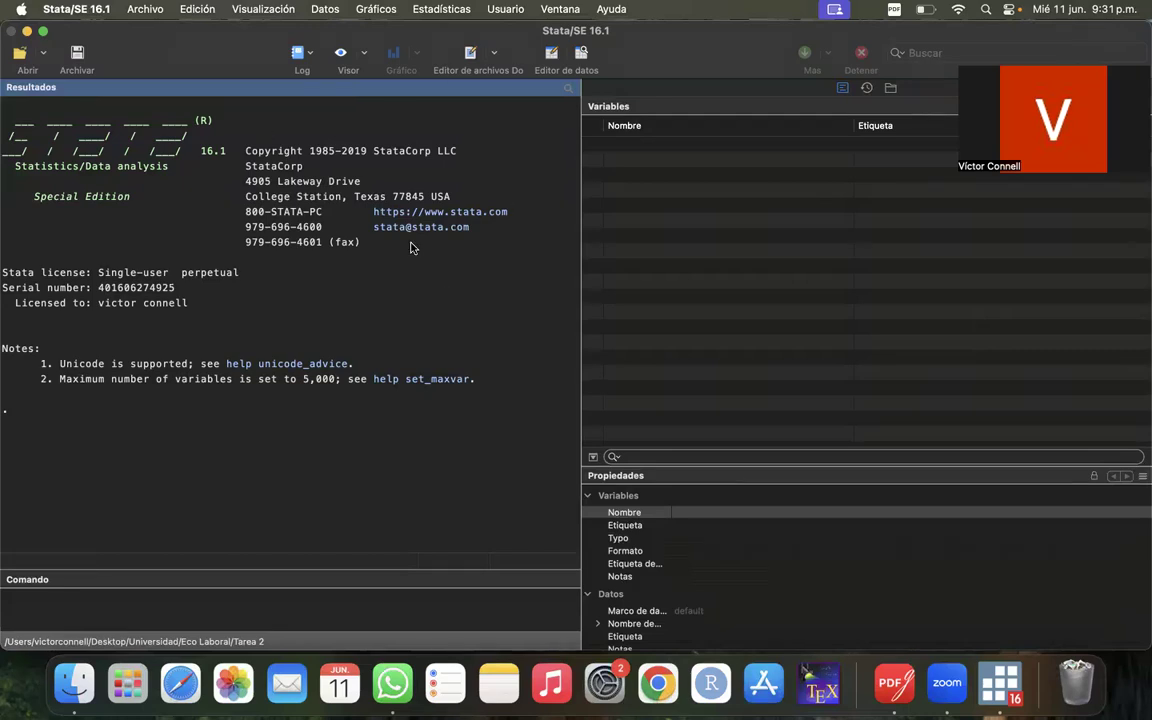
pyautogui.click(311, 54)
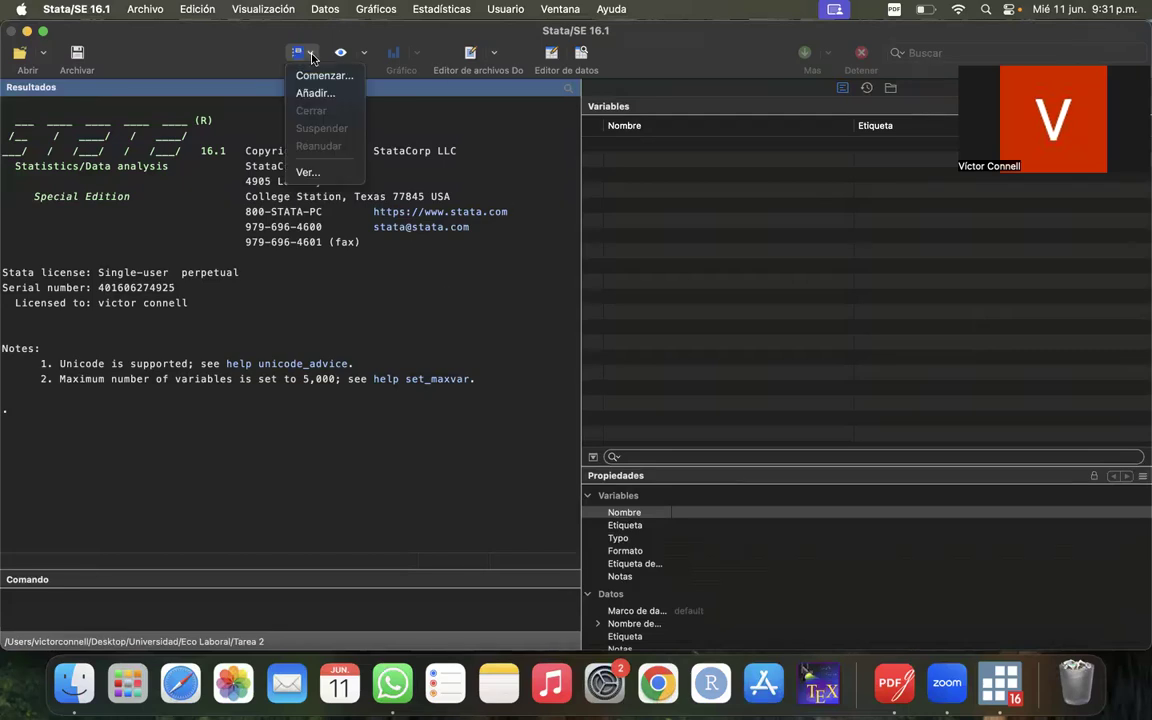
pyautogui.click(199, 56)
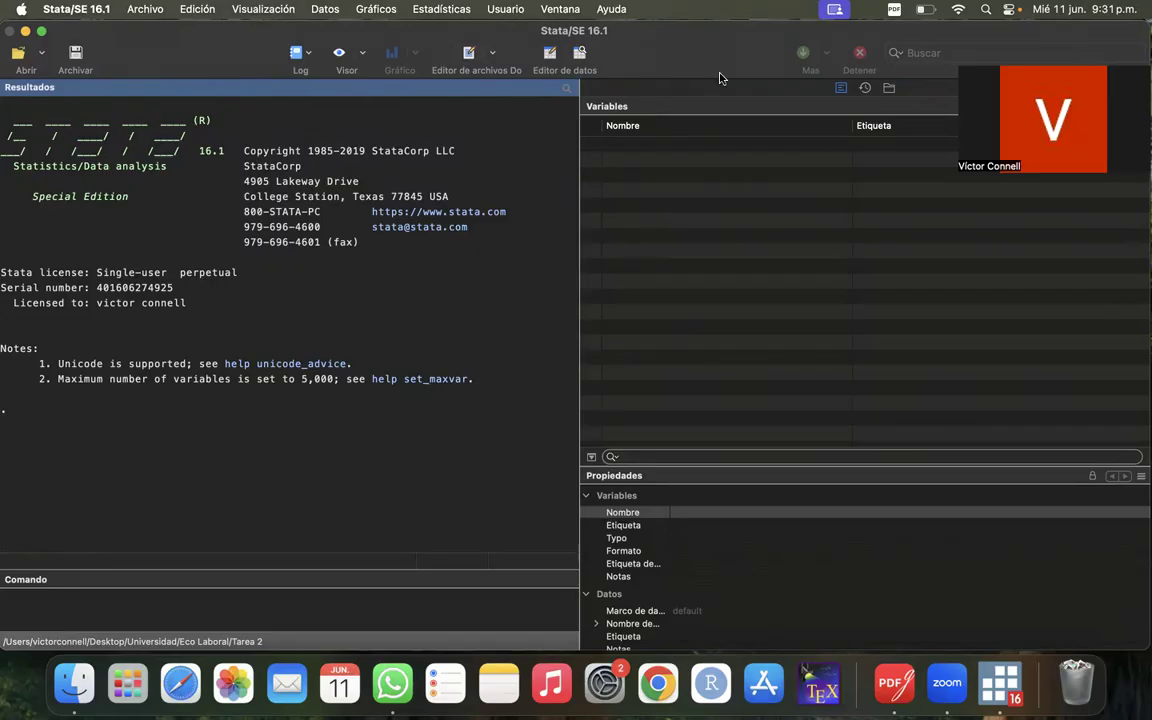
pyautogui.click(216, 606)
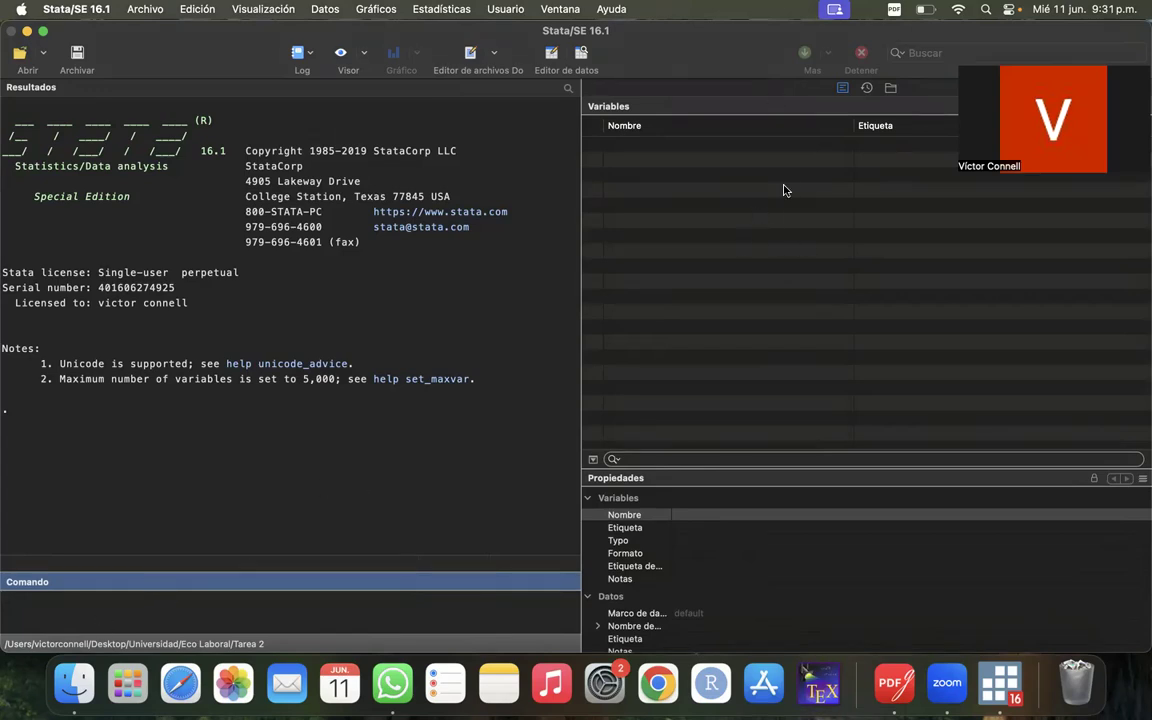
pyautogui.click(500, 182)
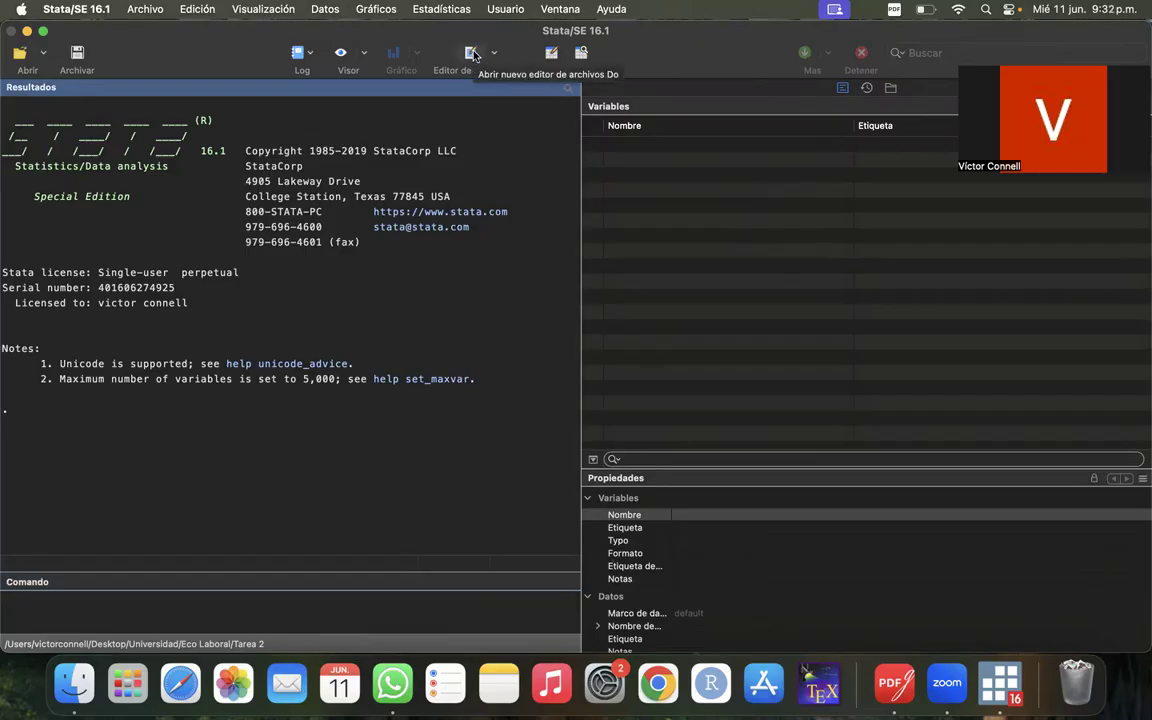
pyautogui.click(312, 55)
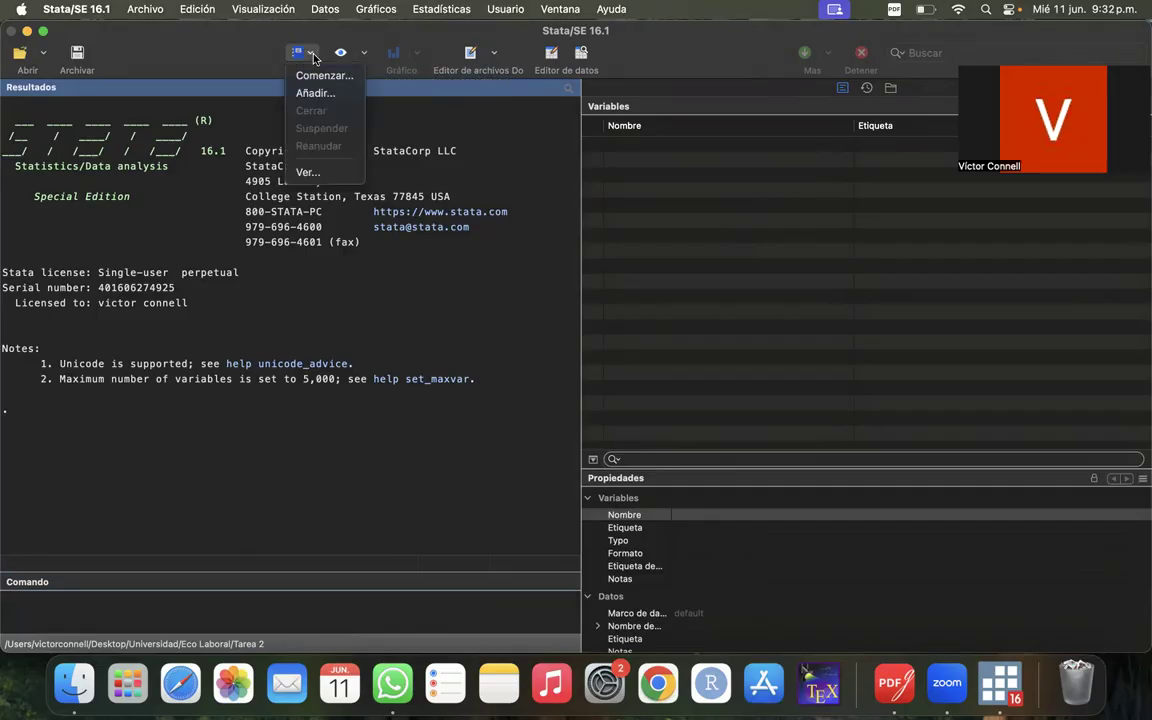
pyautogui.click(257, 55)
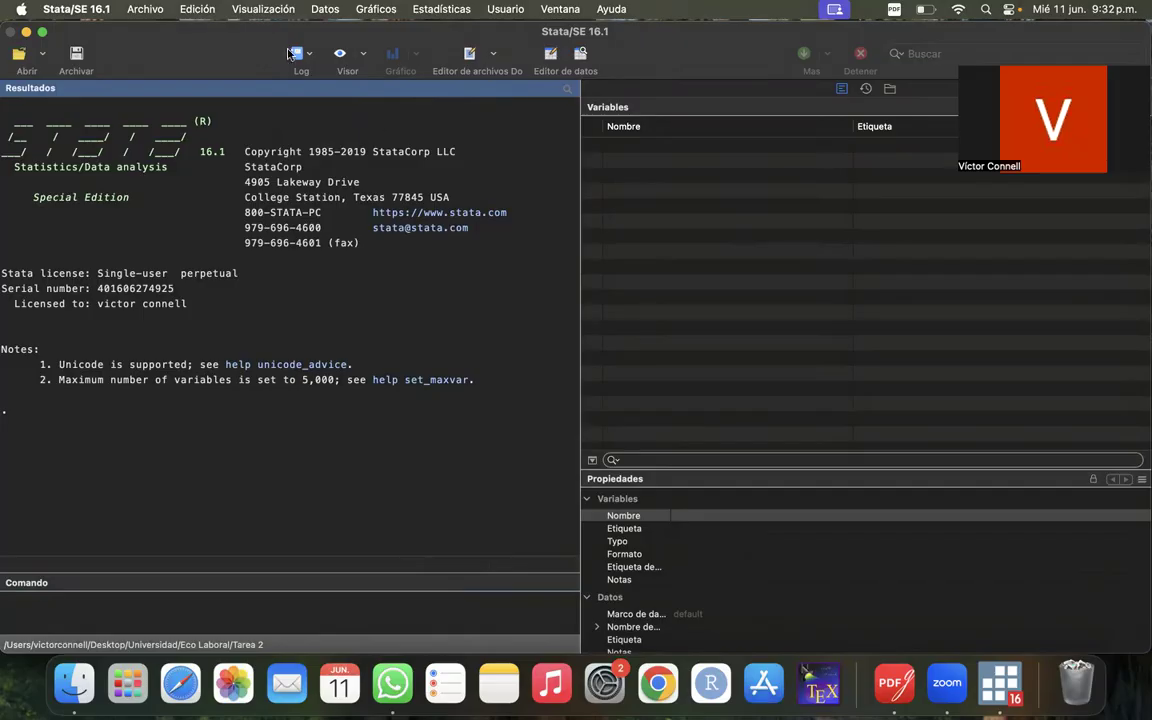
pyautogui.scroll(-1, 171, 342)
pyautogui.moveTo(187, 31); pyautogui.dragTo(188, 30)
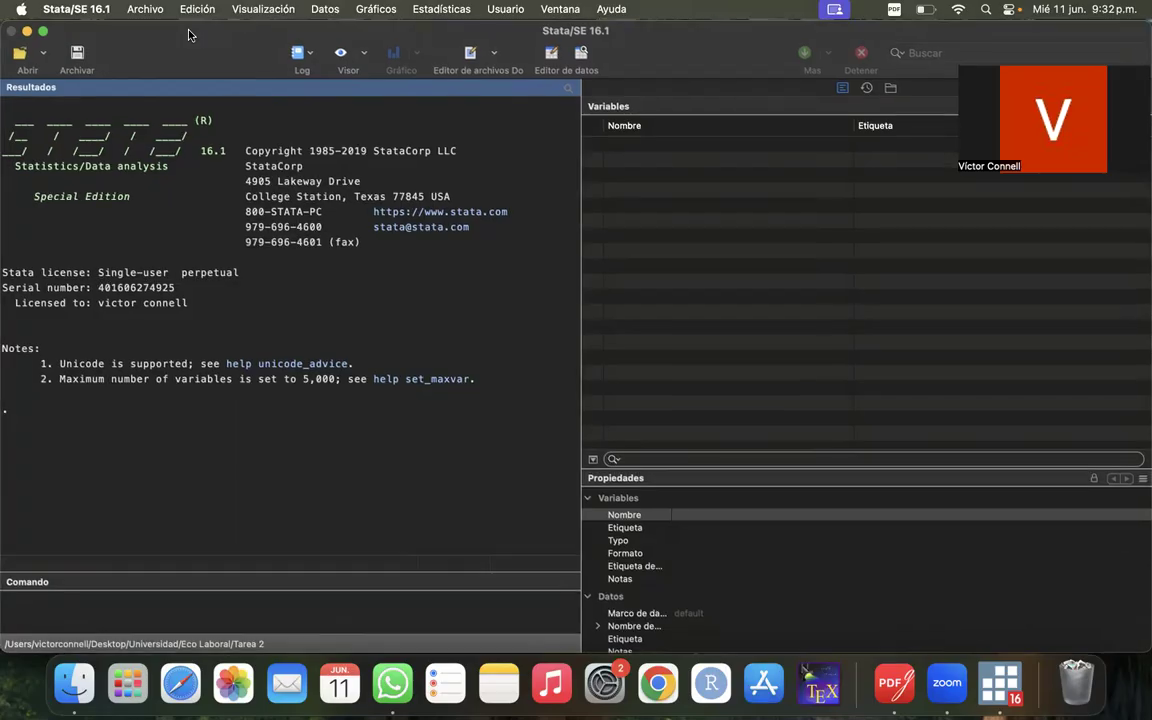
pyautogui.click(362, 10)
pyautogui.moveTo(320, 10)
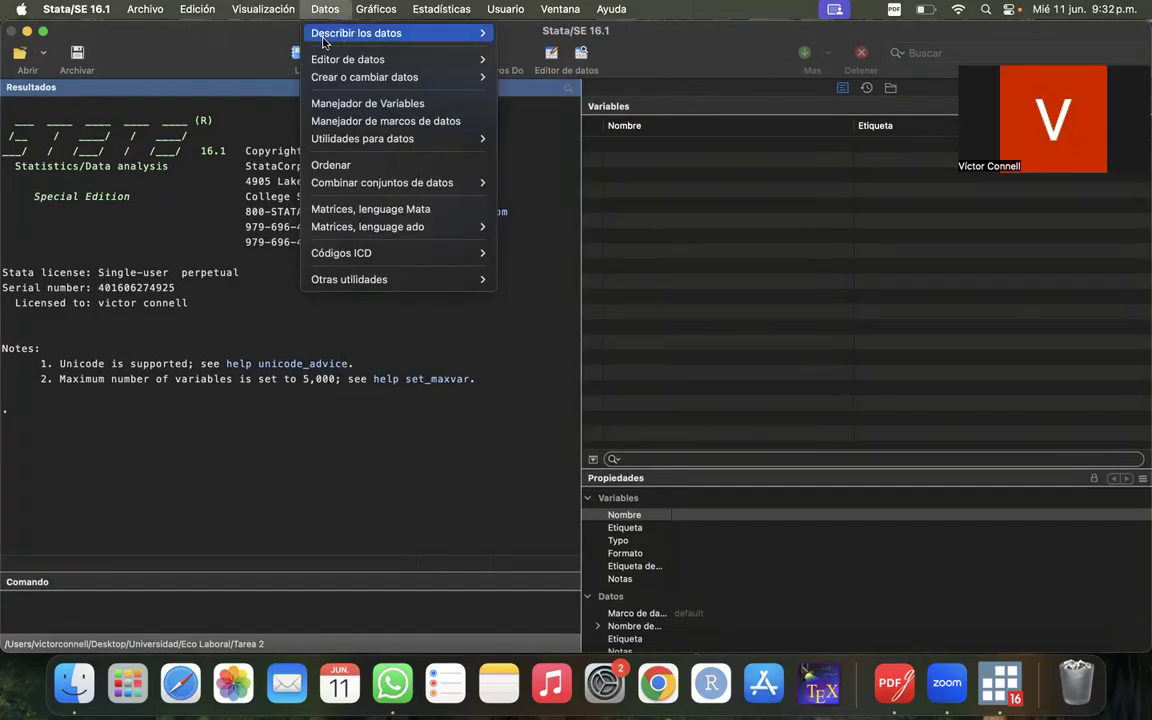
pyautogui.moveTo(304, 35)
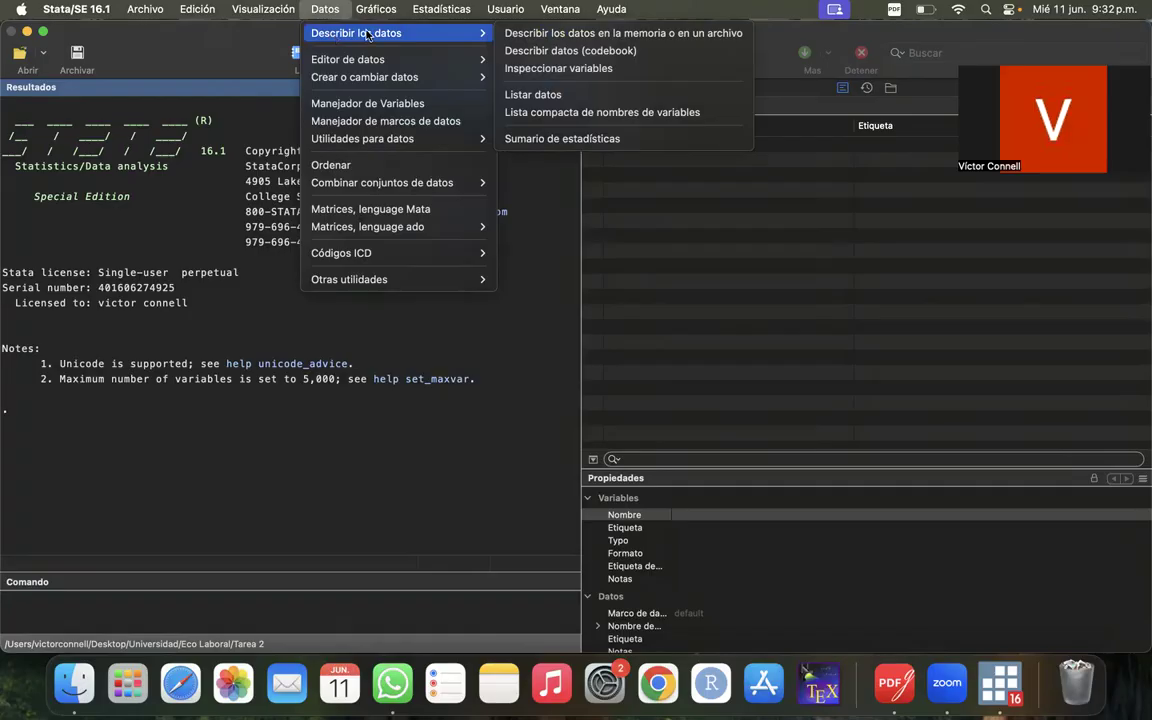
pyautogui.moveTo(437, 10)
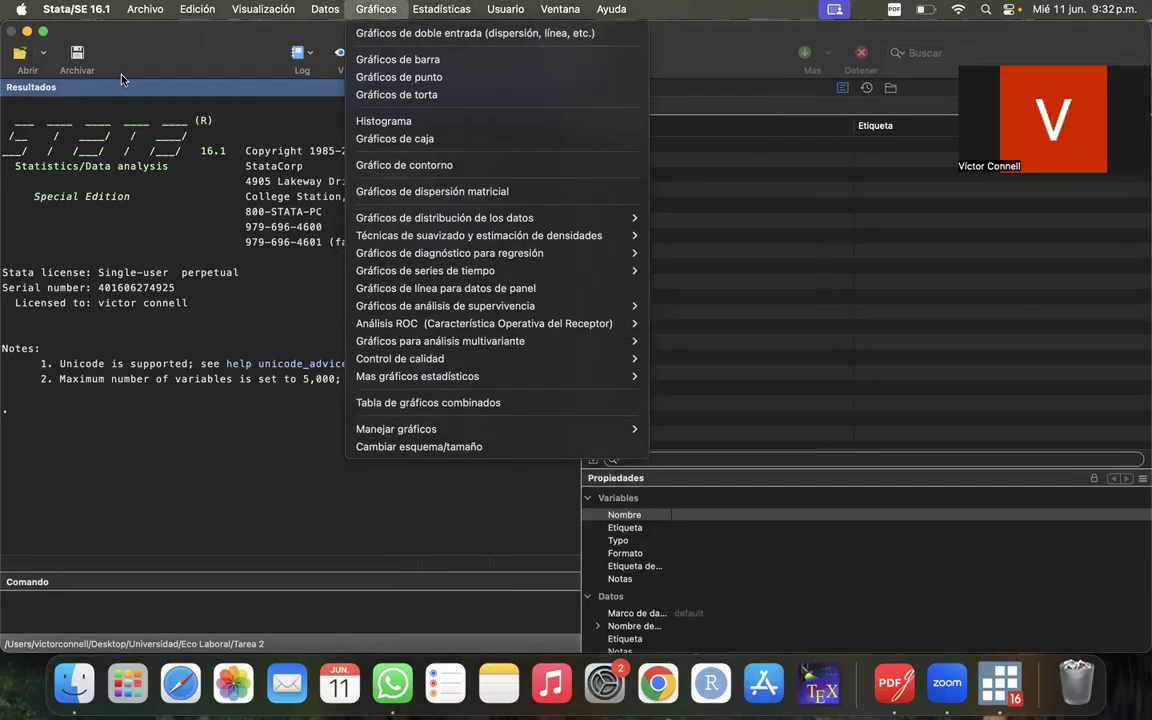
pyautogui.click(120, 75)
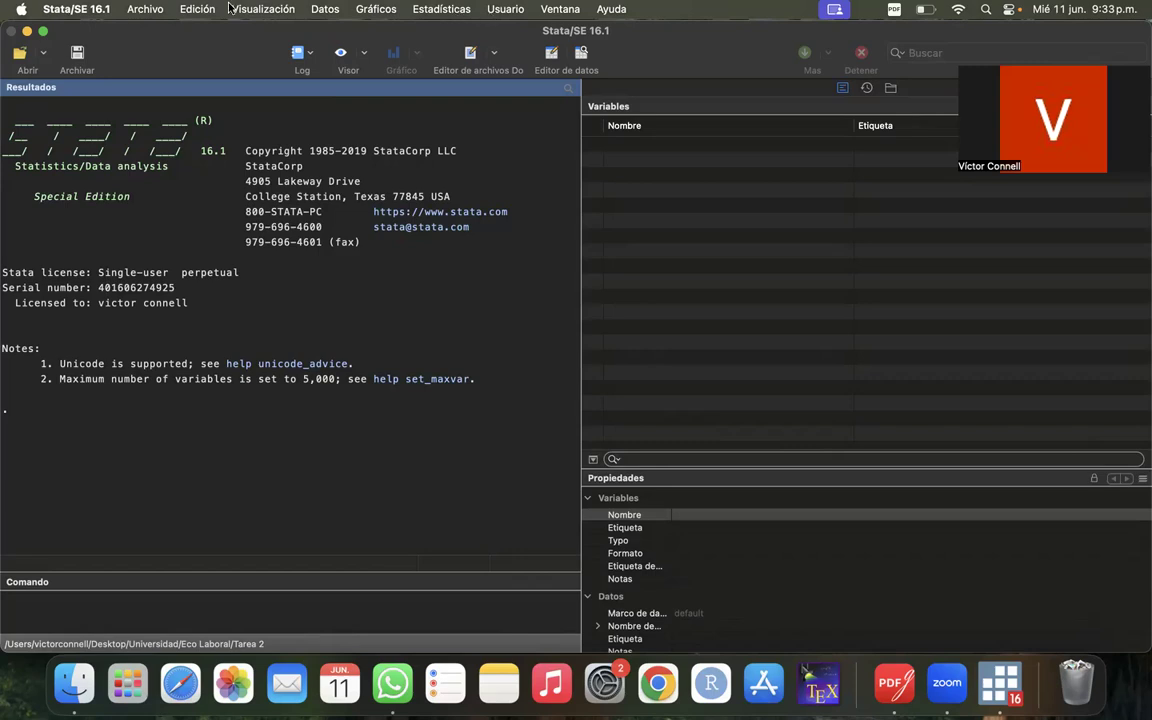
pyautogui.click(145, 9)
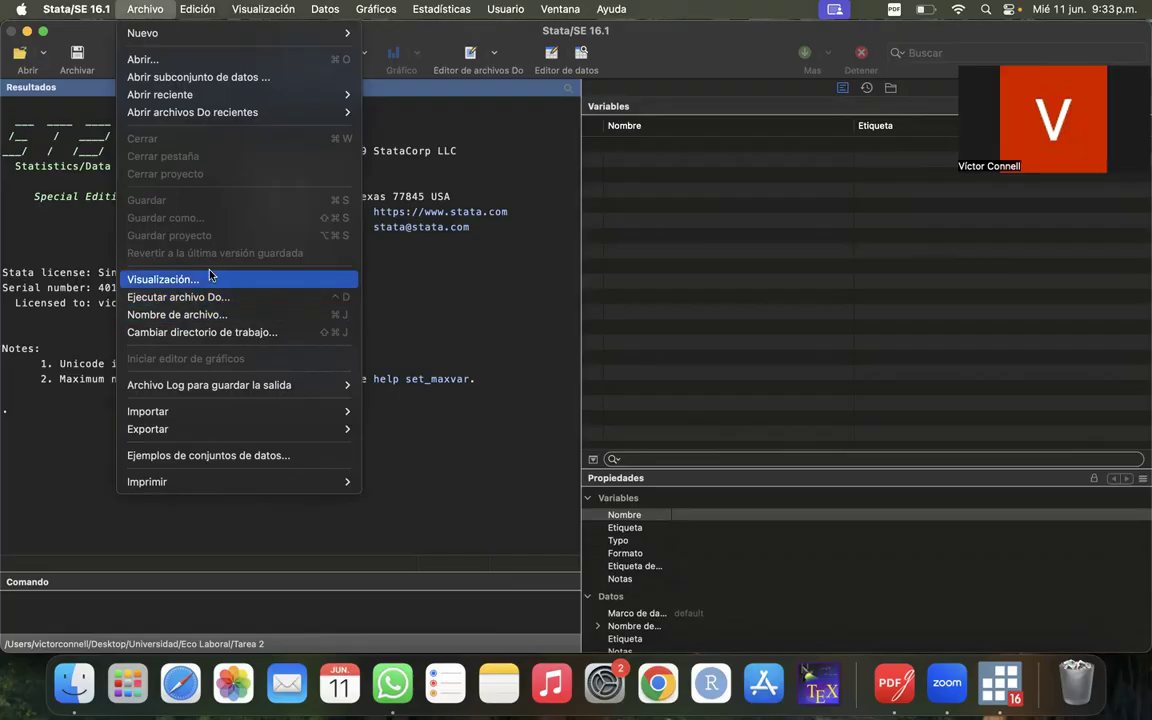
pyautogui.moveTo(257, 387)
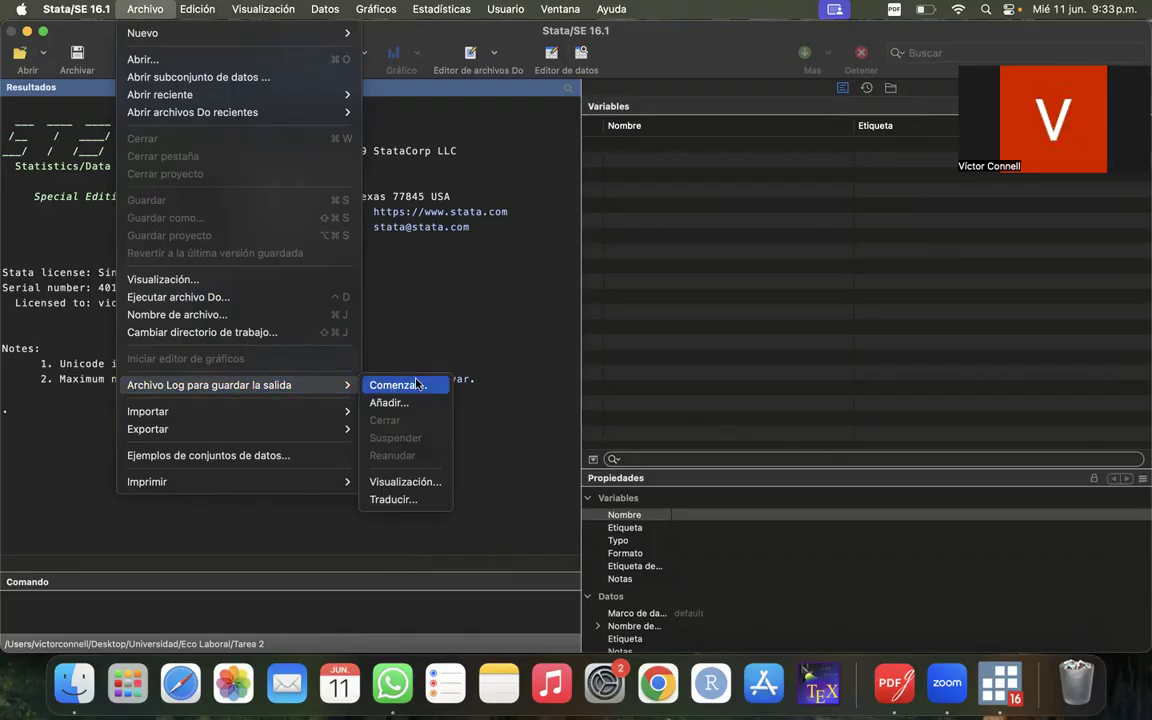
pyautogui.click(493, 278)
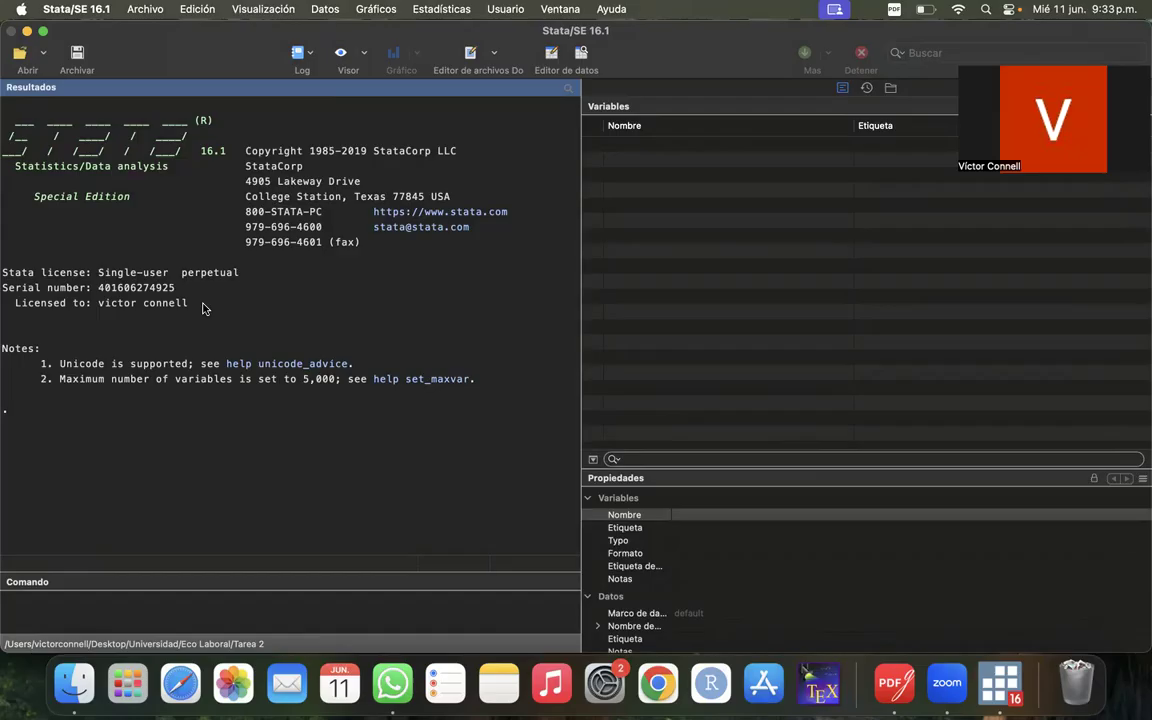
pyautogui.click(449, 12)
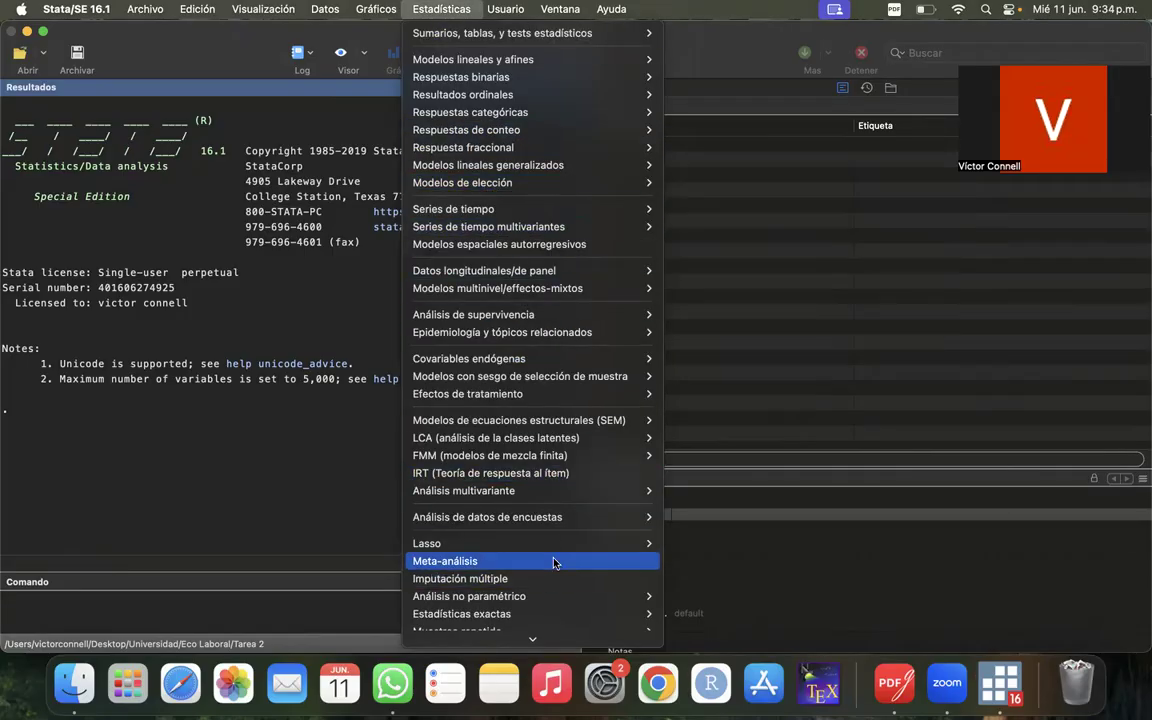
pyautogui.scroll(-3, 555, 562)
pyautogui.scroll(3, 555, 562)
pyautogui.scroll(-3, 555, 562)
pyautogui.scroll(3, 555, 562)
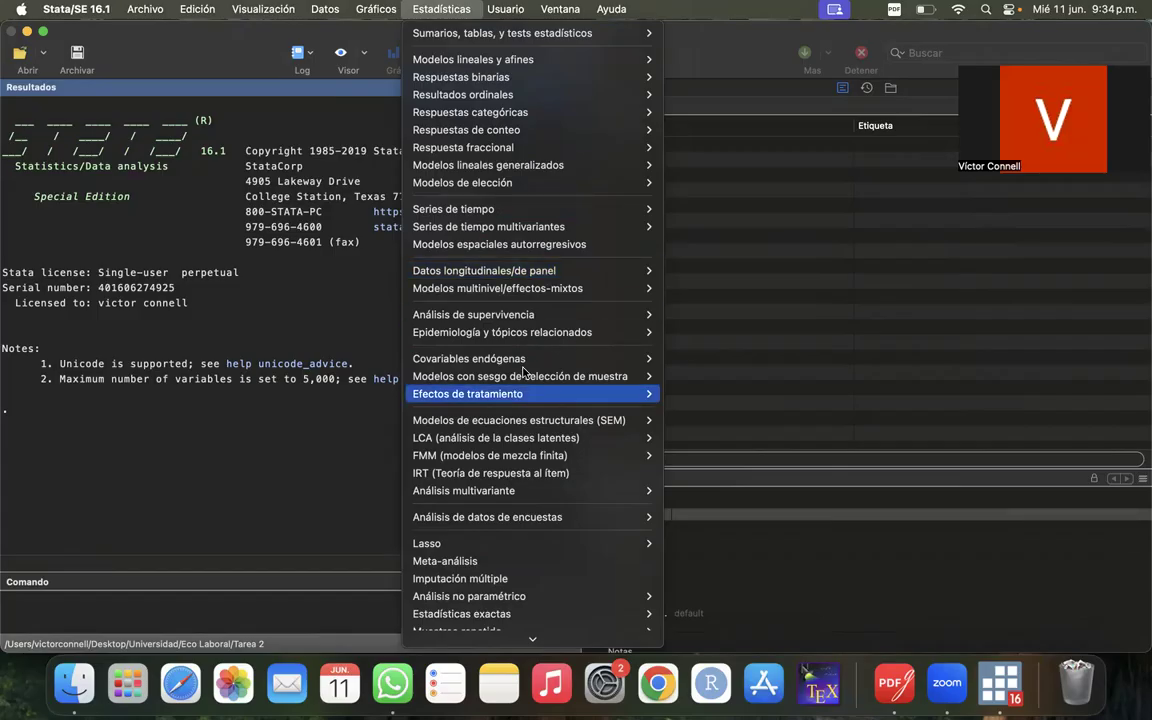
pyautogui.moveTo(556, 337)
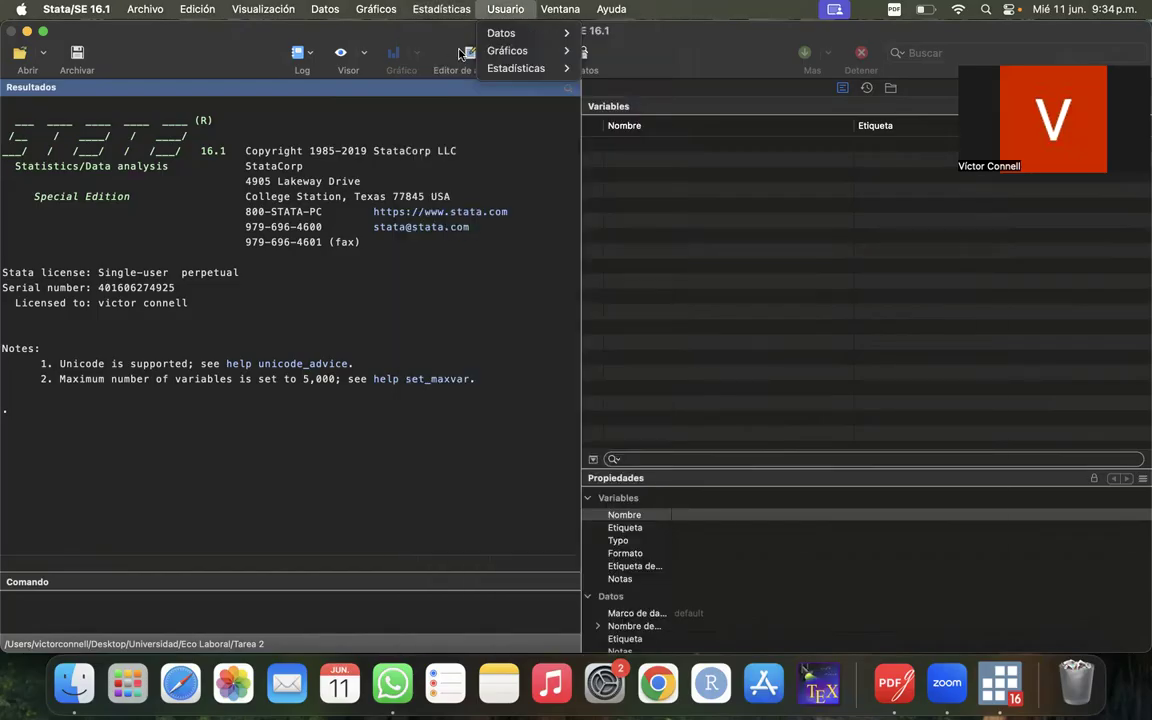
pyautogui.moveTo(467, 40)
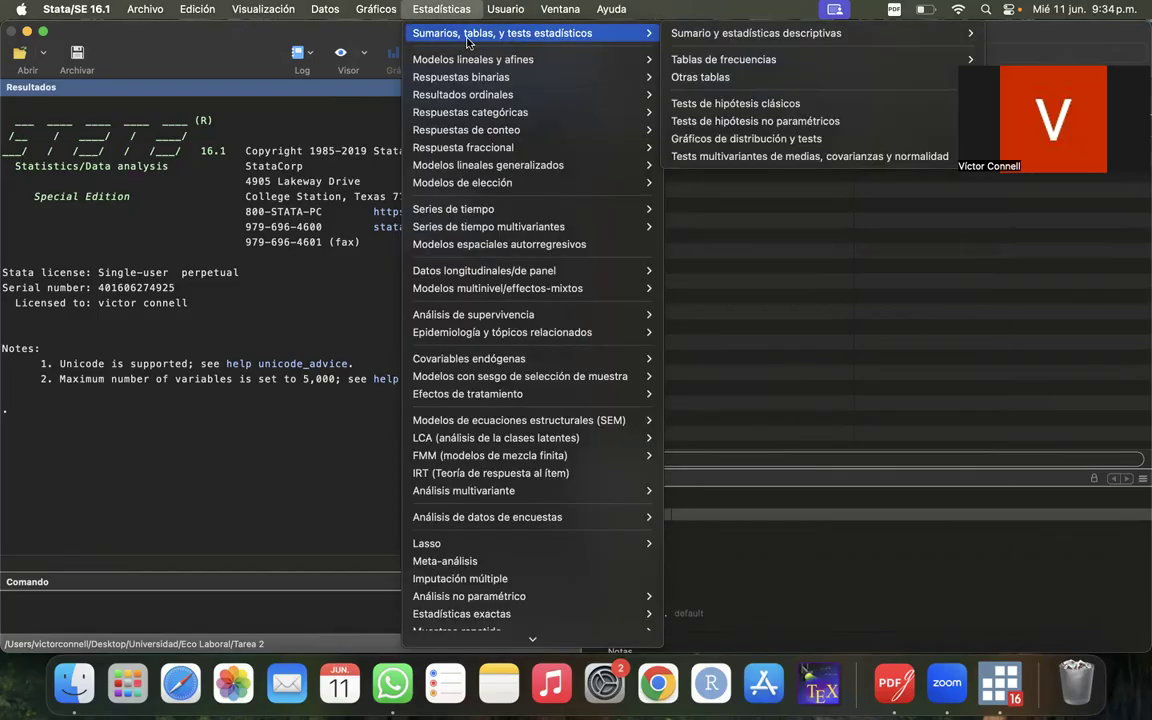
pyautogui.moveTo(760, 40)
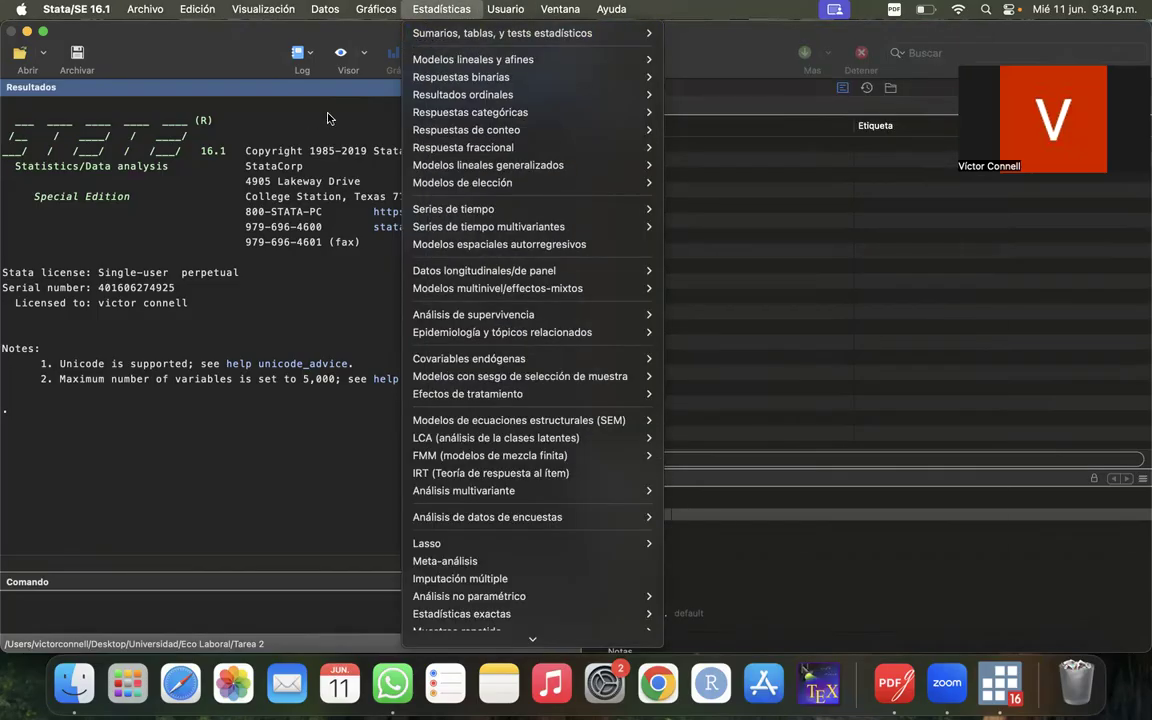
pyautogui.click(441, 9)
pyautogui.click(441, 9)
pyautogui.moveTo(492, 36)
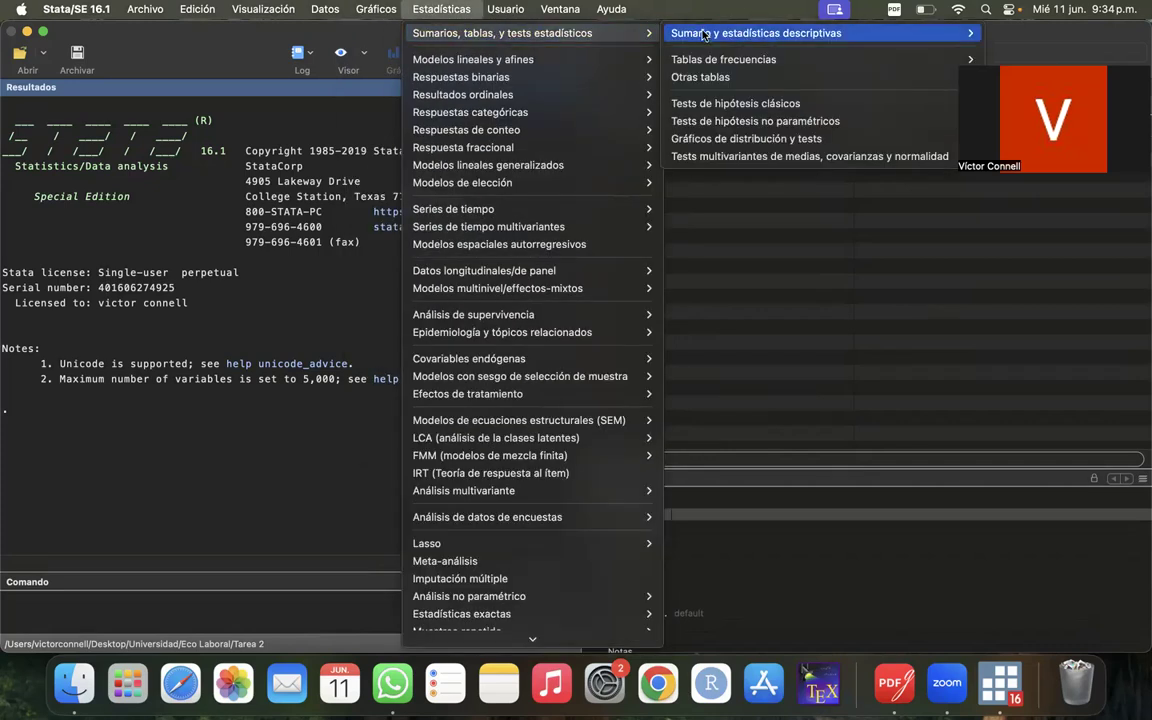
pyautogui.moveTo(709, 36)
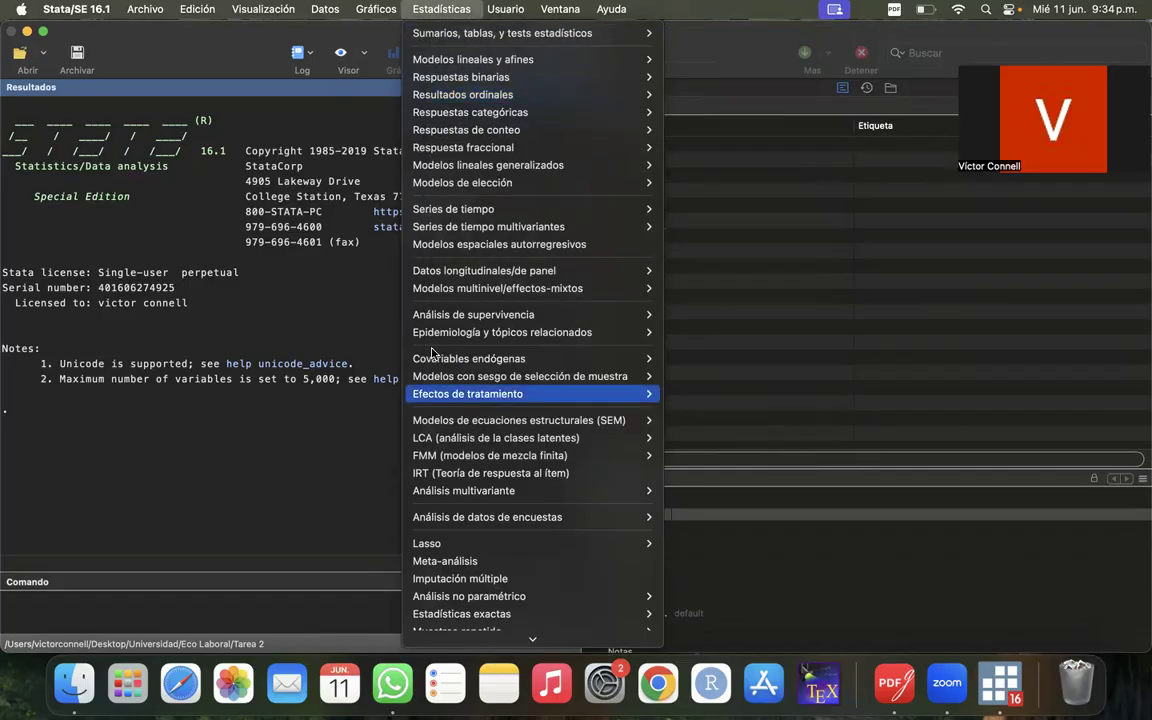
pyautogui.scroll(-3, 507, 390)
pyautogui.scroll(3, 507, 390)
pyautogui.click(896, 242)
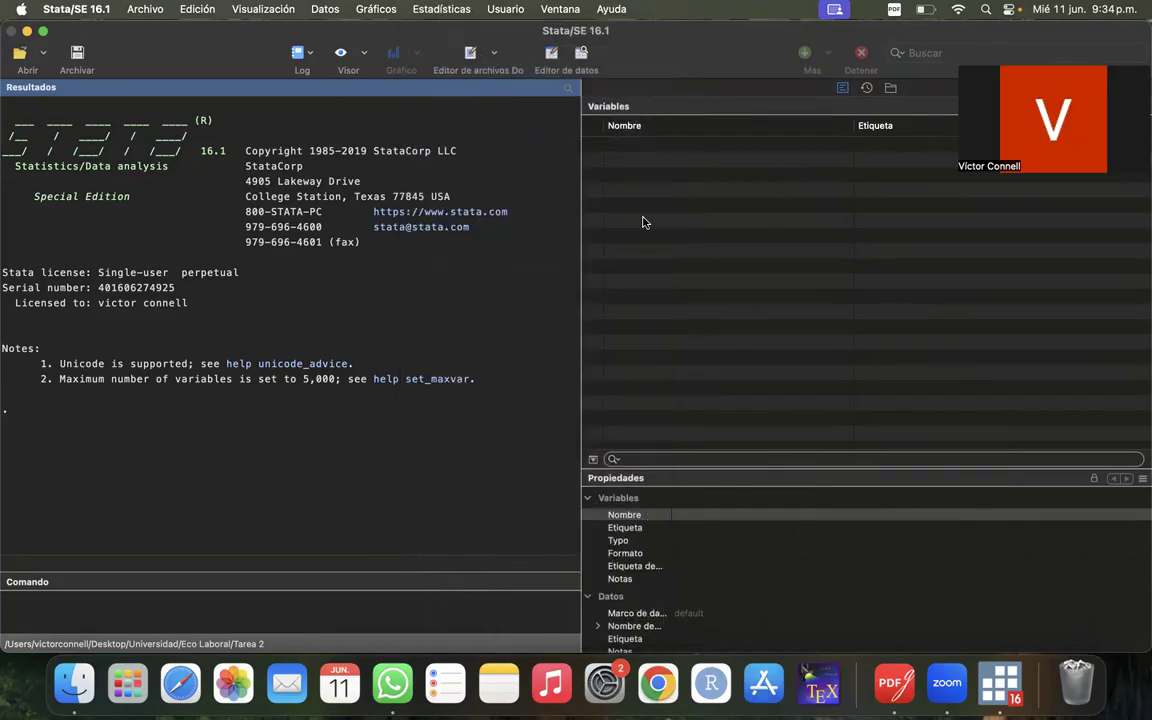
pyautogui.click(405, 12)
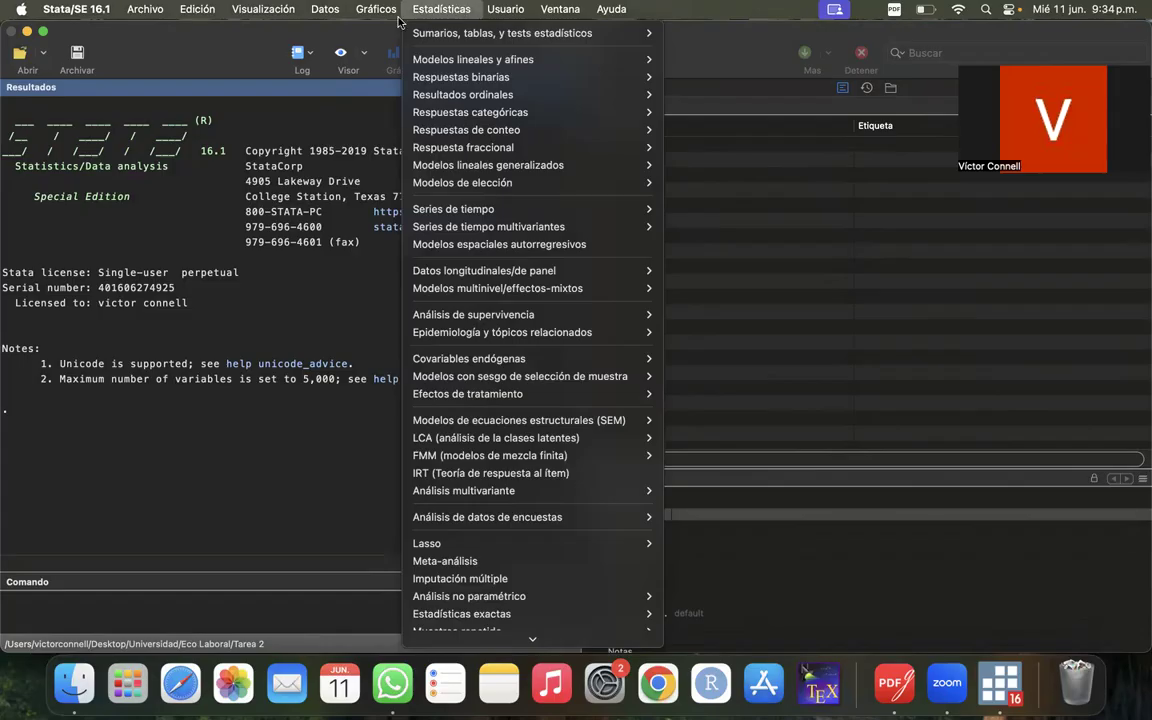
pyautogui.click(233, 417)
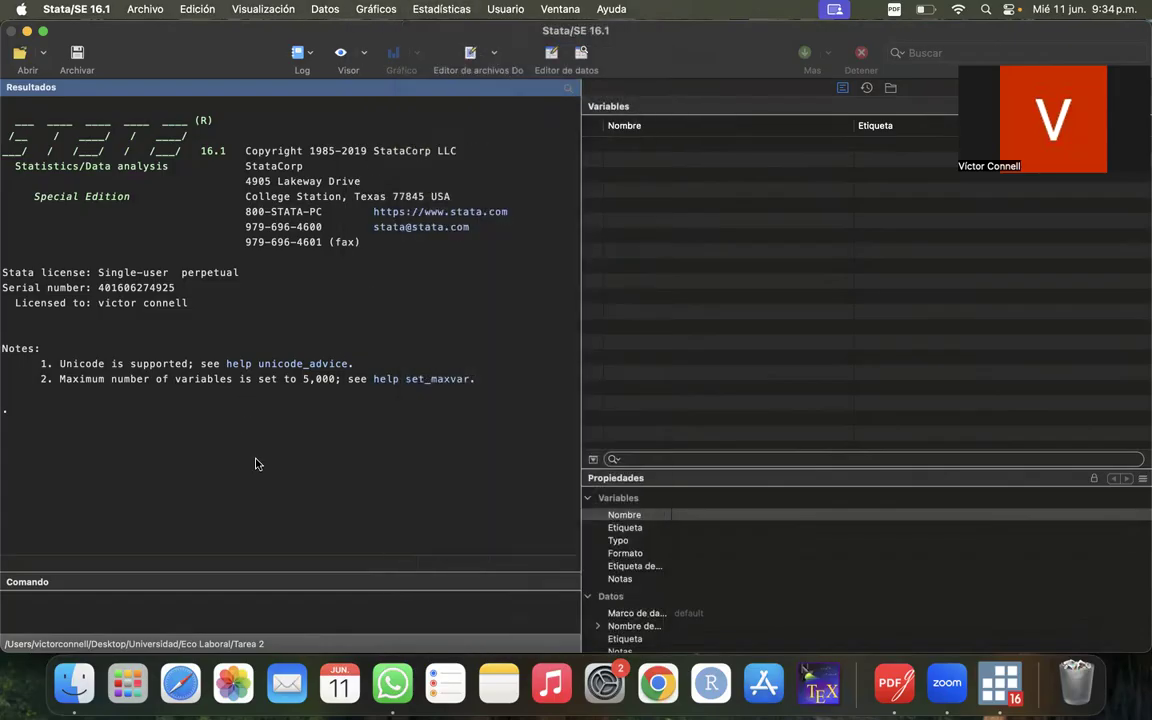
pyautogui.click(440, 9)
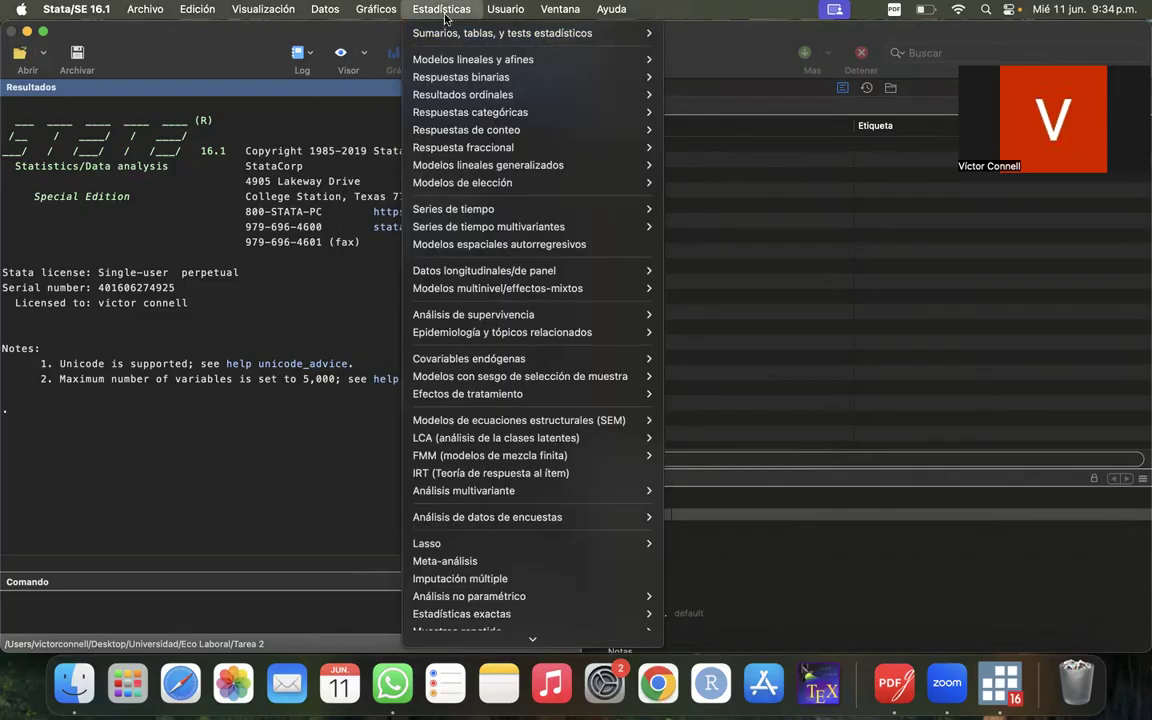
pyautogui.moveTo(600, 32)
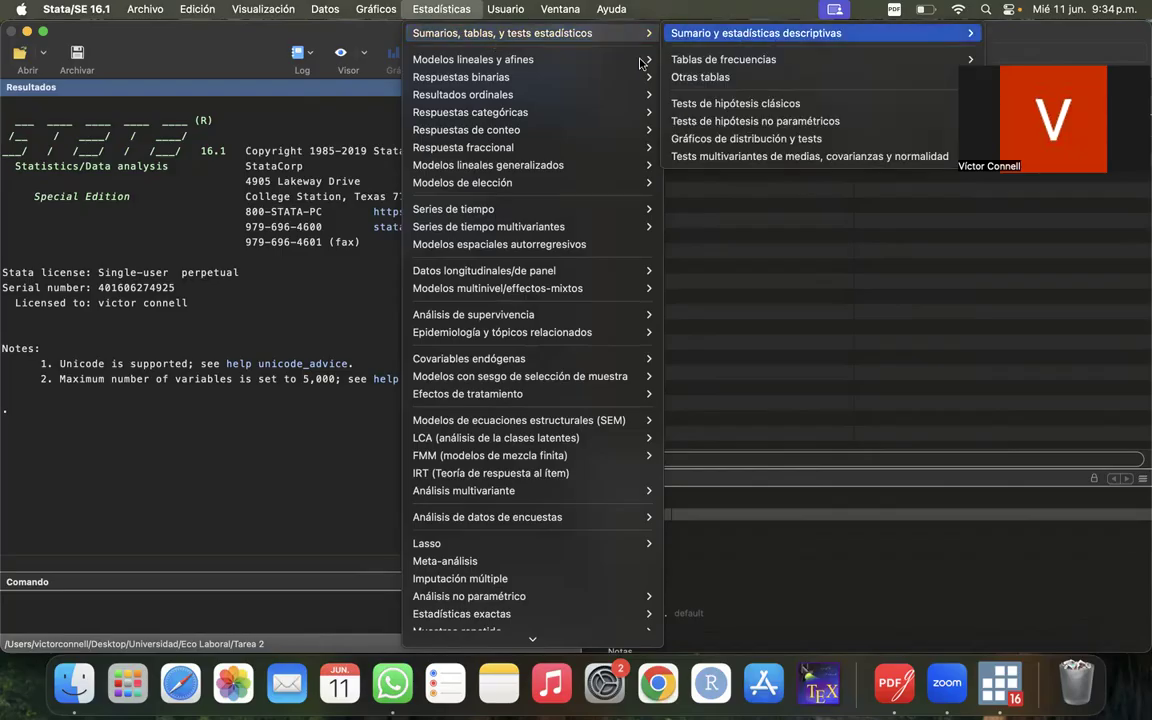
pyautogui.moveTo(459, 60)
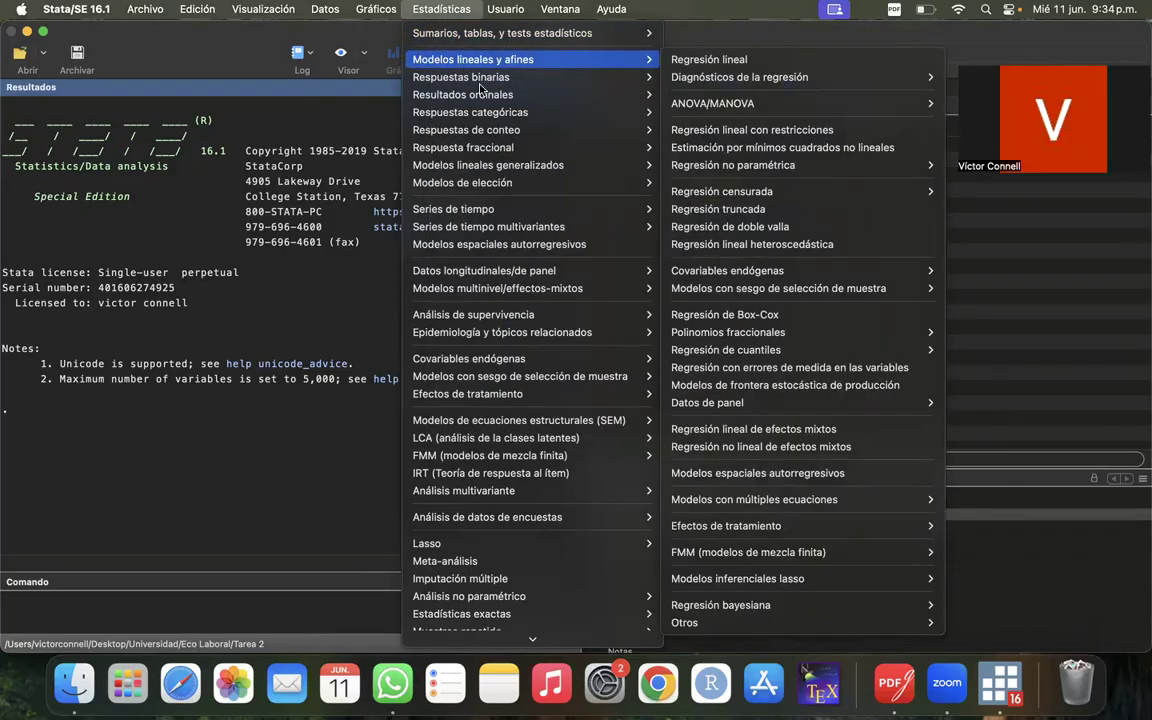
pyautogui.click(406, 9)
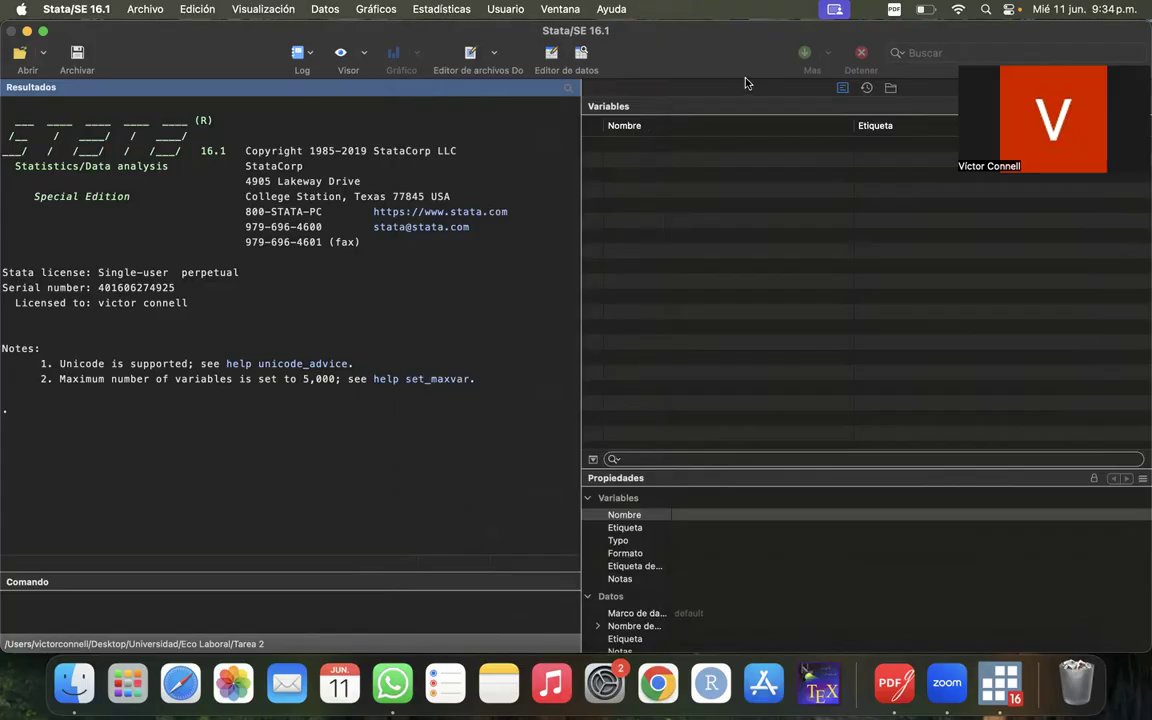
pyautogui.click(438, 9)
pyautogui.click(272, 246)
# - Open a new untitled do-file in the do-file editor and move its window slightly lower
pyautogui.click(467, 54)
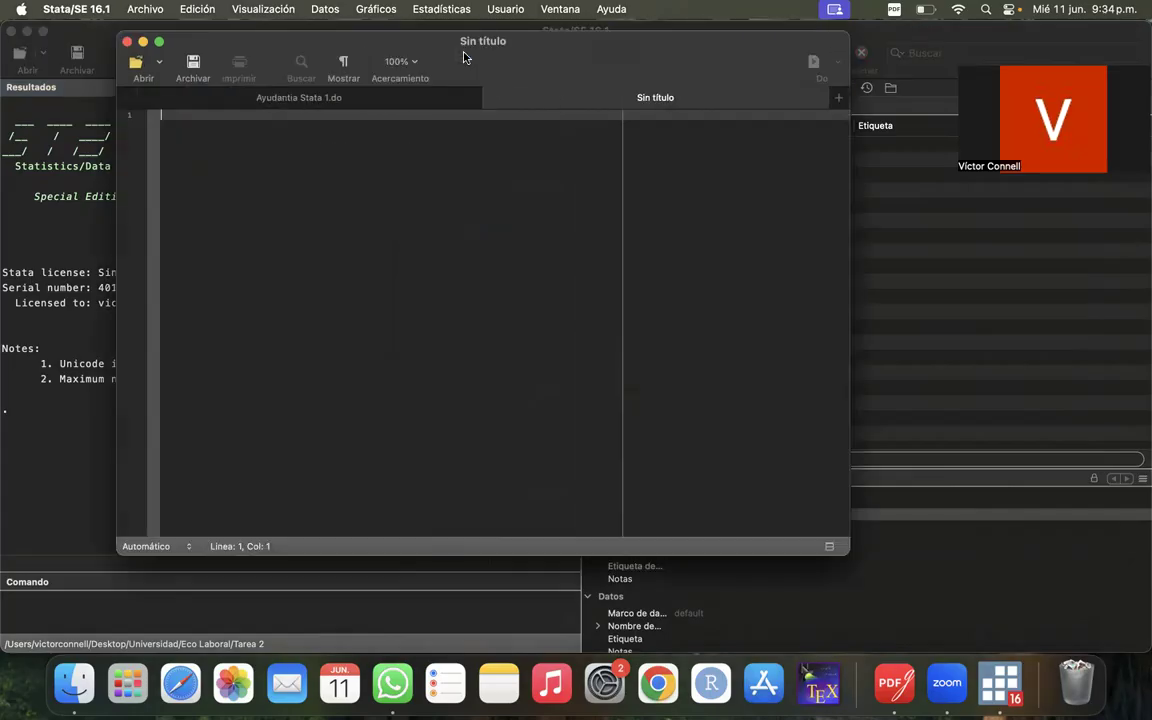
pyautogui.moveTo(428, 42); pyautogui.dragTo(430, 78)
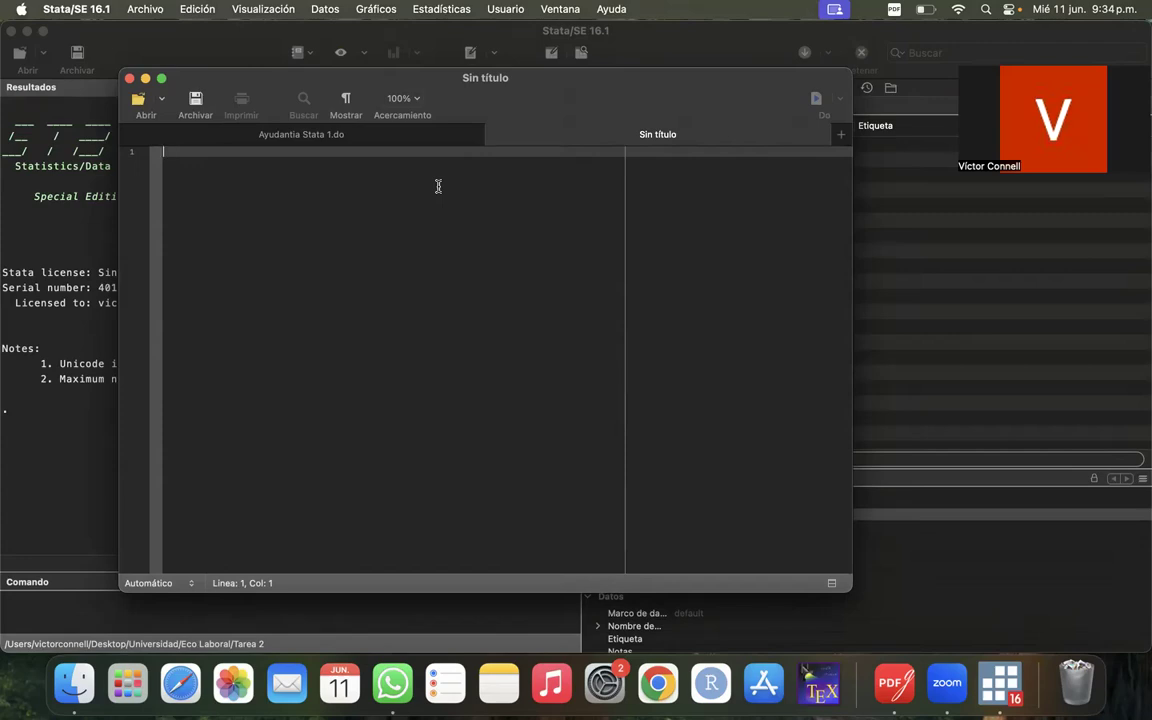
pyautogui.write('*')
pyautogui.press('BackSpace')
pyautogui.write('asdfasdf')
pyautogui.press('BackSpace')
pyautogui.press('BackSpace')
pyautogui.press('BackSpace')
pyautogui.press('BackSpace')
pyautogui.press('BackSpace')
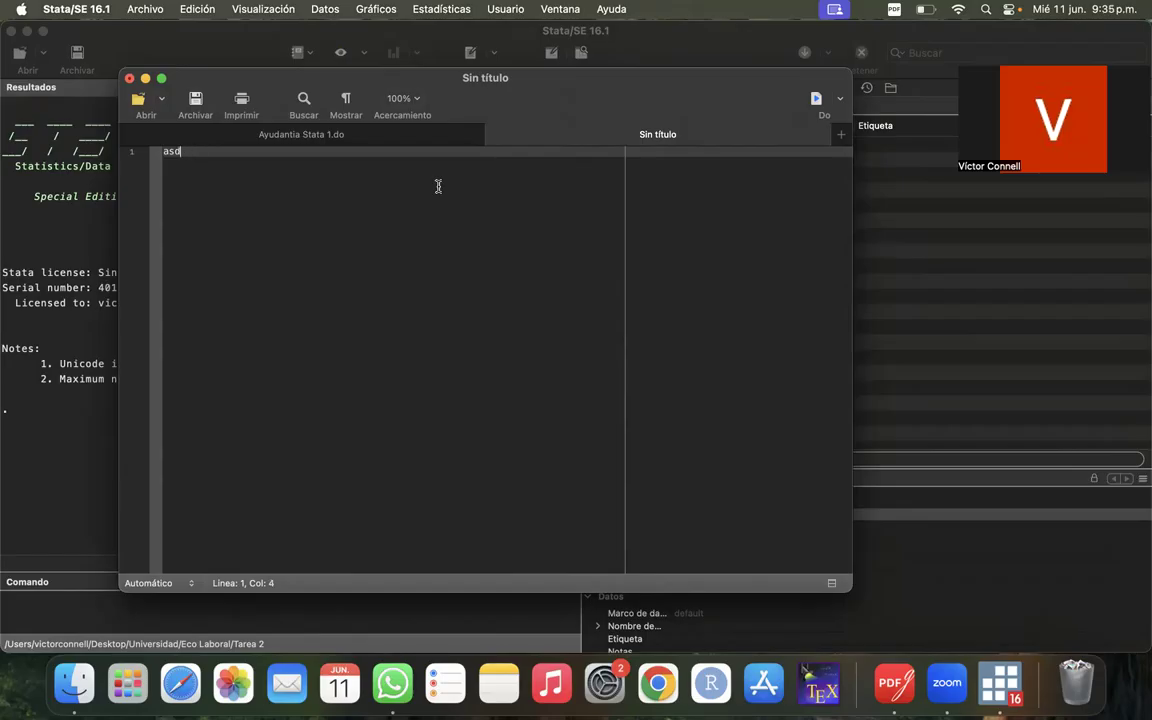
pyautogui.press('BackSpace')
pyautogui.press('BackSpace')
pyautogui.press('BackSpace')
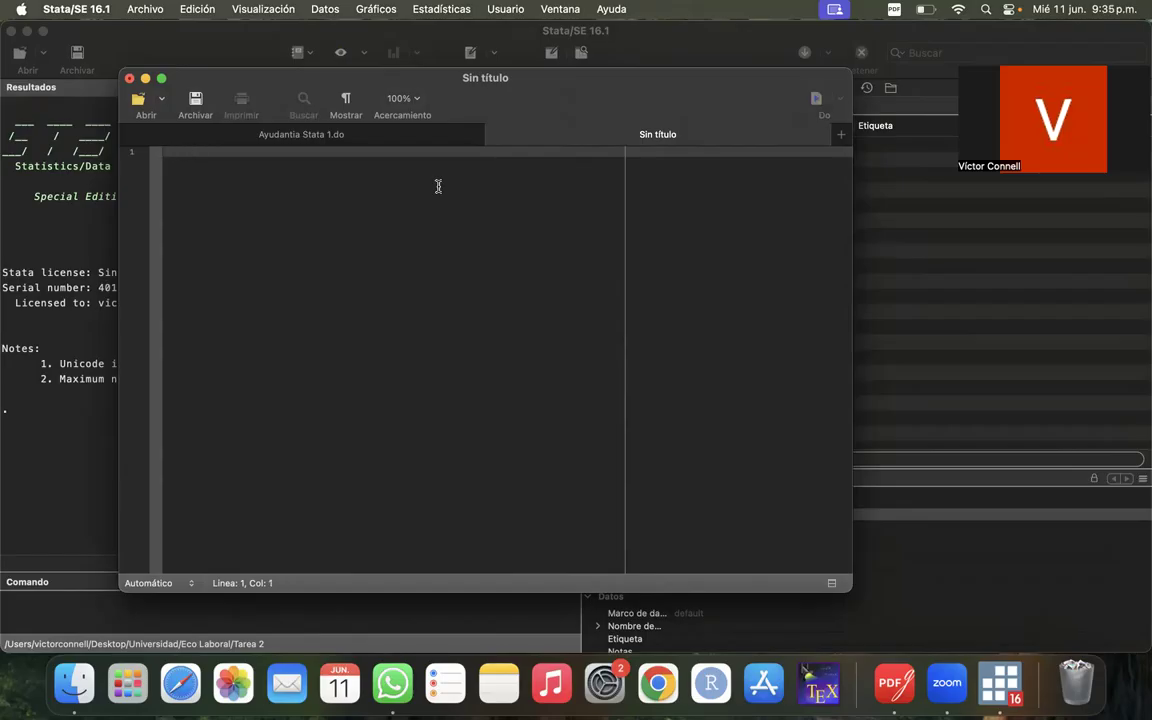
# - Write the comment "*hola este es mi primer archivo do*" on the do-file's first line and start line 3 after a blank line
pyautogui.write('*')
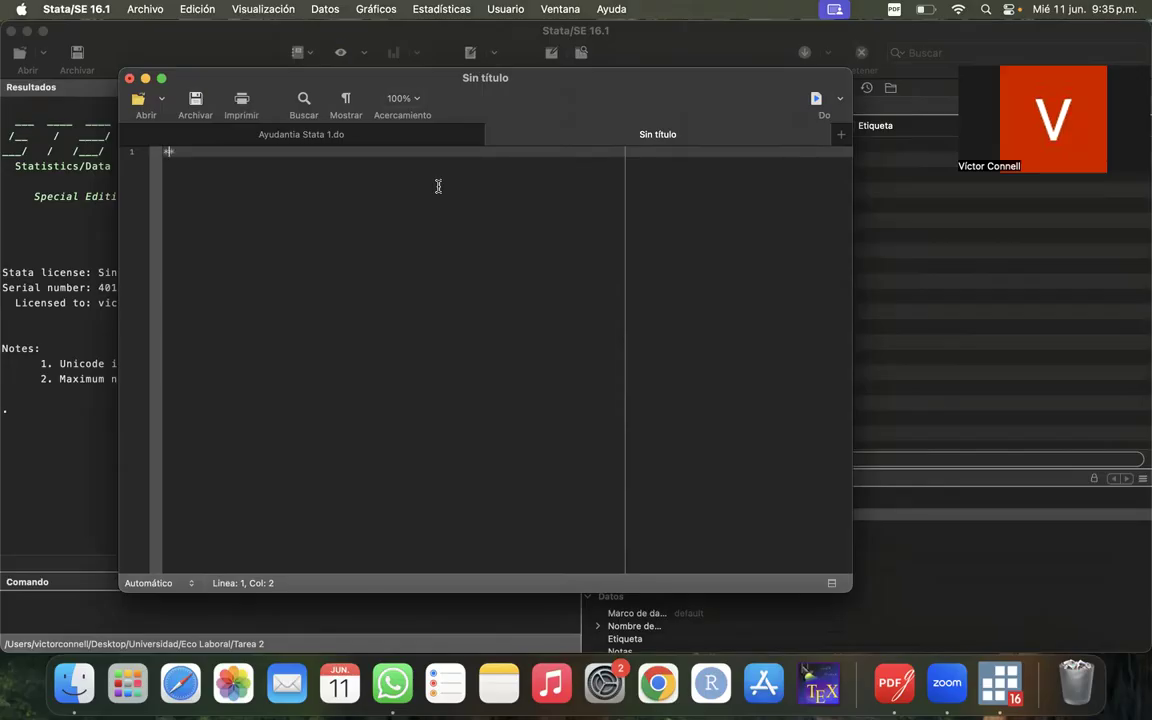
pyautogui.write('hola este es mi primer archivo do')
pyautogui.click(368, 215)
pyautogui.press('Return')
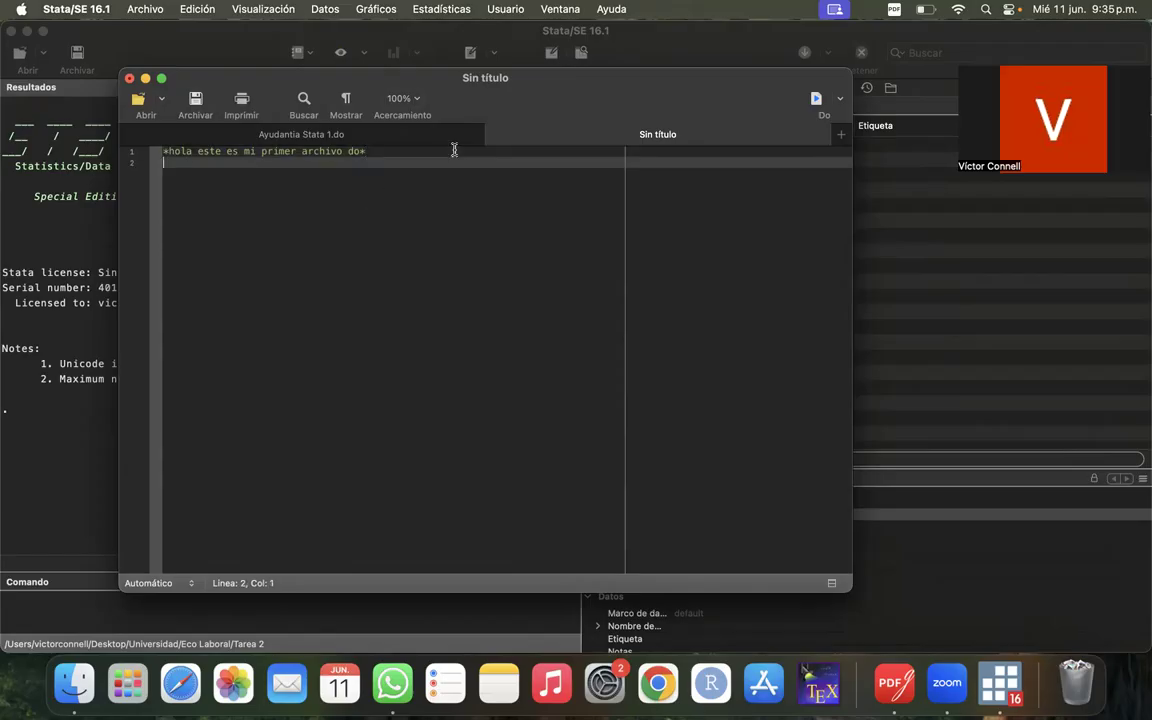
pyautogui.press('Return')
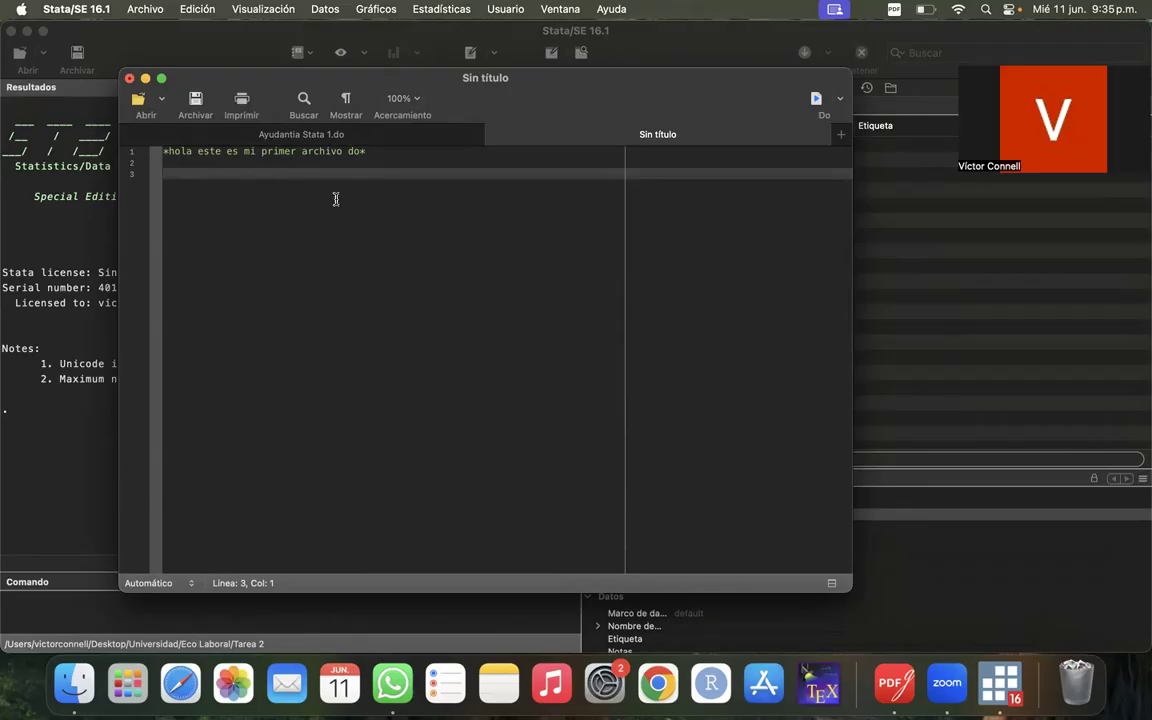
# - Delete the comment in the untitled do-file, close that file without saving, and move the Ayudantia Stata 1.do window higher
pyautogui.click(131, 151)
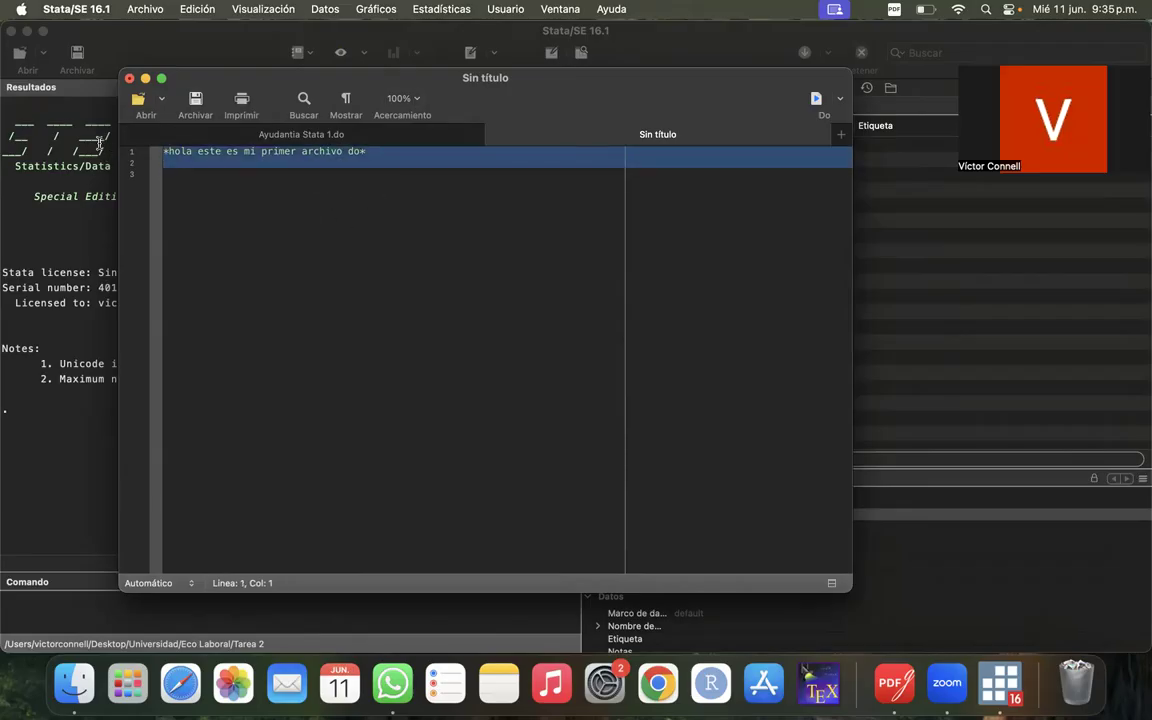
pyautogui.press('BackSpace')
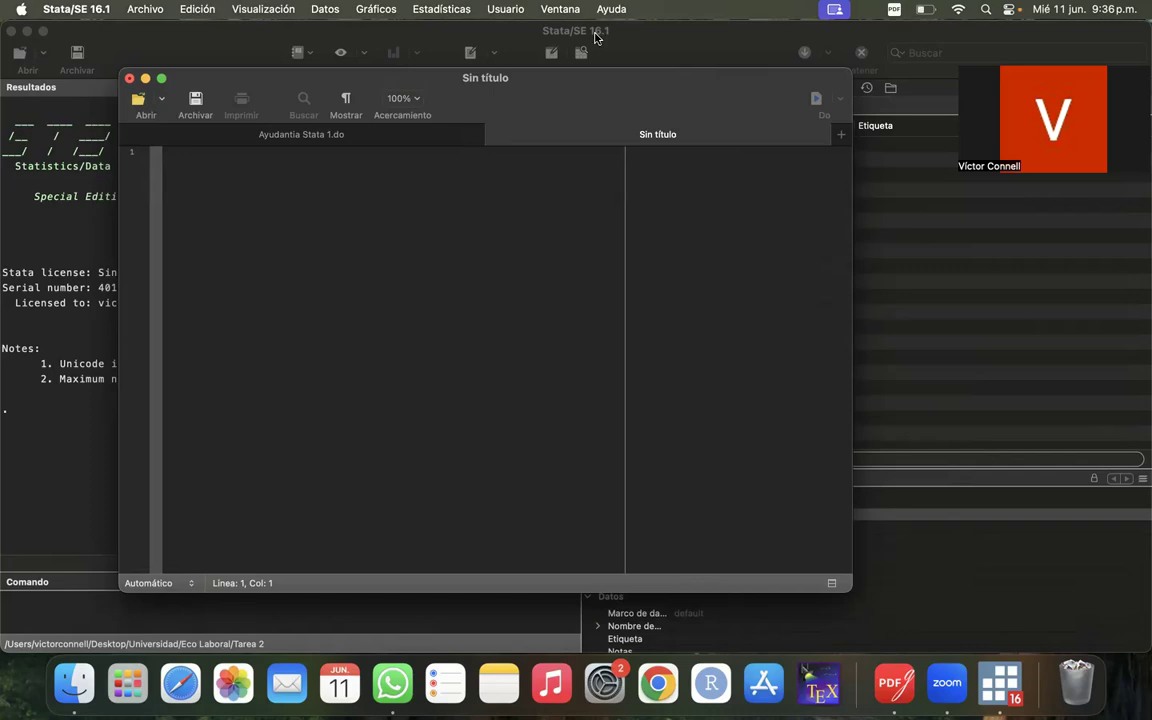
pyautogui.moveTo(538, 84); pyautogui.dragTo(563, 147)
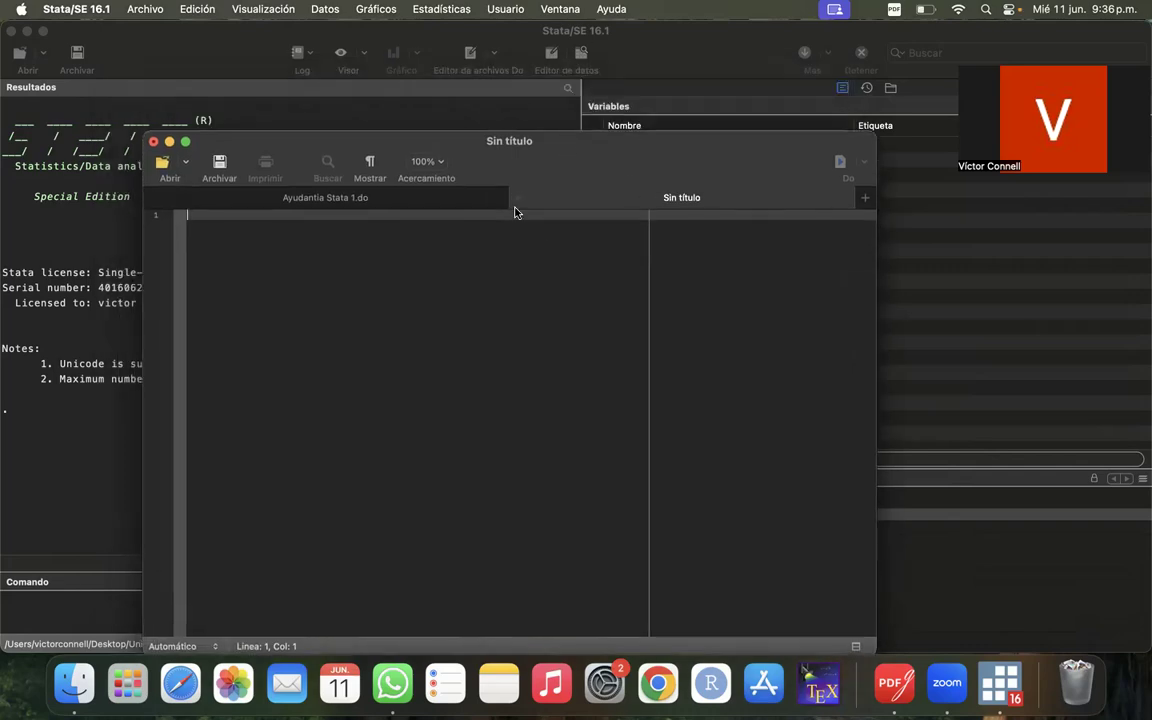
pyautogui.click(519, 198)
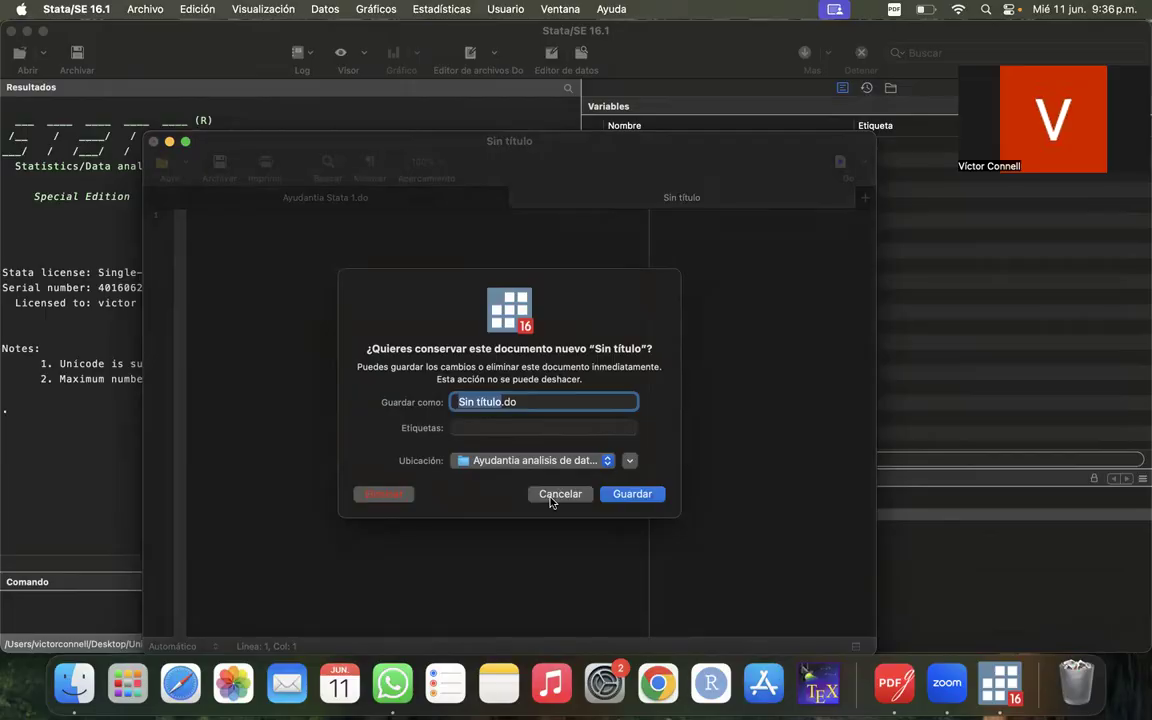
pyautogui.click(381, 486)
pyautogui.moveTo(588, 147); pyautogui.dragTo(566, 64)
pyautogui.click(507, 172)
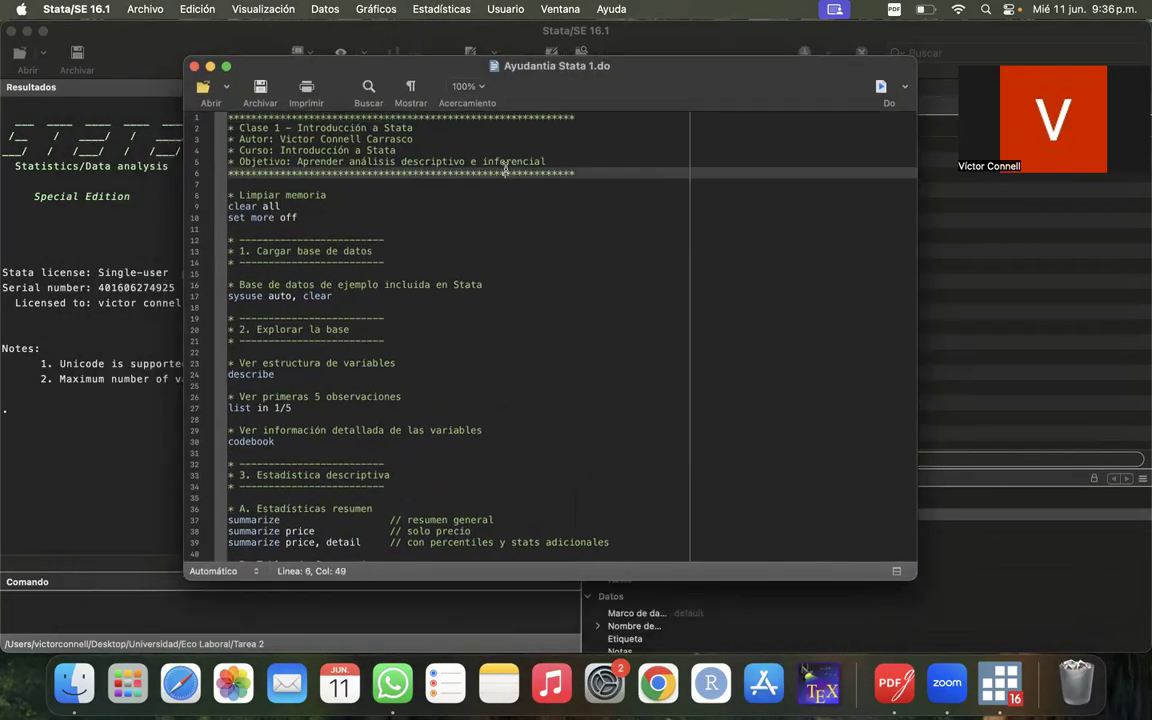
# - Examine the asterisk-framed header comments on lines 1 to 6 of Ayudantia Stata 1.do
pyautogui.moveTo(345, 125); pyautogui.dragTo(326, 126)
pyautogui.click(259, 121)
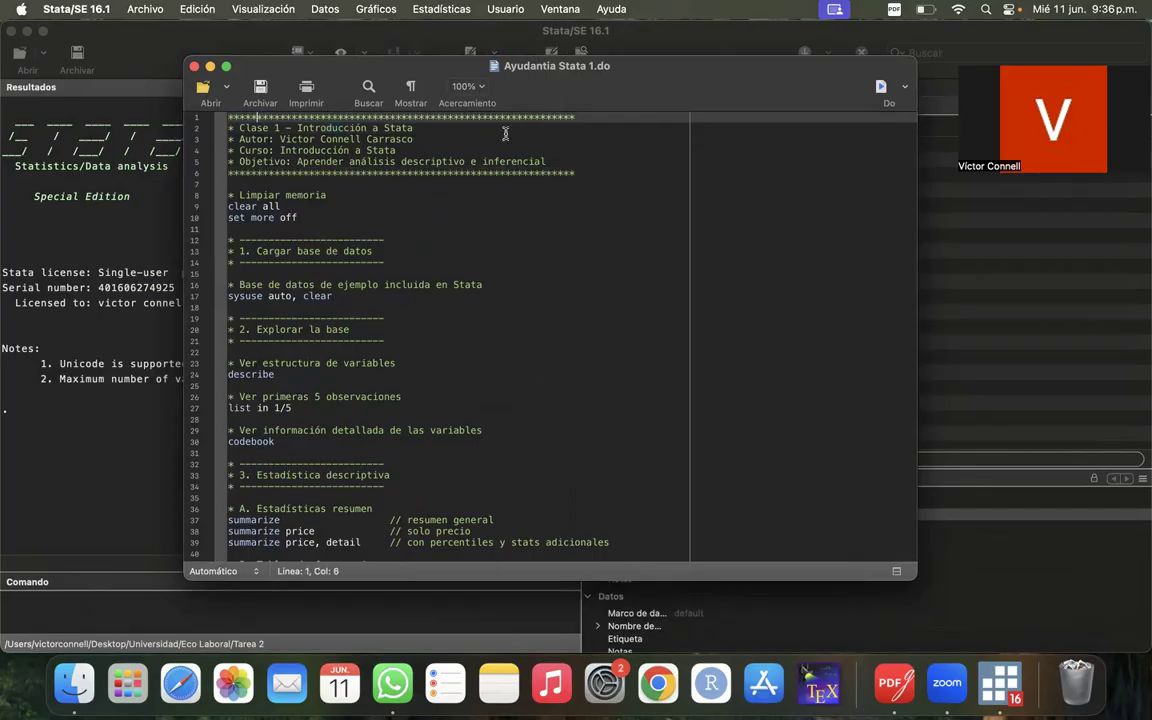
pyautogui.moveTo(576, 172); pyautogui.dragTo(506, 203)
pyautogui.click(534, 197)
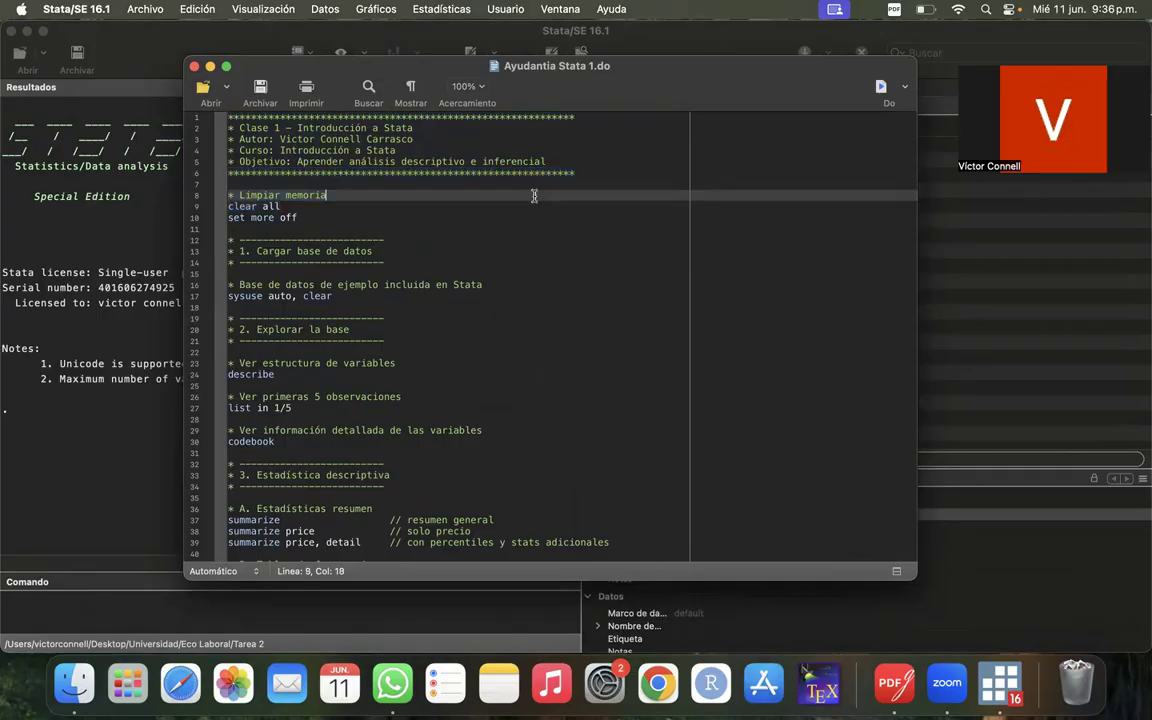
pyautogui.click(607, 163)
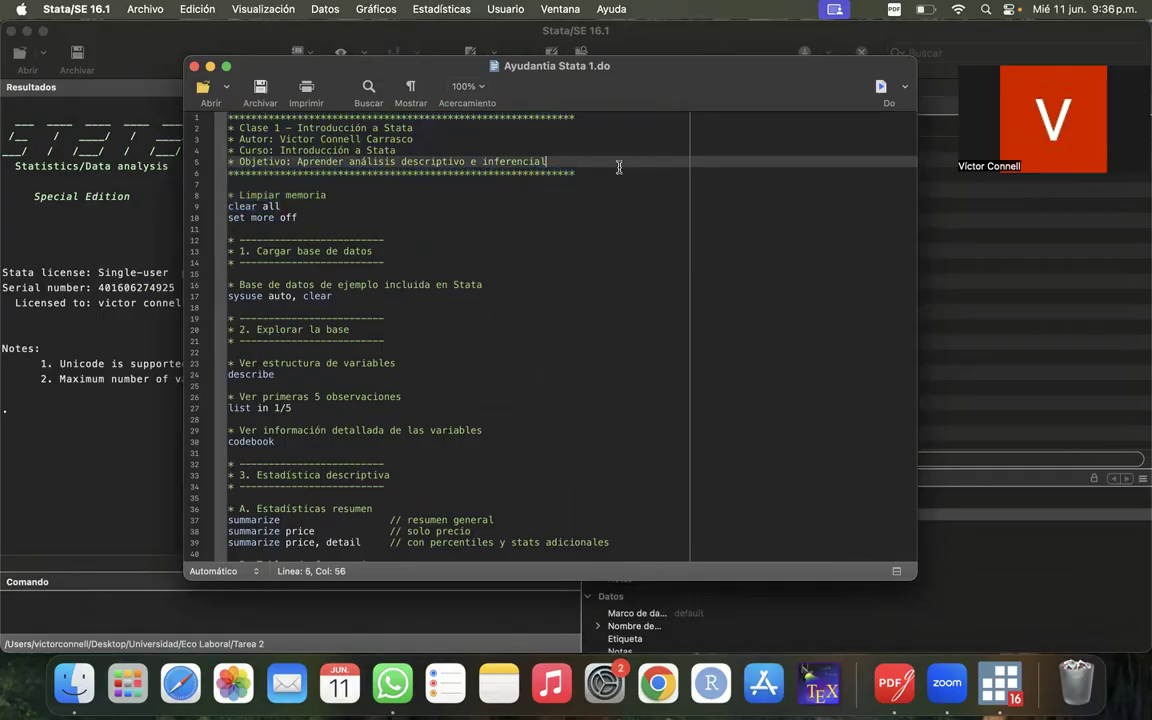
pyautogui.click(587, 183)
pyautogui.scroll(-2, 587, 183)
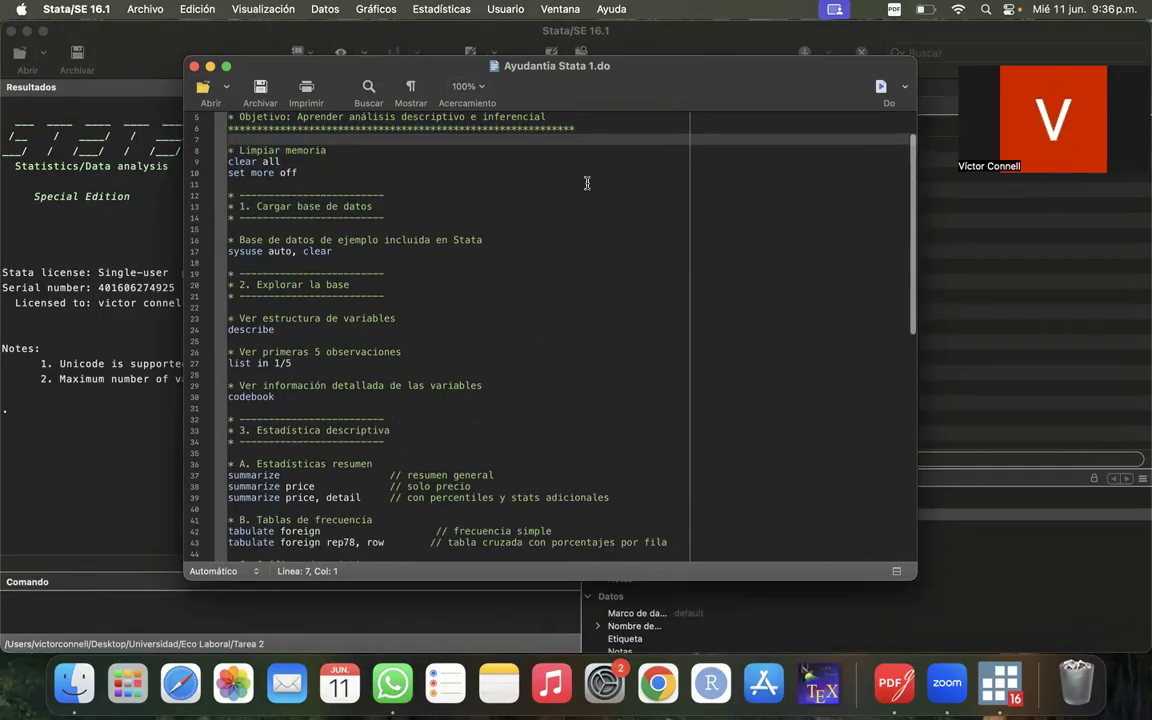
pyautogui.scroll(-15, 587, 183)
pyautogui.scroll(20, 587, 183)
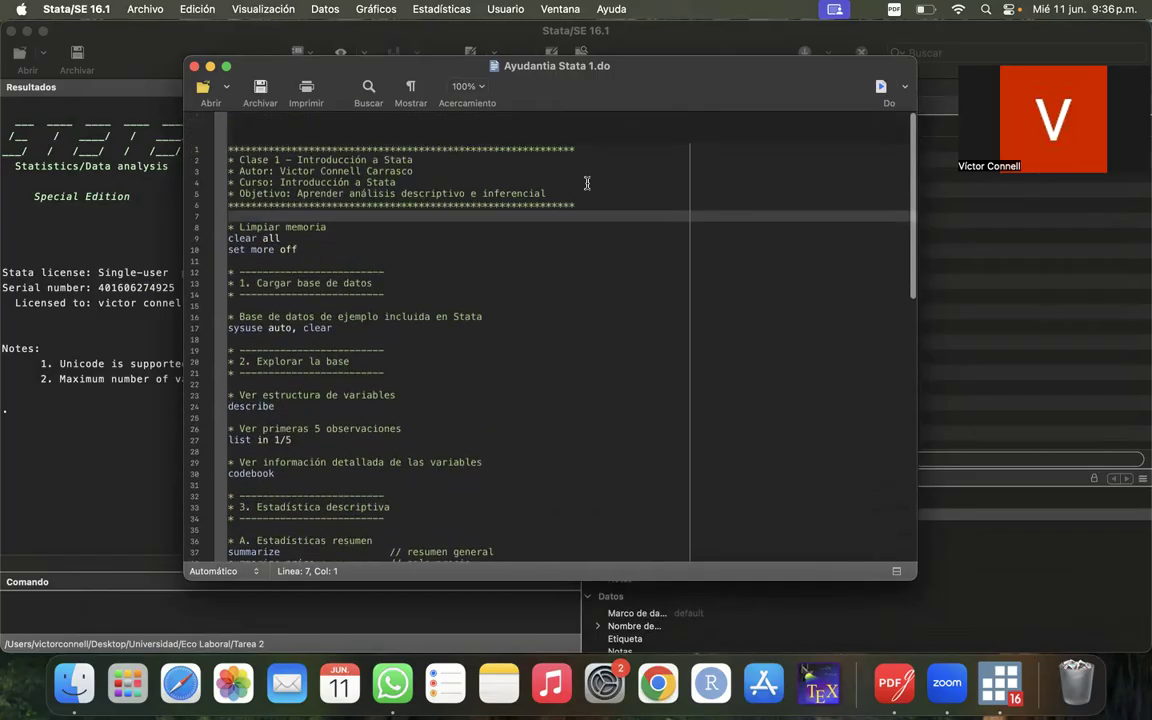
pyautogui.scroll(-1, 587, 183)
# - Examine the "Limpiar memoria" block with clear all and set more off on lines 8 to 10
pyautogui.click(336, 219)
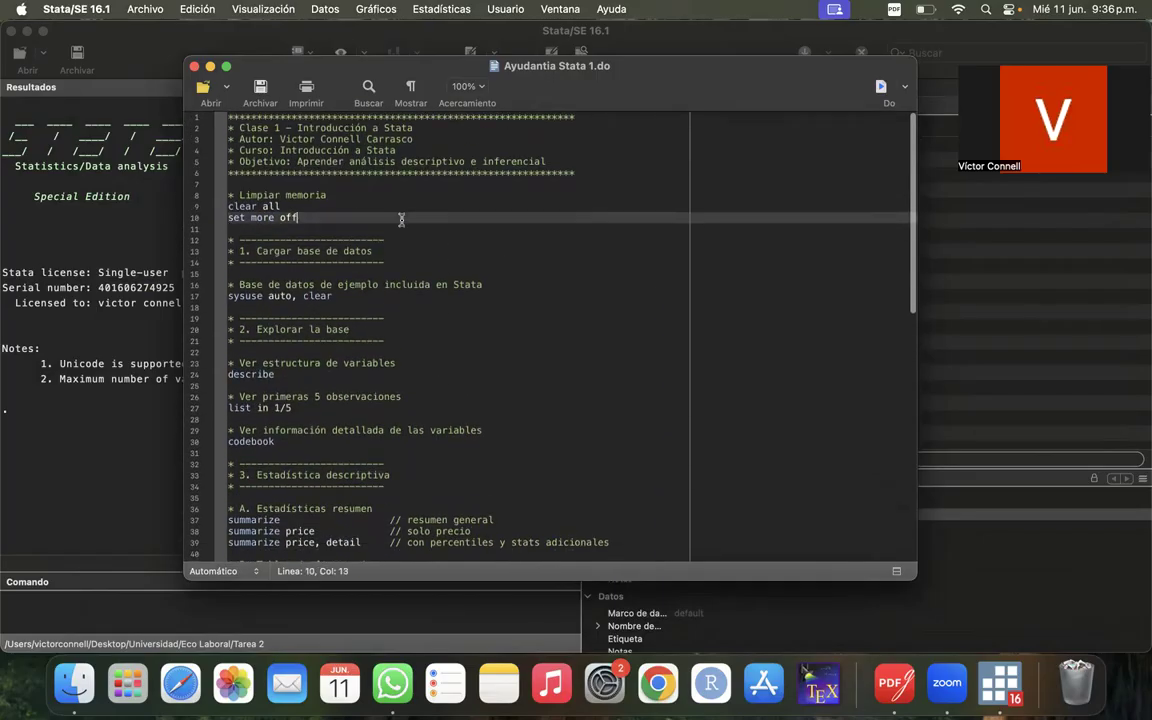
pyautogui.click(382, 206)
pyautogui.click(380, 184)
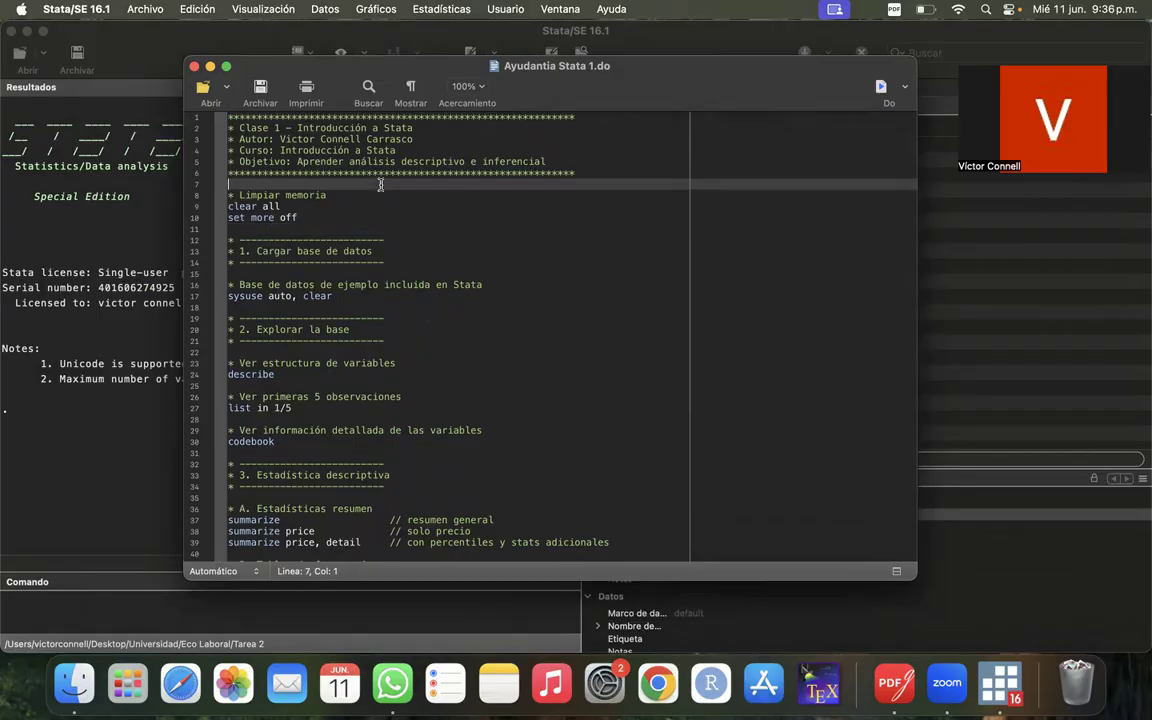
pyautogui.click(297, 237)
pyautogui.click(251, 226)
pyautogui.moveTo(228, 193); pyautogui.dragTo(326, 186)
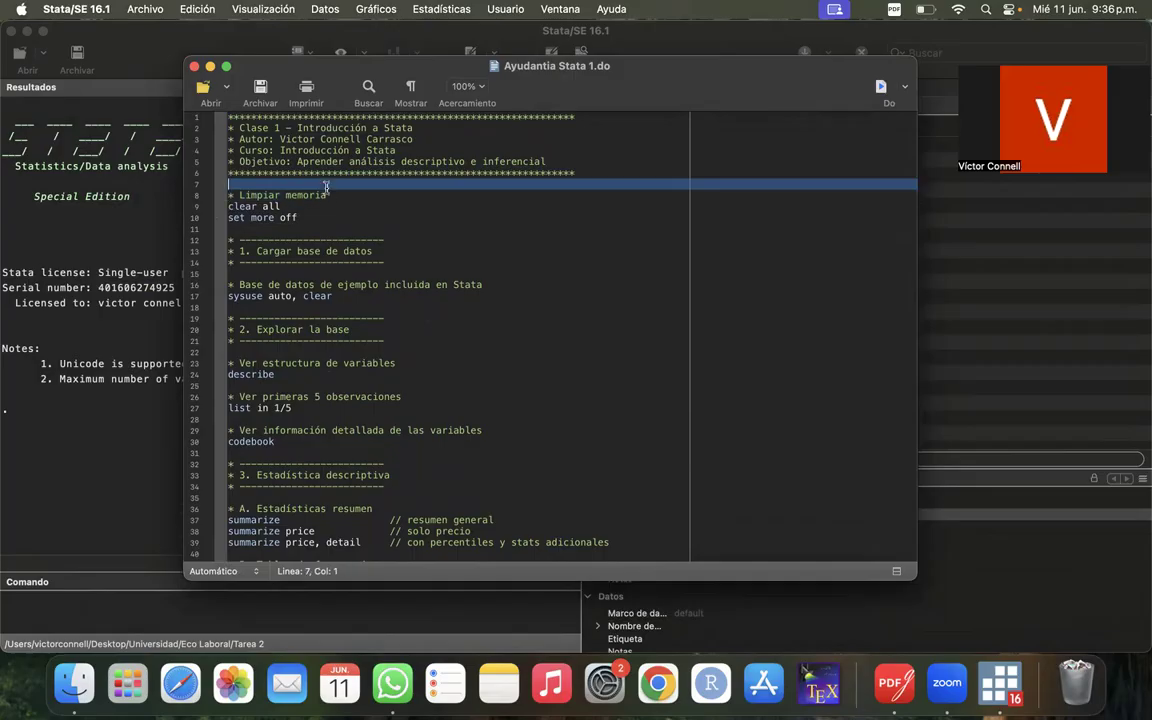
# - Reposition the do-file editor window over the middle of the main window and place the cursor on blank line 11
pyautogui.moveTo(625, 67); pyautogui.dragTo(600, 60)
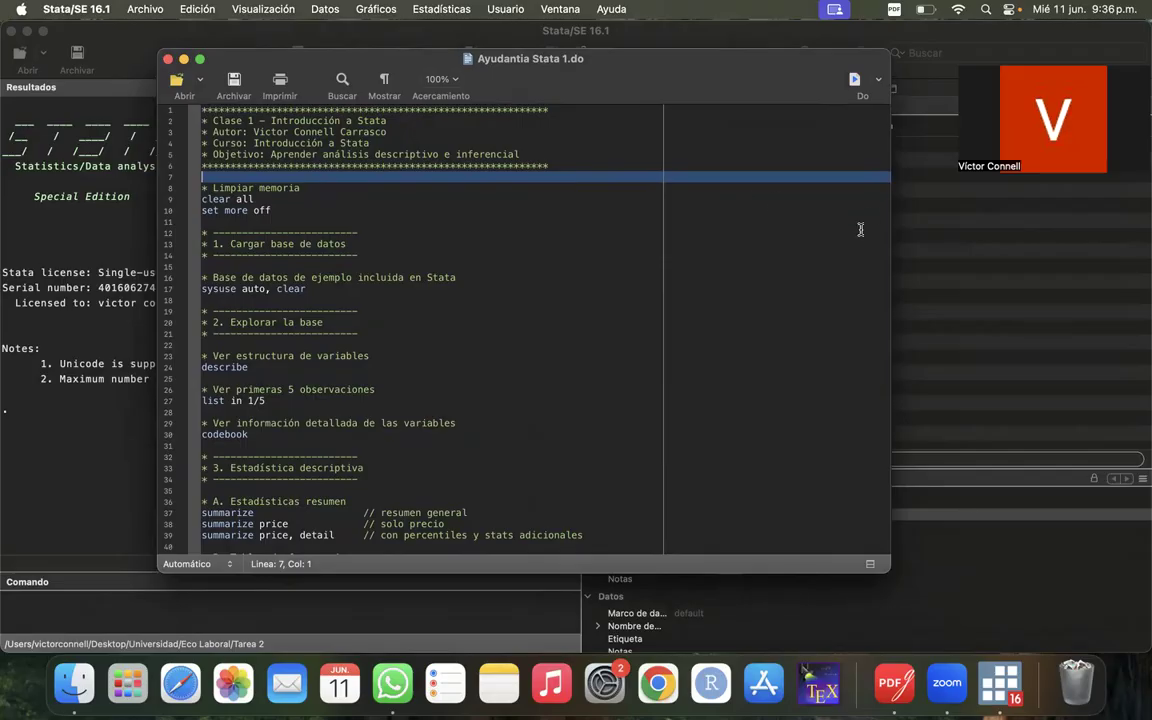
pyautogui.moveTo(775, 78); pyautogui.dragTo(618, 88)
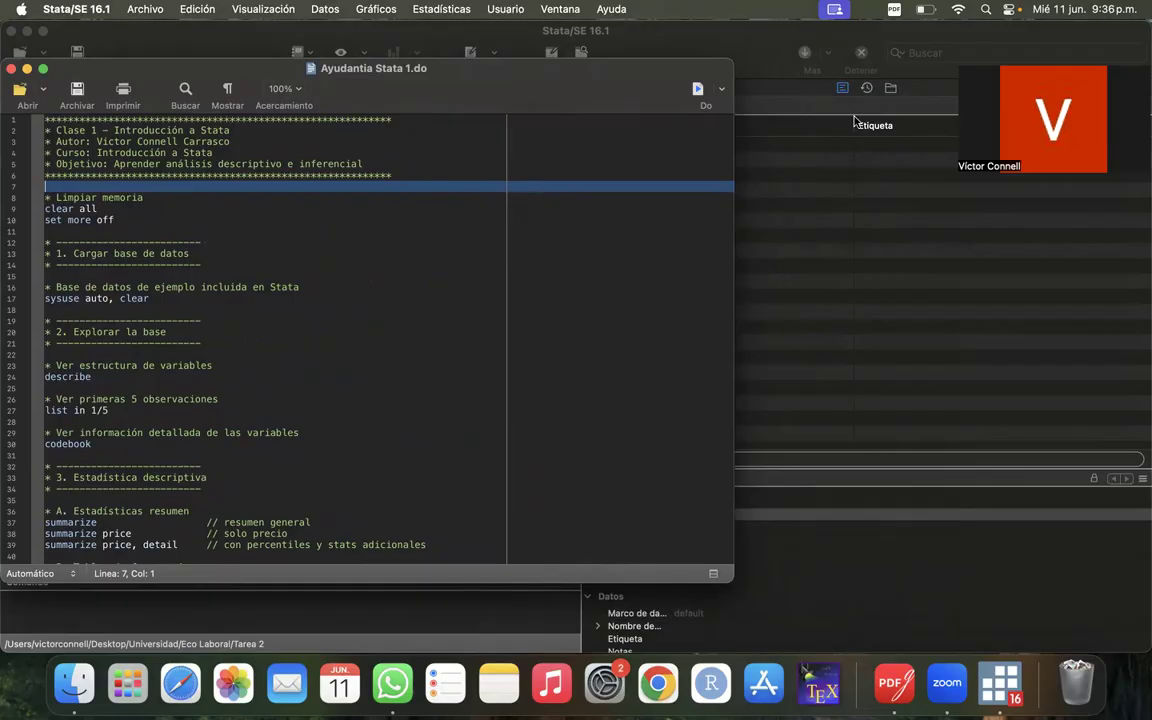
pyautogui.moveTo(535, 85); pyautogui.dragTo(749, 127)
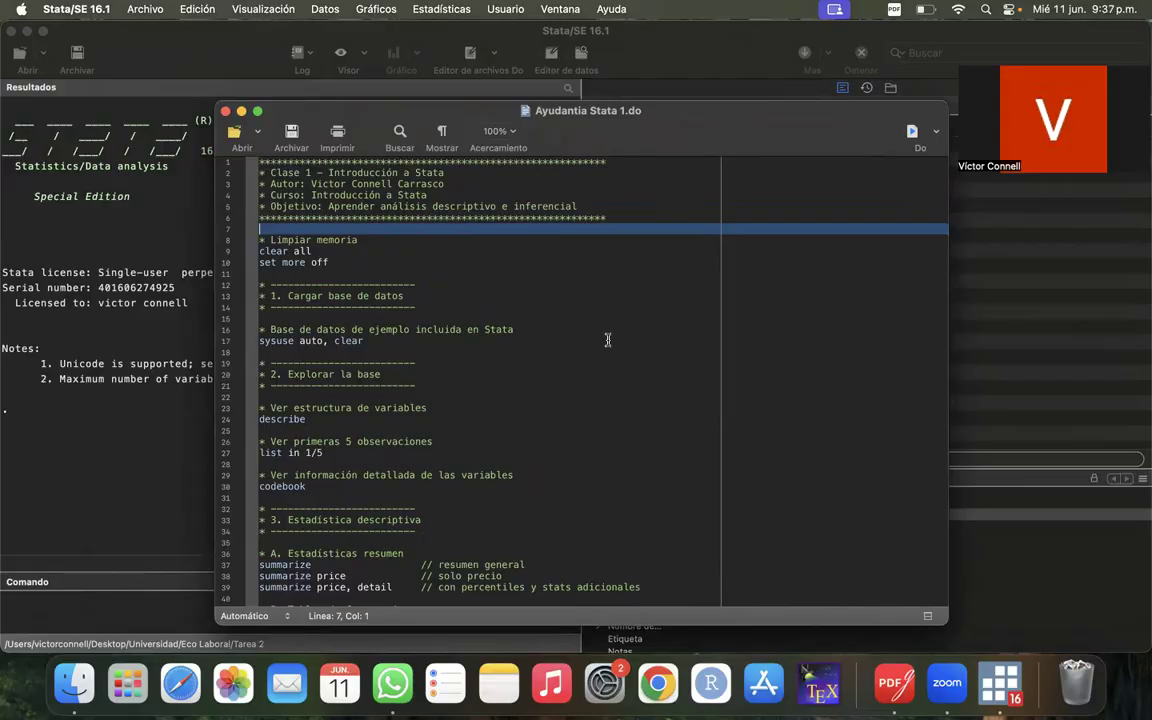
pyautogui.click(366, 296)
pyautogui.click(388, 261)
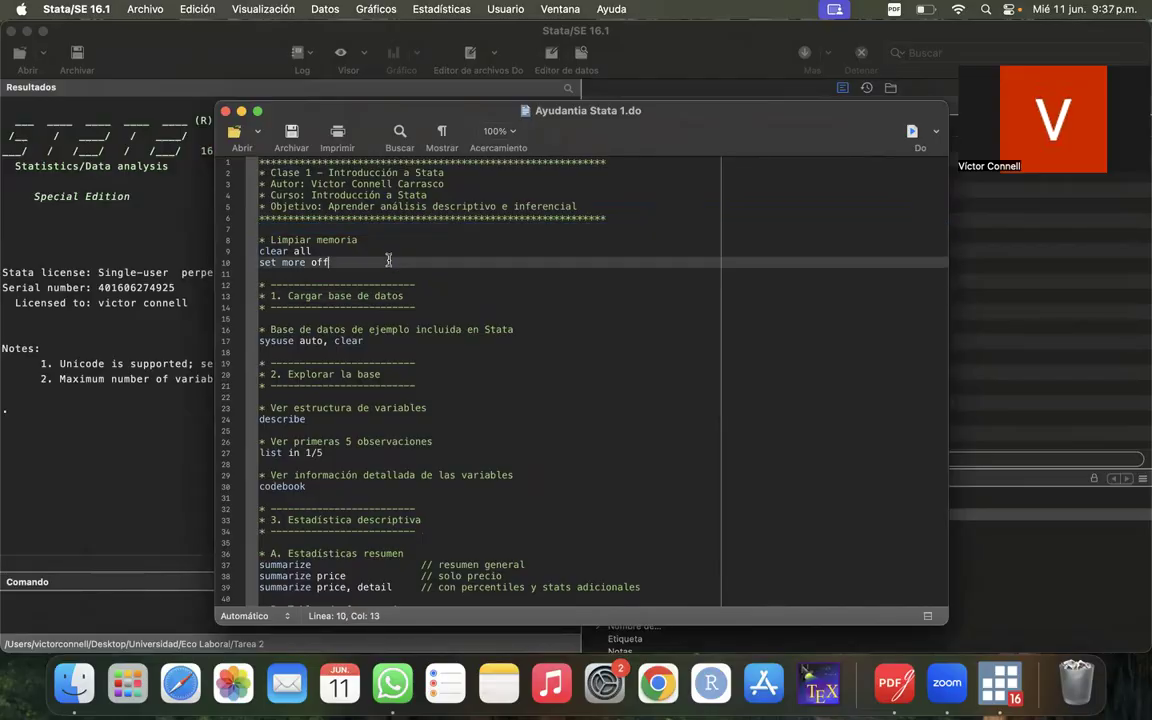
pyautogui.click(380, 272)
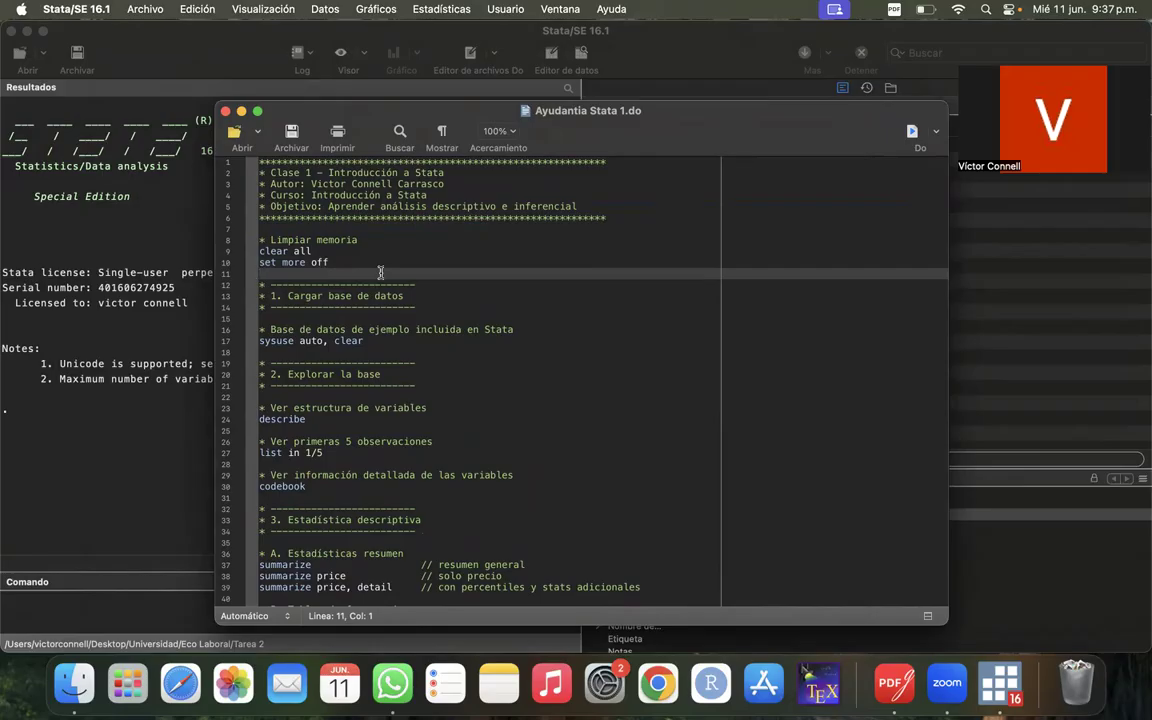
# - Switch to Finder and open the Tarea 2 folder inside Universidad, Eco Laboral
pyautogui.click(74, 683)
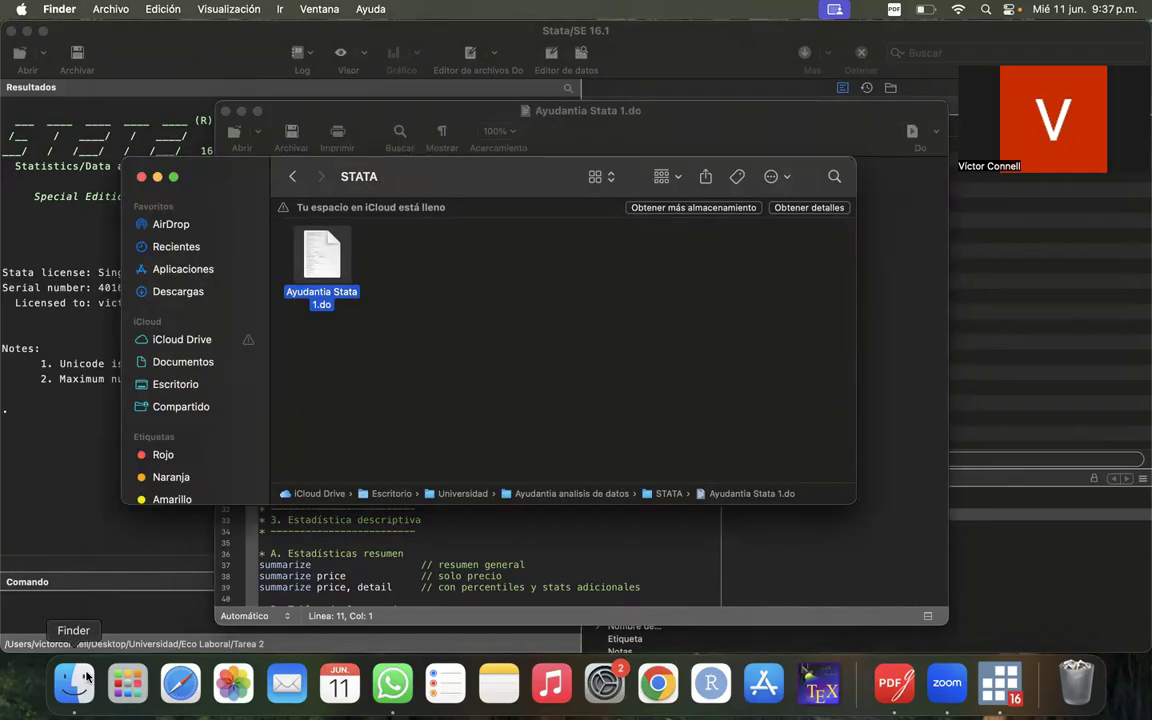
pyautogui.click(294, 180)
pyautogui.click(293, 177)
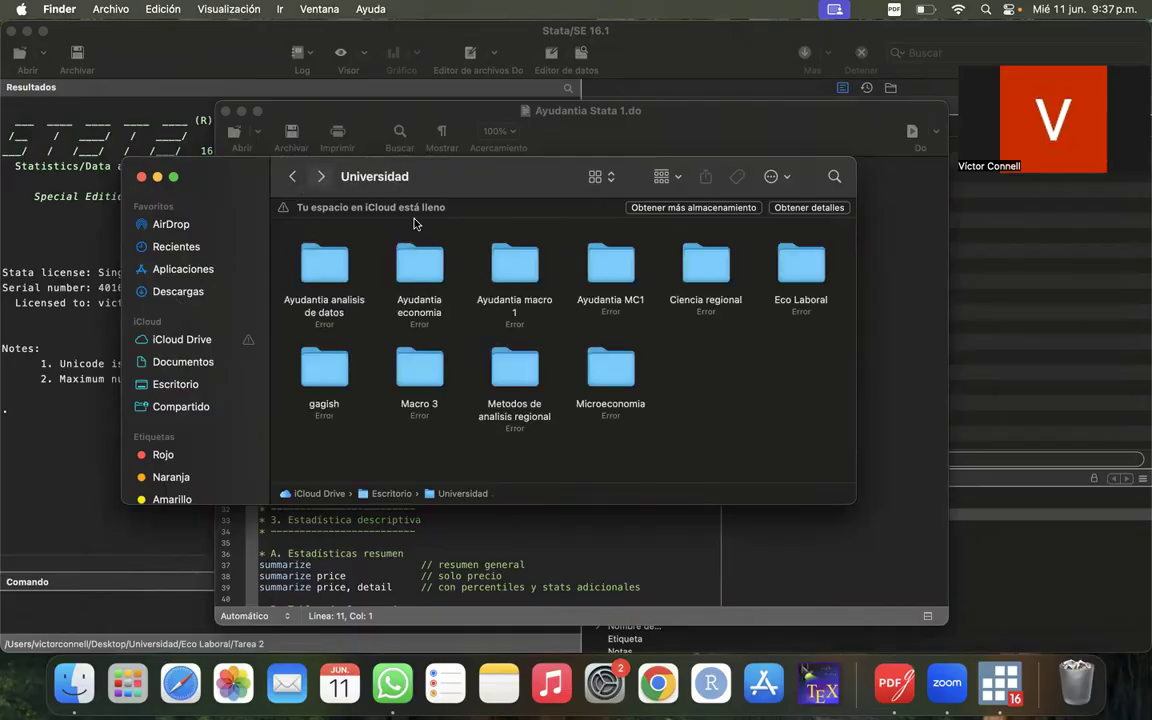
pyautogui.doubleClick(812, 270)
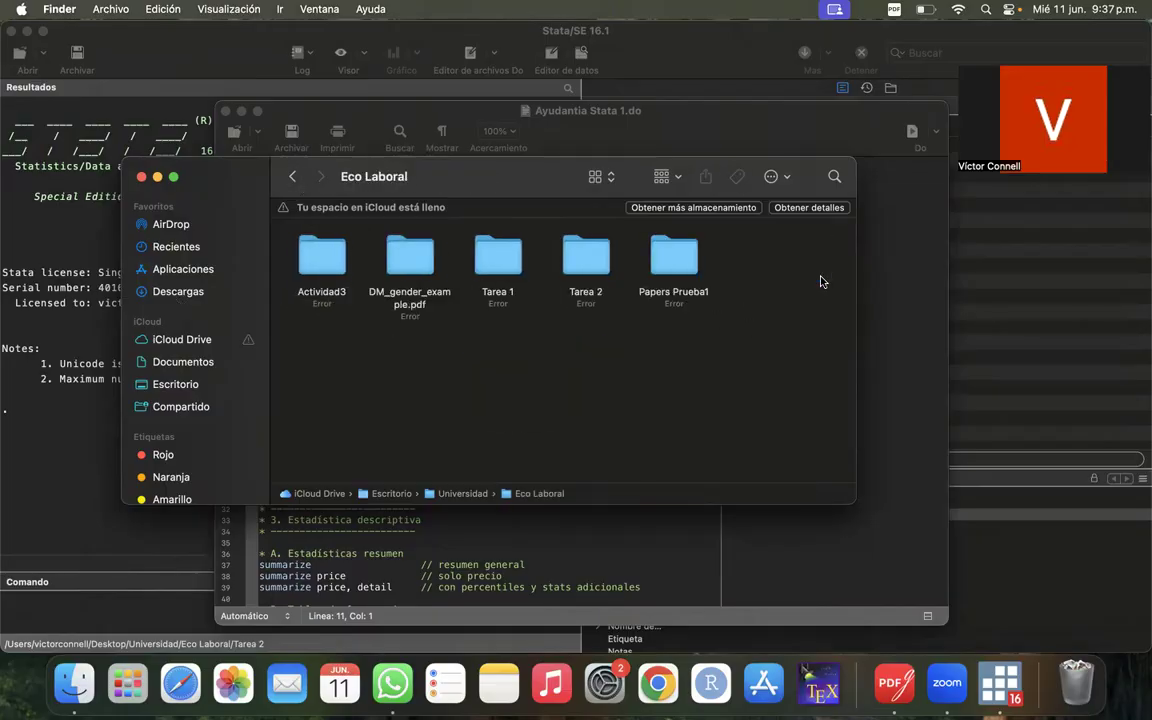
pyautogui.doubleClick(589, 258)
# - Look through the Tarea 2 folder and open Tarea 2.DO in the do-file editor
pyautogui.scroll(2, 469, 418)
pyautogui.scroll(-4, 469, 418)
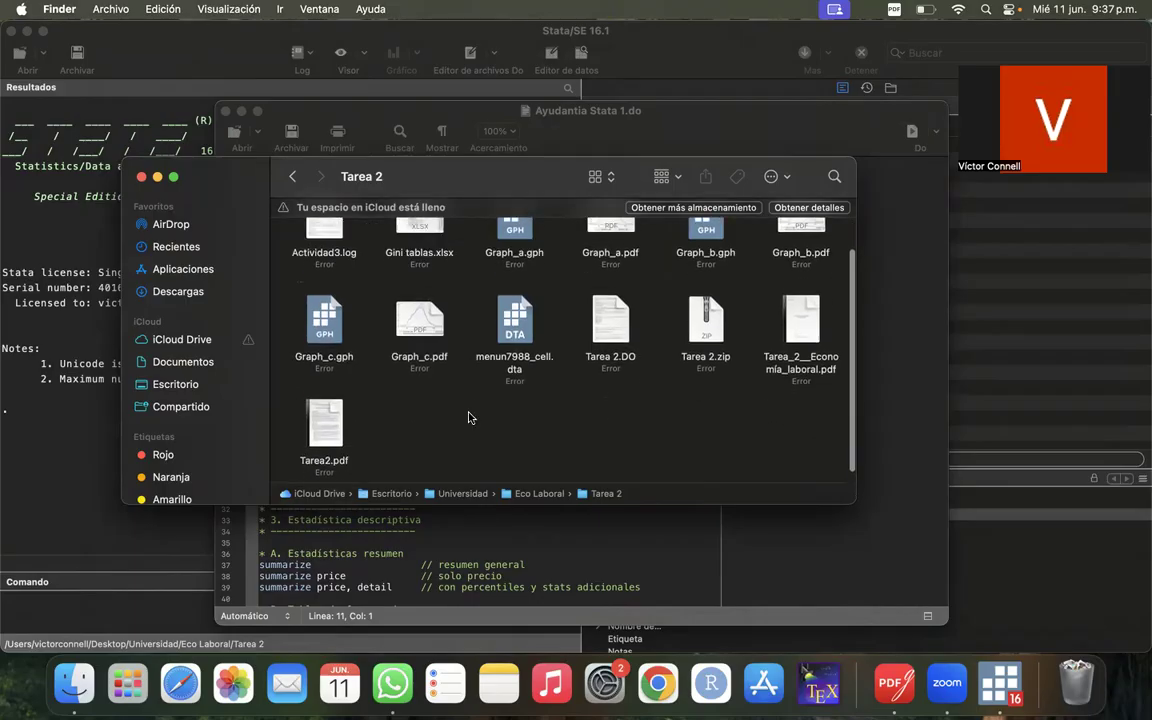
pyautogui.scroll(3, 469, 418)
pyautogui.scroll(1, 469, 418)
pyautogui.scroll(-2, 469, 418)
pyautogui.scroll(1, 469, 418)
pyautogui.doubleClick(610, 350)
# - Return to the Ayudantia Stata 1.do file and close the Finder window
pyautogui.click(365, 158)
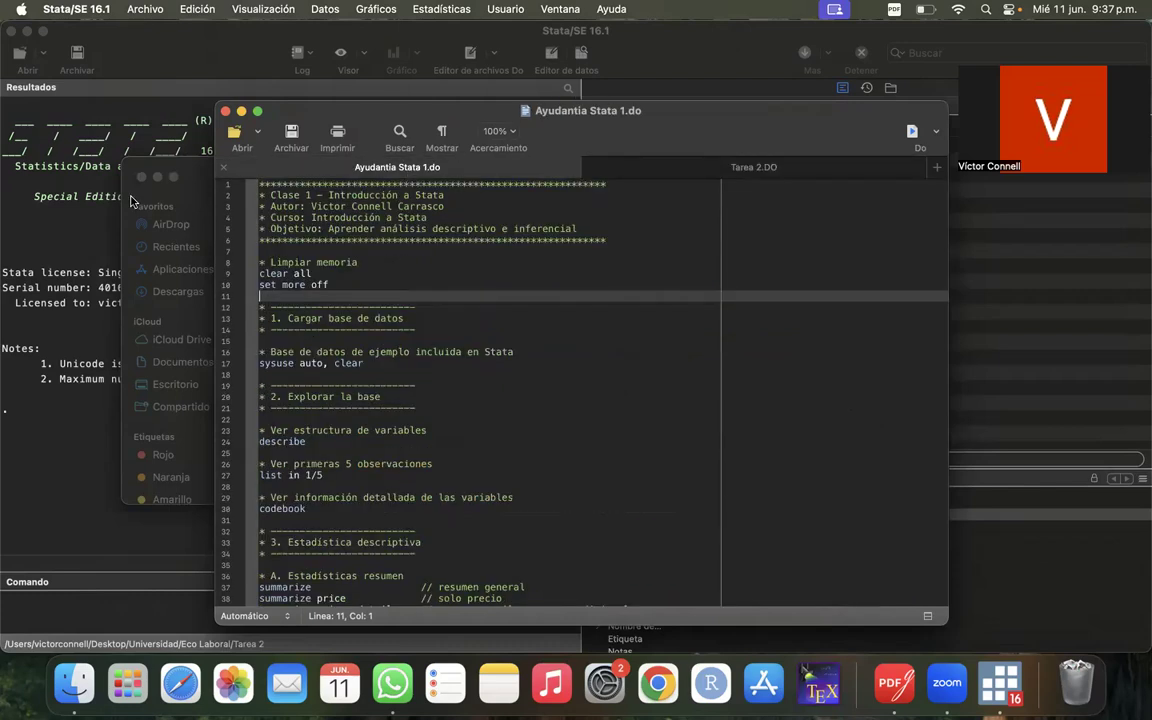
pyautogui.click(162, 168)
pyautogui.click(141, 176)
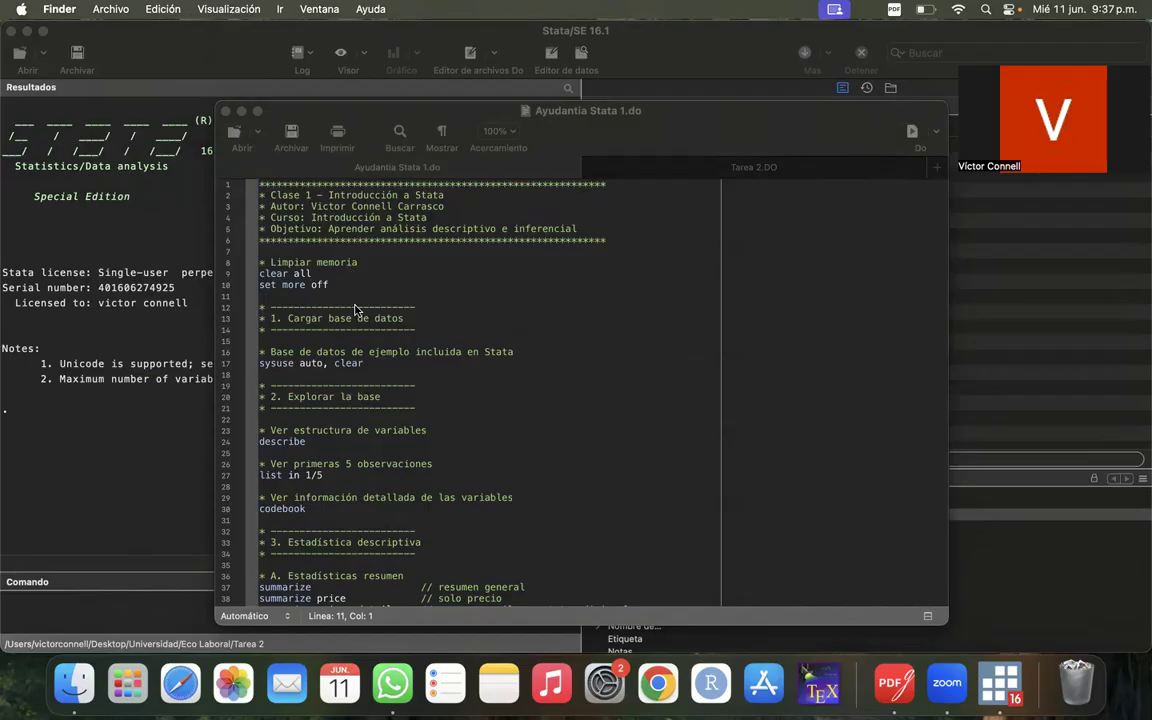
# - Run lines 8 to 11 of the do-file, the "Limpiar memoria" block with clear all and set more off
pyautogui.click(226, 277)
pyautogui.moveTo(224, 276); pyautogui.dragTo(222, 296)
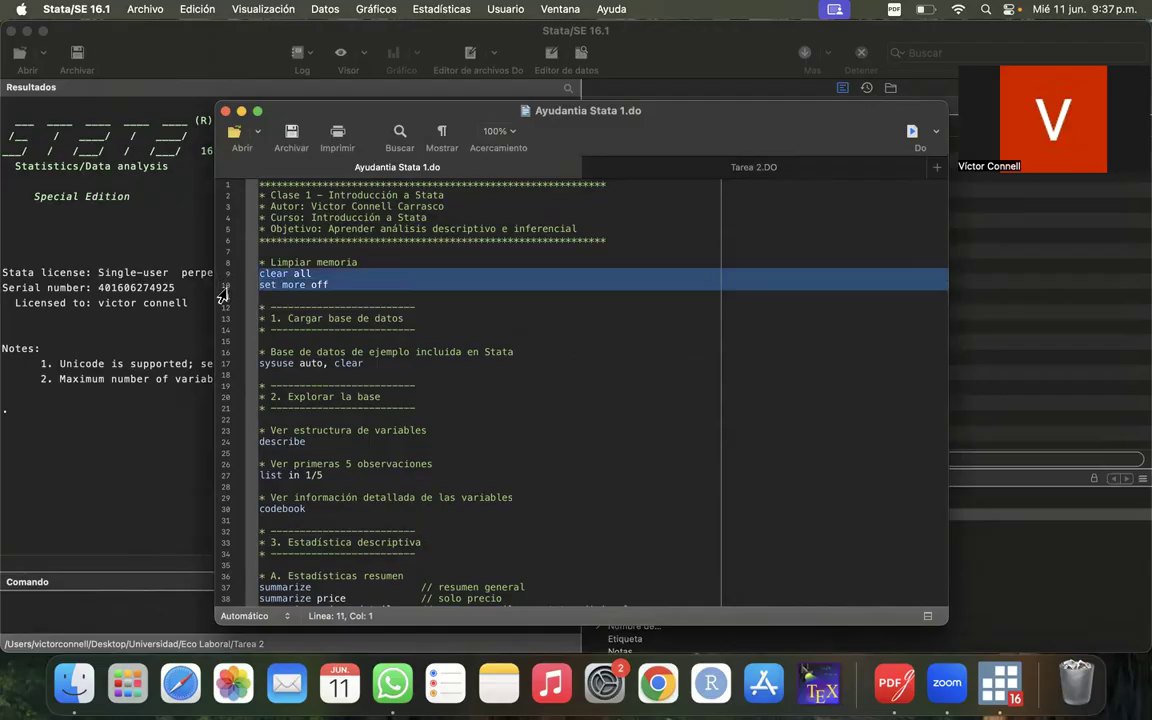
pyautogui.click(319, 293)
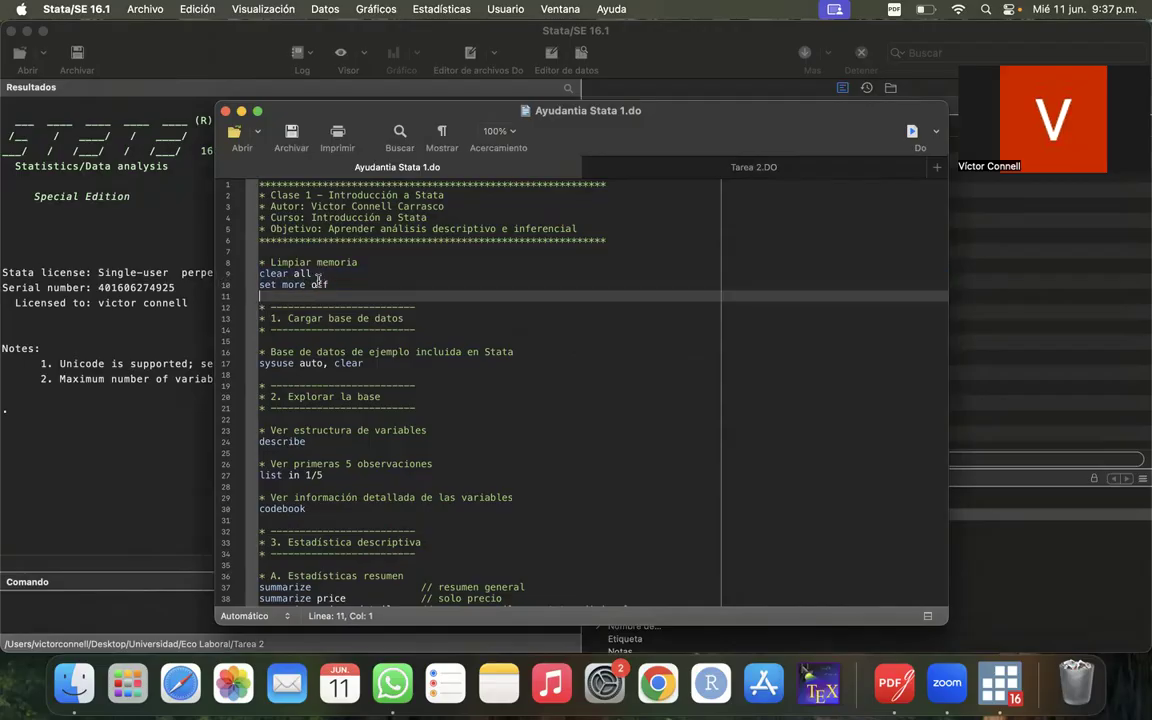
pyautogui.click(221, 275)
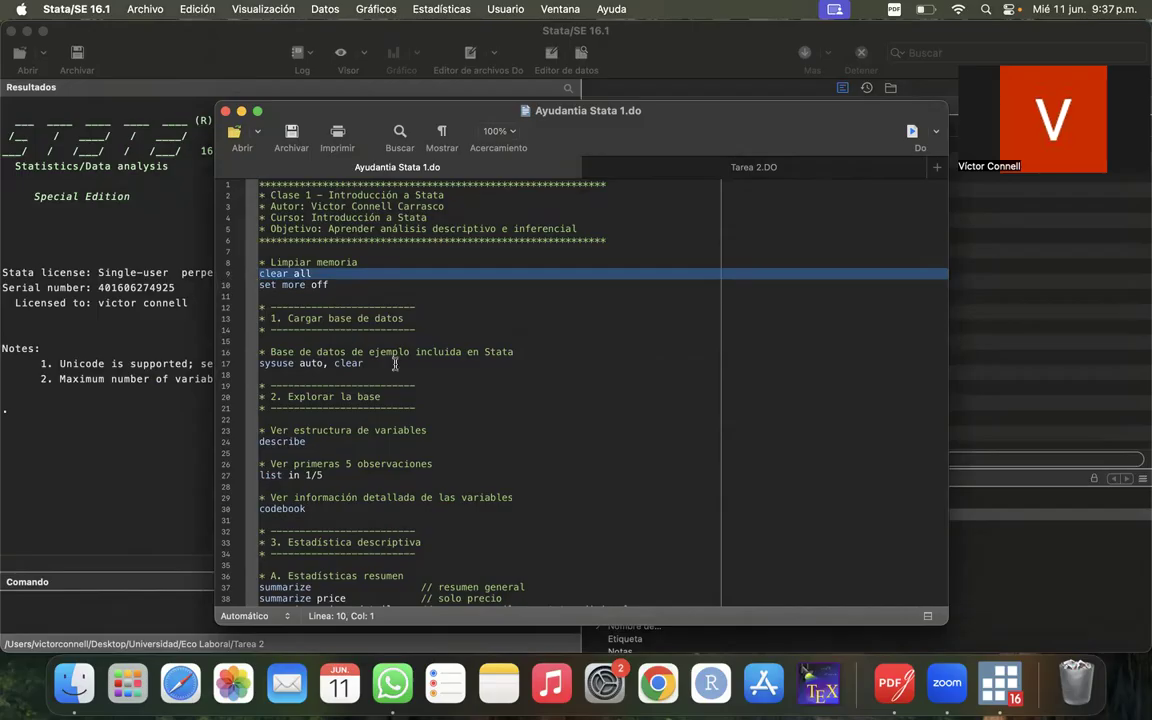
pyautogui.click(414, 320)
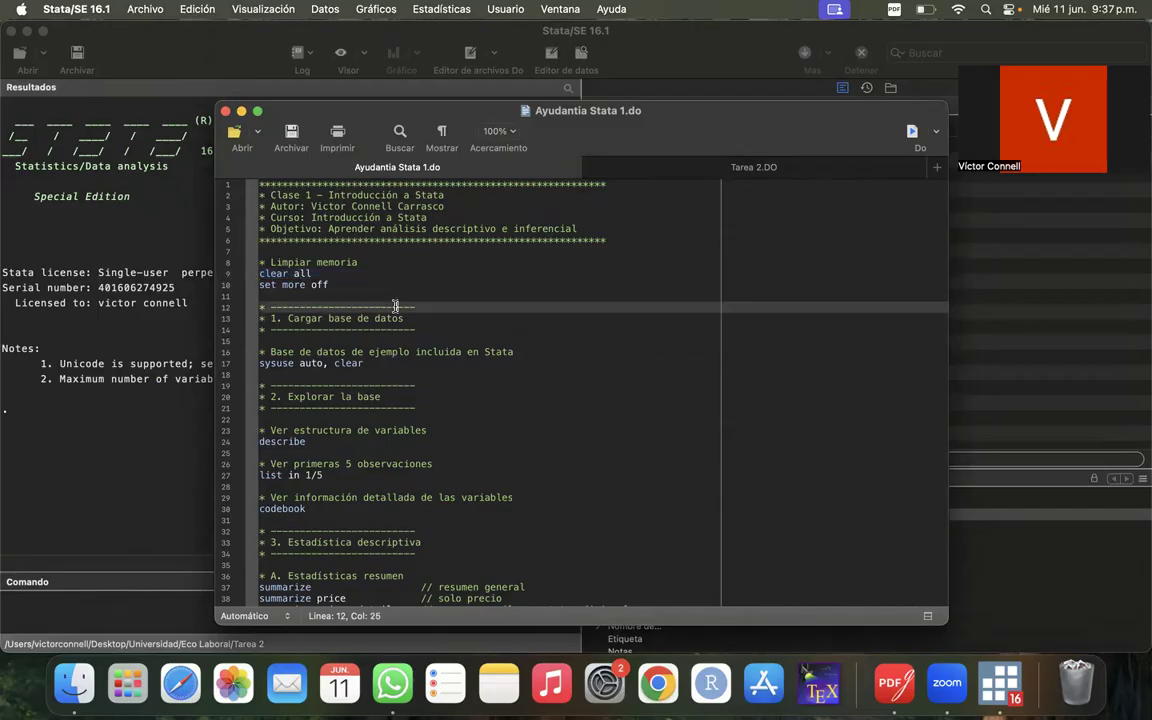
pyautogui.click(221, 276)
pyautogui.moveTo(221, 262); pyautogui.dragTo(221, 301)
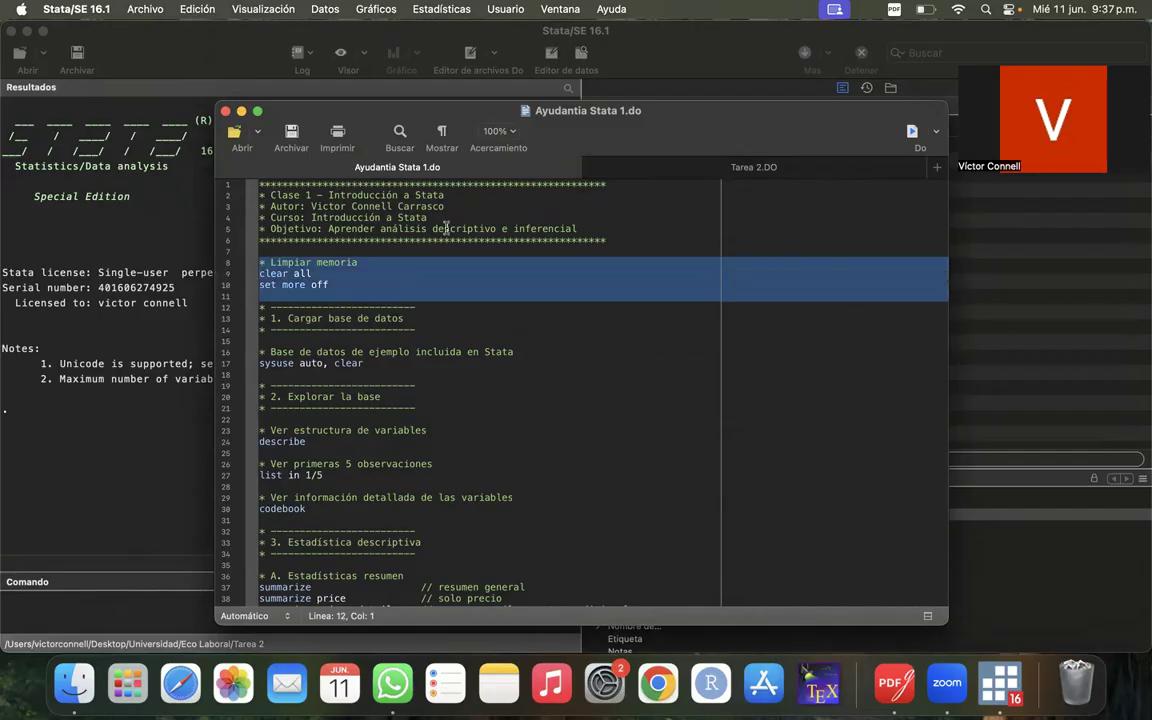
pyautogui.click(912, 132)
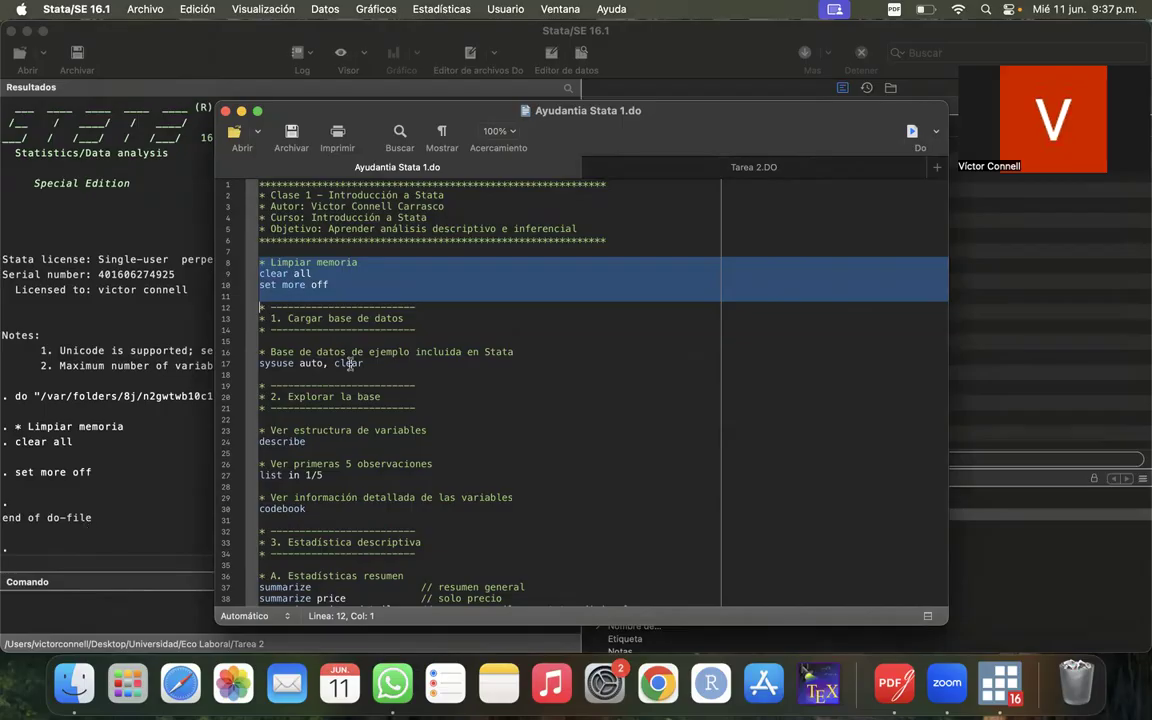
# - Run only line 17, sysuse auto, clear, to load the example automobile dataset
pyautogui.scroll(-3, 349, 363)
pyautogui.click(222, 208)
pyautogui.moveTo(222, 215); pyautogui.dragTo(205, 265)
pyautogui.click(328, 278)
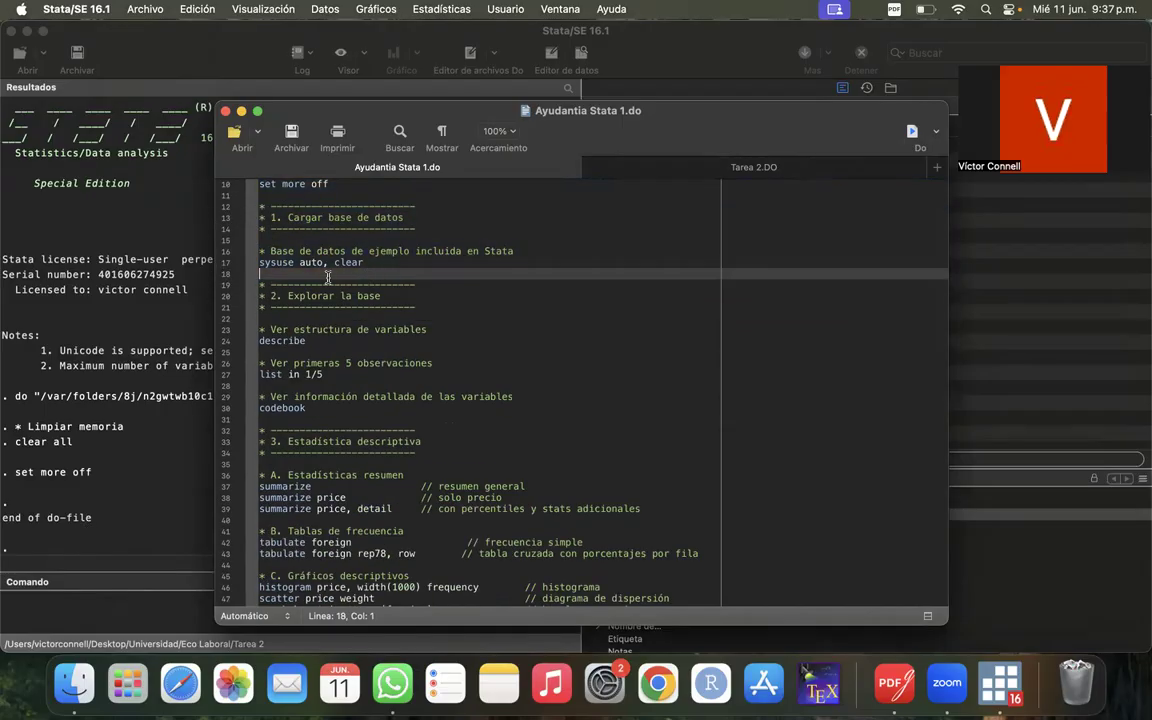
pyautogui.click(290, 262)
pyautogui.click(216, 263)
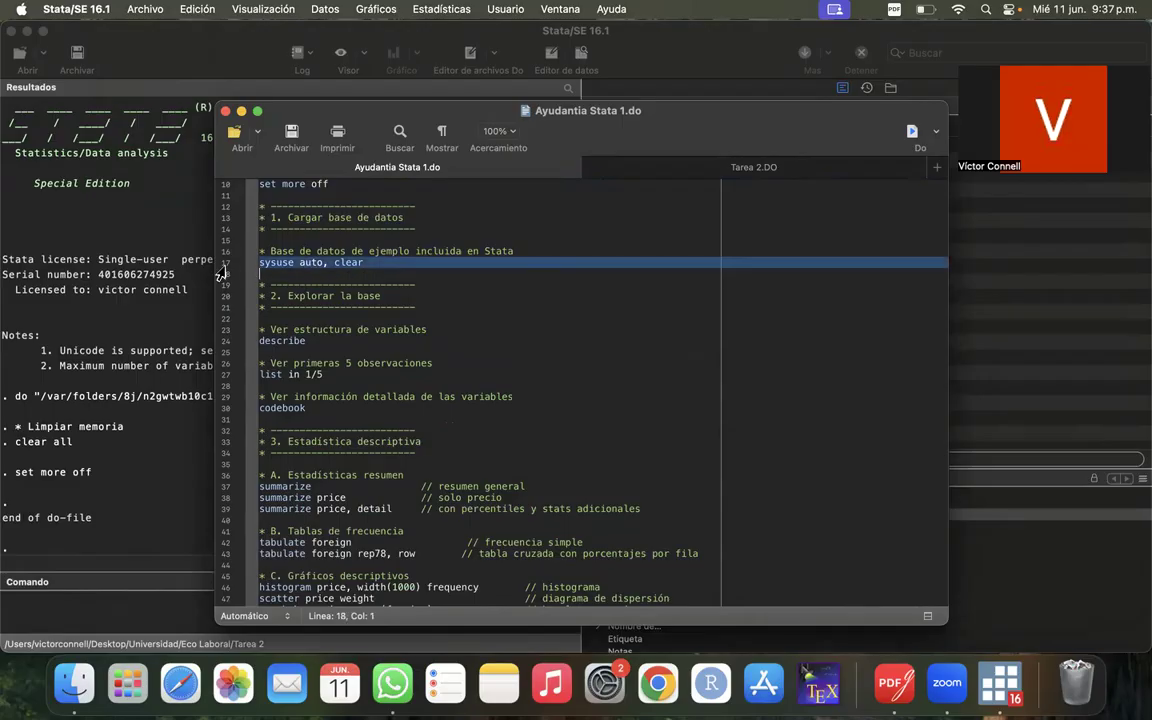
pyautogui.click(912, 131)
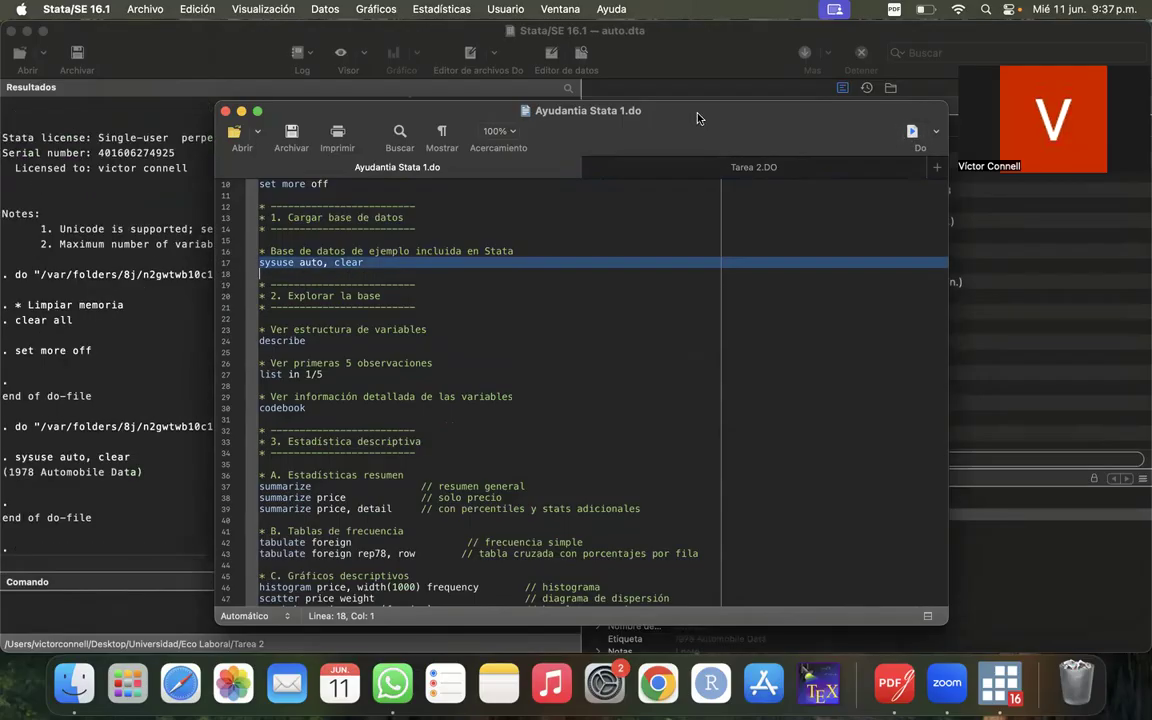
# - View the auto dataset's variables in the main window, and bring the Tarea 2.DO editor window back to the front
pyautogui.moveTo(698, 114); pyautogui.dragTo(359, 100)
pyautogui.click(703, 375)
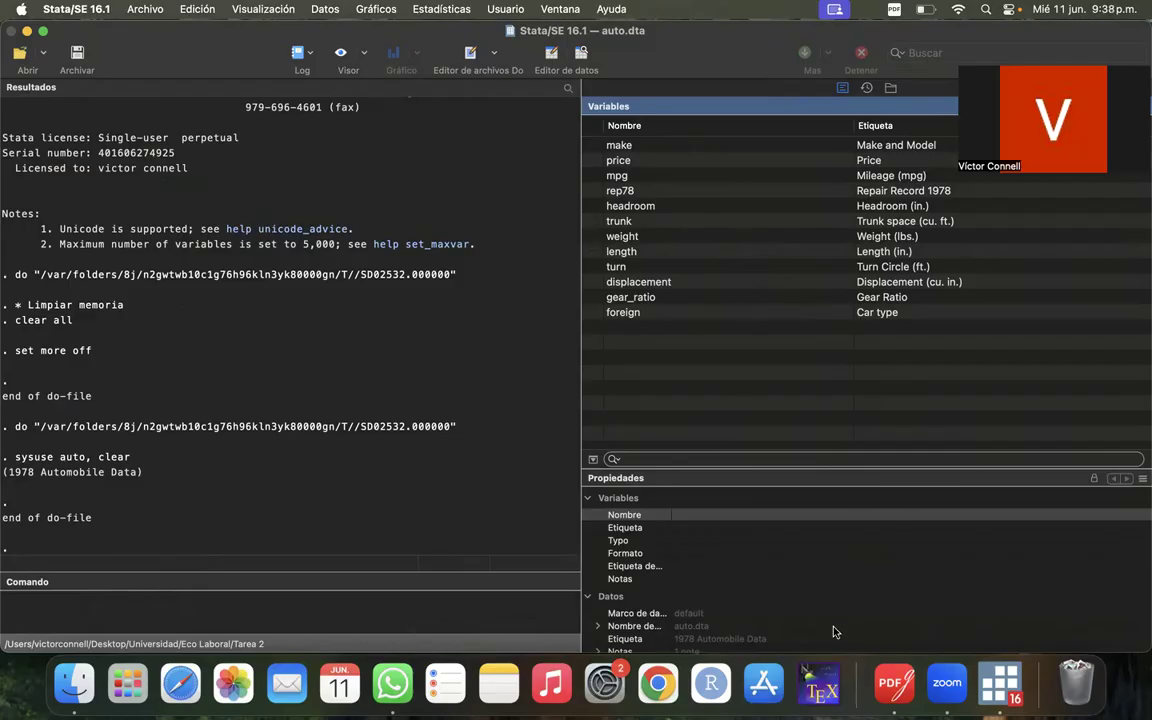
pyautogui.rightClick(997, 690)
pyautogui.click(951, 511)
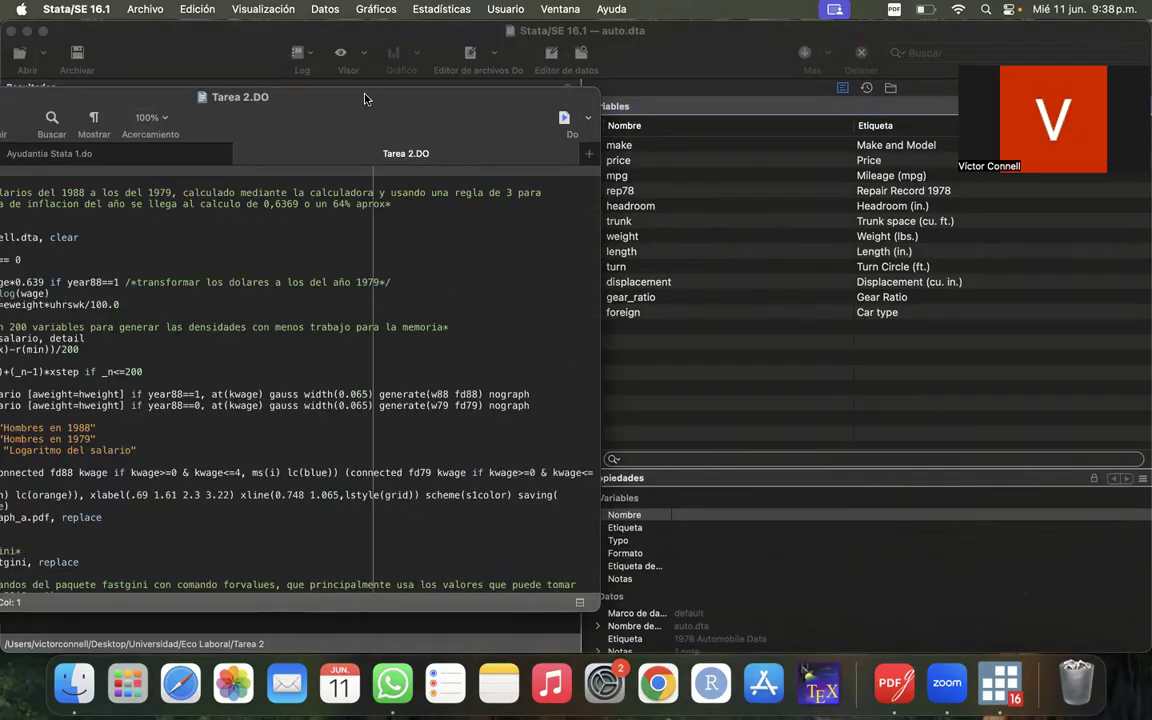
# - Return to Ayudantia Stata 1.do and highlight line 17, sysuse auto, clear
pyautogui.moveTo(364, 98); pyautogui.dragTo(545, 80)
pyautogui.click(230, 135)
pyautogui.click(145, 256)
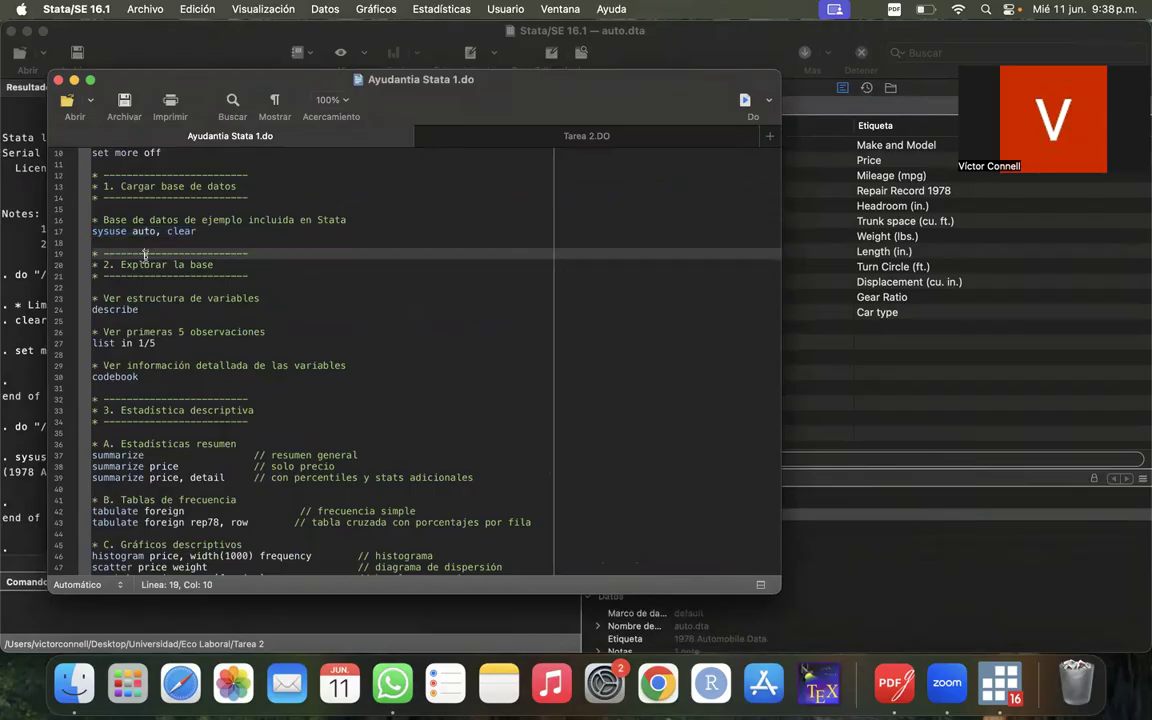
pyautogui.tripleClick(165, 236)
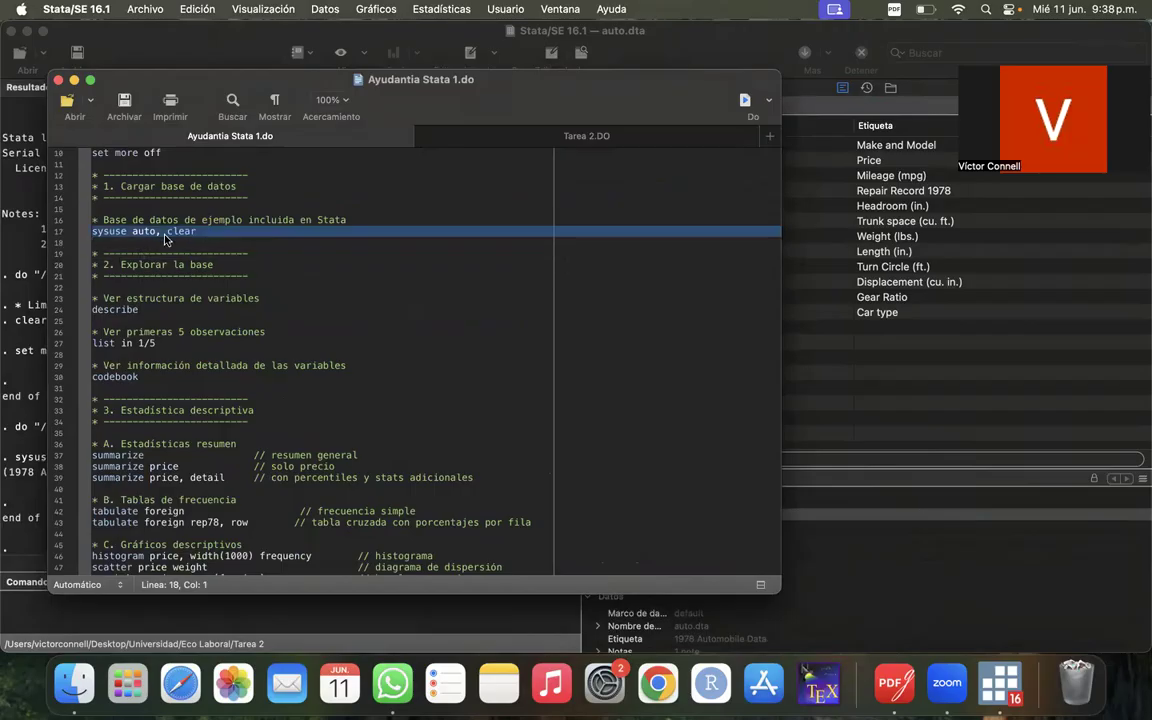
# - Copy the line use menun7988_cell.dta, clear from Tarea 2.DO into Ayudantia Stata 1.do, directly below sysuse auto, clear
pyautogui.click(586, 134)
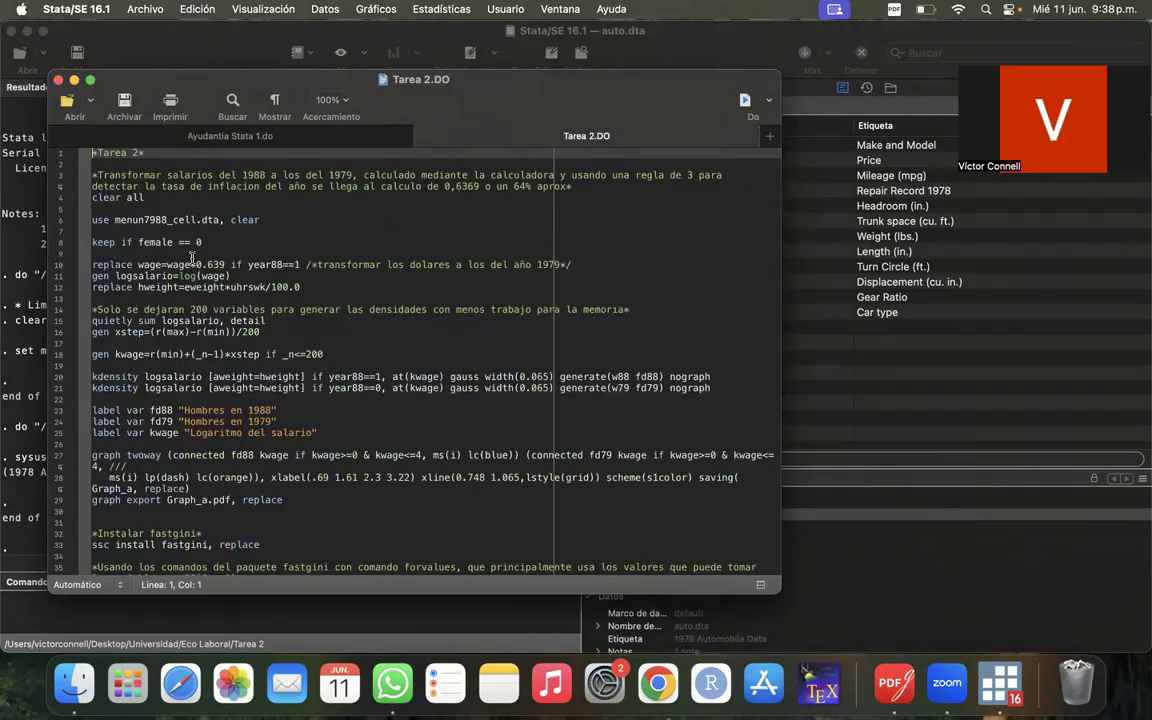
pyautogui.click(56, 219)
pyautogui.press('super+c')
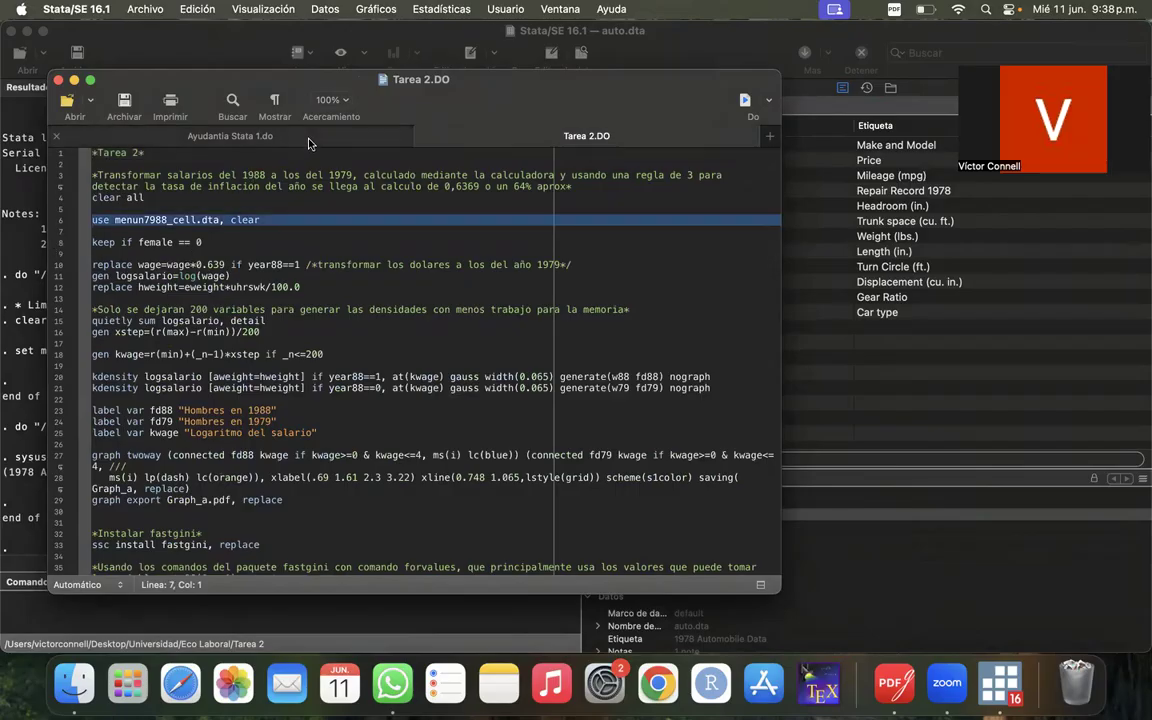
pyautogui.click(277, 132)
pyautogui.press('Return')
pyautogui.press('Up')
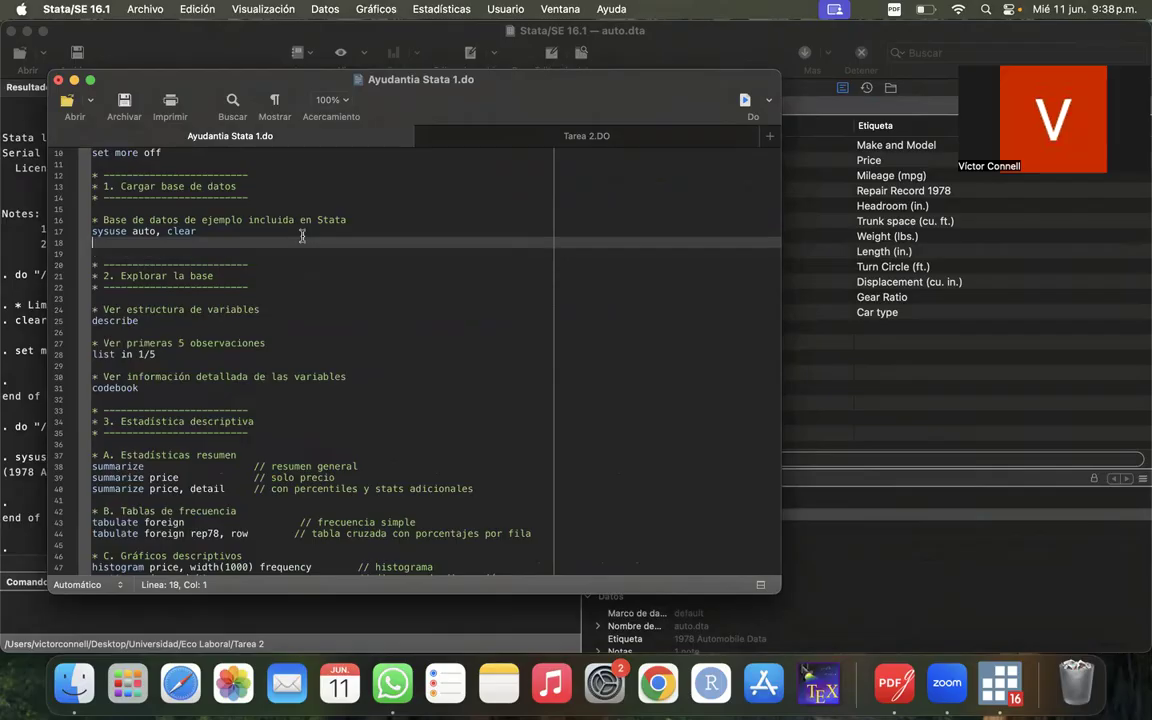
pyautogui.press('super+v')
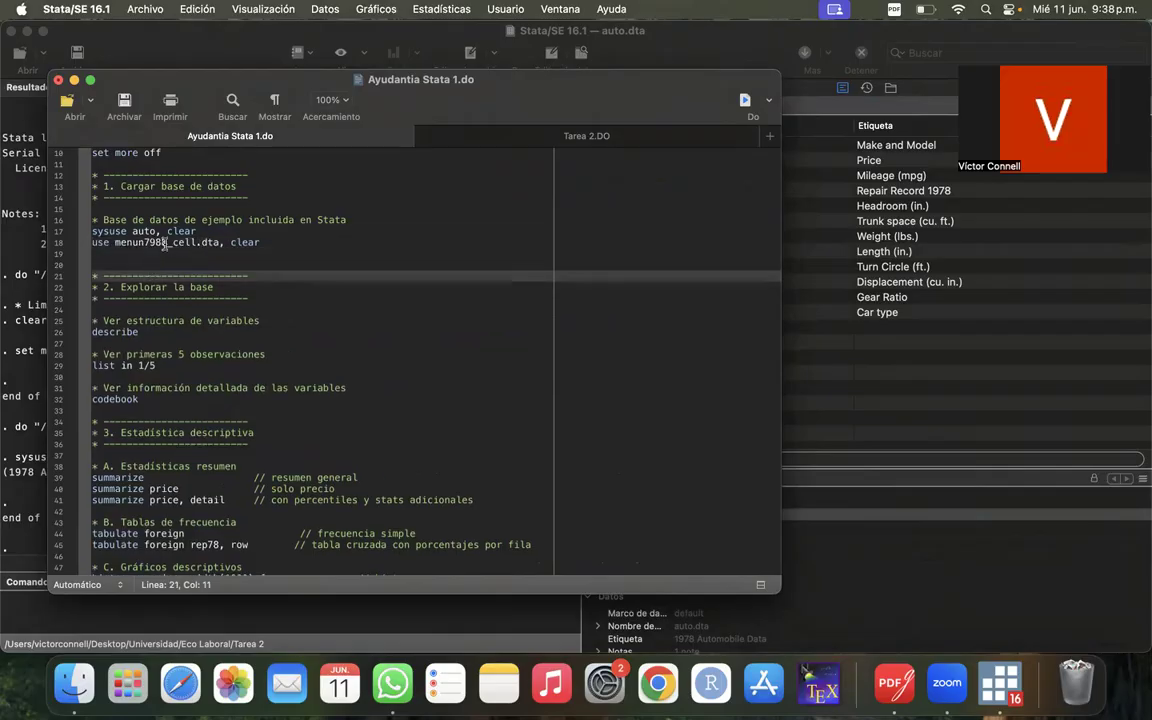
# - Replace the file name menun7988_cell.dta in line 18 with the placeholder text "nombre de base de datos"
pyautogui.doubleClick(124, 240)
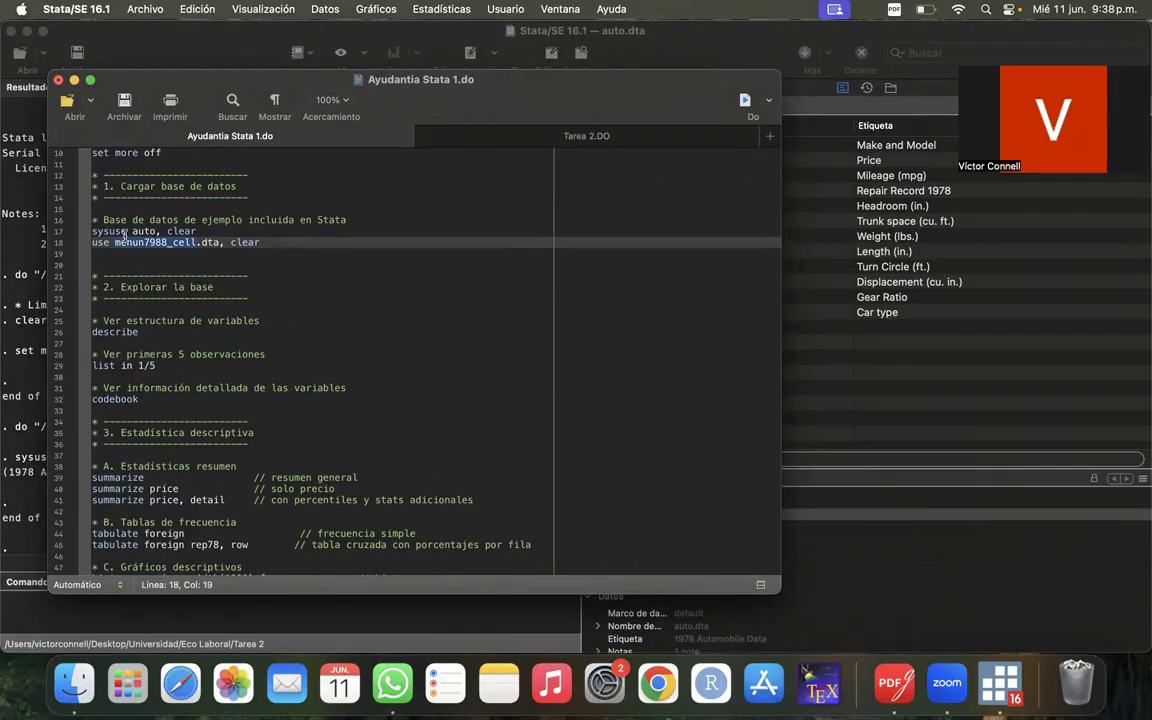
pyautogui.press('BackSpace')
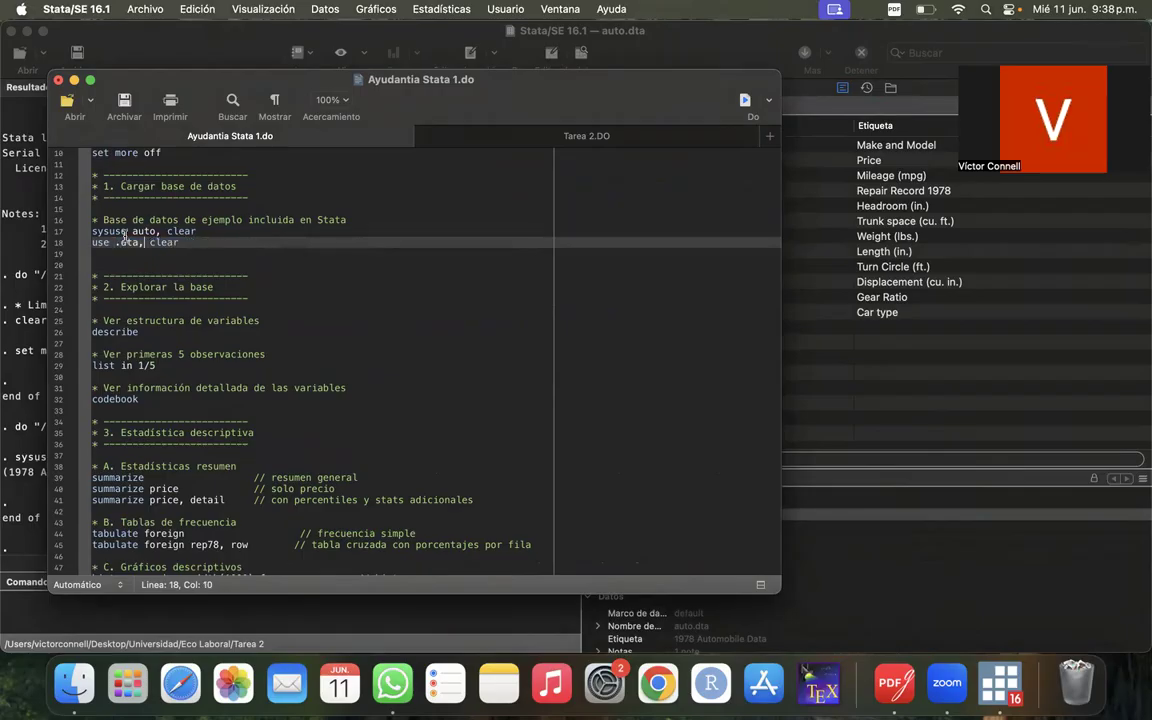
pyautogui.press('BackSpace')
pyautogui.press('BackSpace')
pyautogui.press('BackSpace')
pyautogui.press('BackSpace')
pyautogui.write('nombre de base de datos')
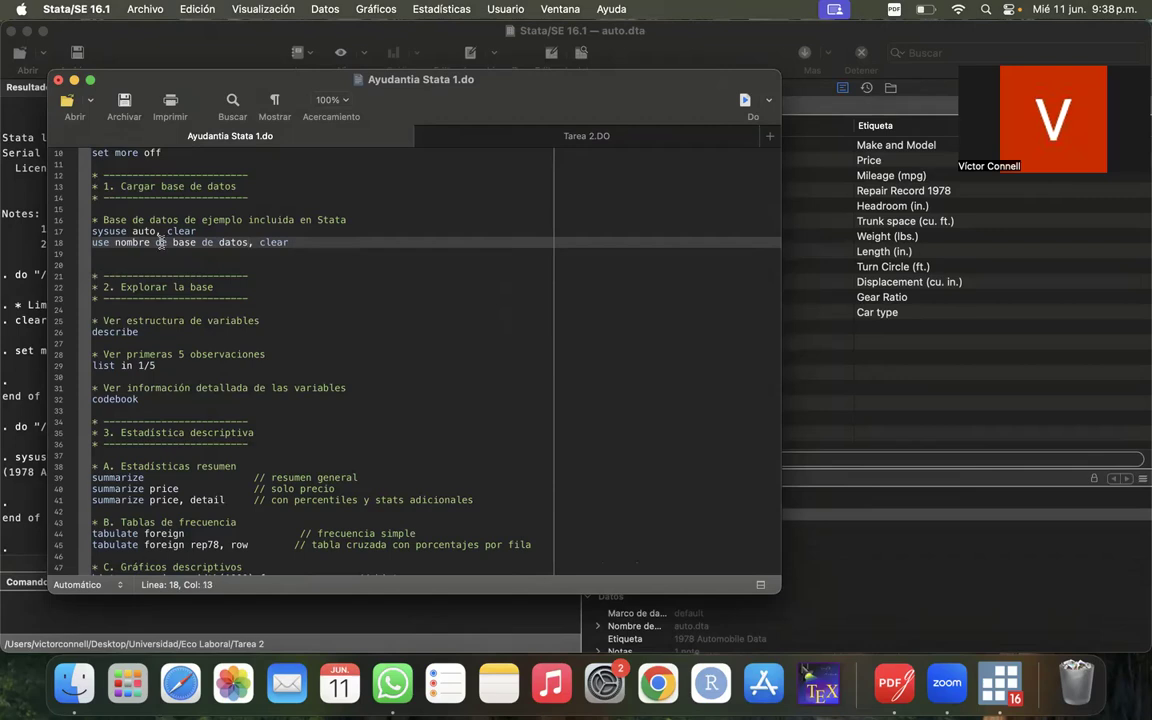
# - Join the placeholder's words with underscores so line 18 reads use nombre_de_base_de_datos, clear
pyautogui.press('BackSpace')
pyautogui.press('Right')
pyautogui.press('Right')
pyautogui.press('Right')
pyautogui.press('Right')
pyautogui.press('Right')
pyautogui.press('BackSpace')
pyautogui.write('_')
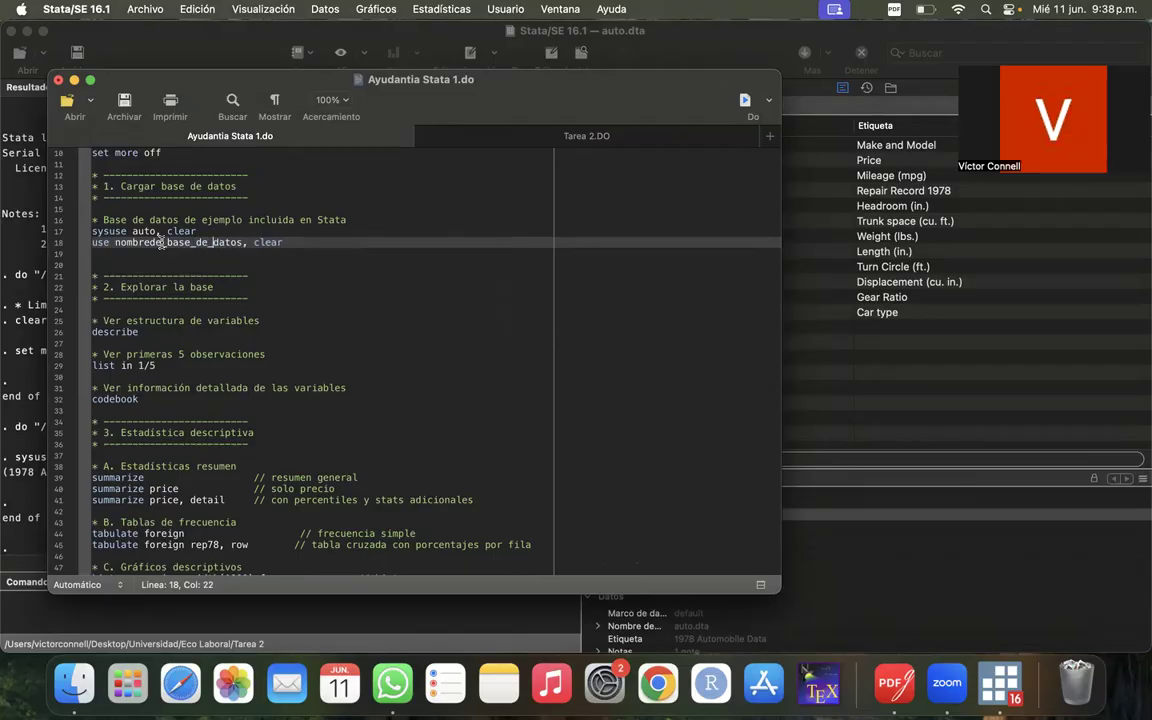
pyautogui.press('Delete')
pyautogui.write('_')
pyautogui.click(148, 244)
pyautogui.write('_')
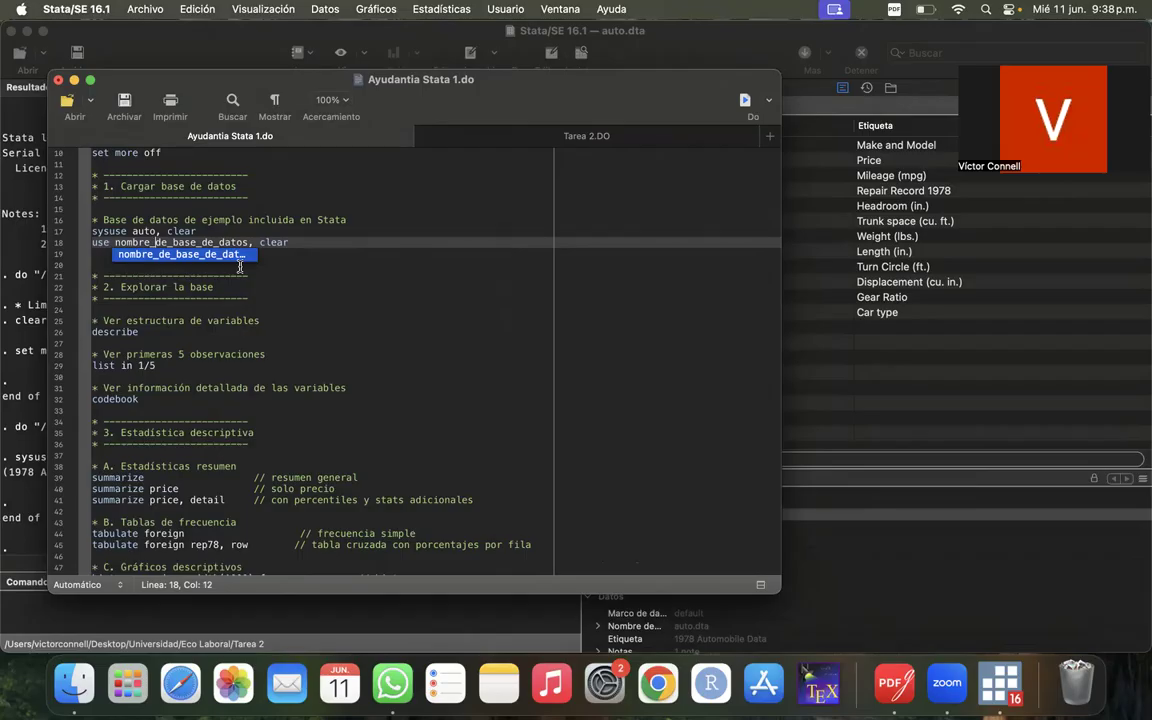
pyautogui.click(268, 288)
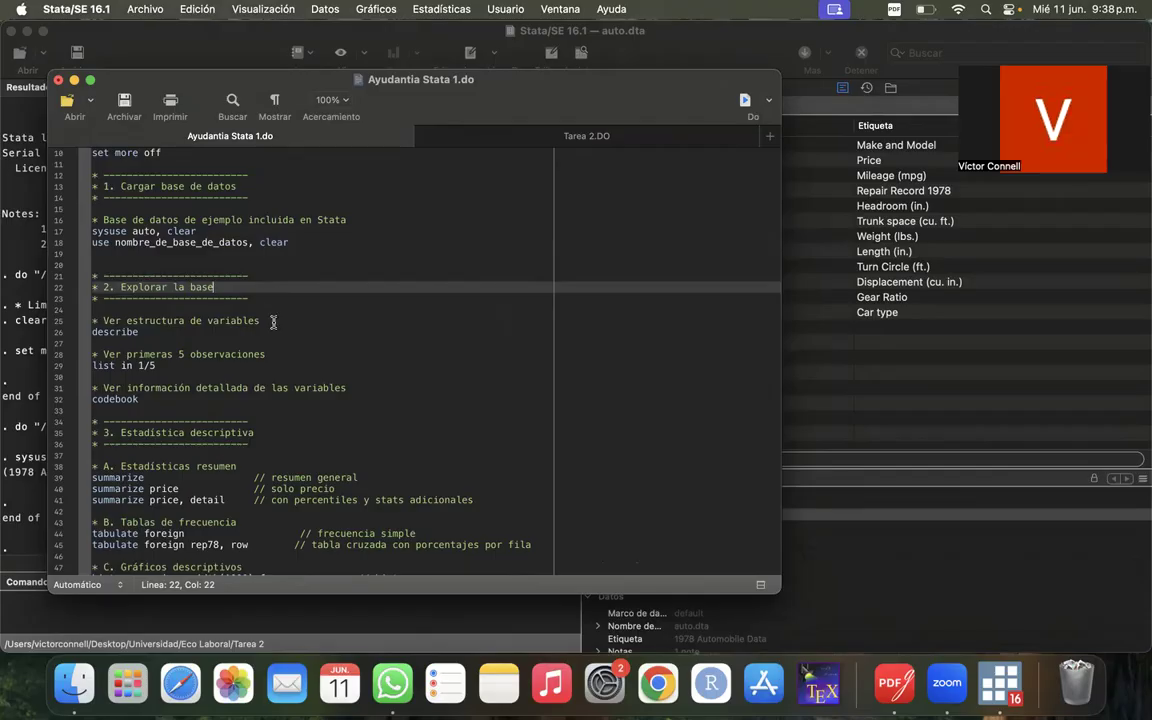
# - Review line 18, use nombre_de_base_de_datos, clear, and point out its clear option
pyautogui.click(273, 327)
pyautogui.click(291, 312)
pyautogui.scroll(-1, 302, 307)
pyautogui.scroll(-2, 302, 307)
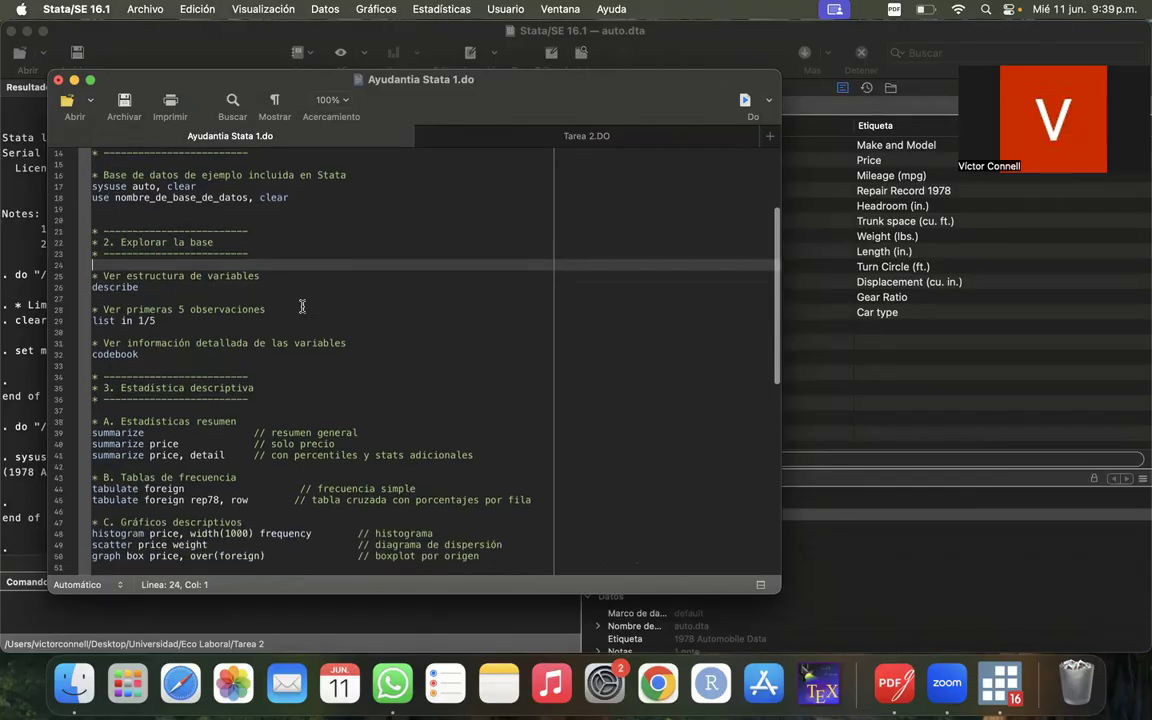
pyautogui.scroll(2, 302, 307)
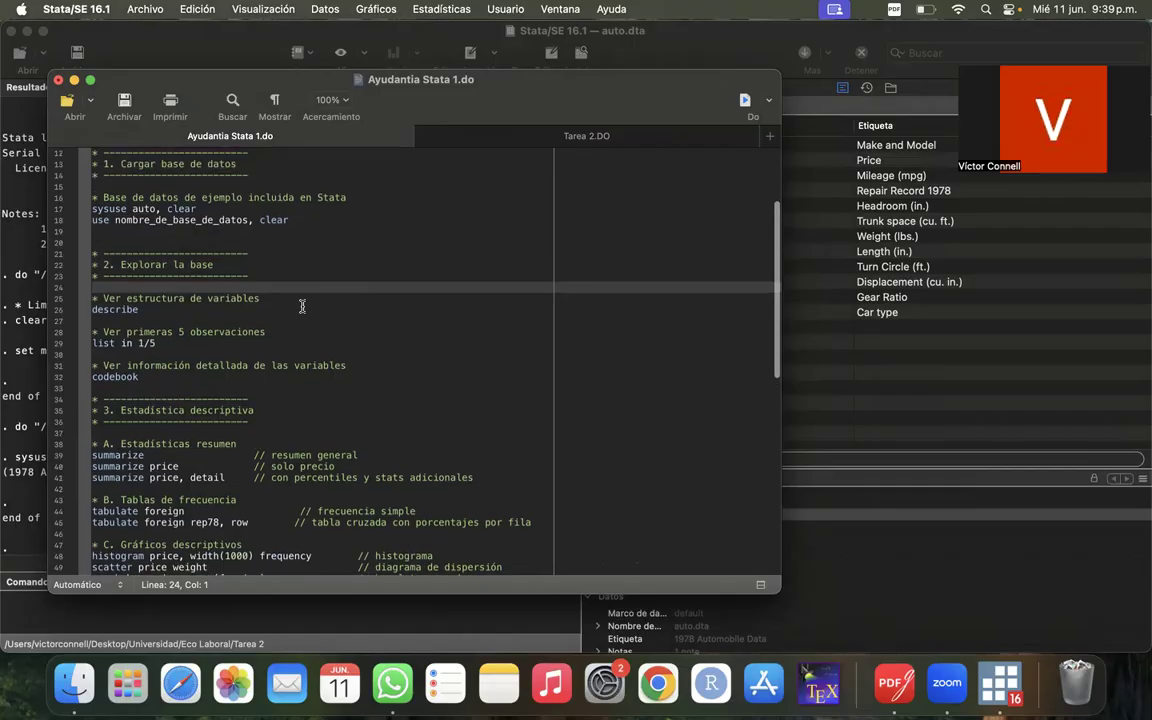
pyautogui.click(60, 219)
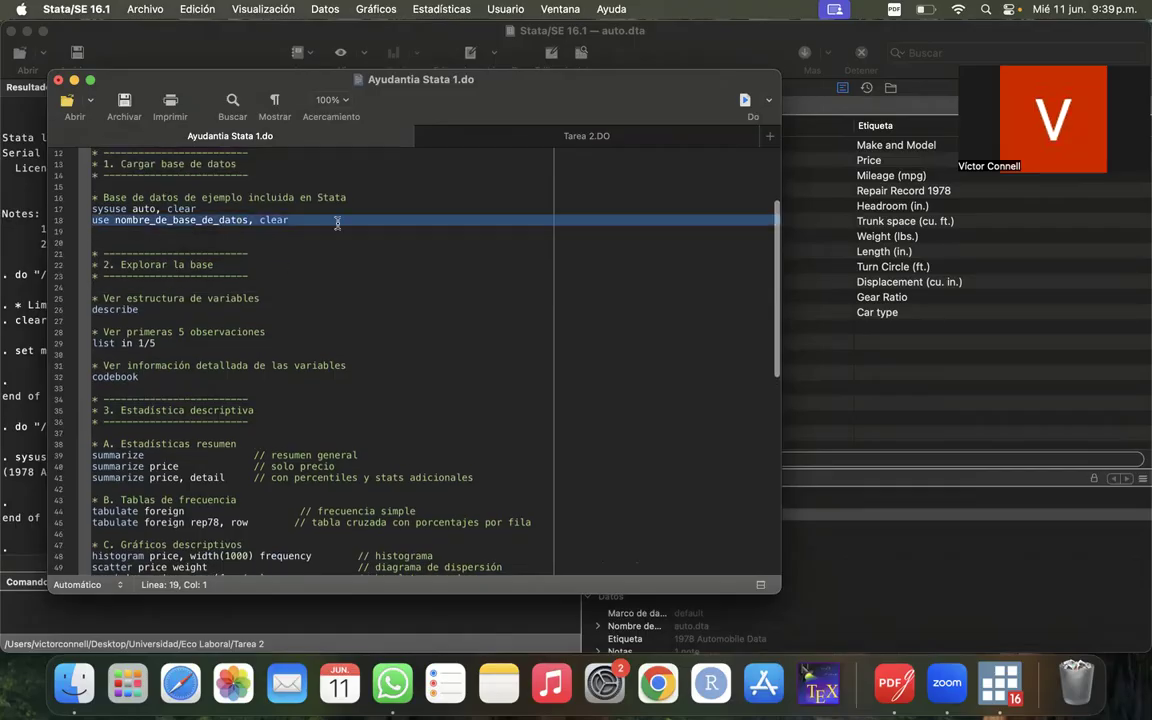
pyautogui.click(265, 219)
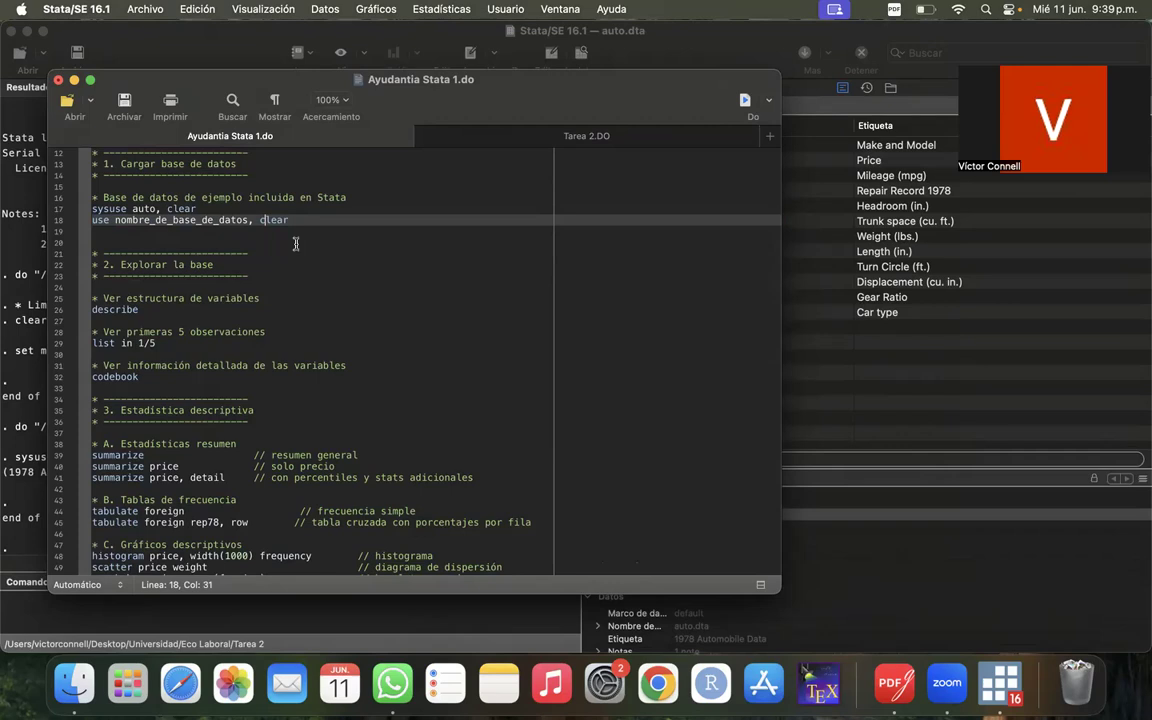
# - Uncover the results area and run only line 26, describe, to show the structure of the variables
pyautogui.scroll(-1, 295, 243)
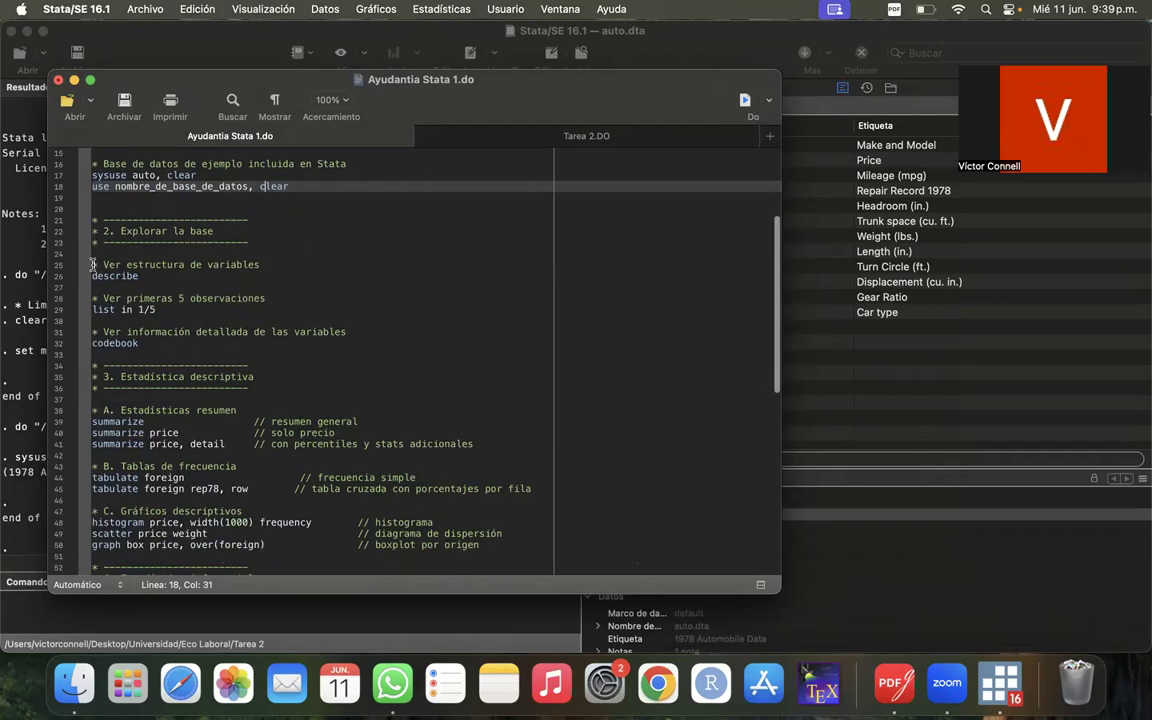
pyautogui.moveTo(284, 89); pyautogui.dragTo(668, 94)
pyautogui.click(450, 281)
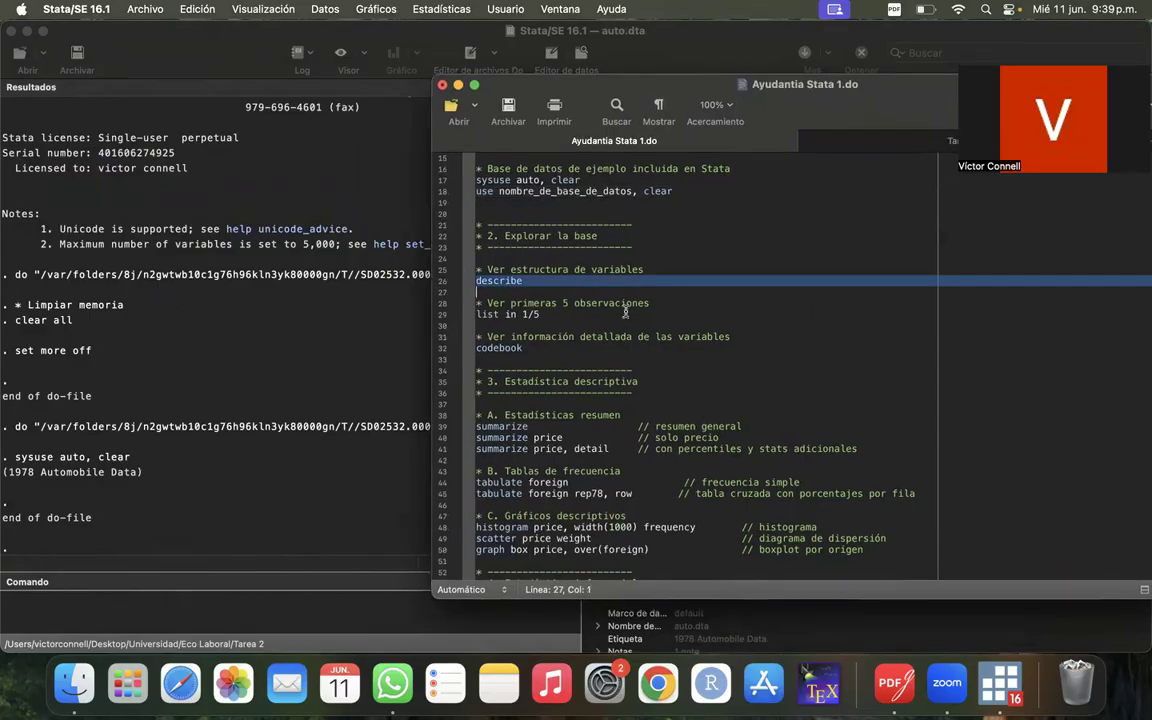
pyautogui.moveTo(907, 94); pyautogui.dragTo(869, 244)
pyautogui.click(1093, 255)
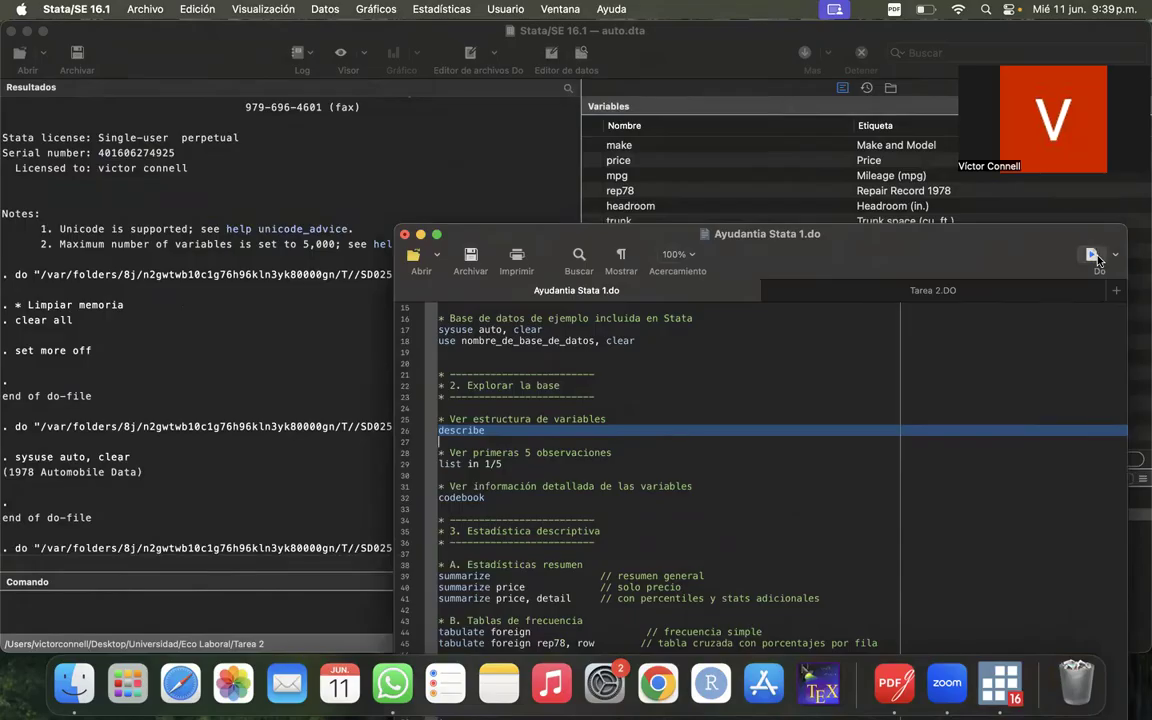
# - Examine the describe output in the main window, comparing the storage types of make, headroom, trunk and gear_ratio
pyautogui.click(135, 431)
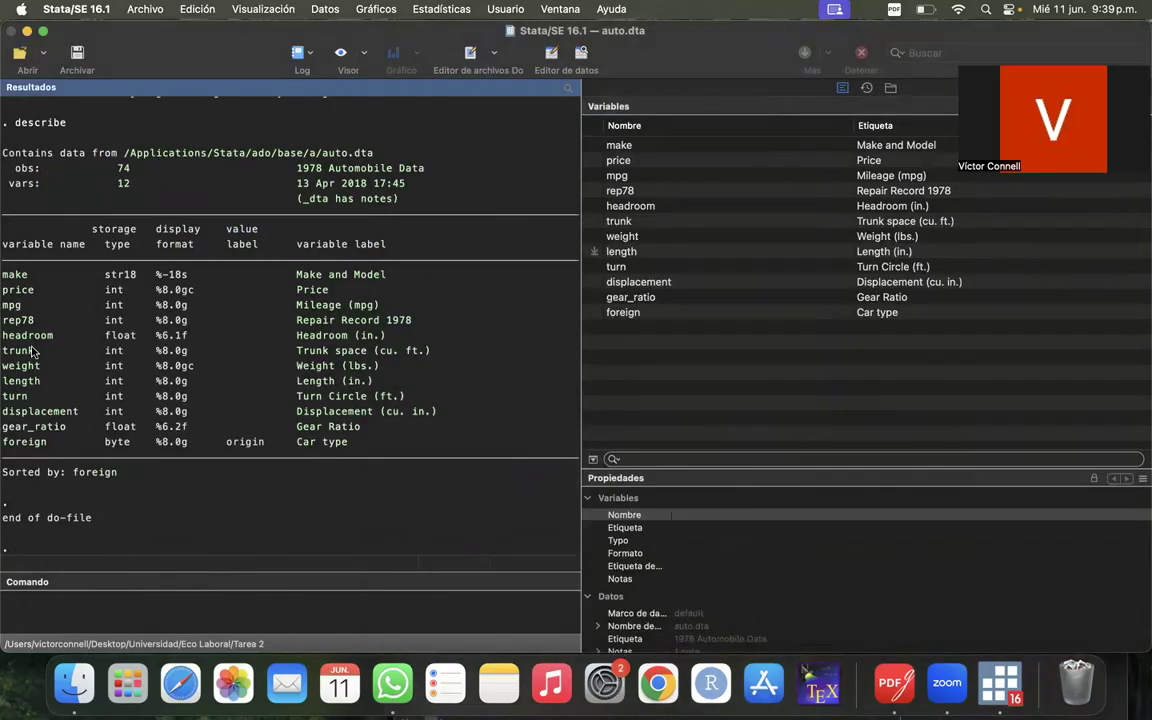
pyautogui.moveTo(130, 441); pyautogui.dragTo(107, 277)
pyautogui.click(107, 277)
pyautogui.moveTo(104, 341); pyautogui.dragTo(128, 346)
pyautogui.moveTo(103, 355); pyautogui.dragTo(133, 361)
pyautogui.click(133, 361)
pyautogui.moveTo(105, 429); pyautogui.dragTo(137, 429)
pyautogui.click(137, 429)
pyautogui.moveTo(137, 342); pyautogui.dragTo(105, 340)
pyautogui.click(107, 340)
pyautogui.click(615, 516)
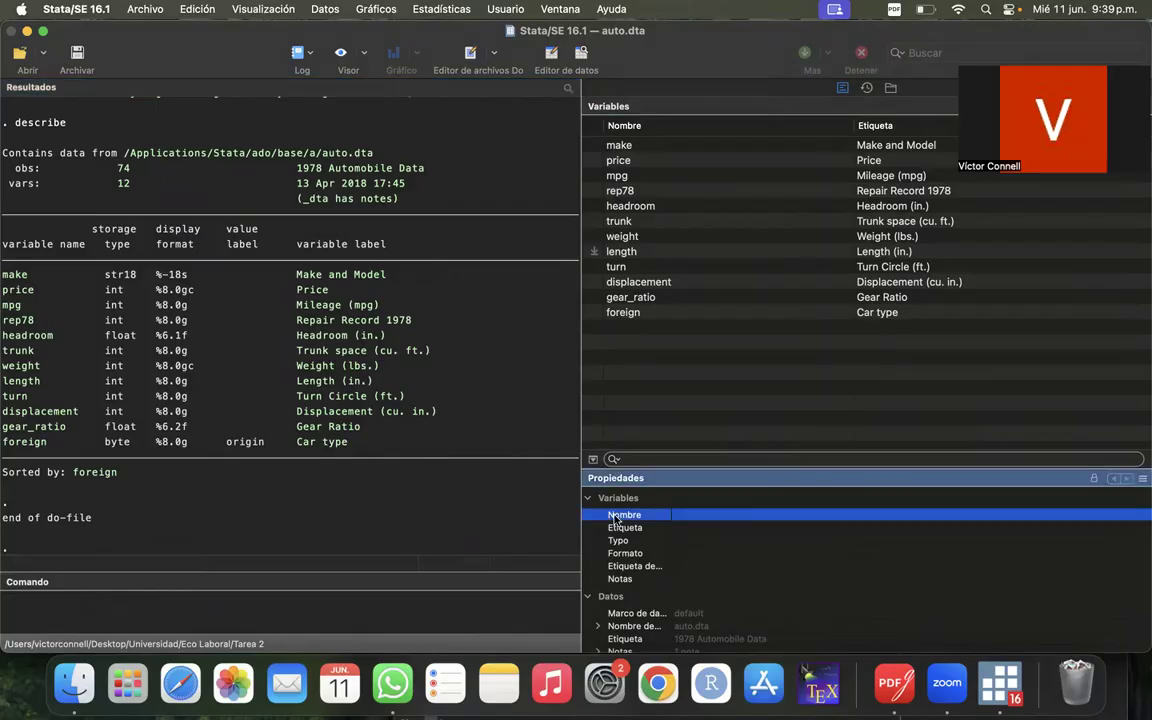
pyautogui.click(280, 492)
# - Bring the do-file editor window back to the front and switch to Ayudantia Stata 1.do
pyautogui.click(952, 687)
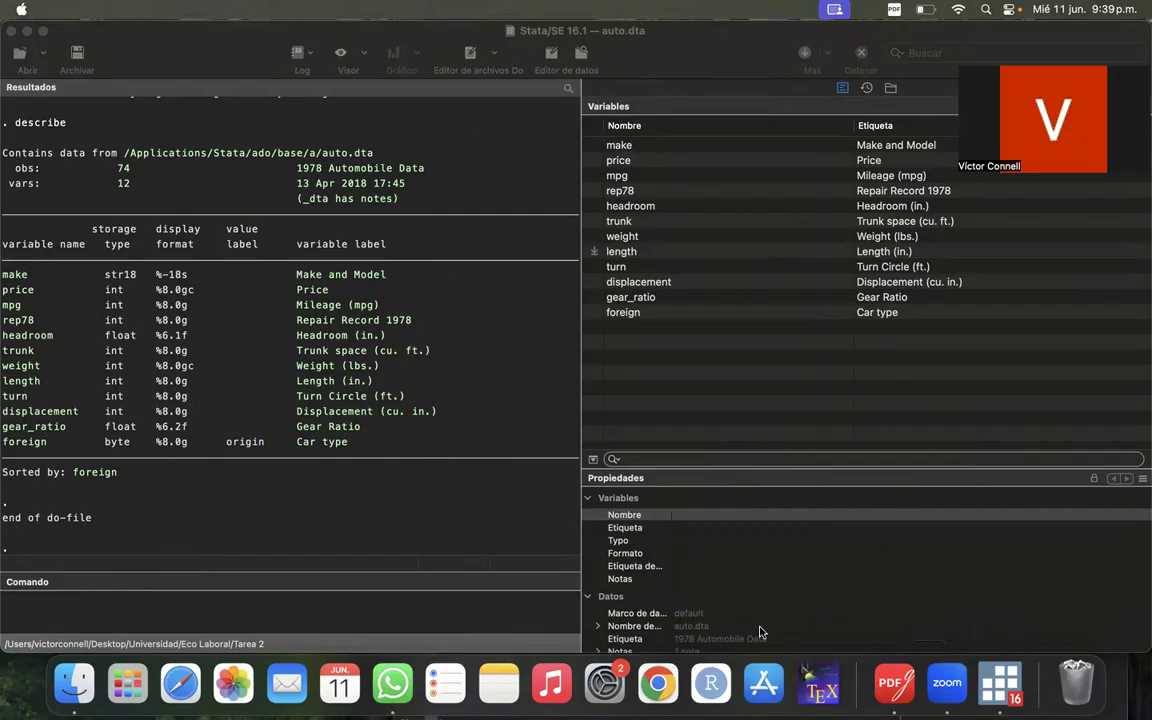
pyautogui.click(760, 632)
pyautogui.rightClick(997, 685)
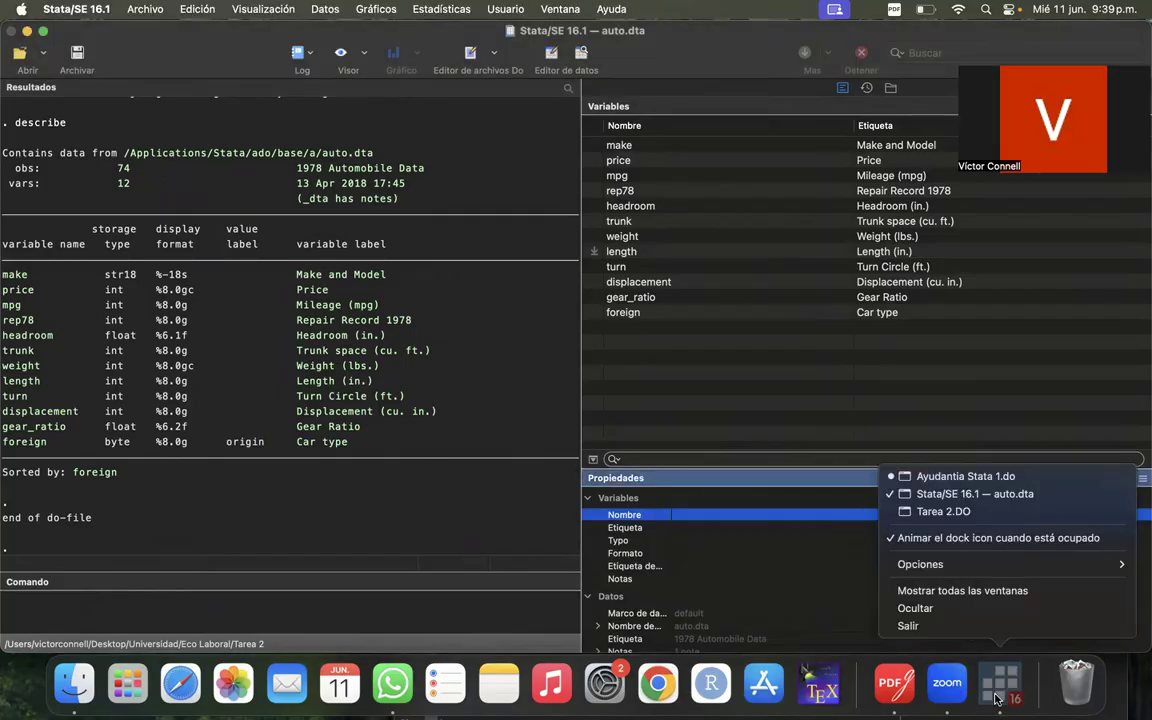
pyautogui.click(940, 511)
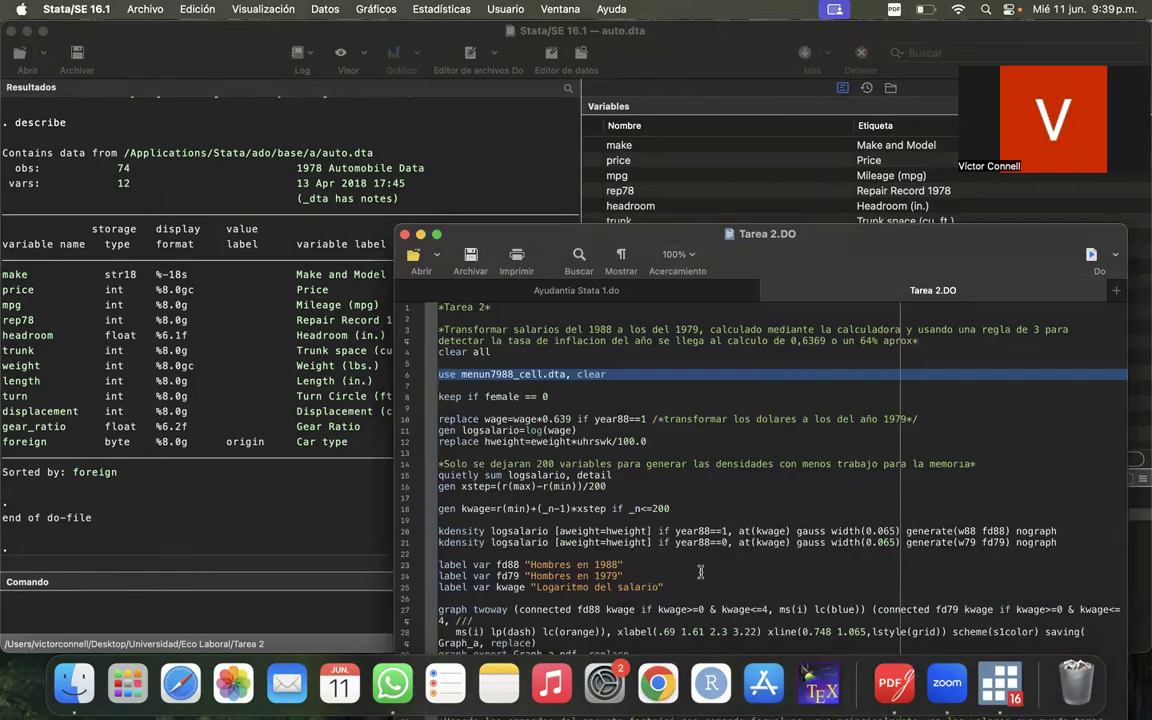
pyautogui.moveTo(811, 248); pyautogui.dragTo(628, 147)
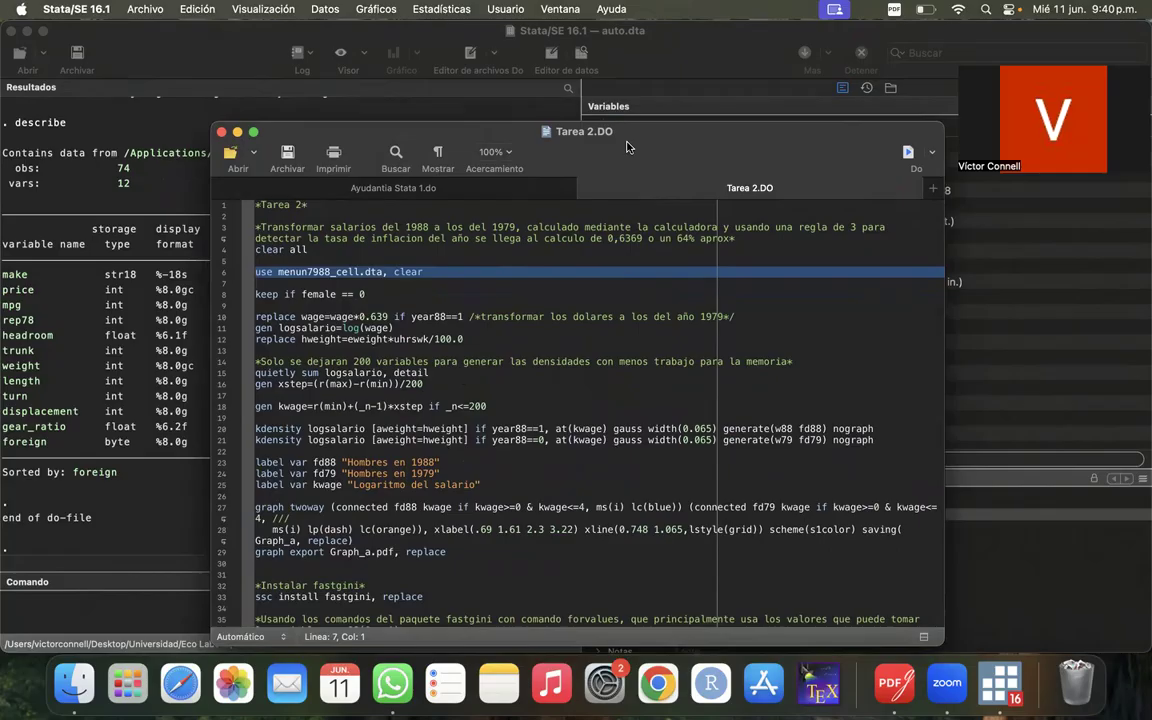
pyautogui.click(432, 186)
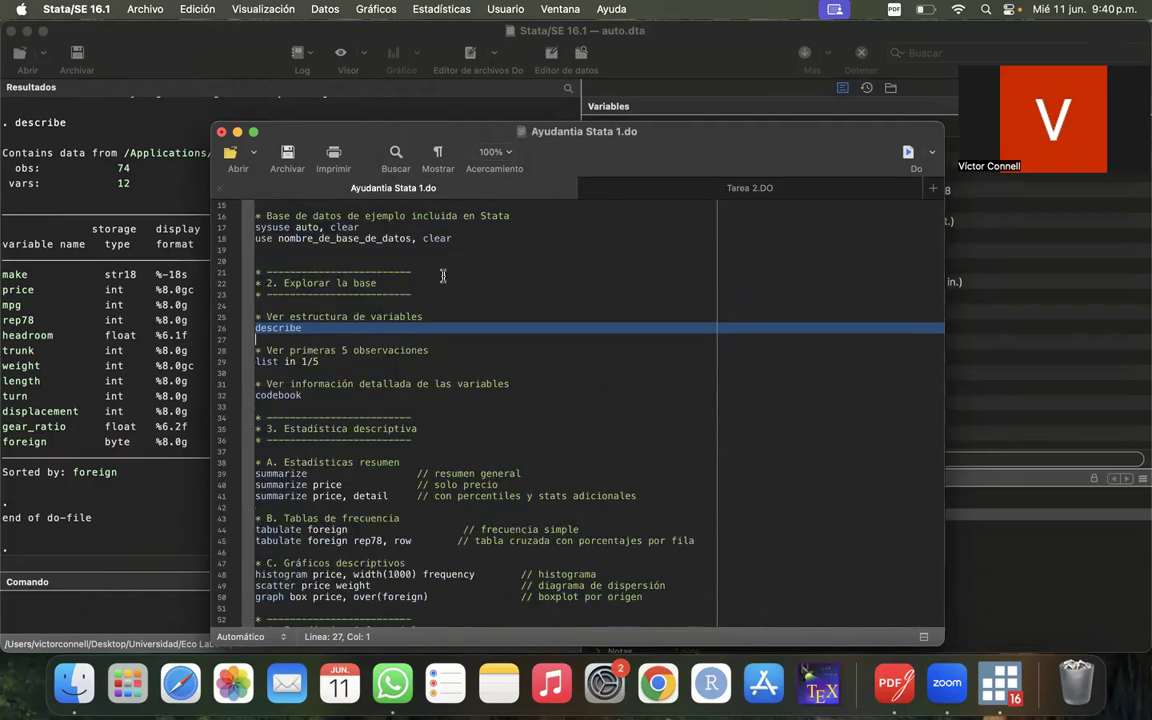
# - Run only line 29, list in 1/5, to list the first five observations
pyautogui.scroll(-2, 485, 292)
pyautogui.click(484, 292)
pyautogui.click(446, 304)
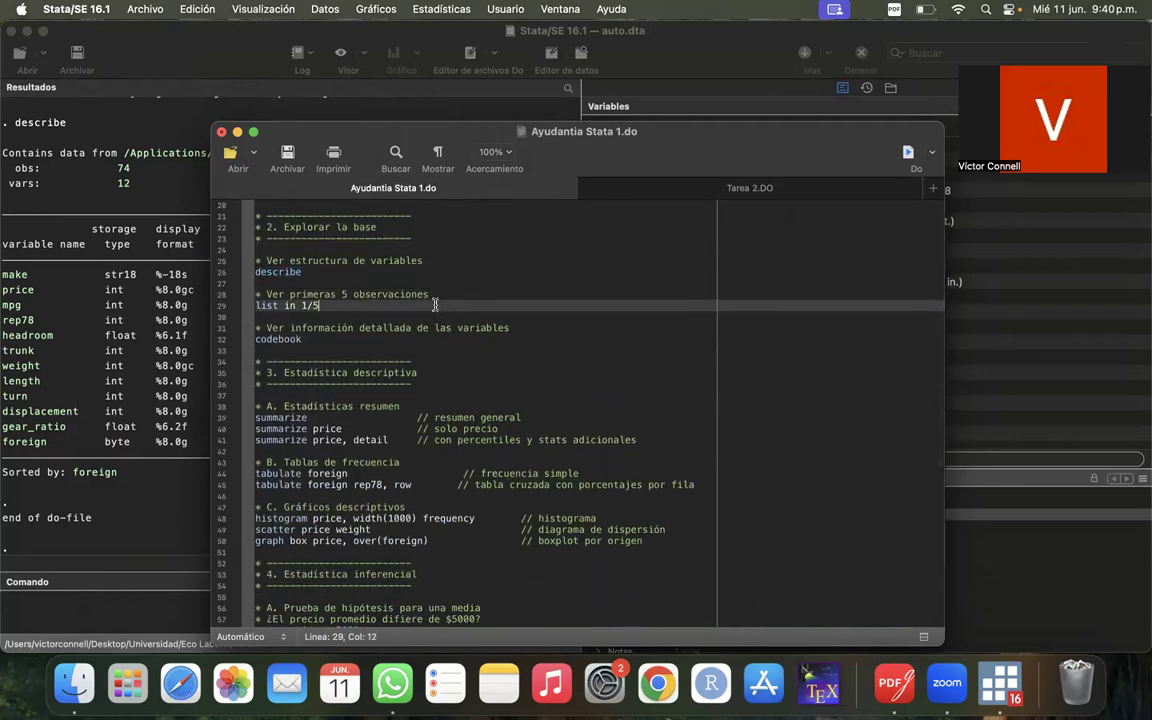
pyautogui.moveTo(393, 131); pyautogui.dragTo(784, 119)
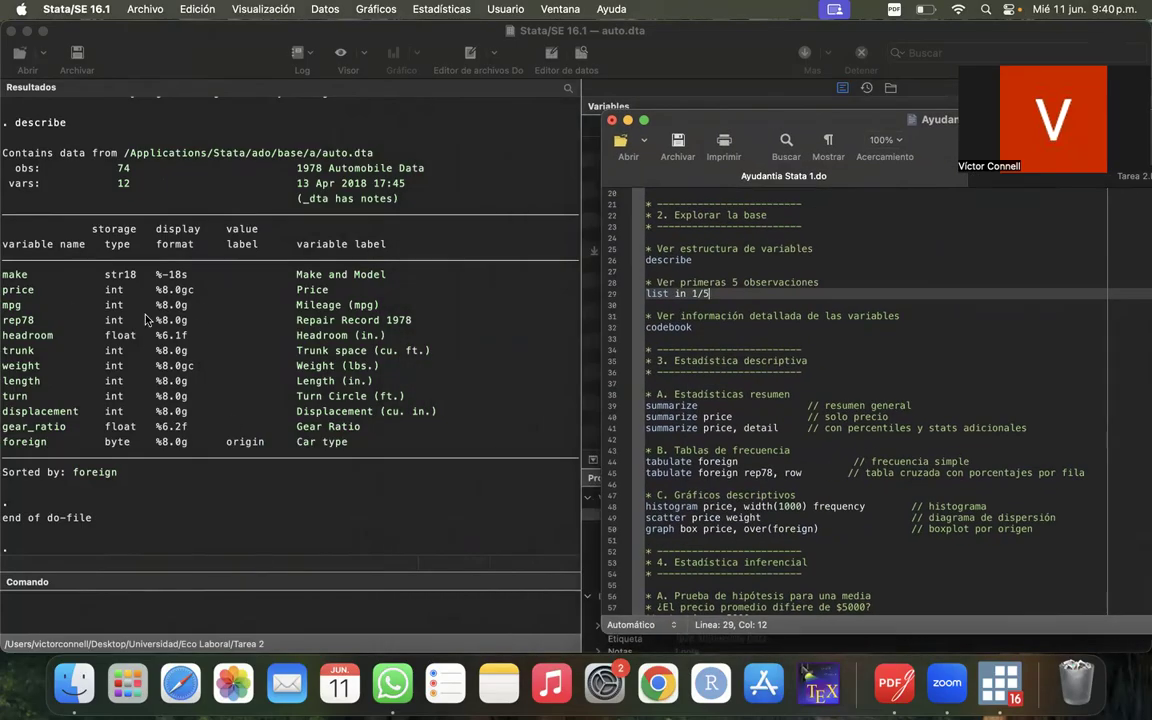
pyautogui.click(702, 334)
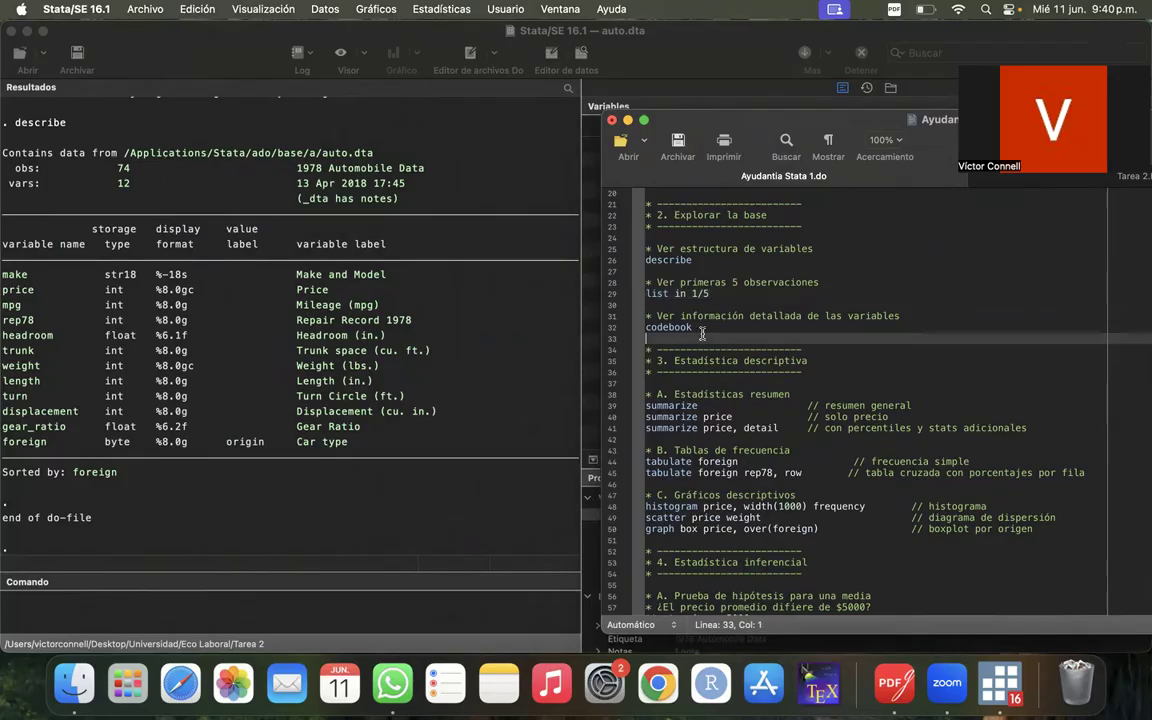
pyautogui.click(613, 306)
pyautogui.click(612, 295)
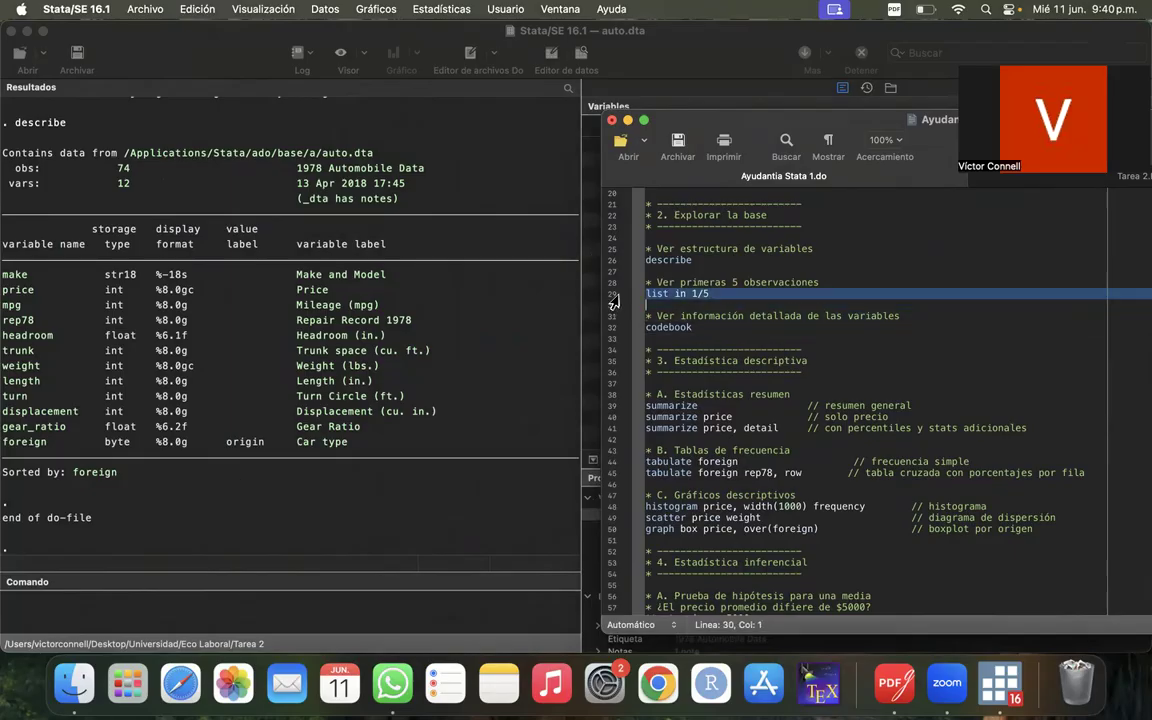
pyautogui.doubleClick(913, 122)
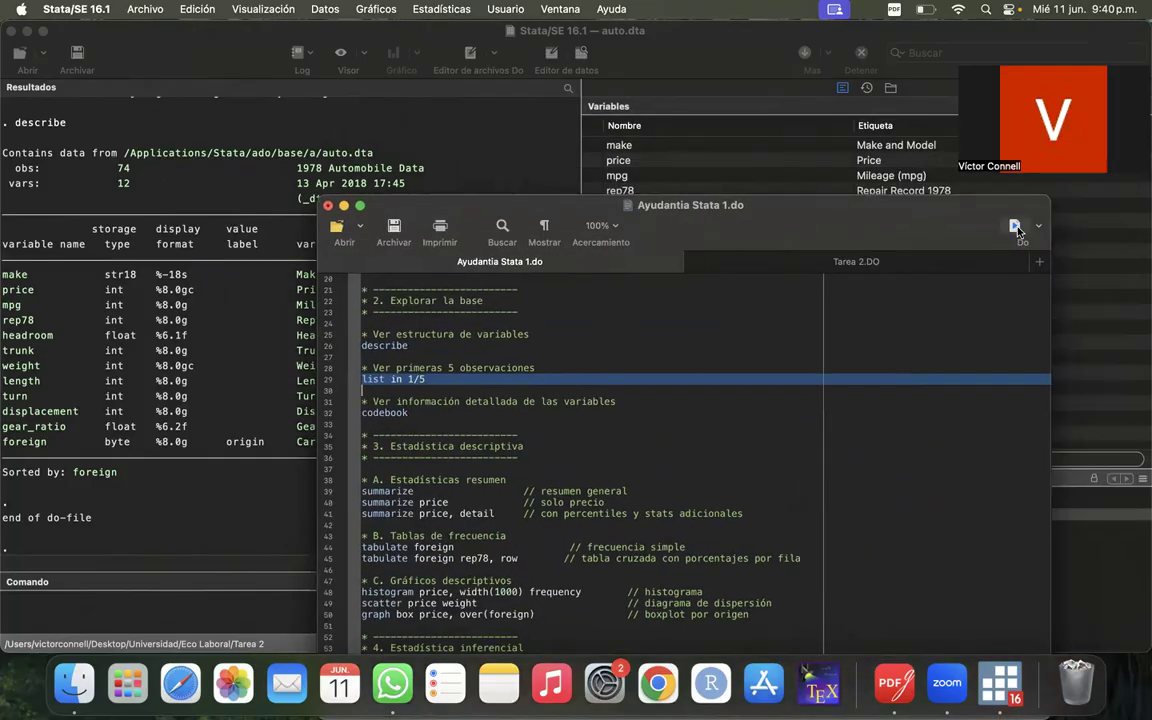
pyautogui.click(1016, 226)
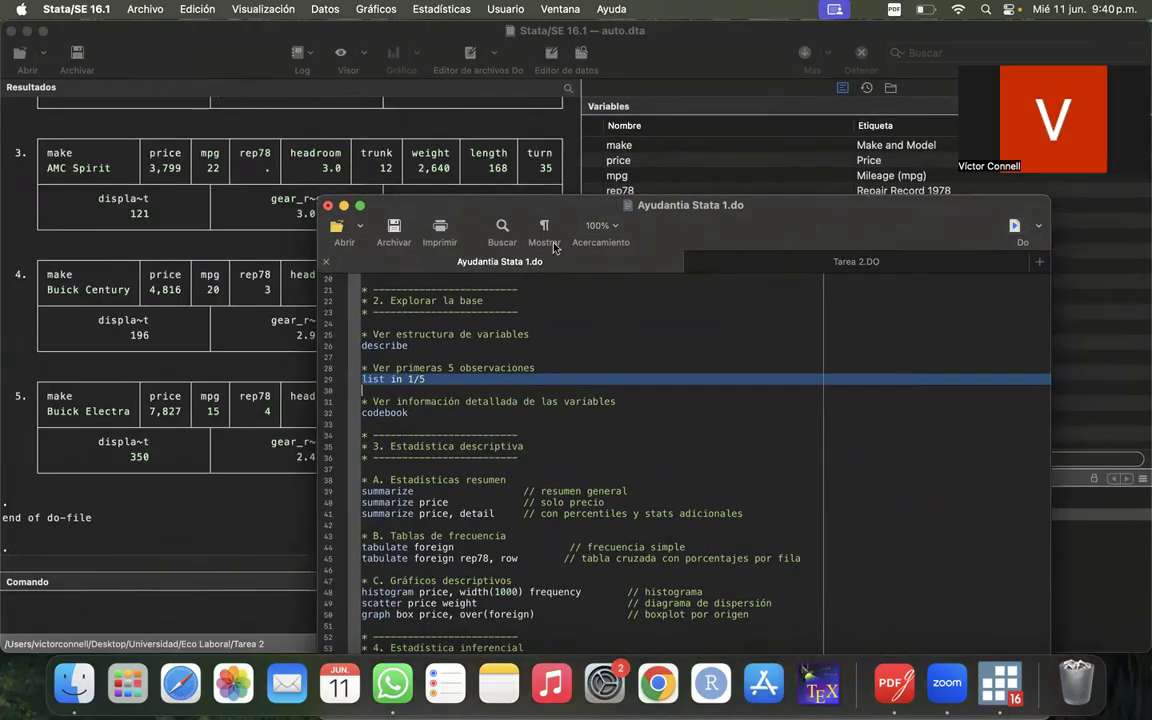
# - Review the describe table and the listed observations in the main window's results
pyautogui.doubleClick(446, 208)
pyautogui.click(385, 401)
pyautogui.scroll(5, 385, 401)
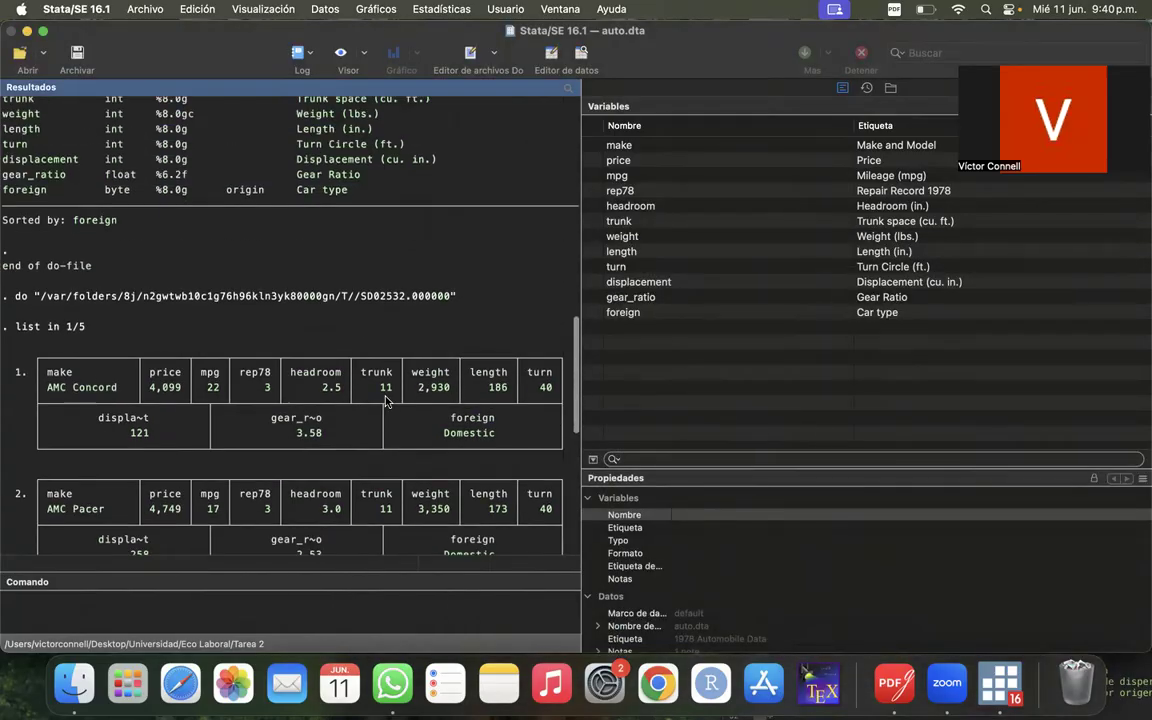
pyautogui.scroll(3, 385, 401)
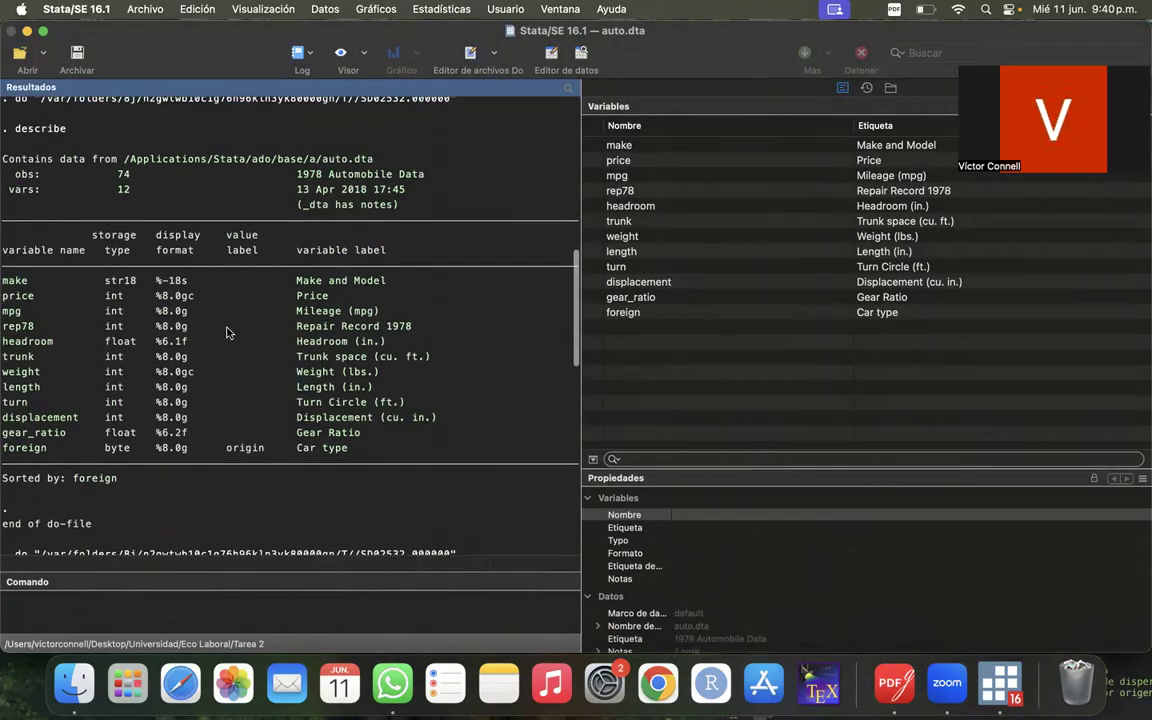
pyautogui.scroll(-10, 211, 337)
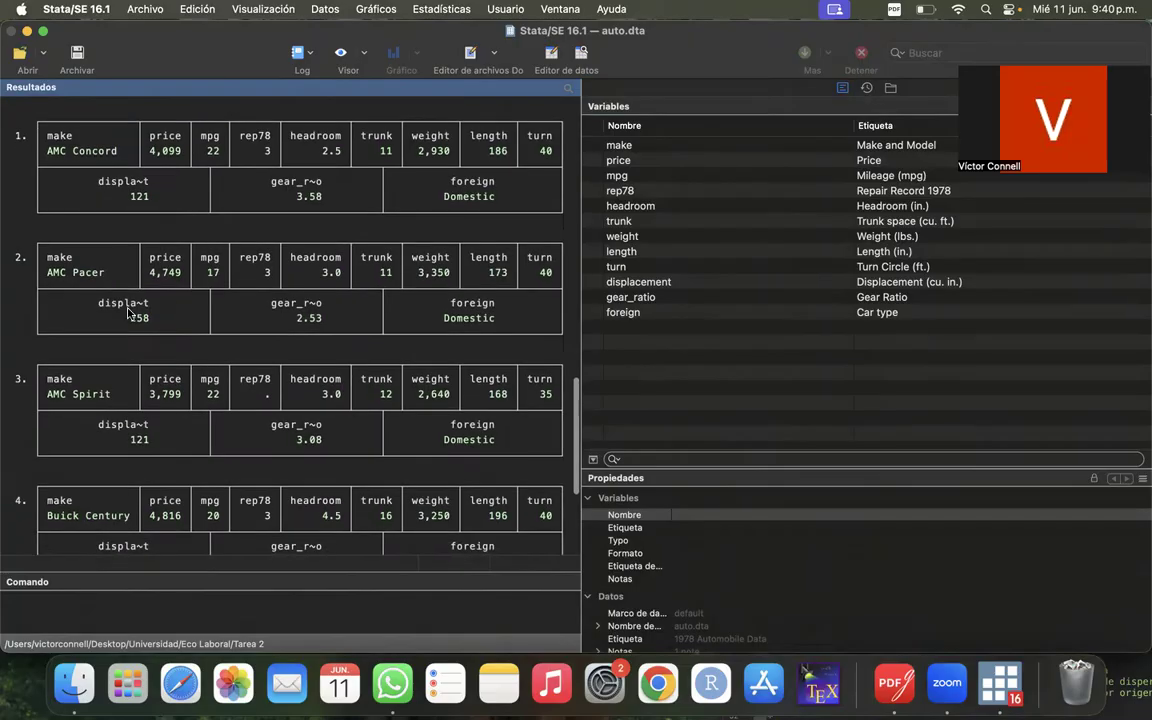
# - Review the listed observations in the results, focusing on the make value of the first observation
pyautogui.scroll(12, 140, 200)
pyautogui.scroll(-8, 126, 244)
pyautogui.scroll(-10, 126, 244)
pyautogui.scroll(7, 126, 244)
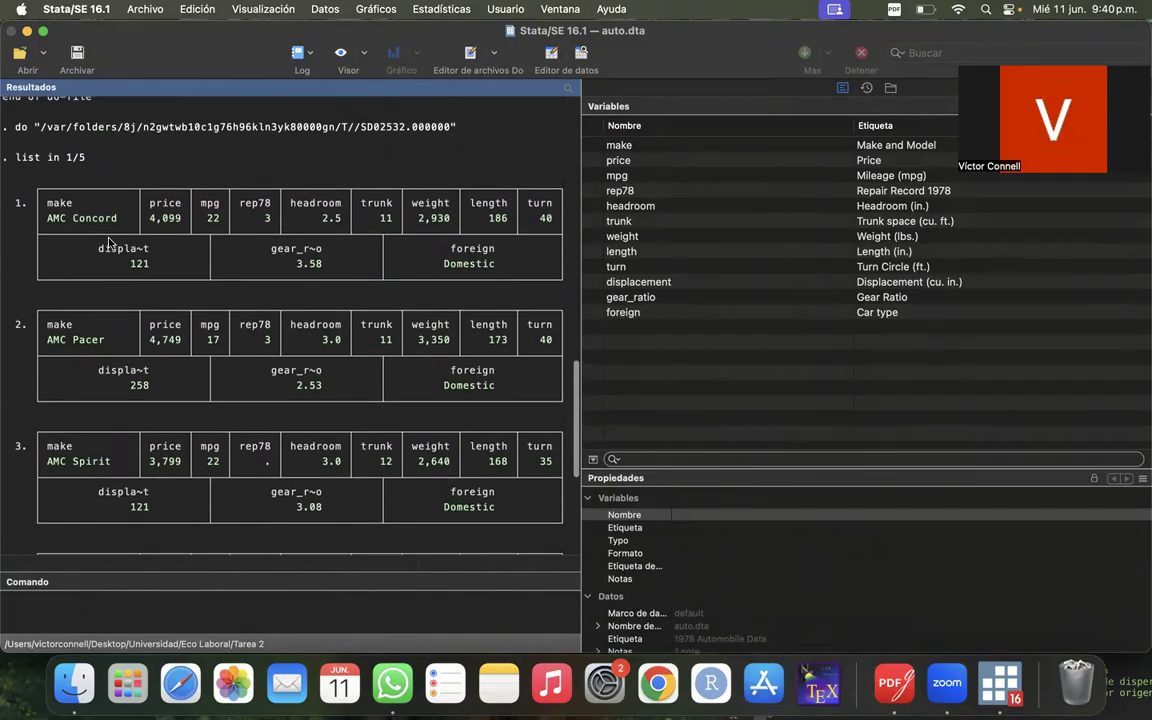
pyautogui.moveTo(48, 218); pyautogui.dragTo(125, 219)
pyautogui.click(121, 218)
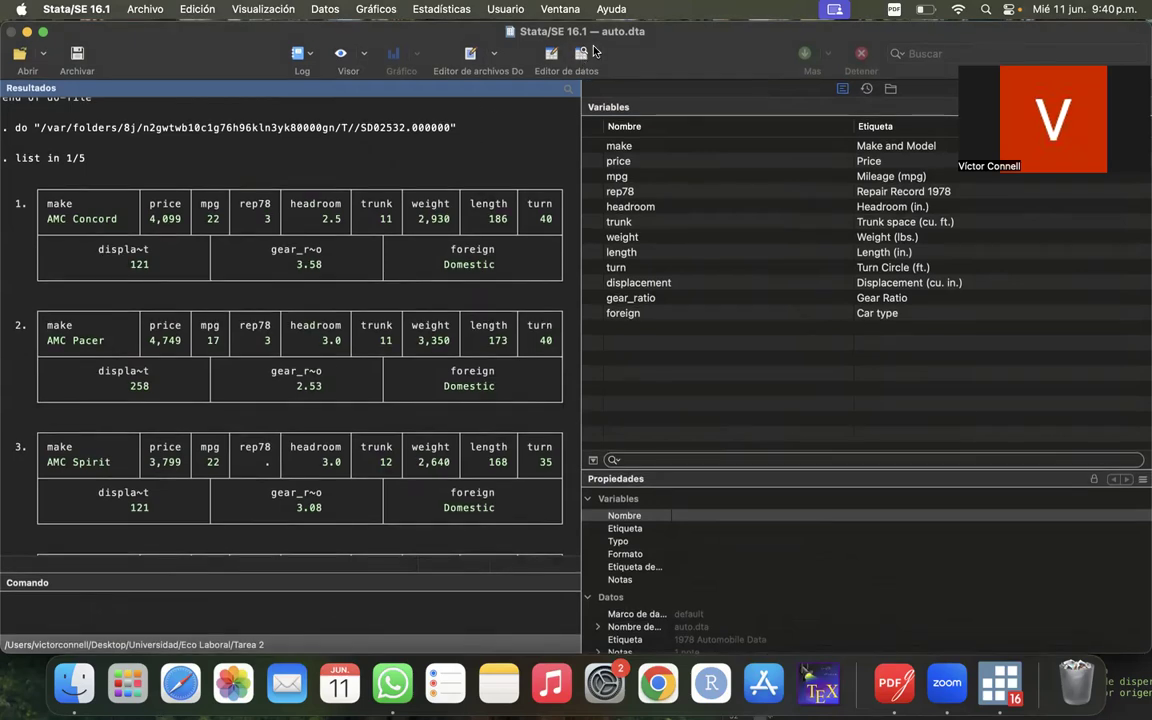
# - Browse the auto dataset's rows and columns in the data editor's read-only mode, and close the editor
pyautogui.click(581, 58)
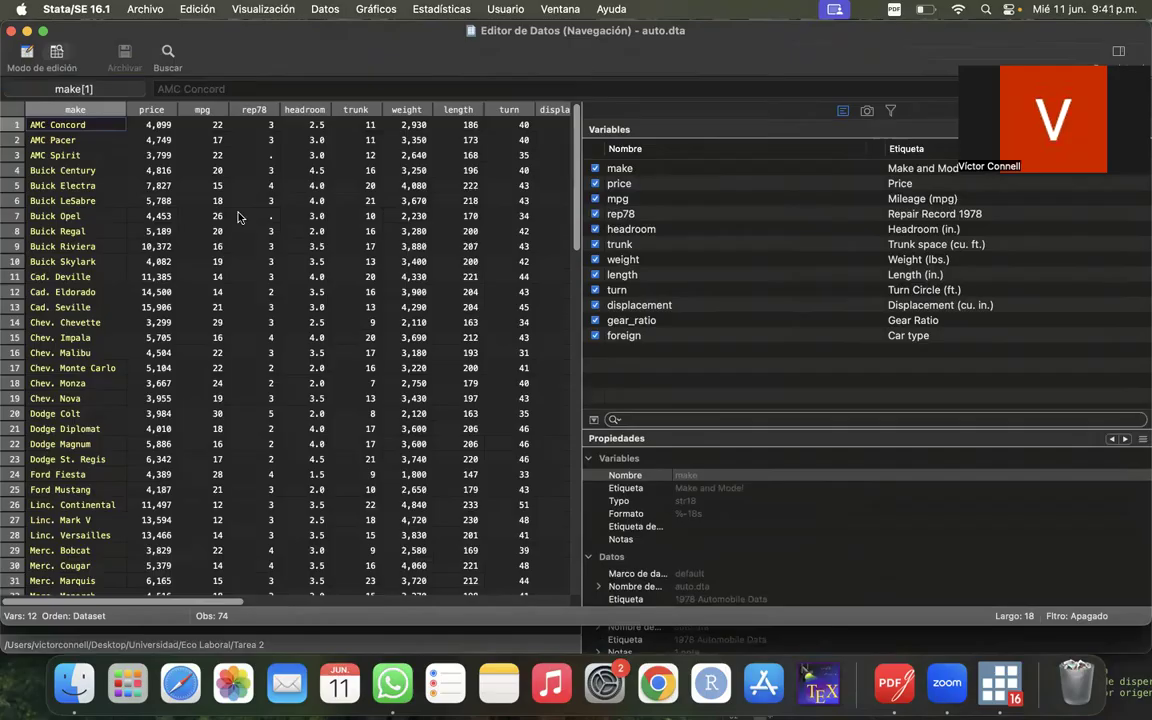
pyautogui.scroll(-15, 218, 337)
pyautogui.scroll(8, 212, 337)
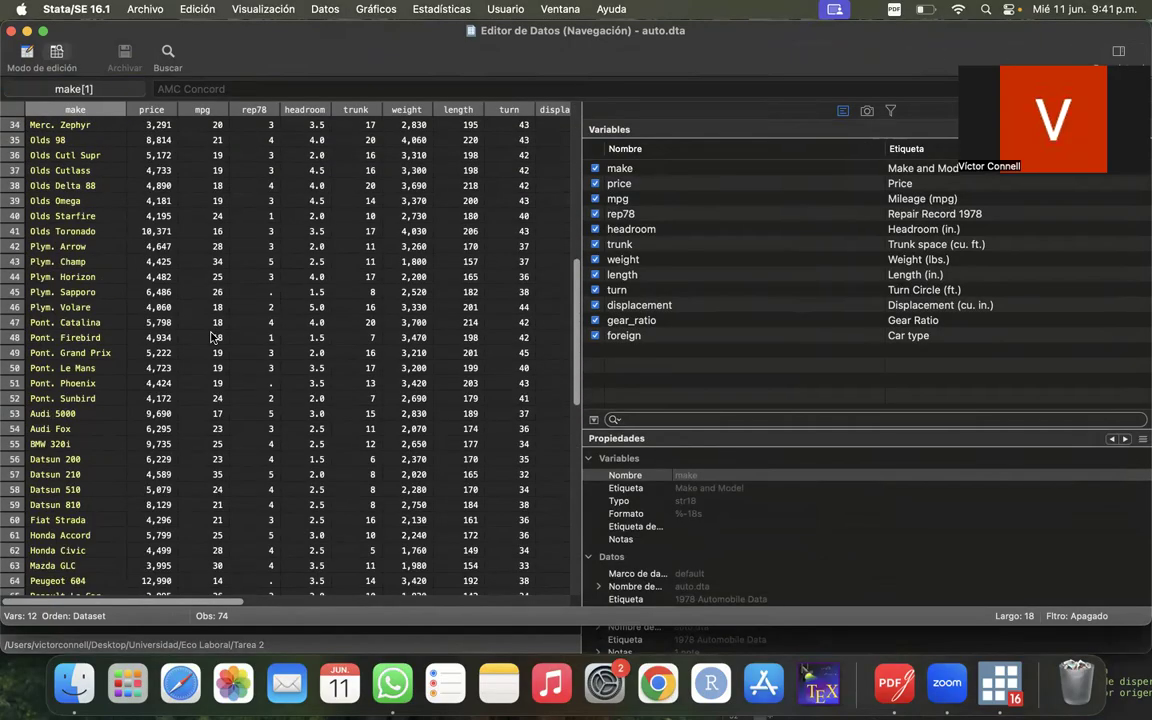
pyautogui.scroll(-8, 212, 337)
pyautogui.scroll(7, 212, 337)
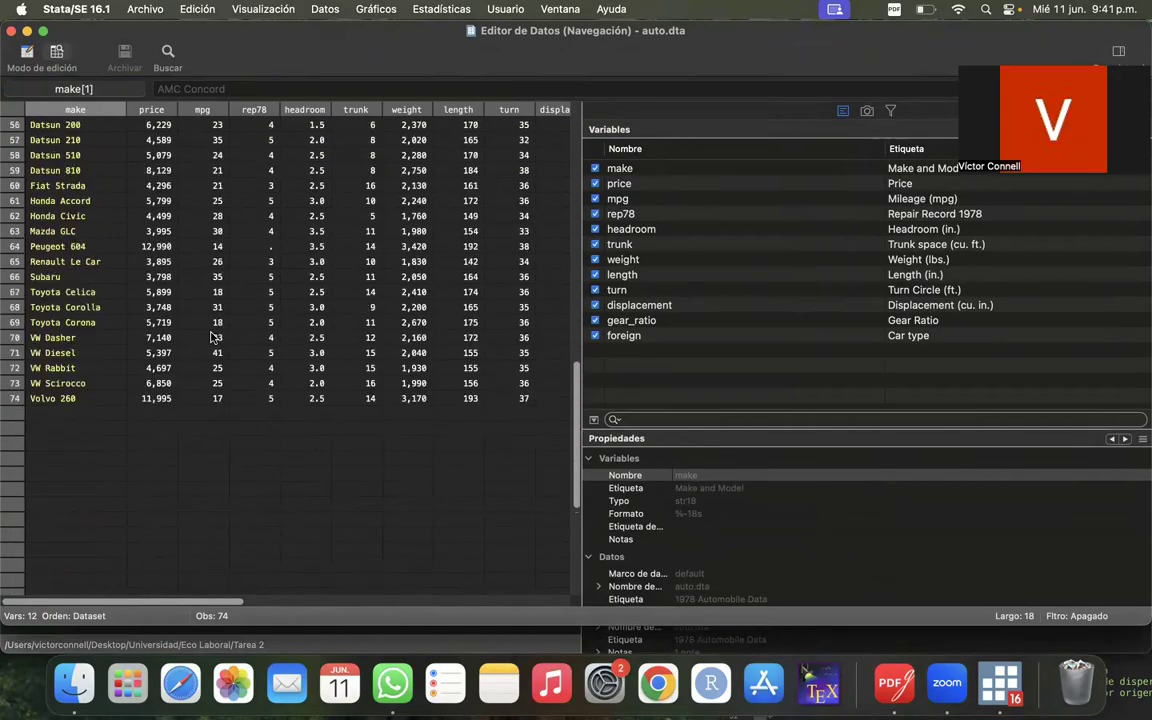
pyautogui.scroll(-3, 212, 337)
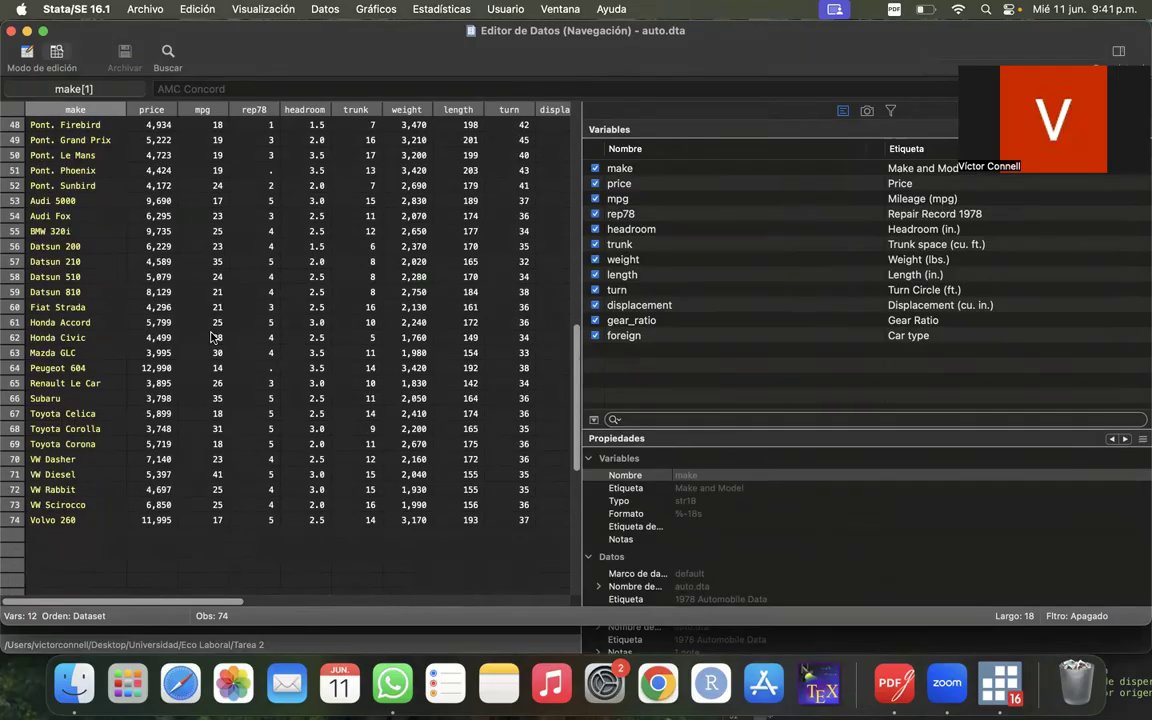
pyautogui.scroll(-2, 212, 337)
pyautogui.scroll(15, 212, 337)
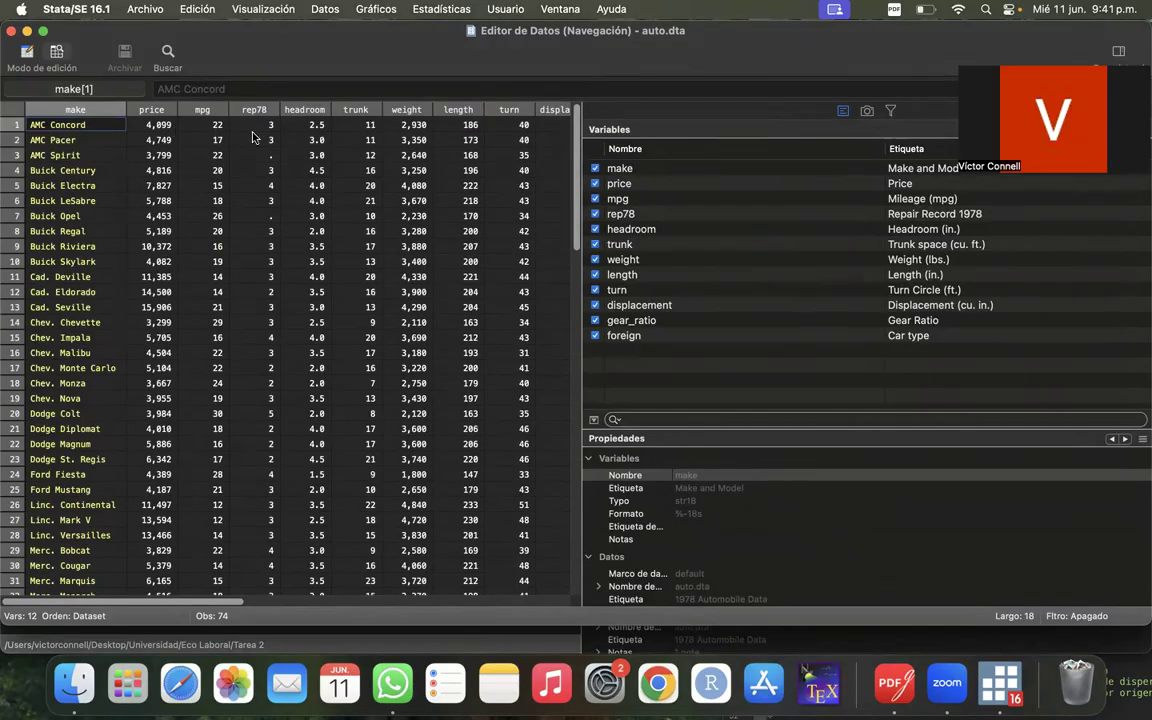
pyautogui.hscroll(5, 404, 172)
pyautogui.hscroll(-5, 404, 172)
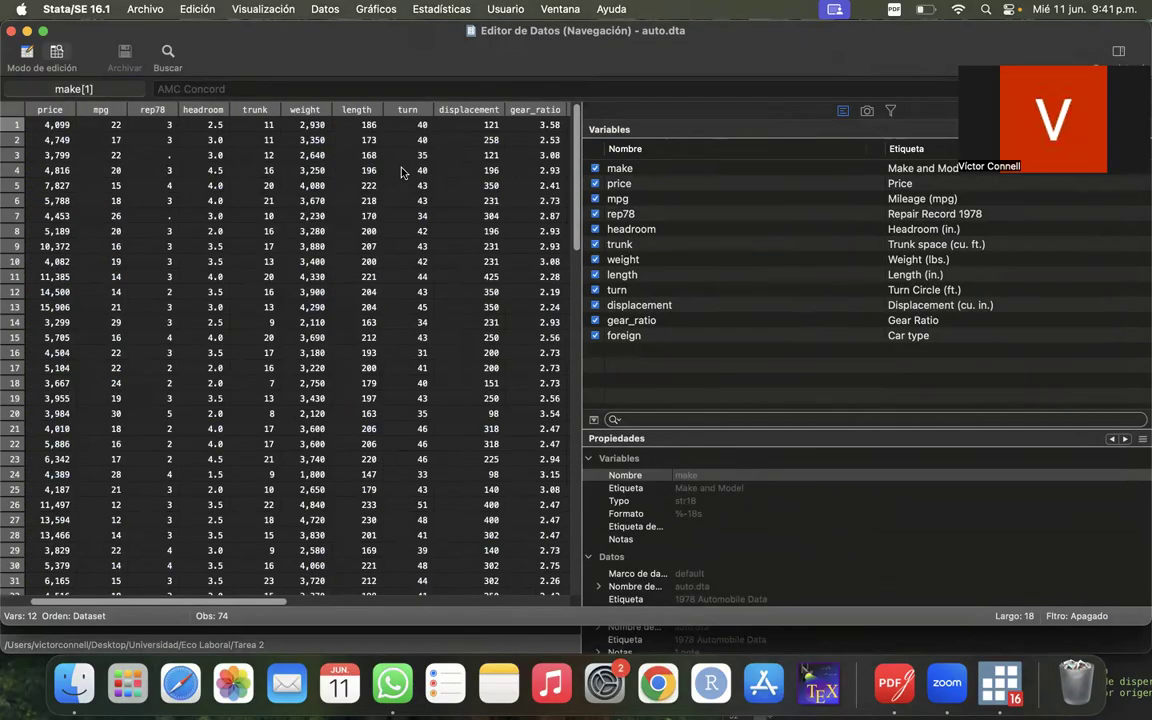
pyautogui.moveTo(303, 54); pyautogui.dragTo(303, 132)
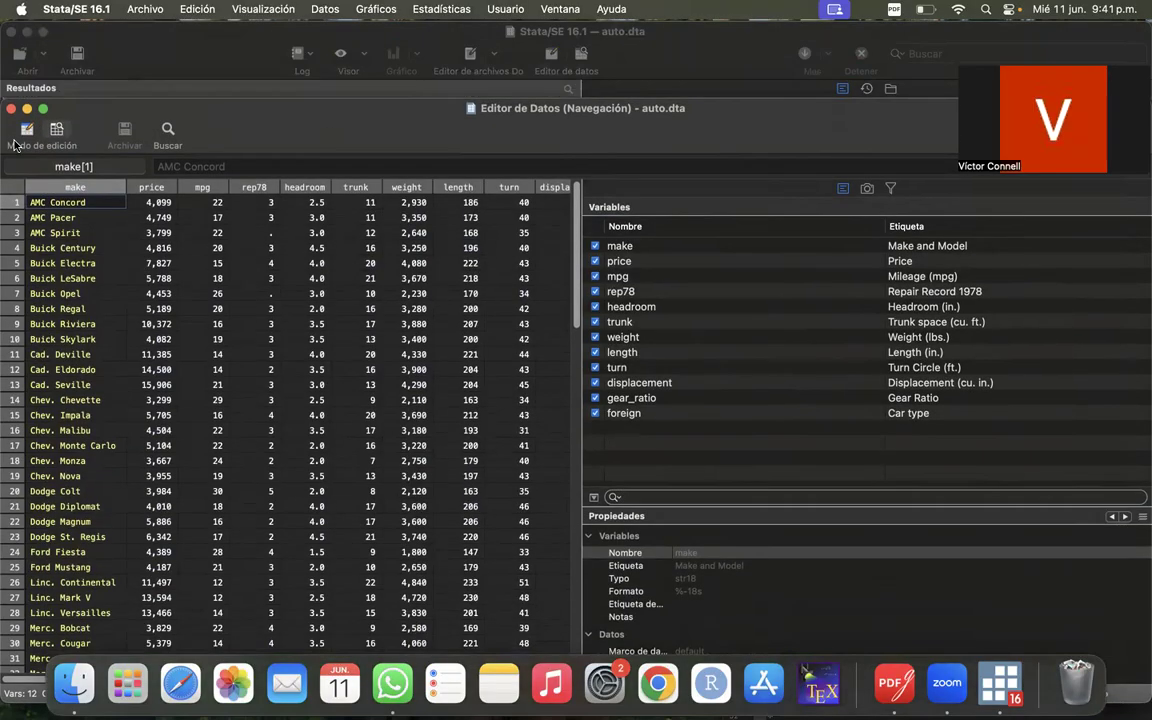
pyautogui.click(11, 109)
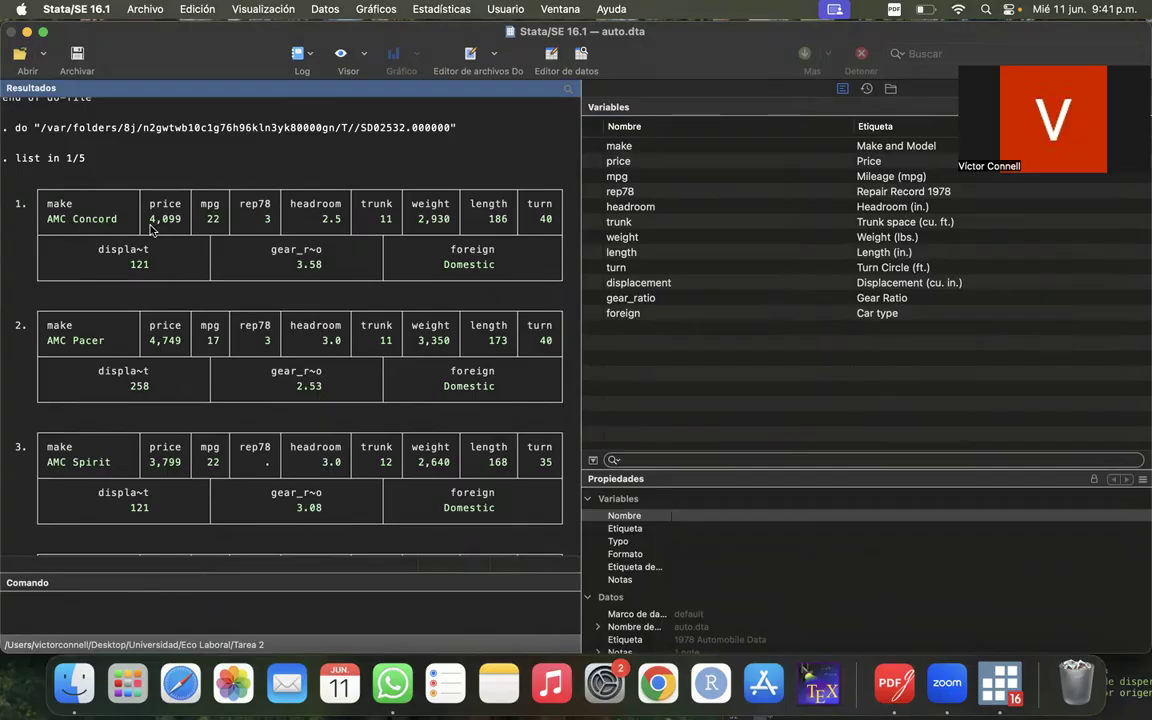
# - Examine the price of the first listed observation and read through the rest of the five-row listing
pyautogui.moveTo(151, 230); pyautogui.dragTo(183, 227)
pyautogui.click(274, 222)
pyautogui.scroll(-5, 254, 359)
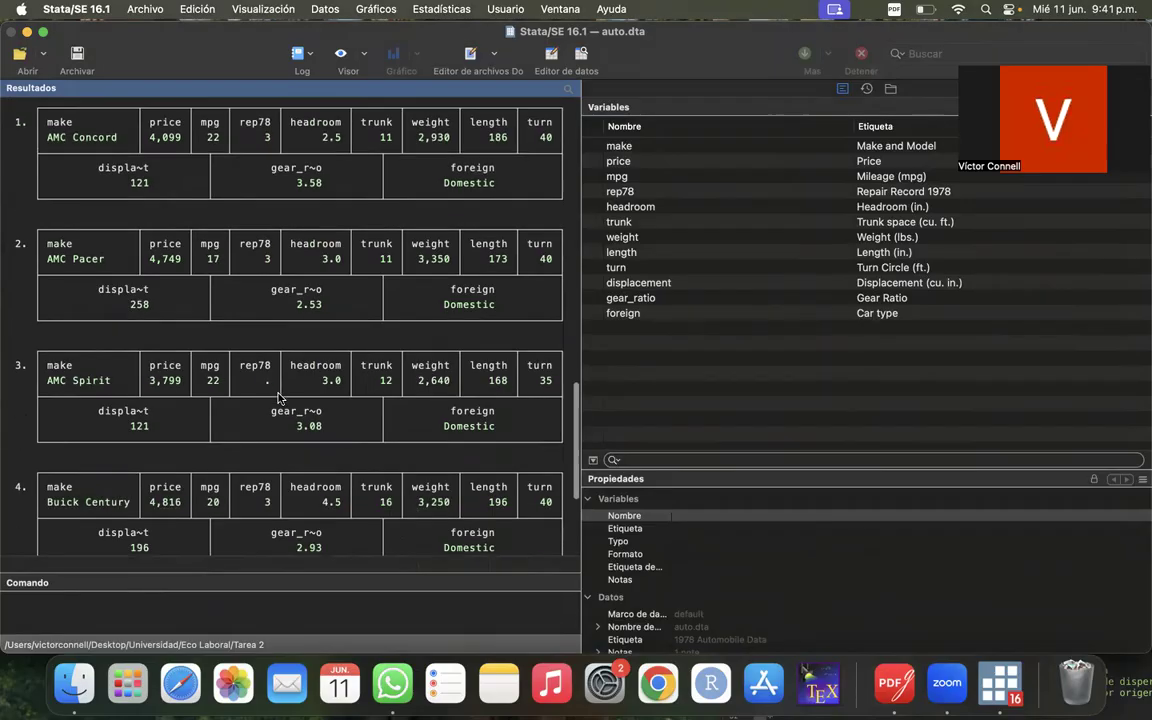
pyautogui.scroll(-2, 181, 327)
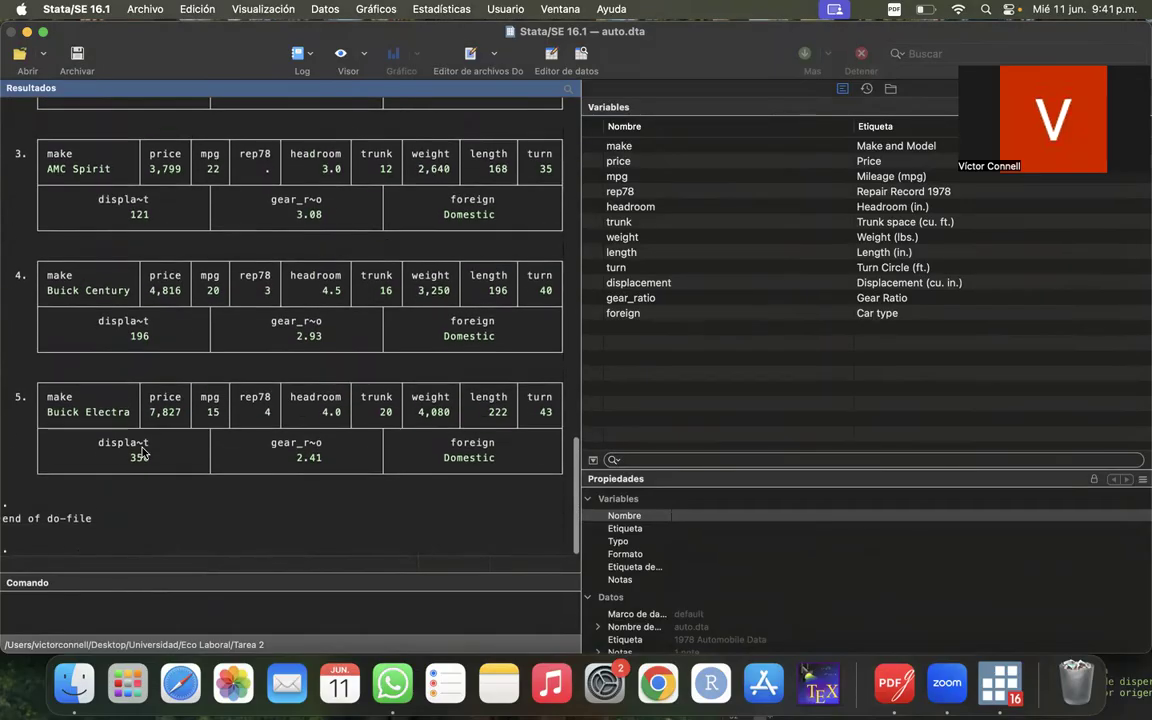
pyautogui.scroll(7, 190, 400)
pyautogui.scroll(-6, 192, 409)
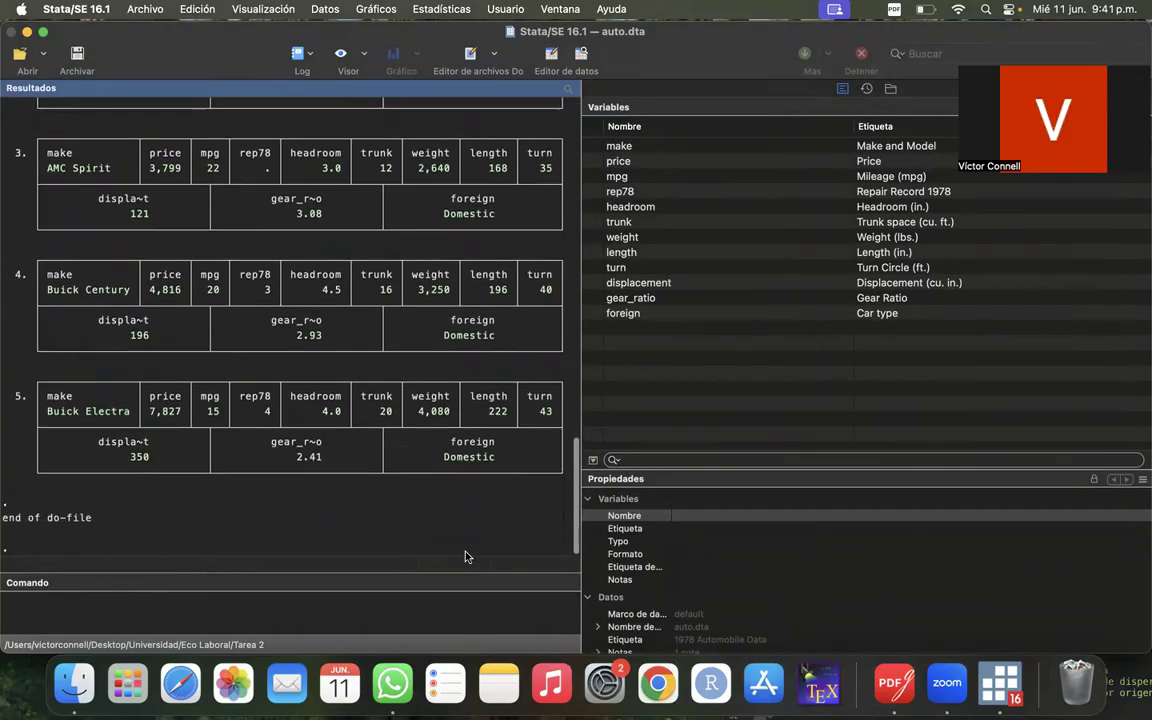
# - Bring Ayudantia Stata 1.do back to the front and run only line 32, codebook
pyautogui.rightClick(1019, 706)
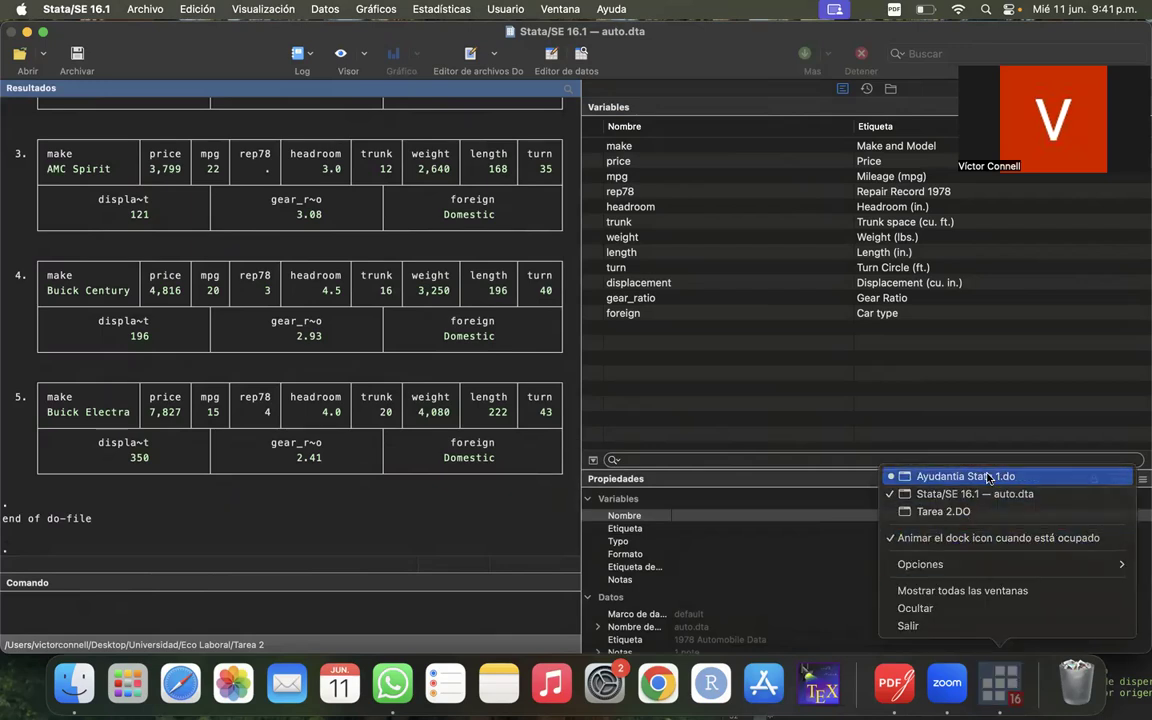
pyautogui.click(890, 476)
pyautogui.moveTo(893, 303); pyautogui.dragTo(617, 87)
pyautogui.click(581, 306)
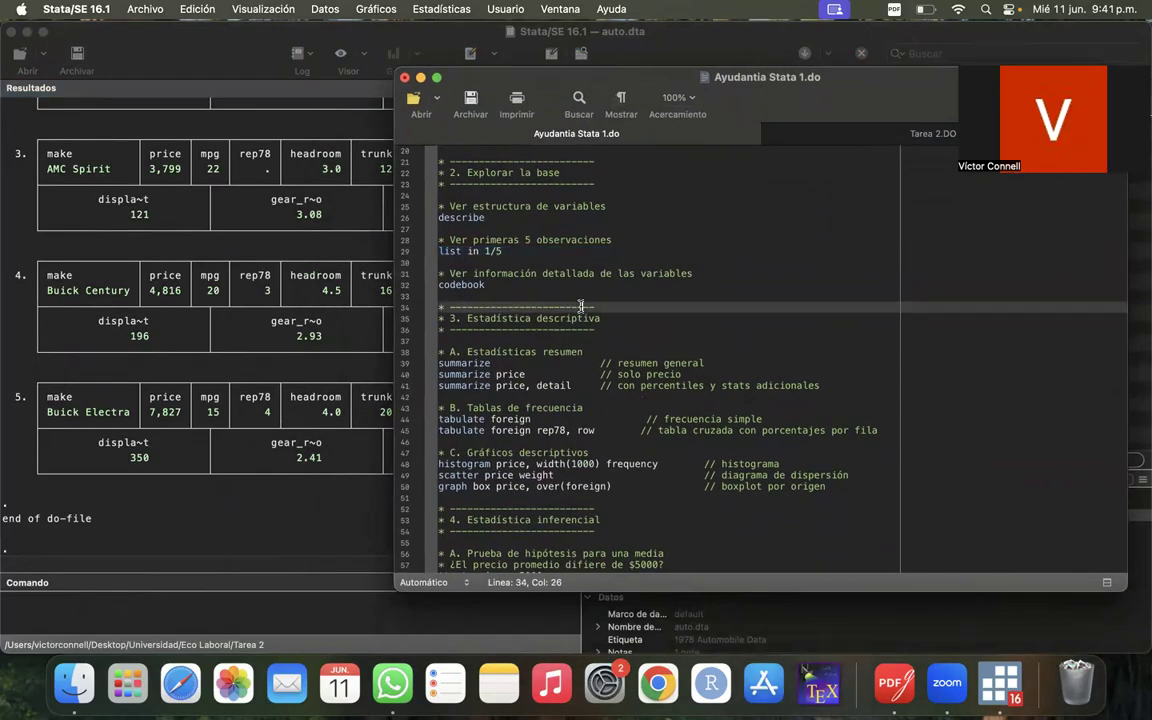
pyautogui.click(407, 284)
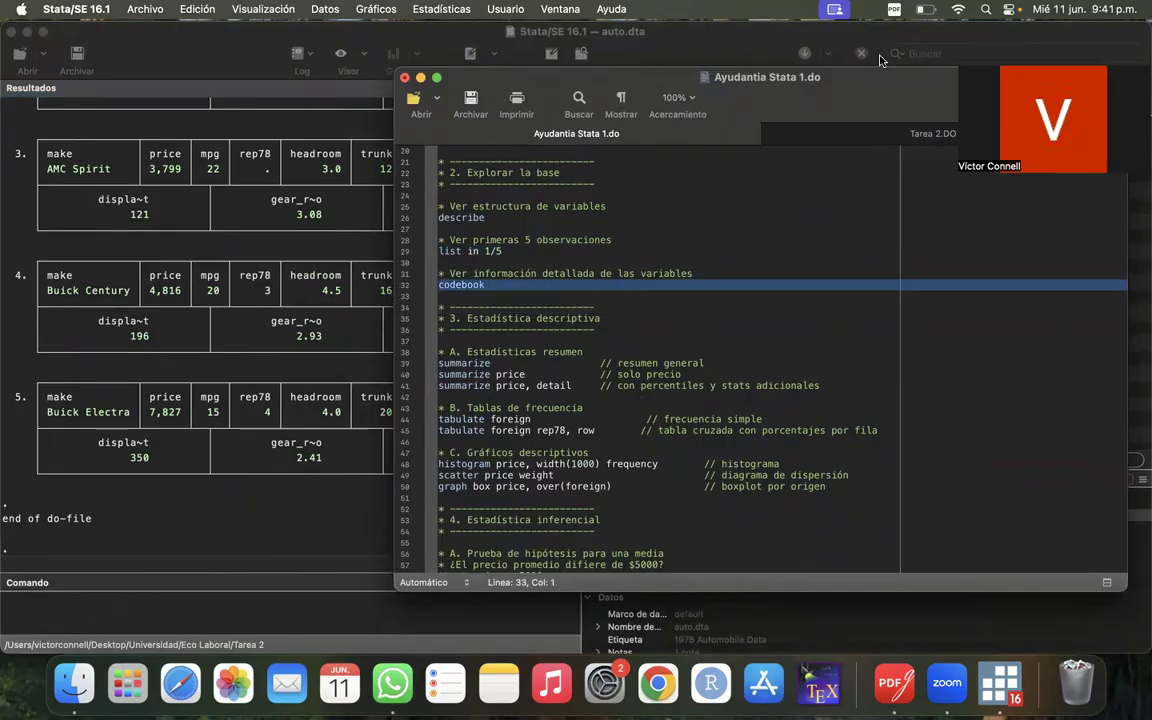
pyautogui.moveTo(868, 84); pyautogui.dragTo(838, 197)
pyautogui.click(1057, 216)
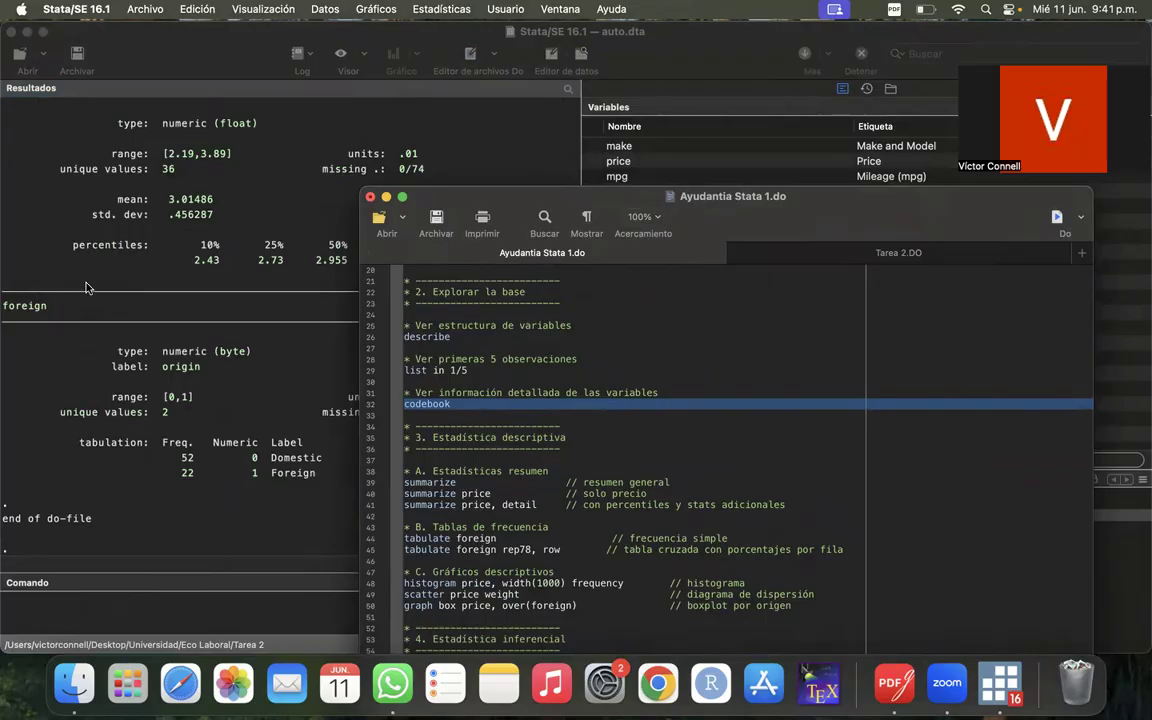
# - Examine the codebook entry for gear_ratio in the main window, checking its percentiles, mean, standard deviation and range
pyautogui.click(202, 444)
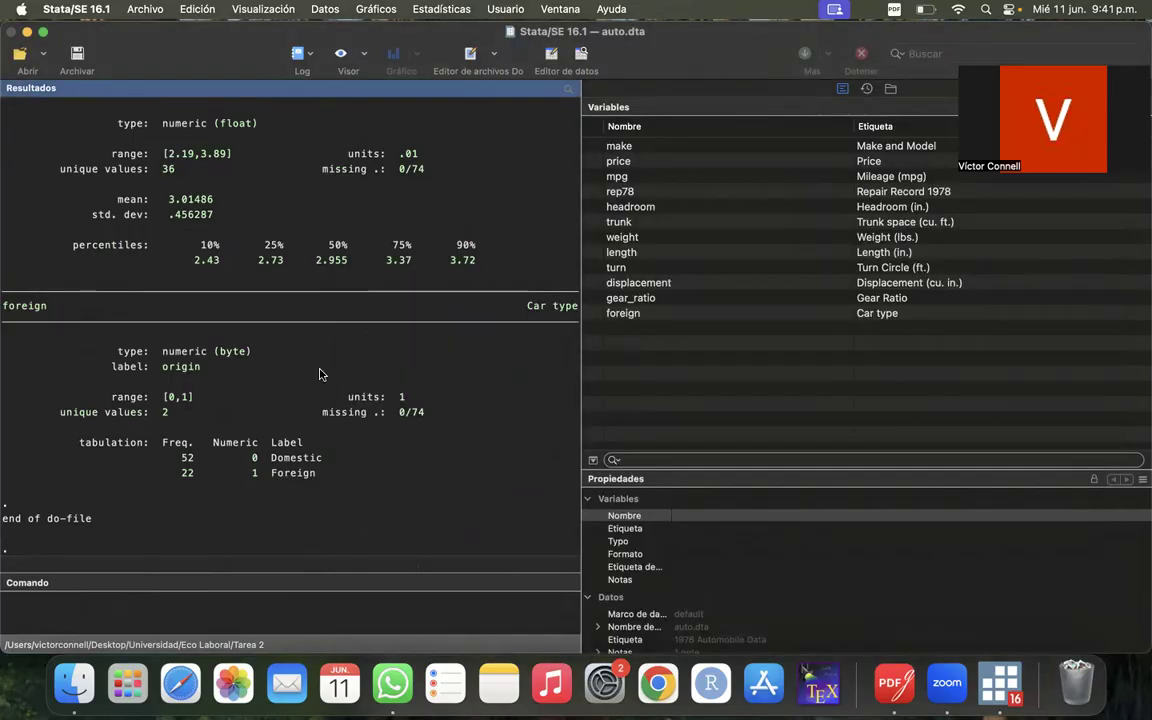
pyautogui.scroll(2, 312, 317)
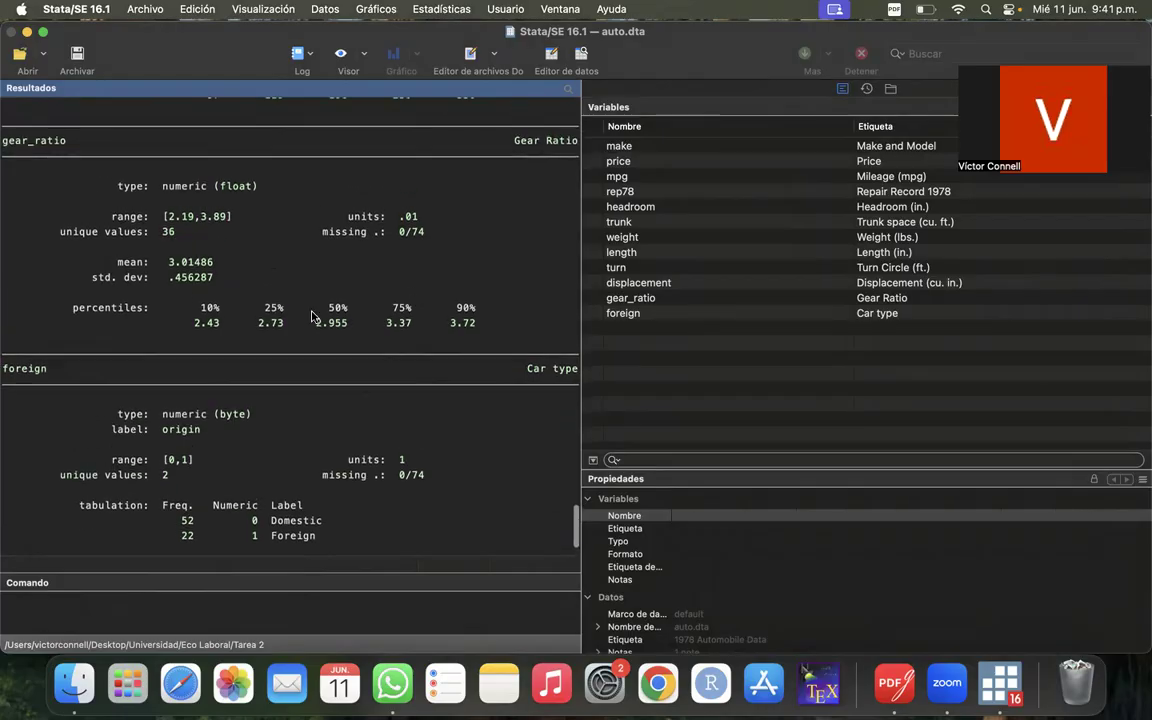
pyautogui.moveTo(189, 305); pyautogui.dragTo(506, 321)
pyautogui.click(507, 321)
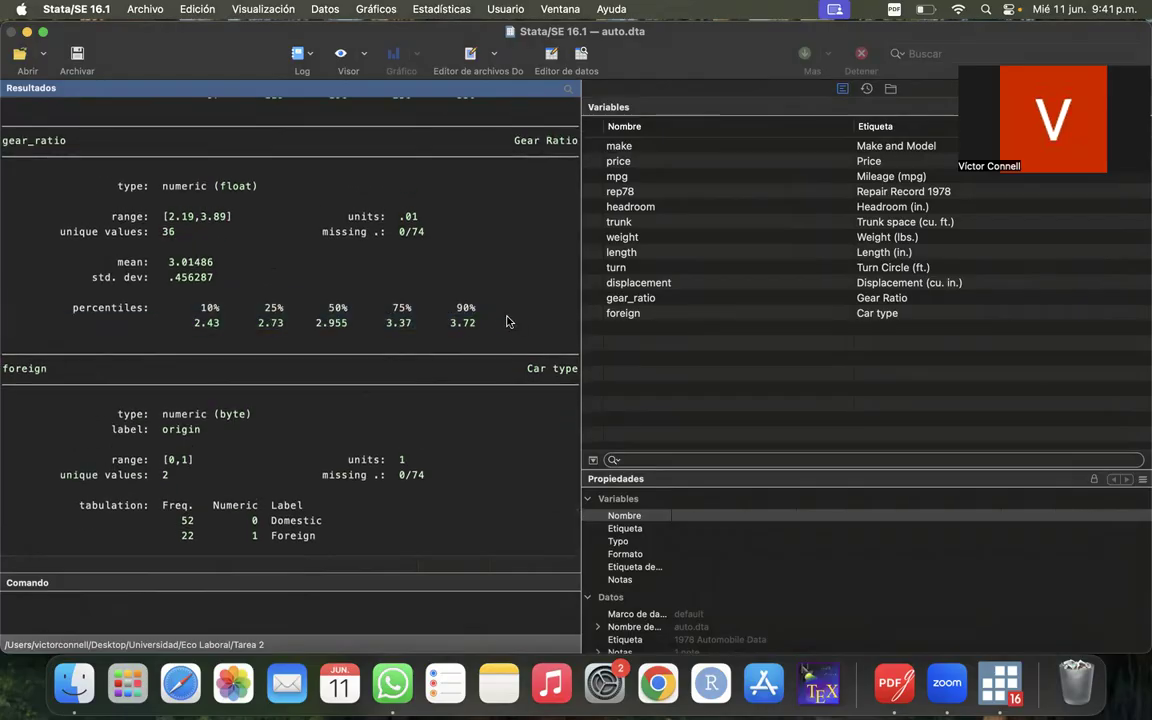
pyautogui.moveTo(169, 281); pyautogui.dragTo(163, 250)
pyautogui.click(216, 280)
pyautogui.click(225, 267)
pyautogui.scroll(1, 252, 275)
pyautogui.click(163, 250)
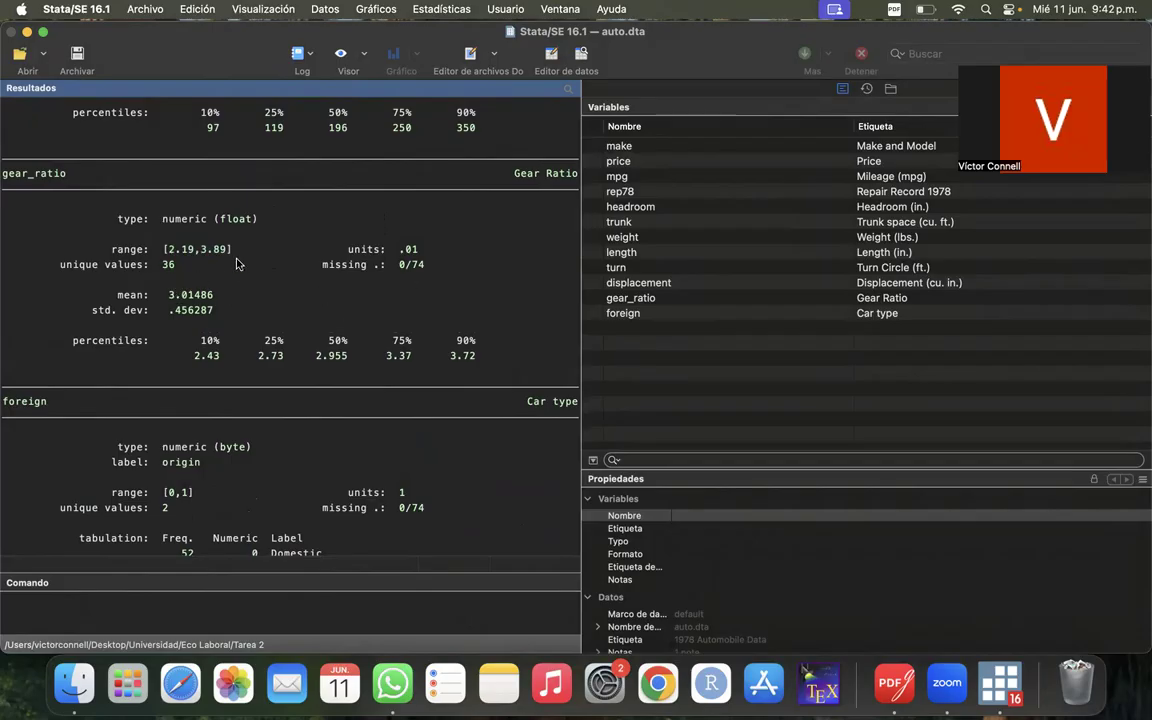
# - Examine the percentiles of displacement in the codebook output and return to the end of the results
pyautogui.scroll(6, 240, 263)
pyautogui.scroll(3, 255, 263)
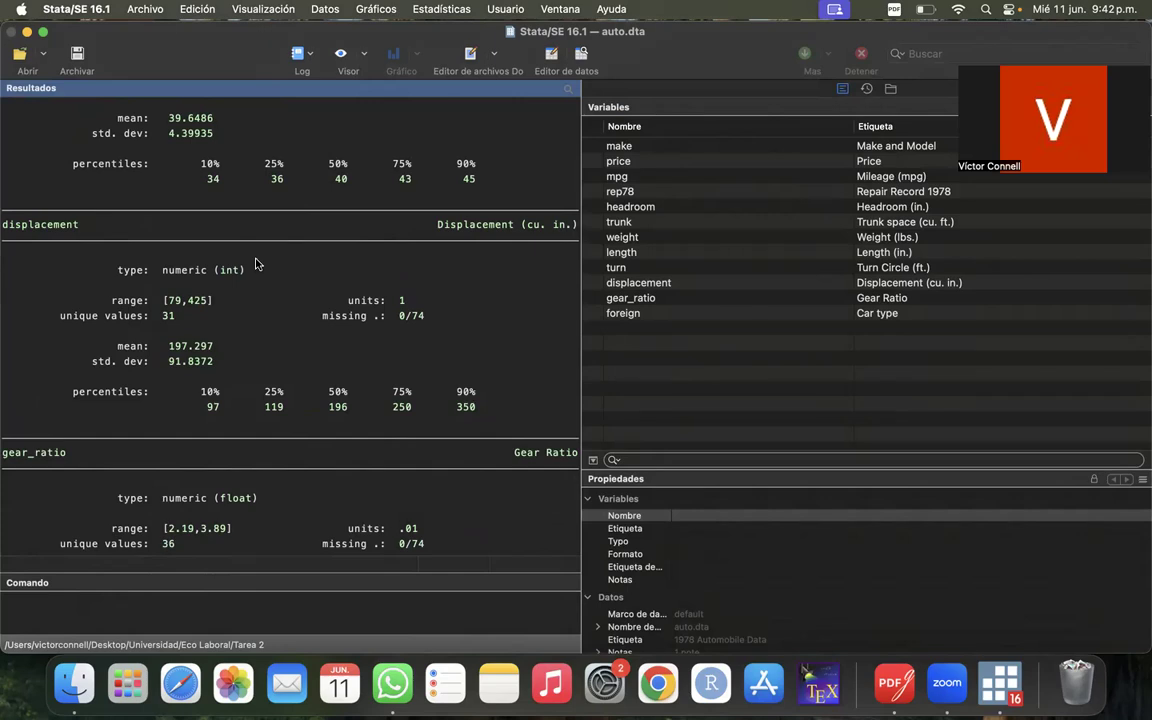
pyautogui.moveTo(178, 406); pyautogui.dragTo(522, 404)
pyautogui.click(522, 404)
pyautogui.scroll(-8, 517, 404)
pyautogui.scroll(-4, 517, 404)
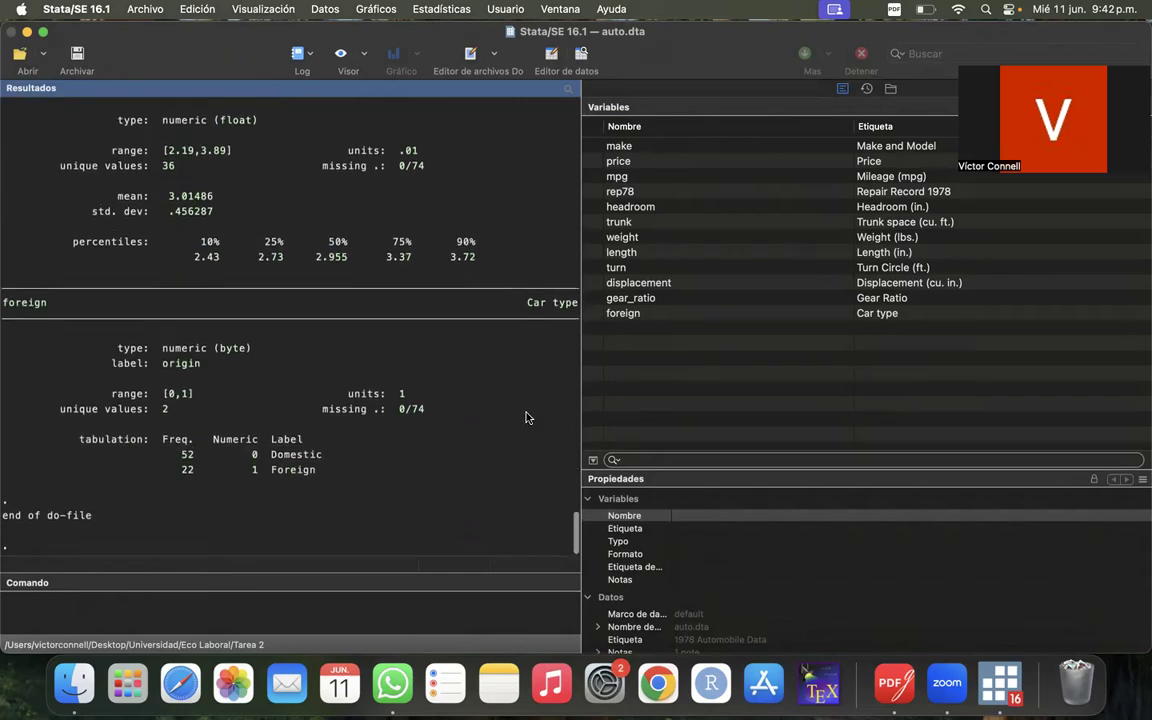
# - Return to Ayudantia Stata 1.do and look over section 3, Estadística descriptiva
pyautogui.rightClick(1005, 672)
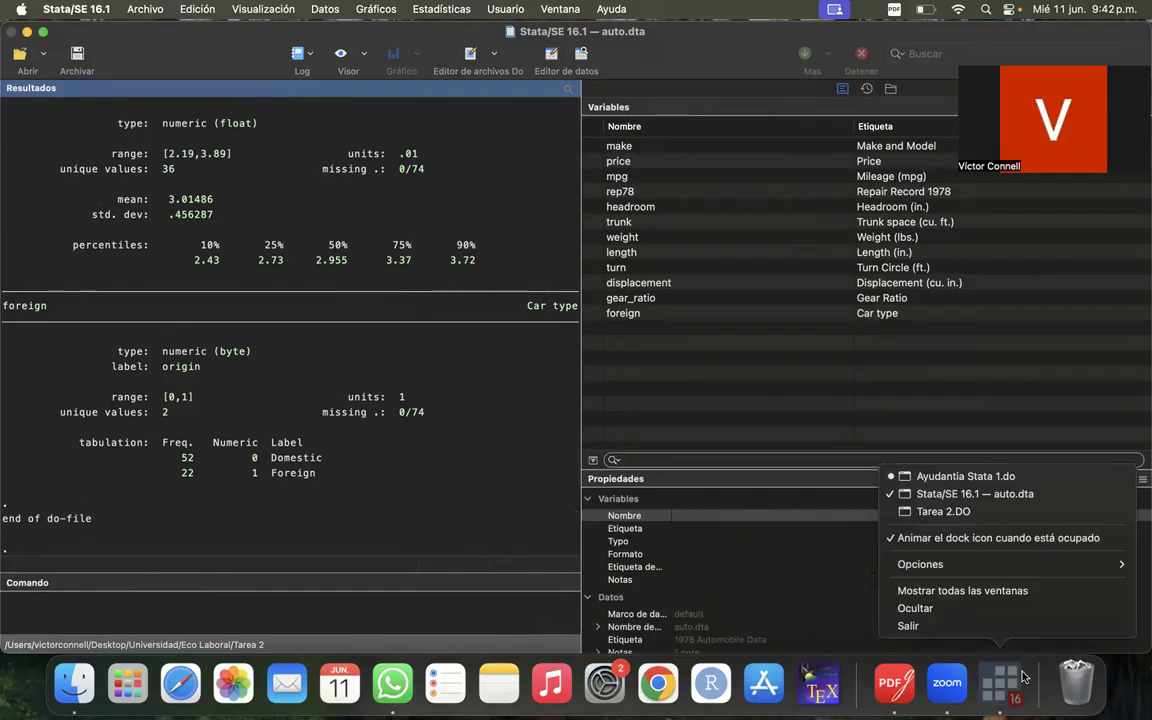
pyautogui.click(978, 477)
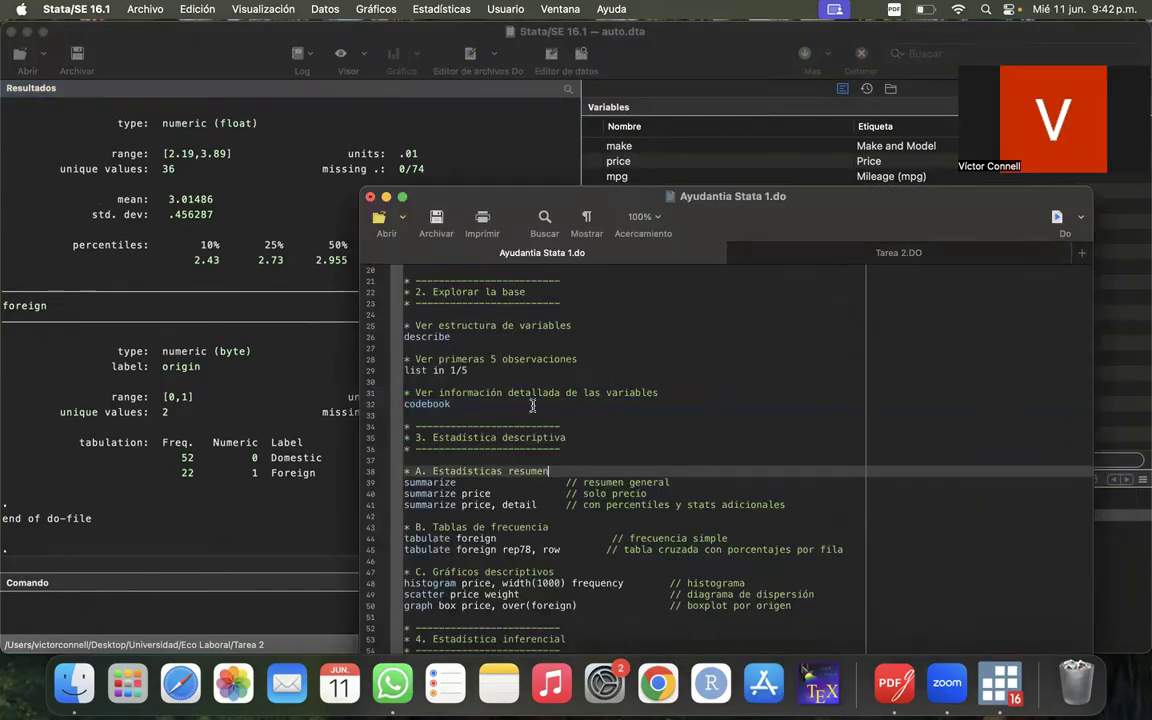
pyautogui.click(571, 413)
pyautogui.click(579, 444)
pyautogui.scroll(-4, 579, 444)
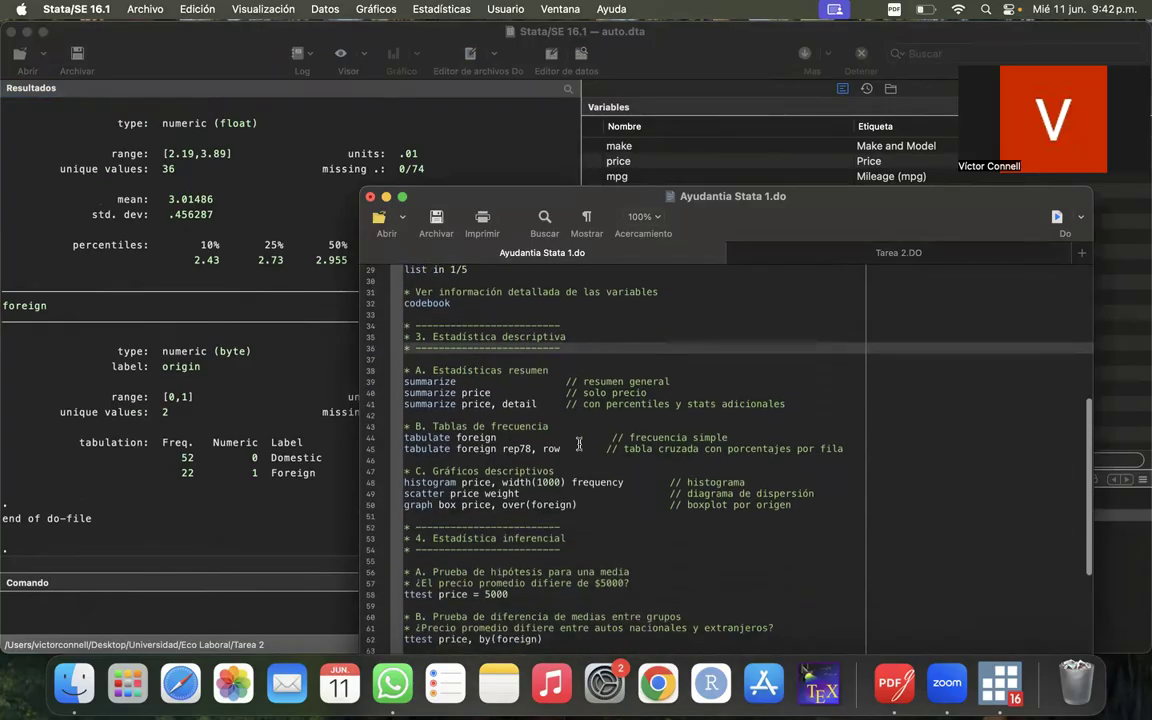
# - Look at the summarize dialog for summary statistics and its variable builder, cancelling both without running anything
pyautogui.click(265, 90)
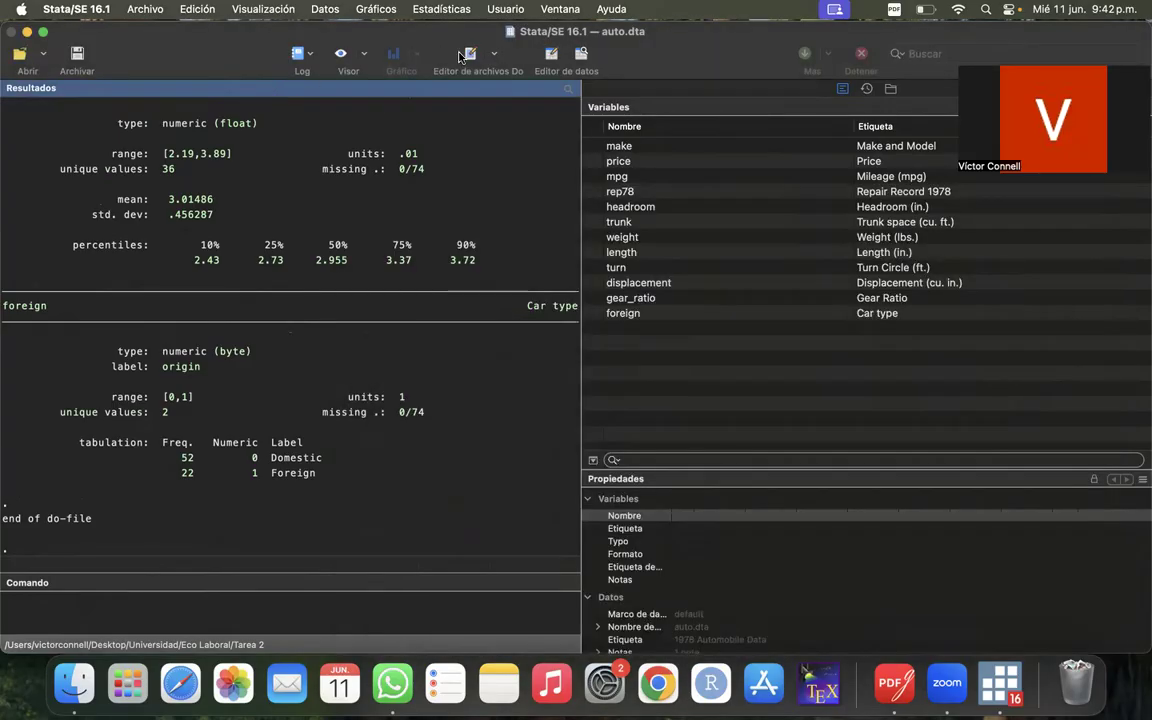
pyautogui.click(403, 9)
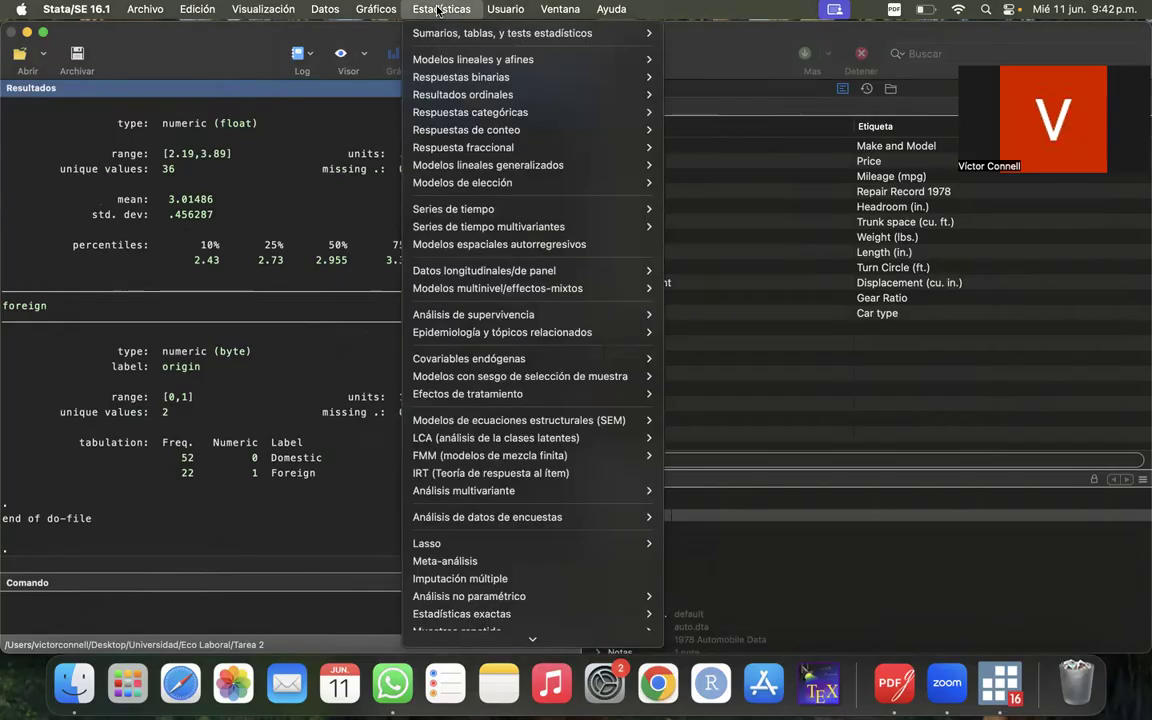
pyautogui.moveTo(477, 36)
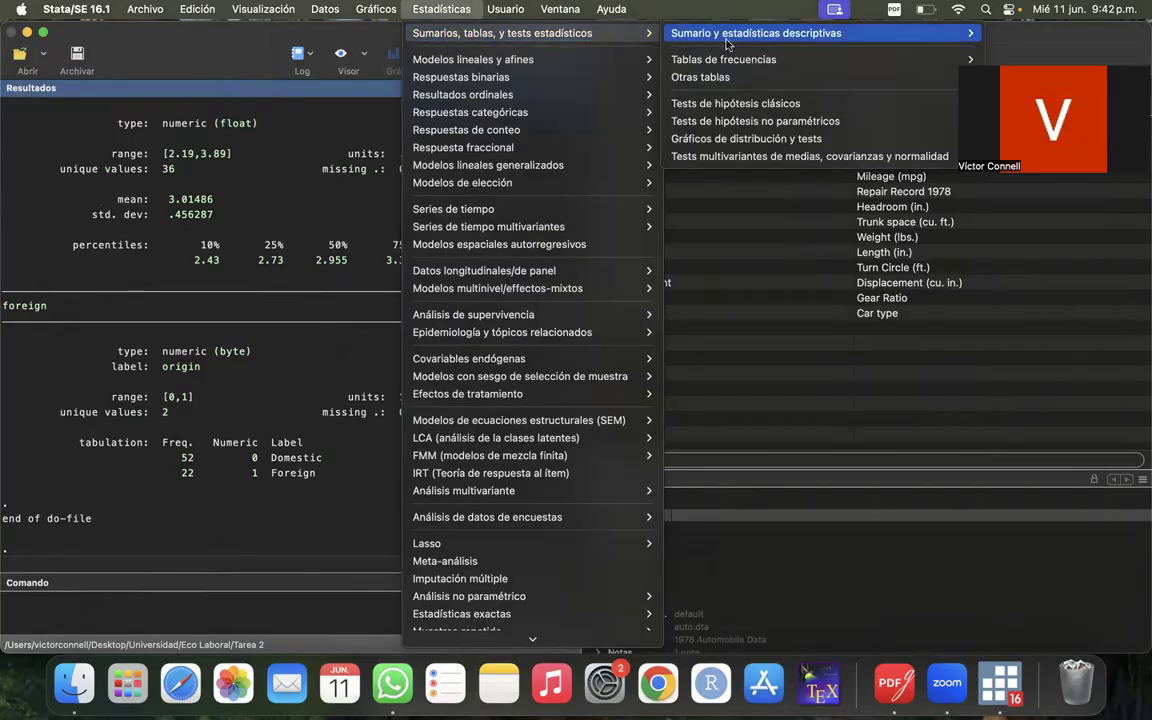
pyautogui.moveTo(700, 33)
pyautogui.click(560, 35)
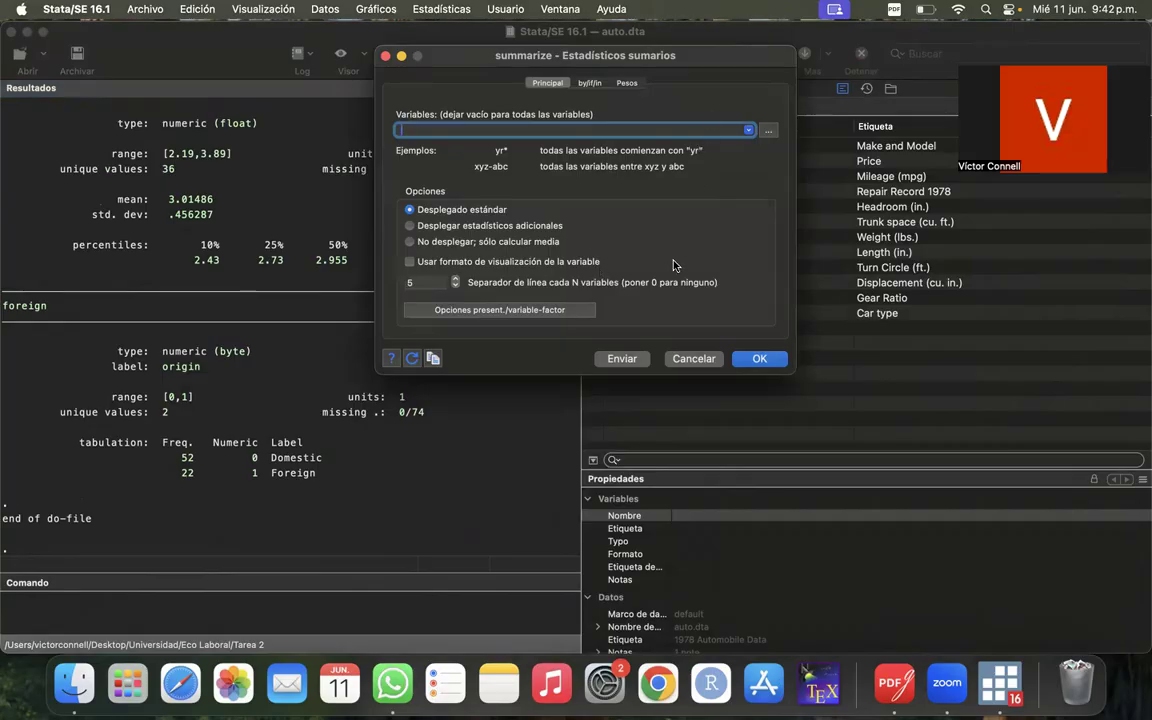
pyautogui.click(768, 131)
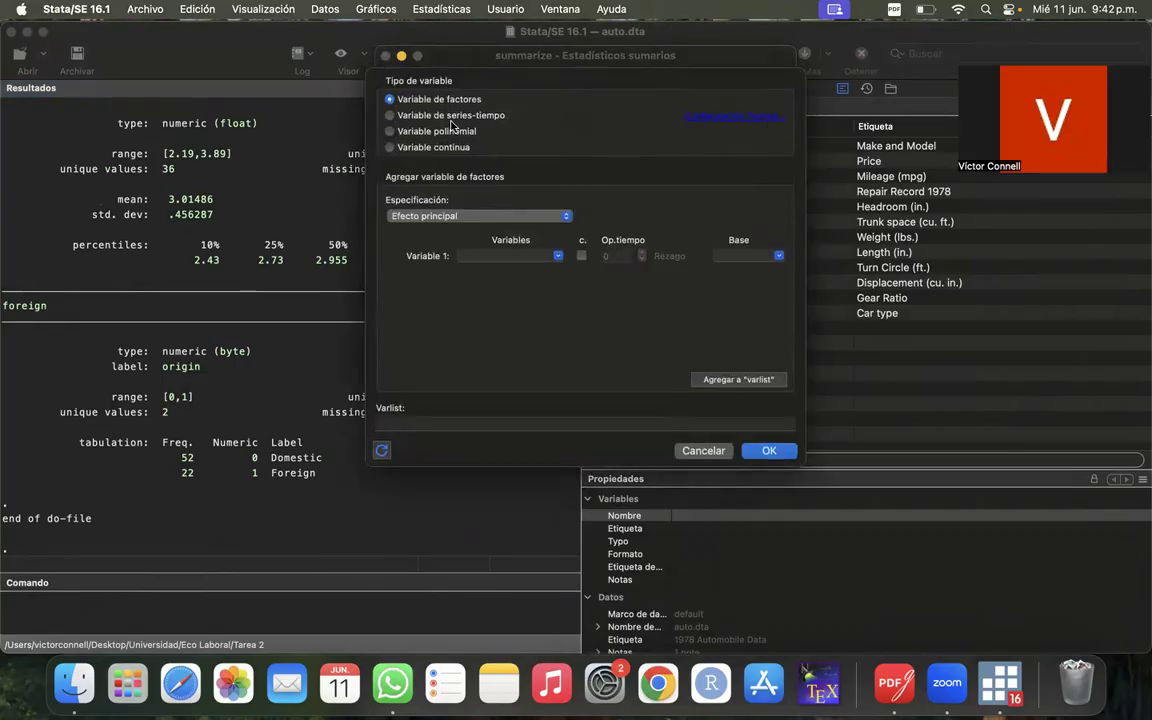
pyautogui.click(705, 451)
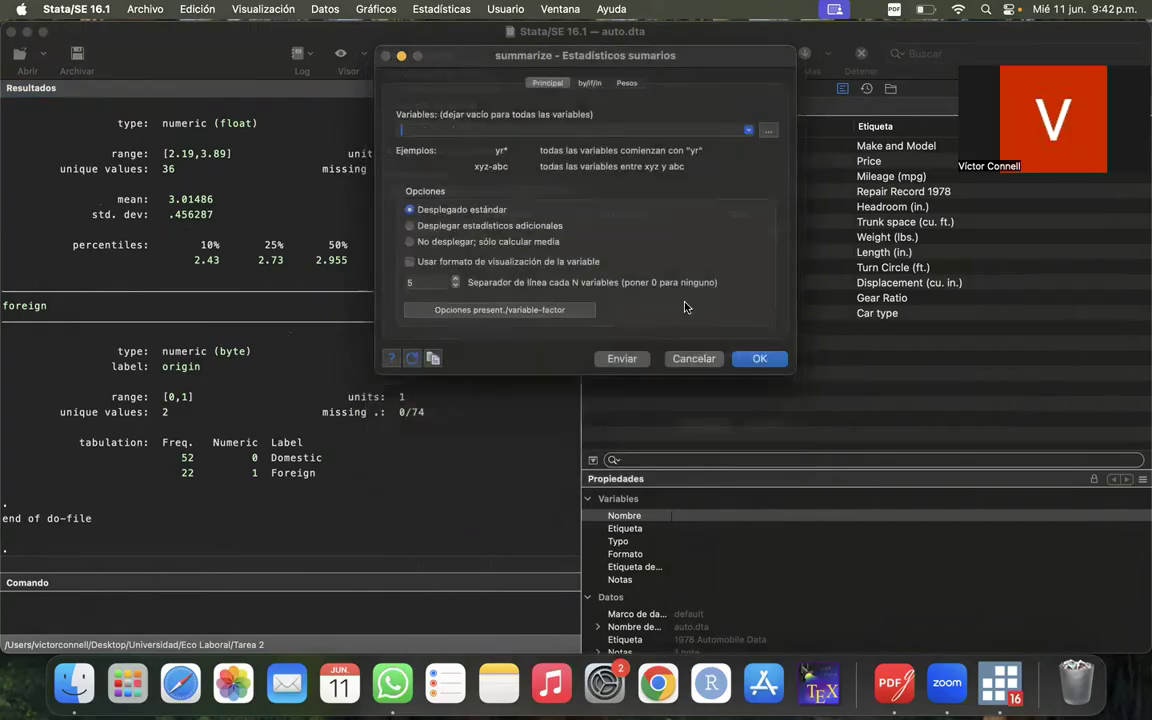
pyautogui.click(708, 360)
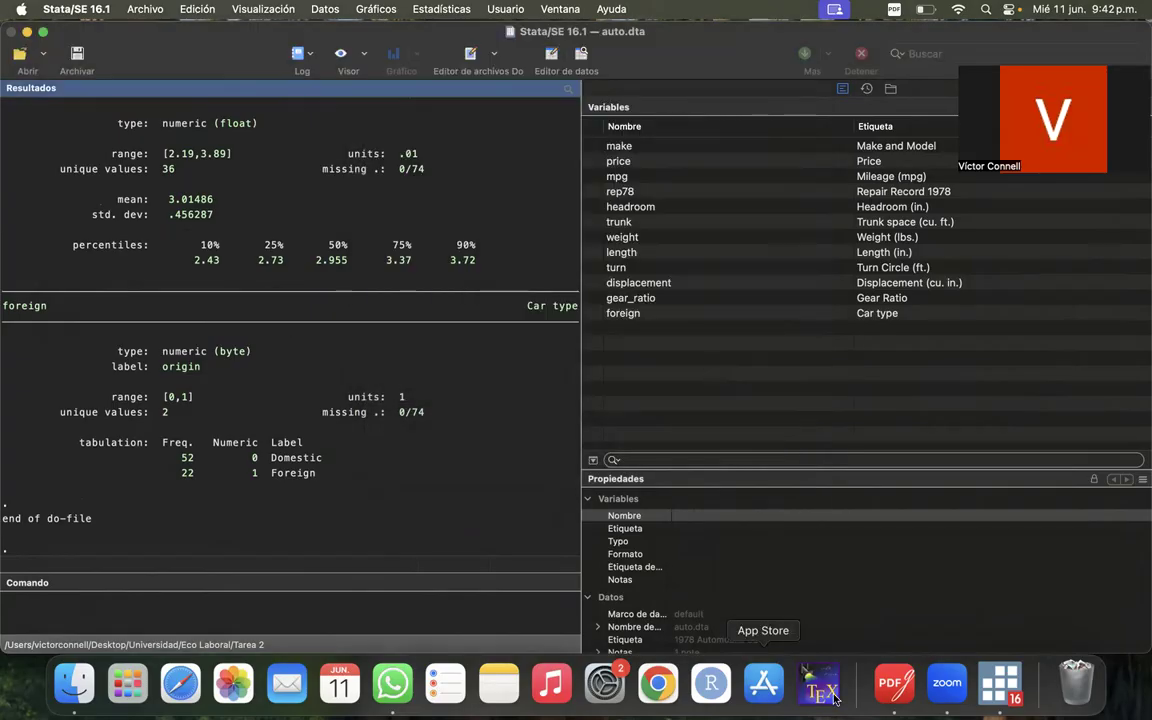
# - Bring Ayudantia Stata 1.do back to the front and select the histogram, scatter and graph box commands on lines 48 to 50
pyautogui.rightClick(989, 681)
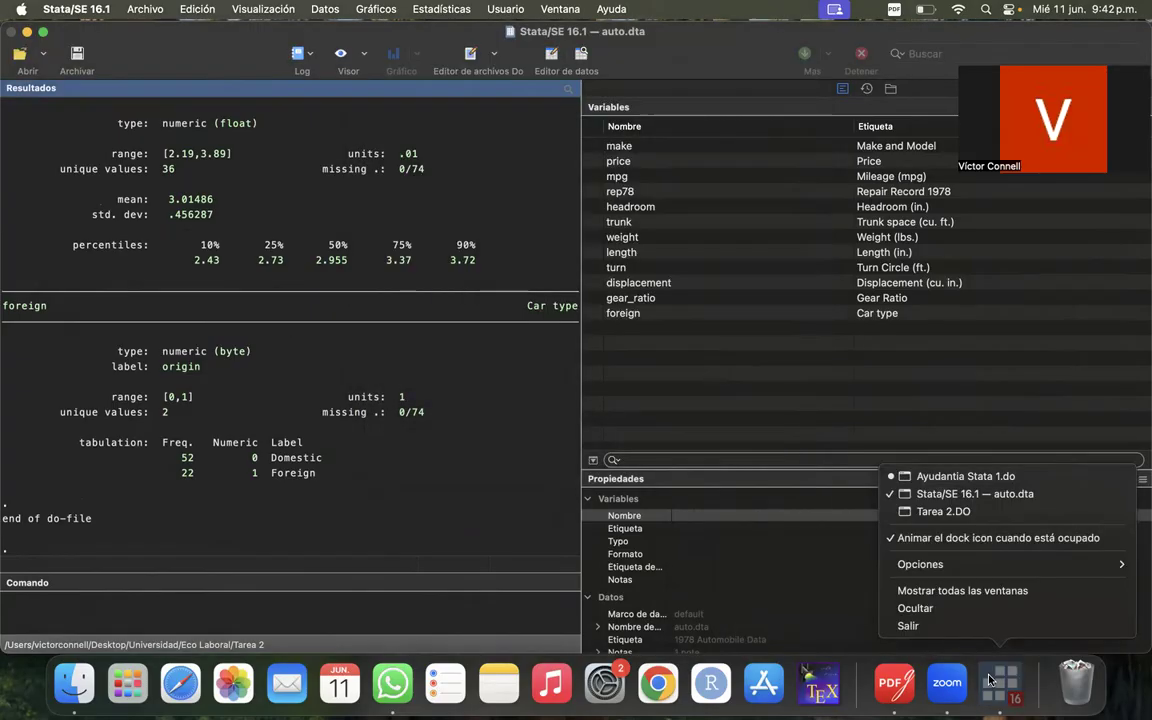
pyautogui.click(1020, 476)
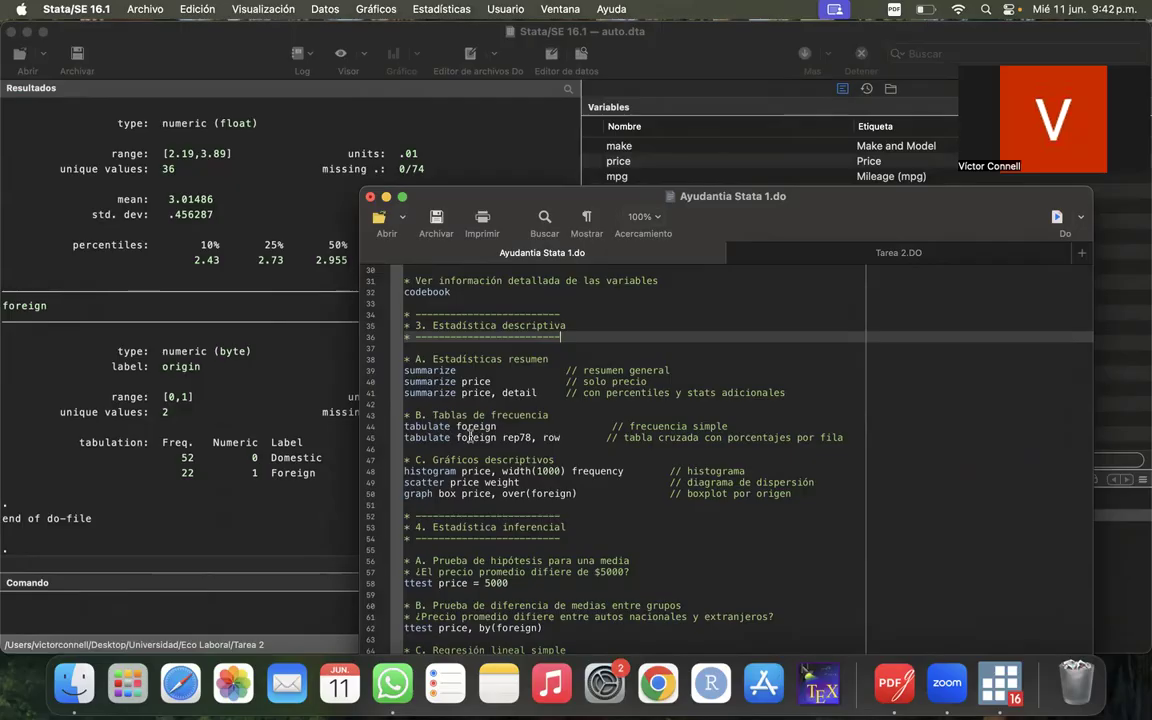
pyautogui.moveTo(596, 496); pyautogui.dragTo(389, 472)
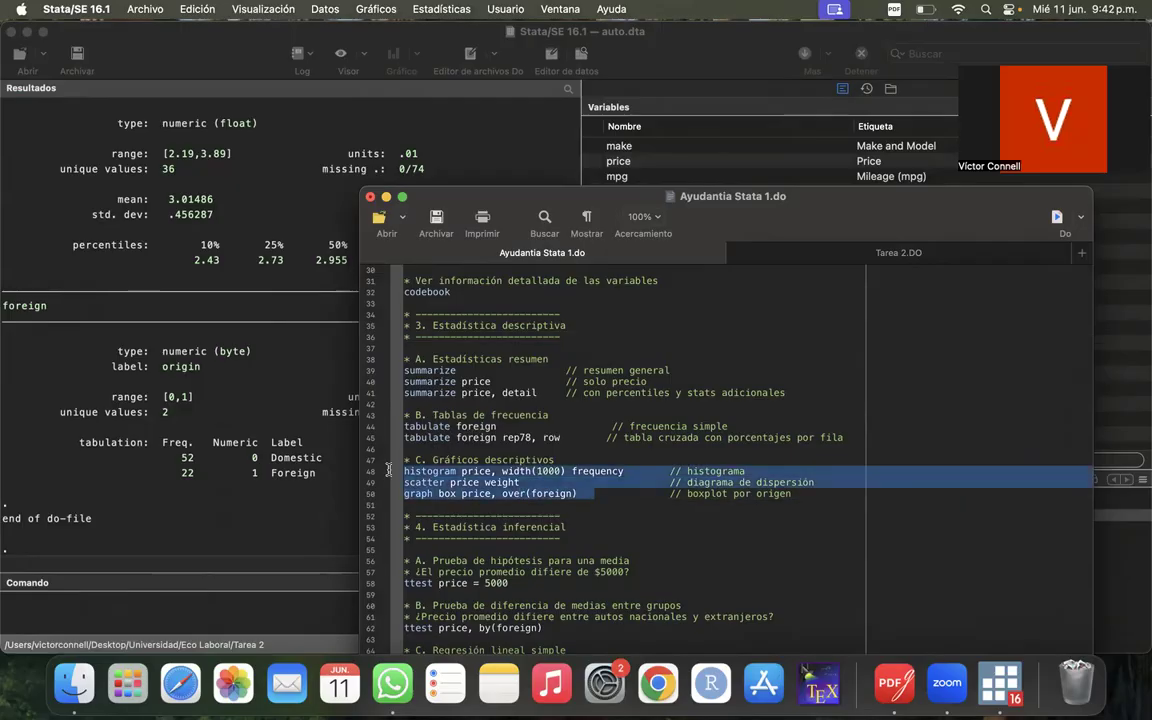
# - Run only the general summarize command on line 39 of the do-file
pyautogui.click(500, 483)
pyautogui.click(440, 472)
pyautogui.click(432, 484)
pyautogui.click(429, 495)
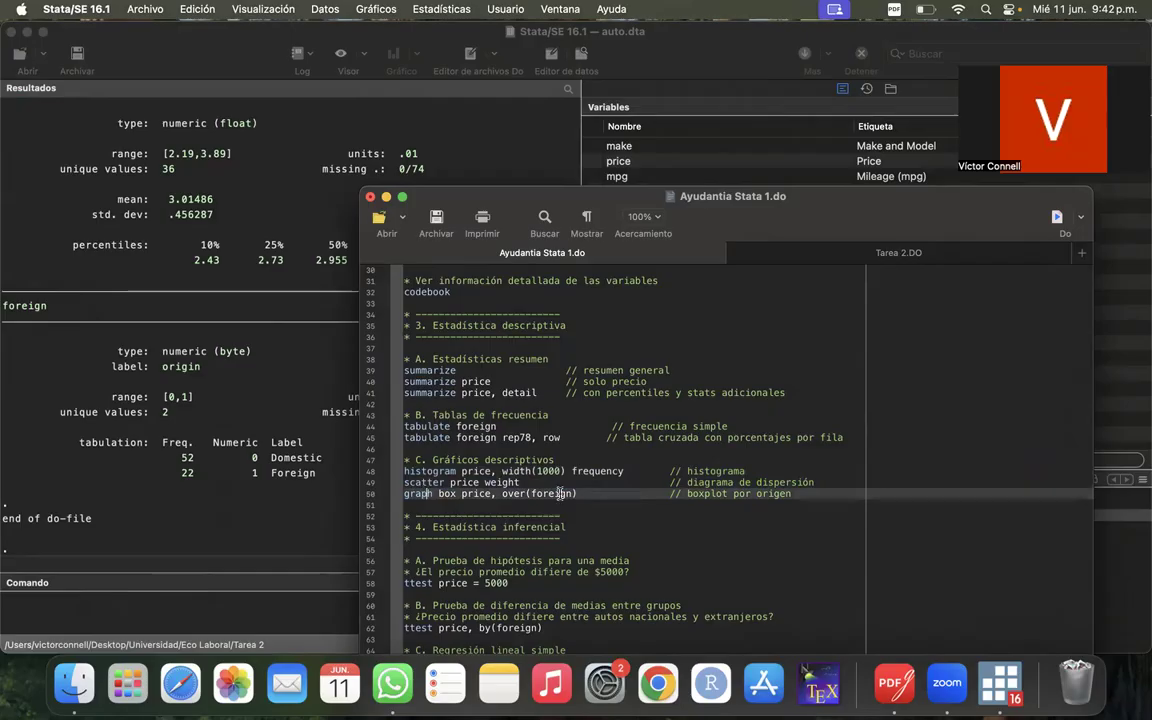
pyautogui.click(375, 371)
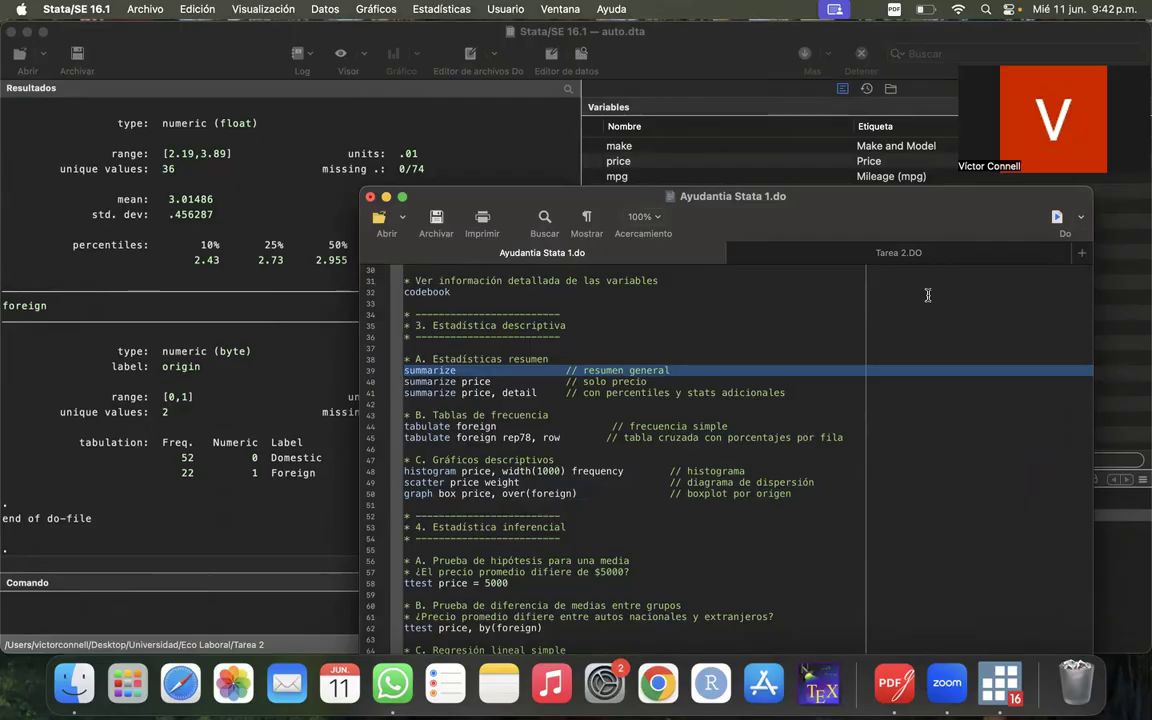
pyautogui.click(1055, 216)
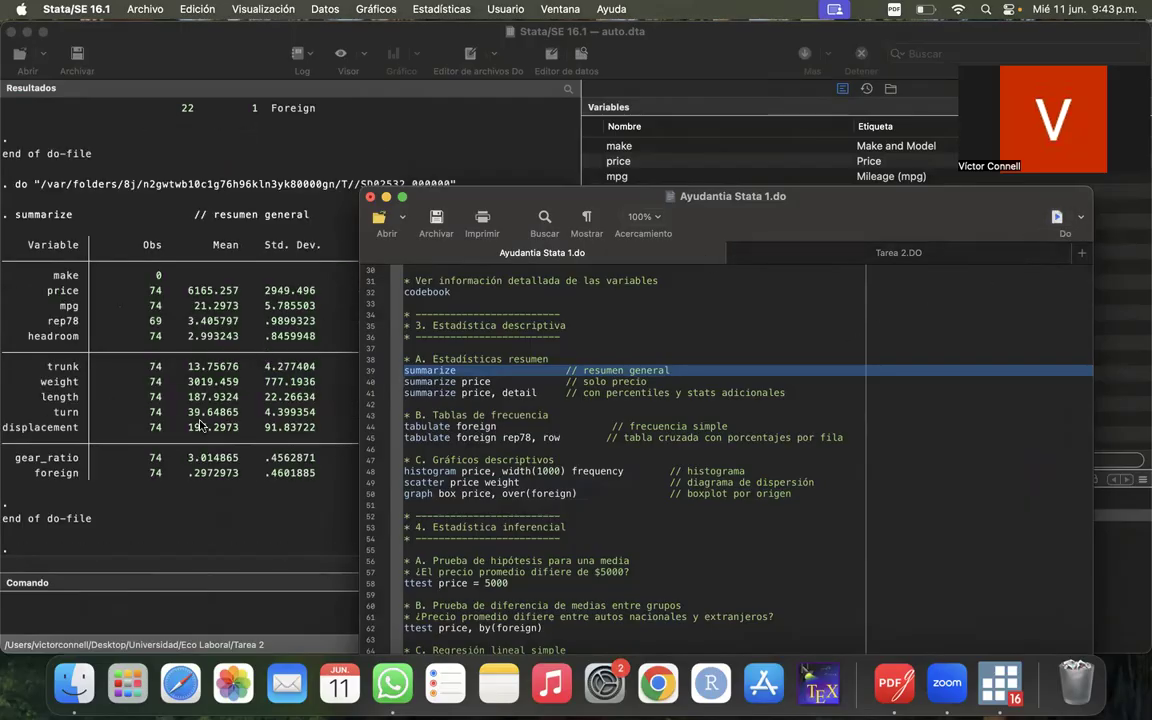
# - Examine the price row of the summarize table, highlighting its mean and standard deviation
pyautogui.click(200, 425)
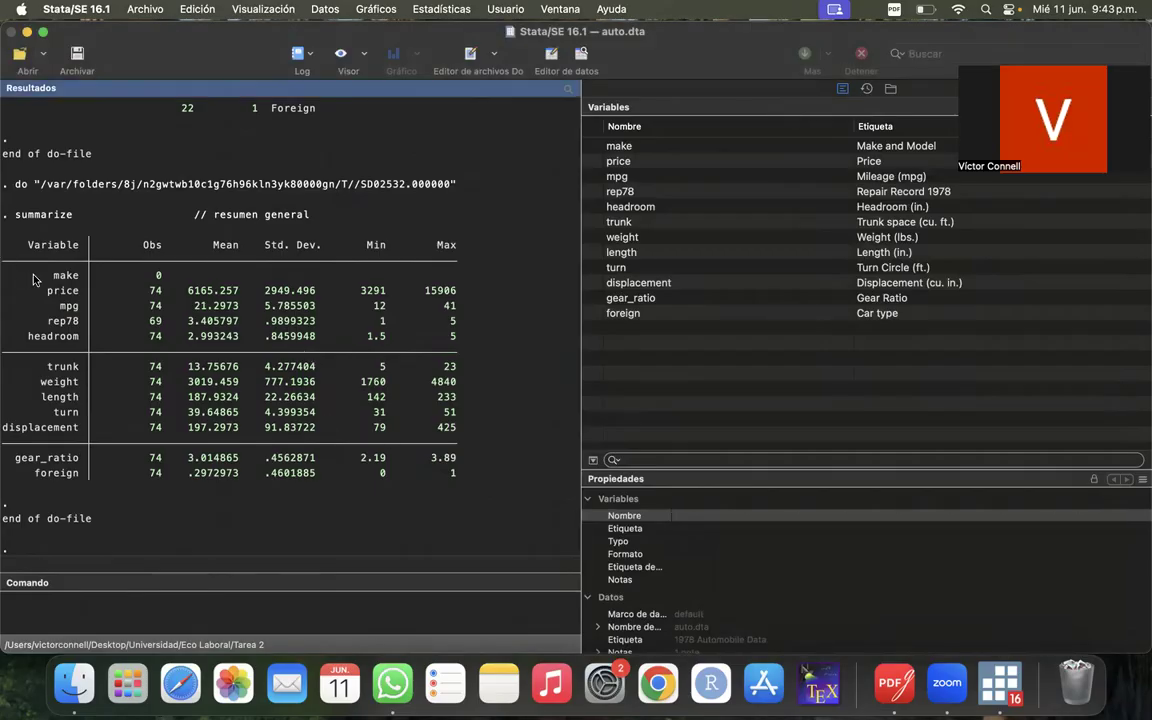
pyautogui.moveTo(50, 292); pyautogui.dragTo(489, 289)
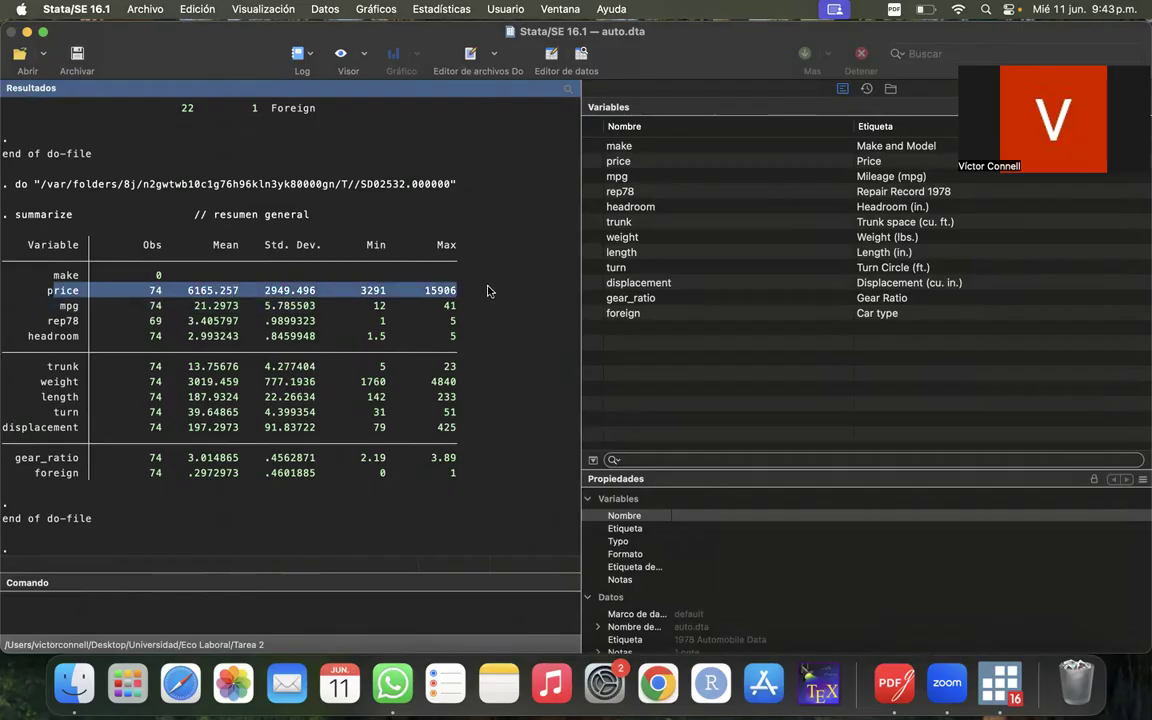
pyautogui.click(475, 289)
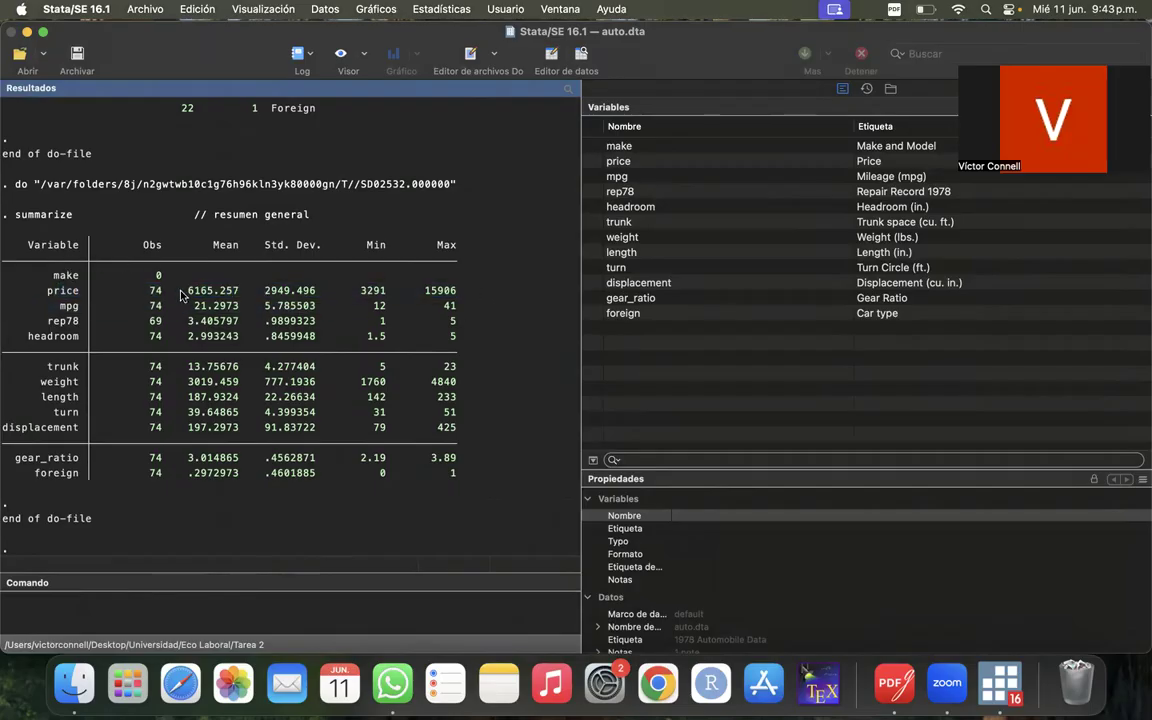
pyautogui.moveTo(182, 291); pyautogui.dragTo(240, 297)
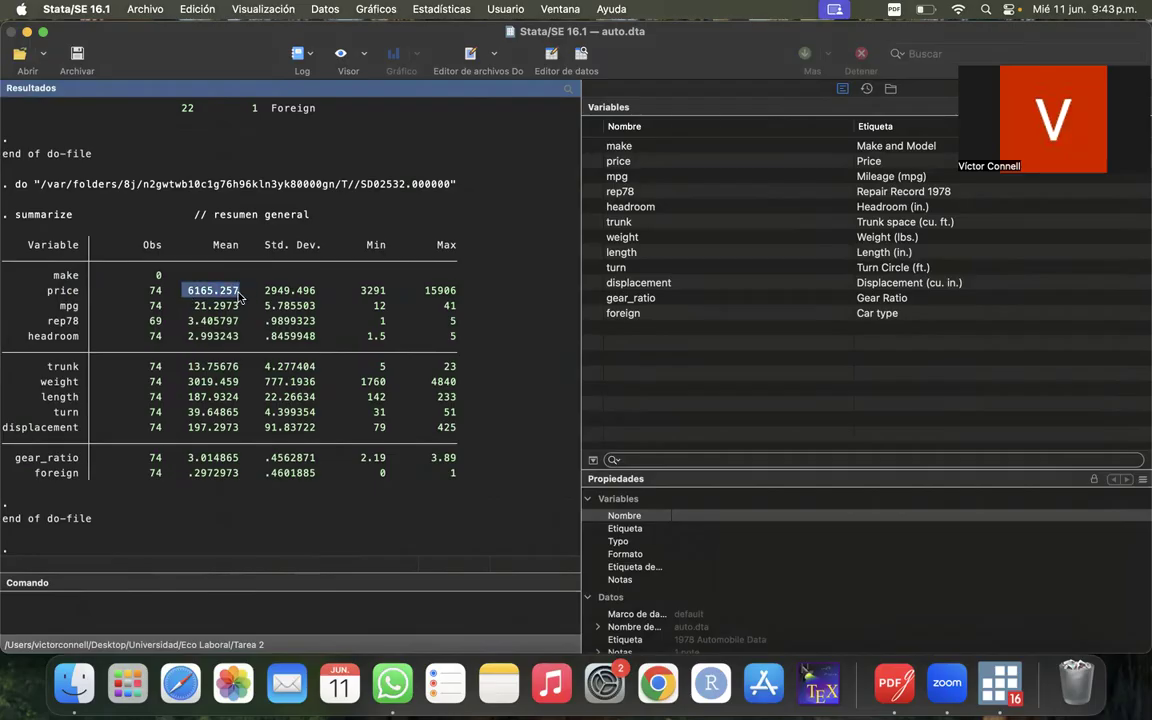
pyautogui.moveTo(263, 291); pyautogui.dragTo(317, 296)
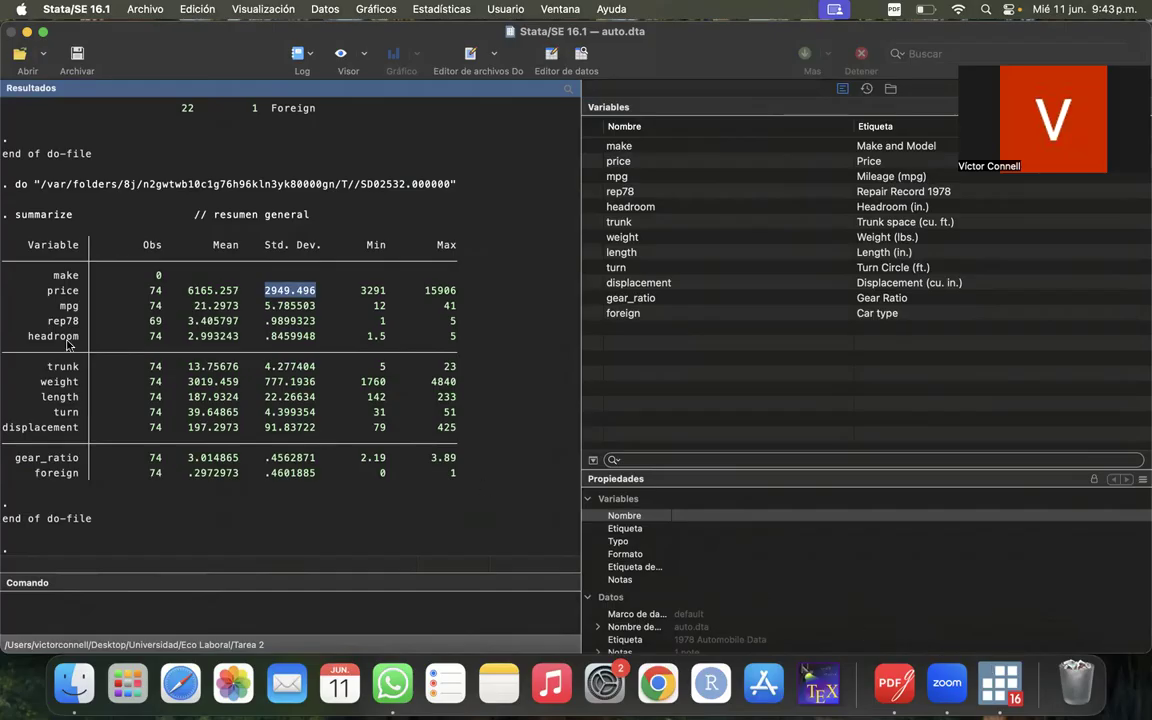
# - Bring Ayudantia Stata 1.do back to the front and run the summarize price command on line 40
pyautogui.press('super+Tab')
pyautogui.press('super+Tab')
pyautogui.press('super+Tab')
pyautogui.press('super+Tab')
pyautogui.press('super+Tab')
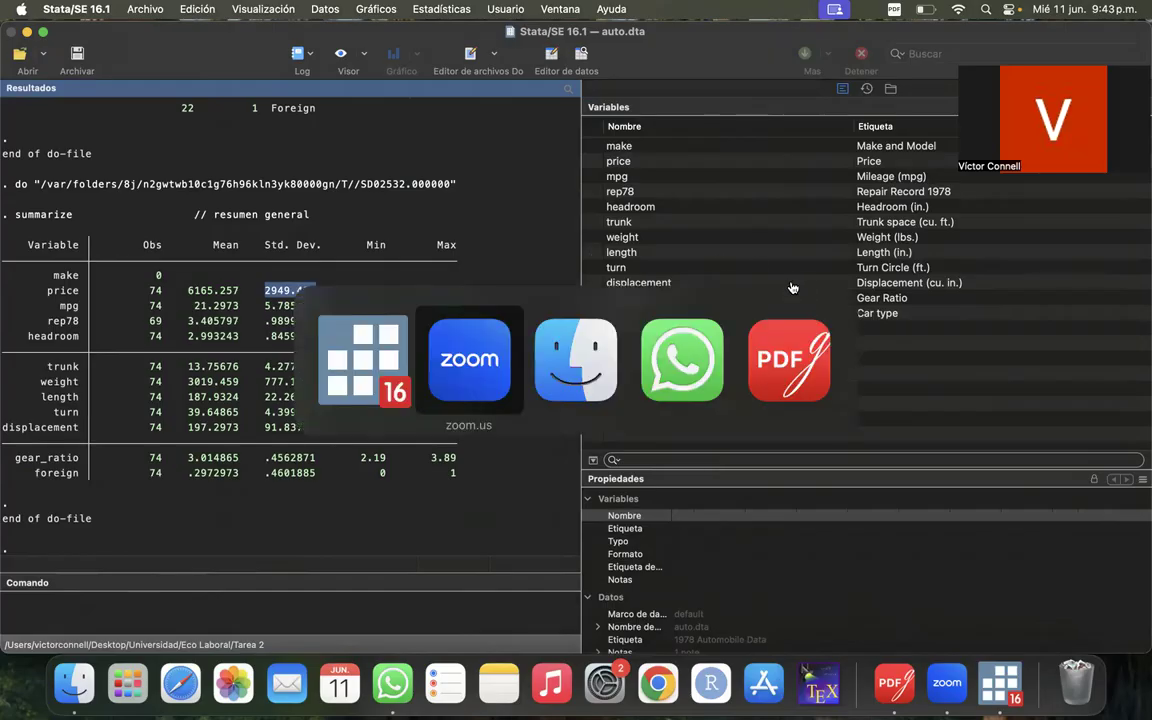
pyautogui.rightClick(1000, 683)
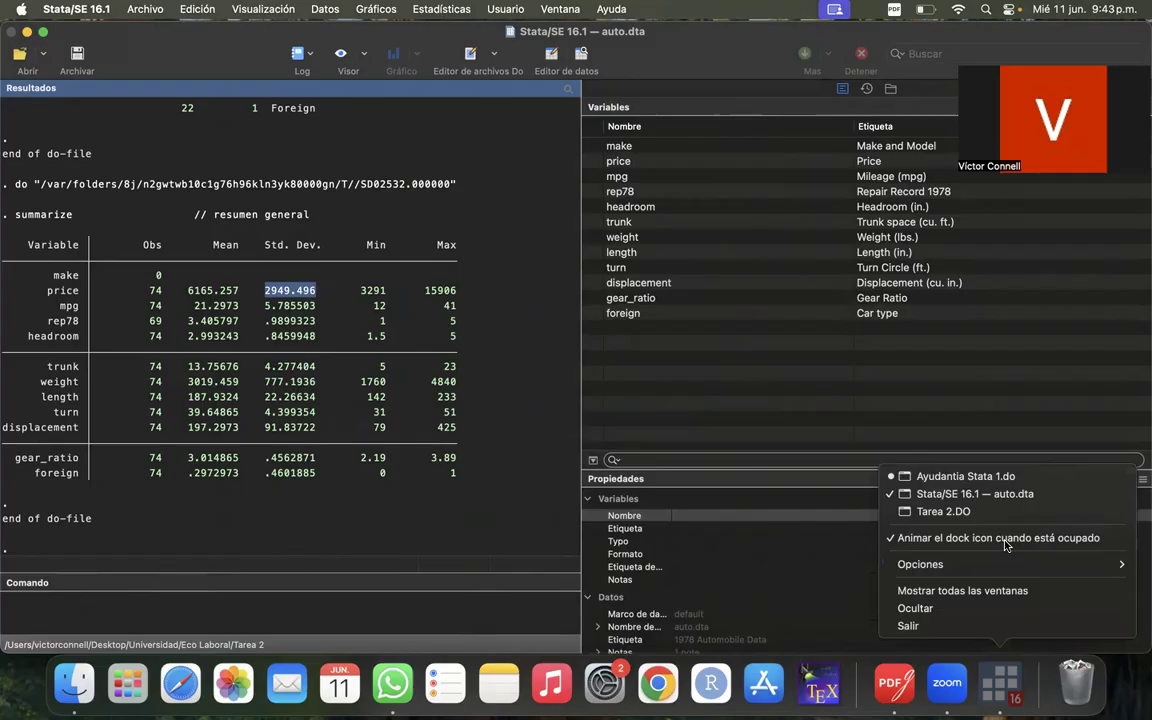
pyautogui.click(985, 477)
pyautogui.moveTo(994, 629); pyautogui.dragTo(797, 393)
pyautogui.click(797, 393)
pyautogui.click(374, 386)
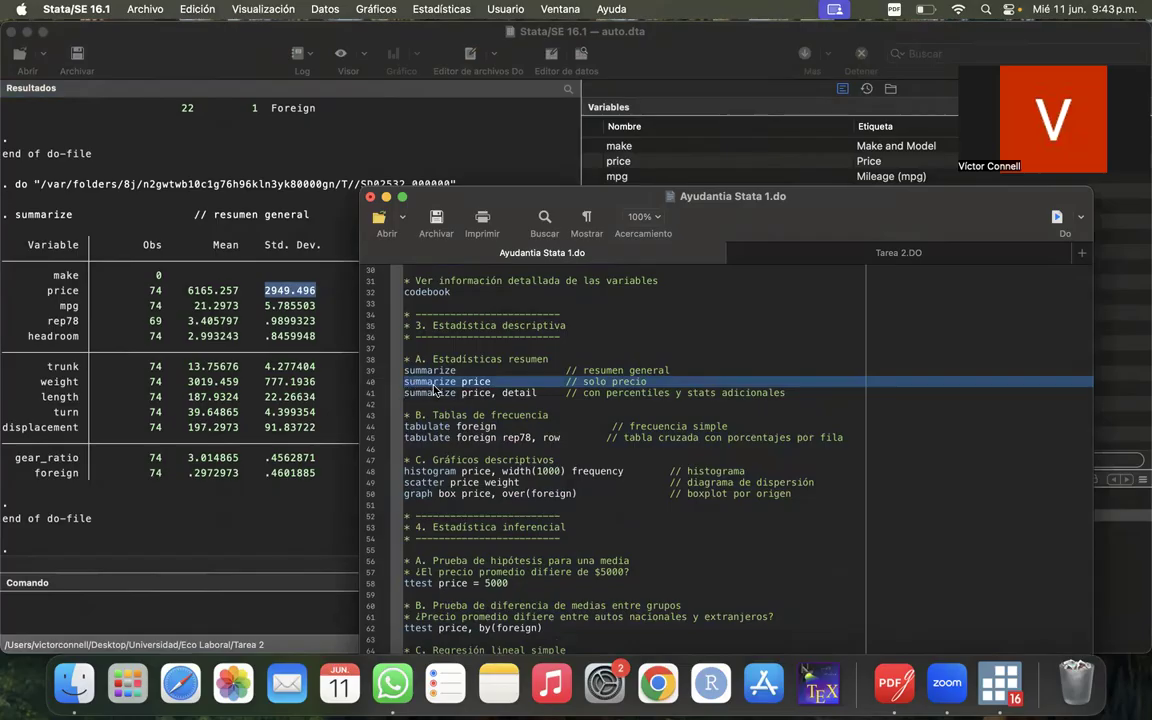
pyautogui.click(1057, 216)
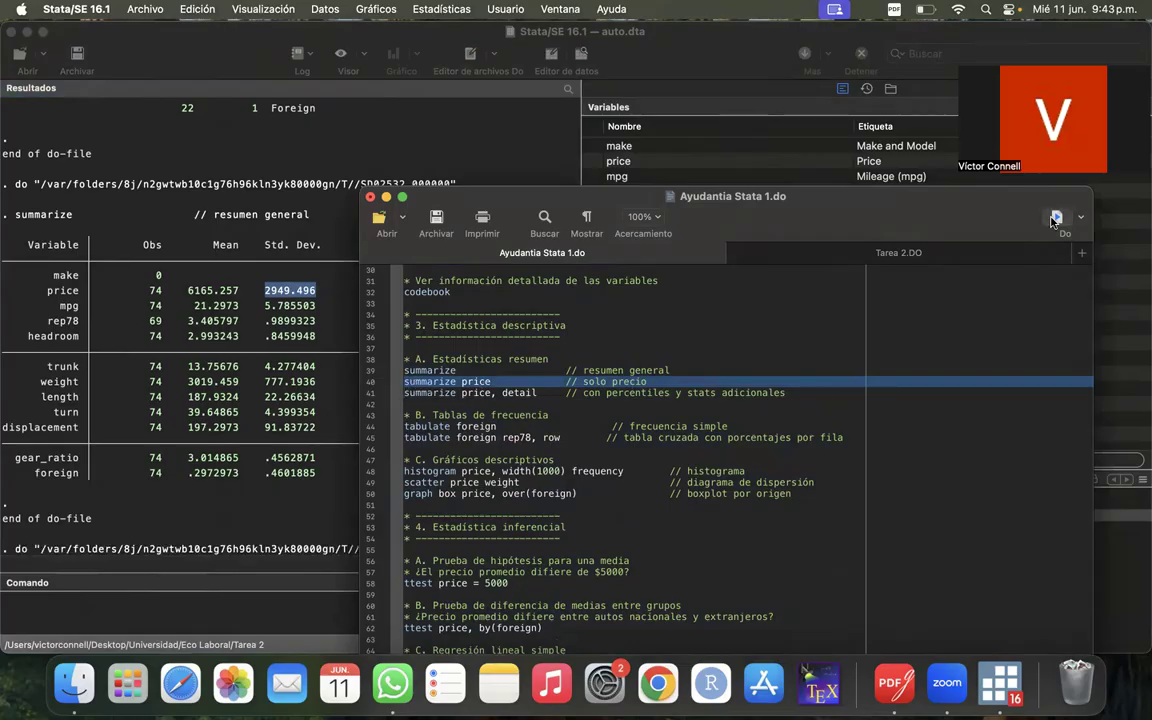
# - Move the do-file window off the results and examine the summary statistics for price alone
pyautogui.moveTo(790, 192); pyautogui.dragTo(1019, 104)
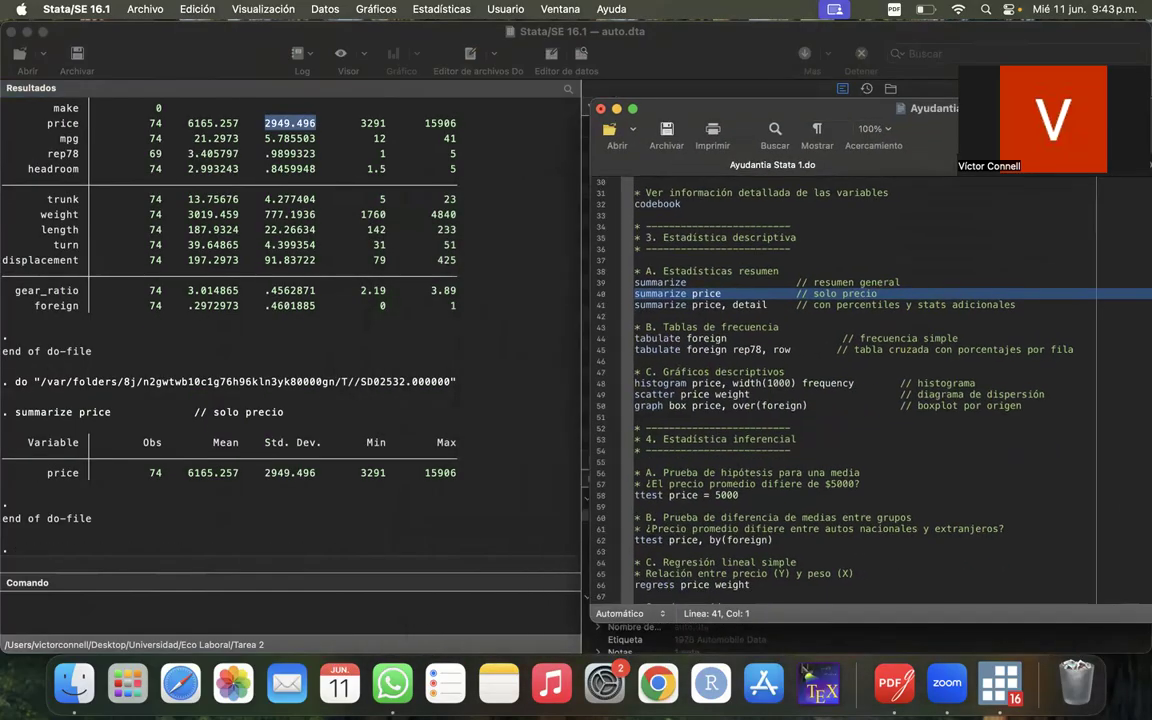
pyautogui.click(471, 376)
pyautogui.scroll(3, 268, 230)
pyautogui.scroll(-3, 290, 300)
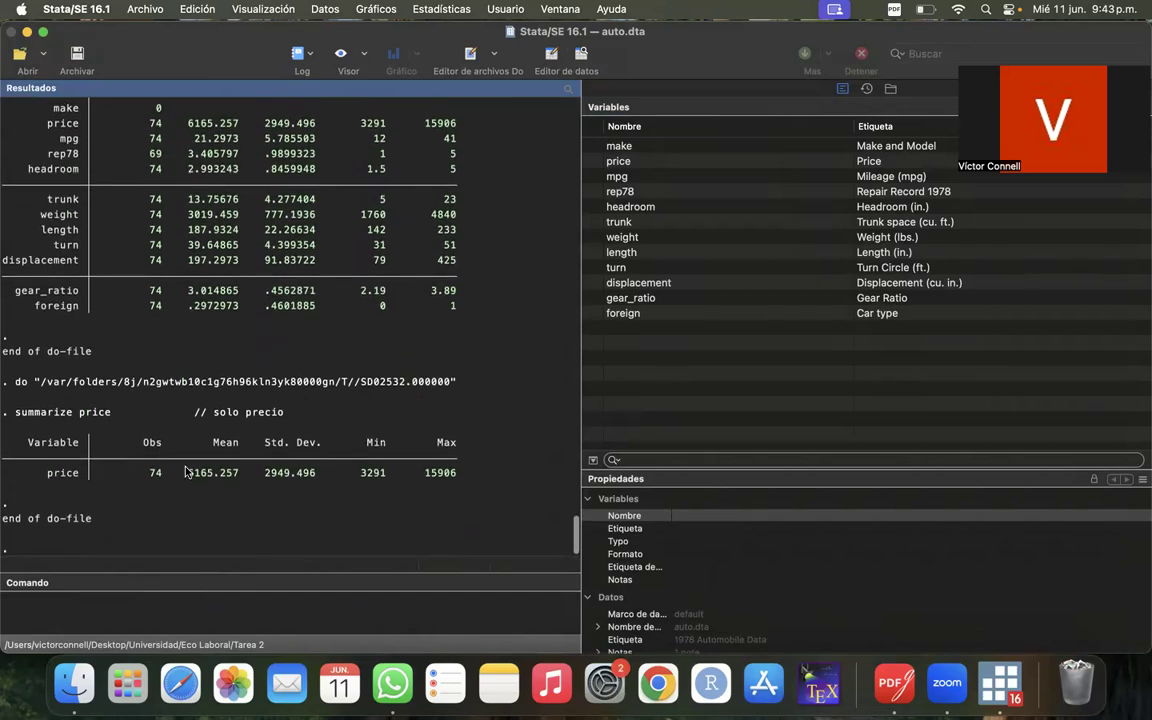
pyautogui.scroll(3, 185, 471)
pyautogui.scroll(-3, 123, 476)
pyautogui.moveTo(35, 474); pyautogui.dragTo(417, 470)
pyautogui.click(403, 467)
# - Return to Ayudantia Stata 1.do and run the summarize price, detail command on line 41
pyautogui.press('super+Tab')
pyautogui.press('super+Tab')
pyautogui.press('super+Tab')
pyautogui.press('super+Tab')
pyautogui.press('super+Tab')
pyautogui.click(997, 678)
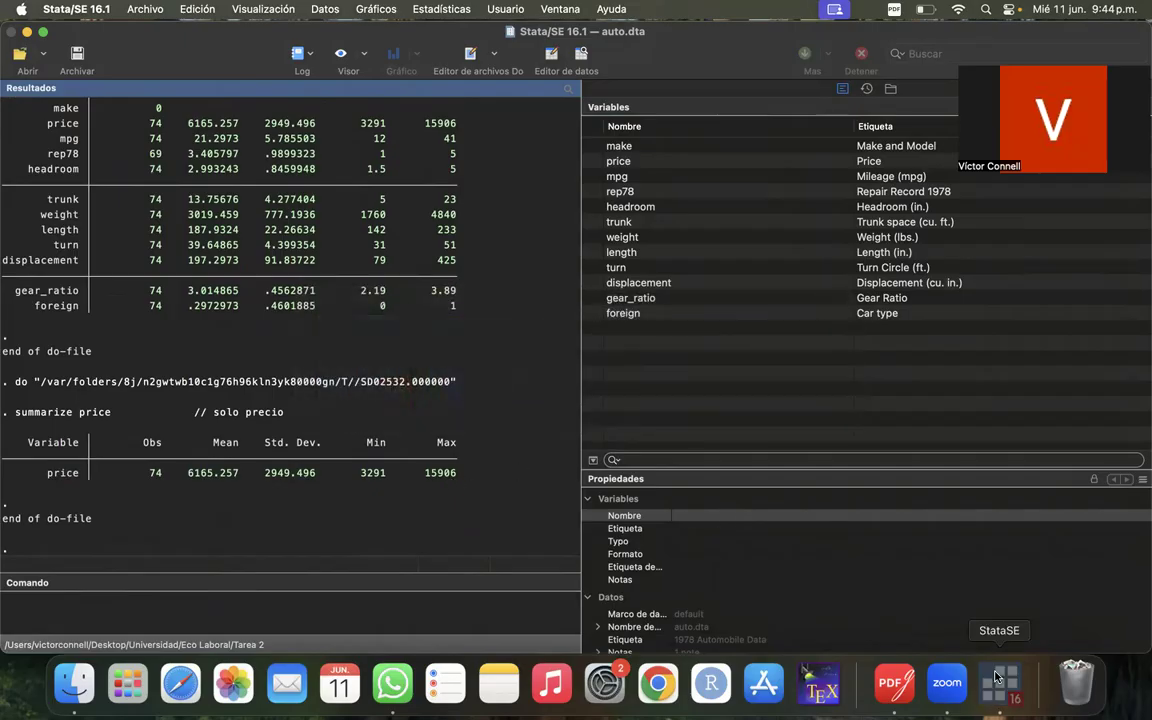
pyautogui.rightClick(997, 678)
pyautogui.click(964, 473)
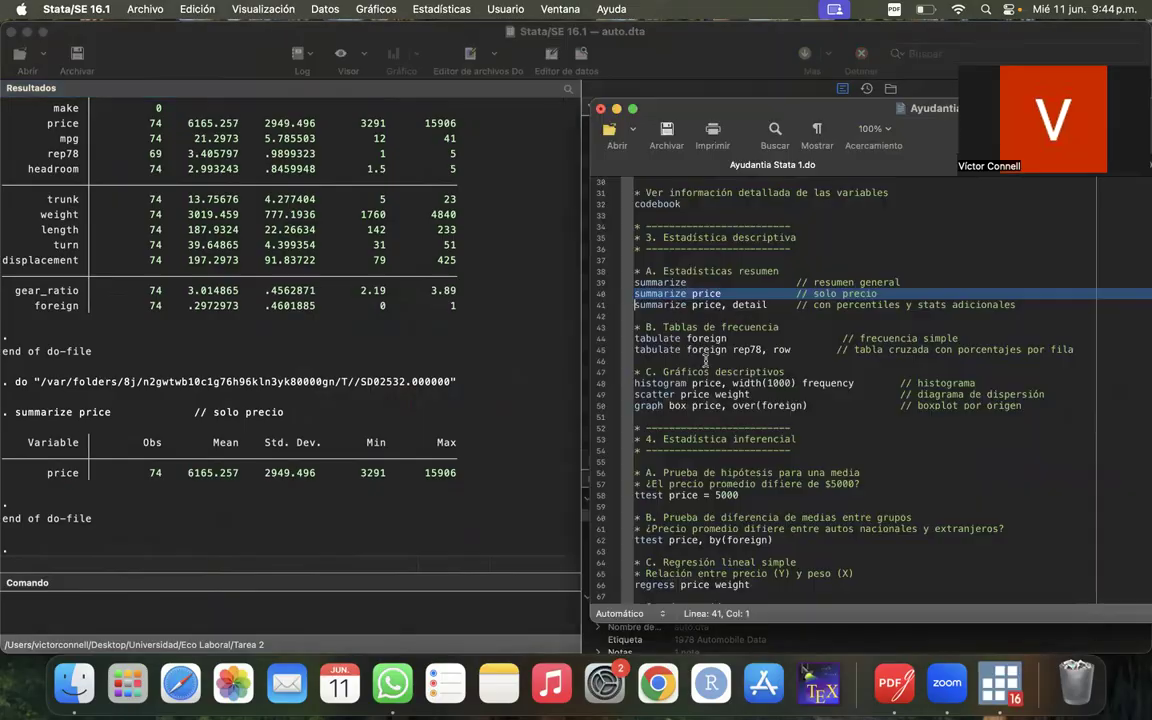
pyautogui.click(600, 308)
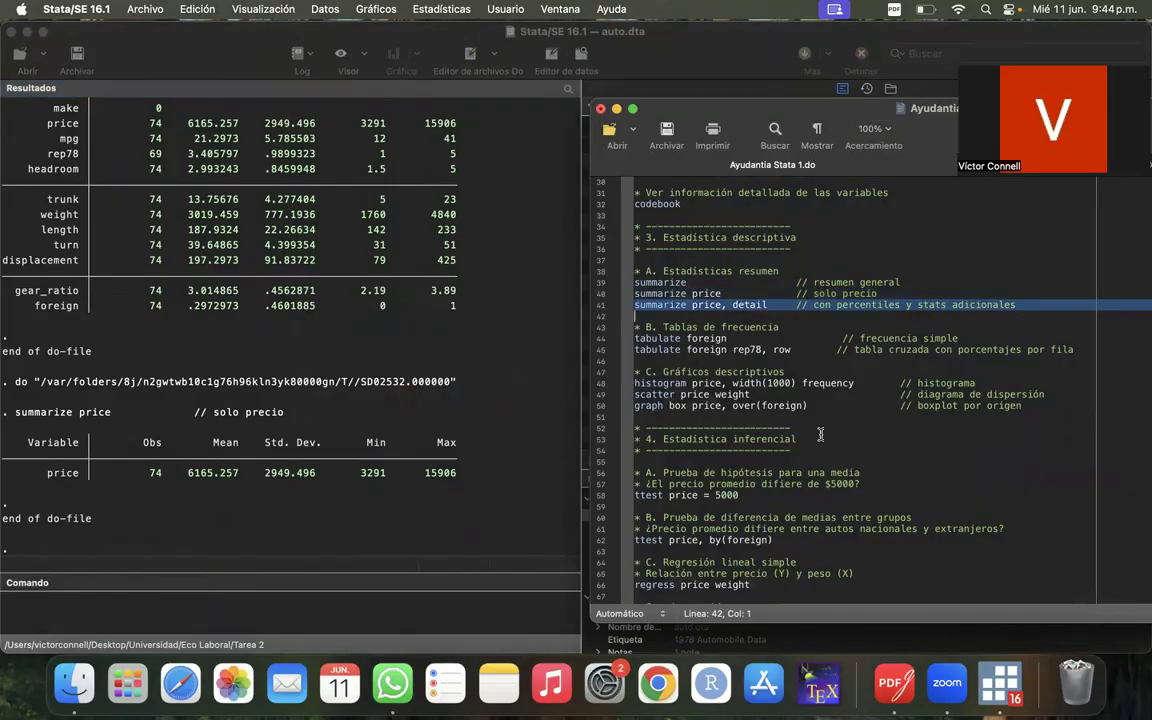
pyautogui.moveTo(760, 110); pyautogui.dragTo(680, 226)
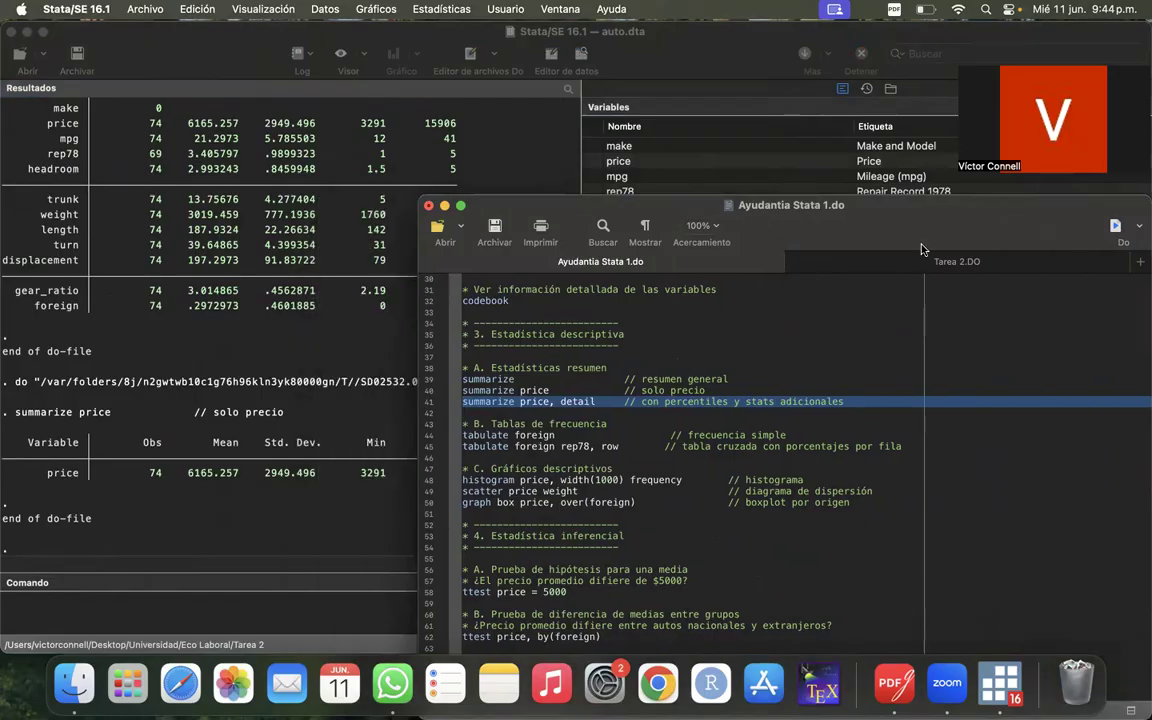
pyautogui.click(1117, 227)
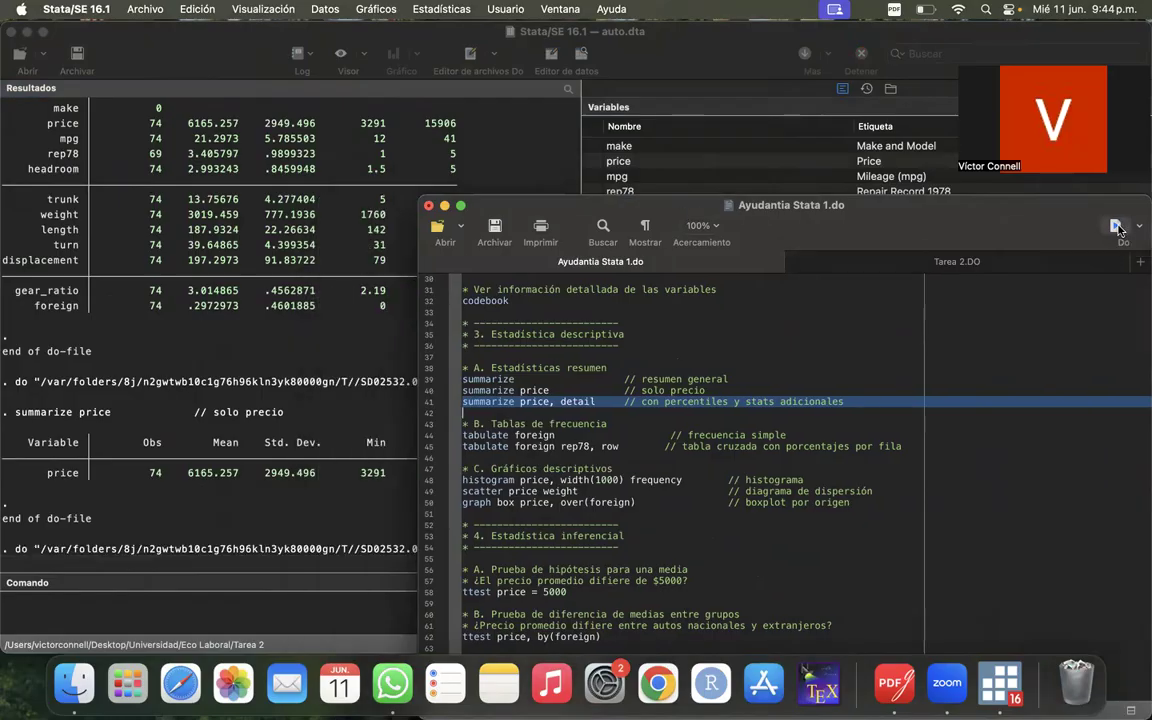
# - Uncover the results and look over the percentiles, variance, skewness and kurtosis of price
pyautogui.moveTo(701, 213); pyautogui.dragTo(996, 213)
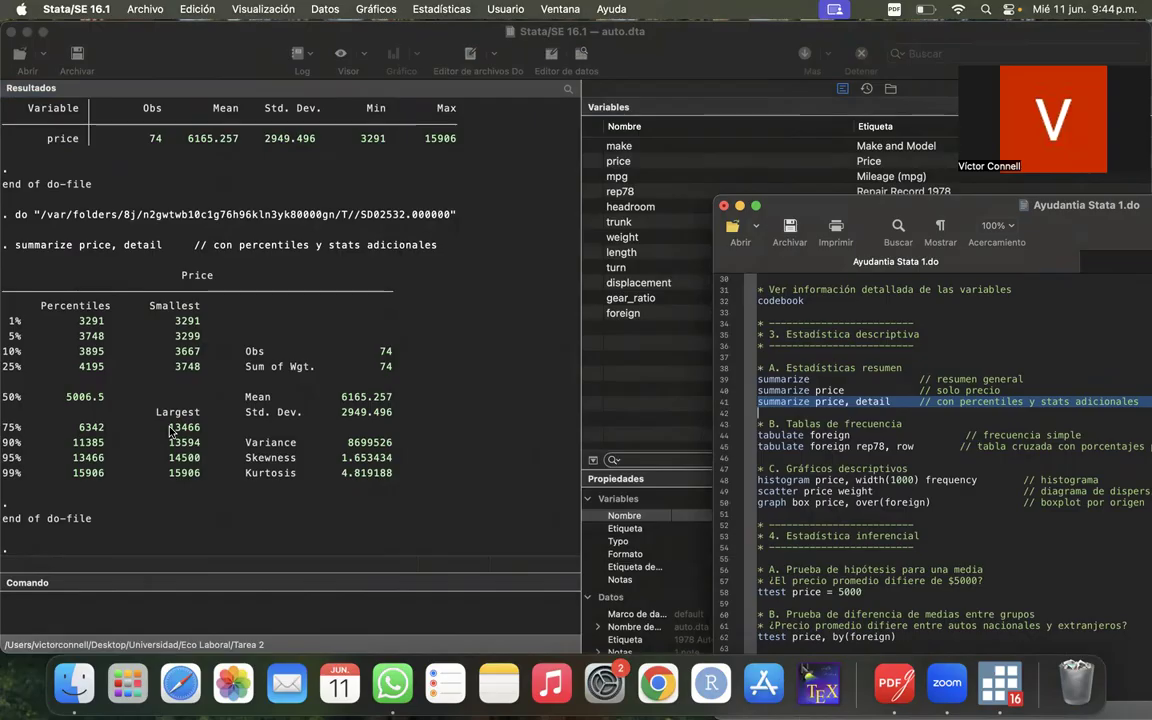
pyautogui.scroll(-10, 965, 531)
pyautogui.scroll(20, 965, 531)
pyautogui.scroll(-10, 965, 531)
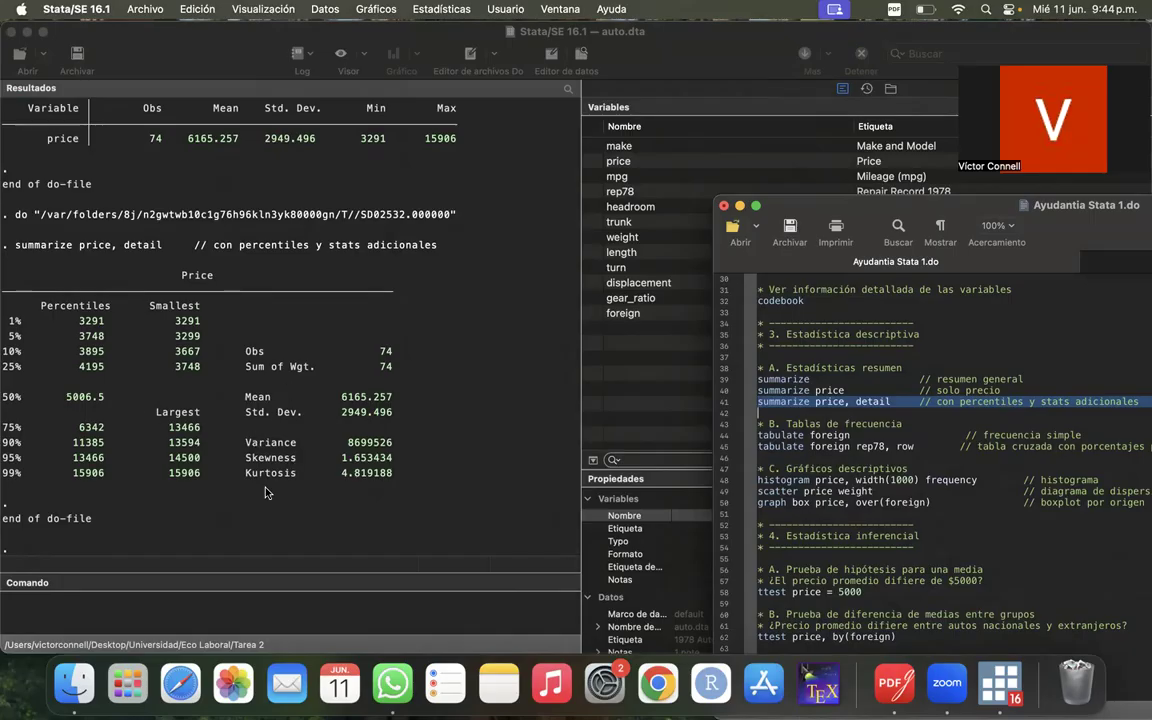
# - Run the tabulate foreign command on line 44 and uncover its frequency table in the results
pyautogui.moveTo(878, 205); pyautogui.dragTo(708, 142)
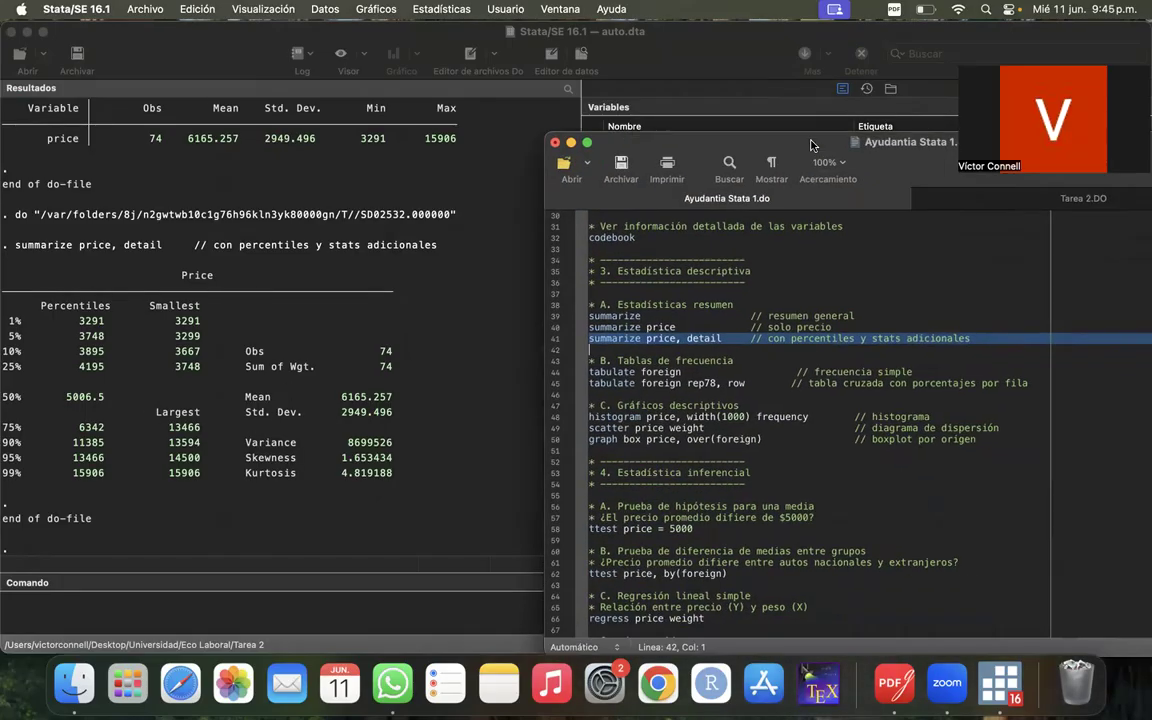
pyautogui.click(555, 371)
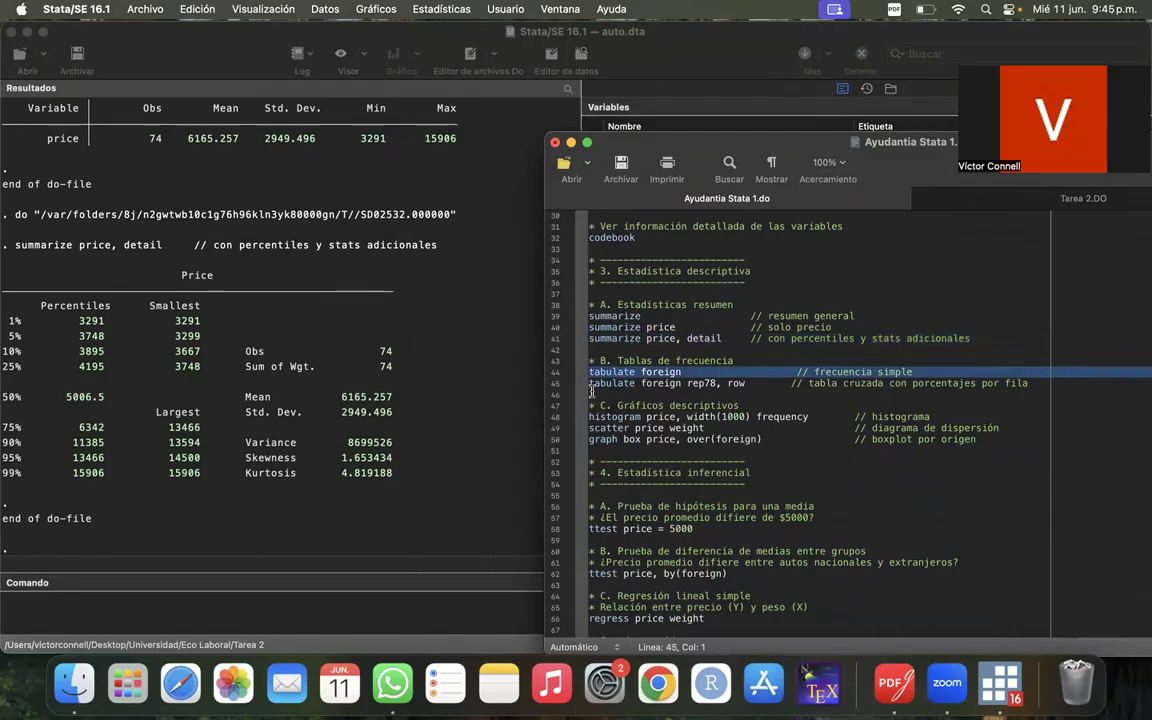
pyautogui.moveTo(760, 143); pyautogui.dragTo(493, 187)
pyautogui.moveTo(565, 243); pyautogui.dragTo(632, 381)
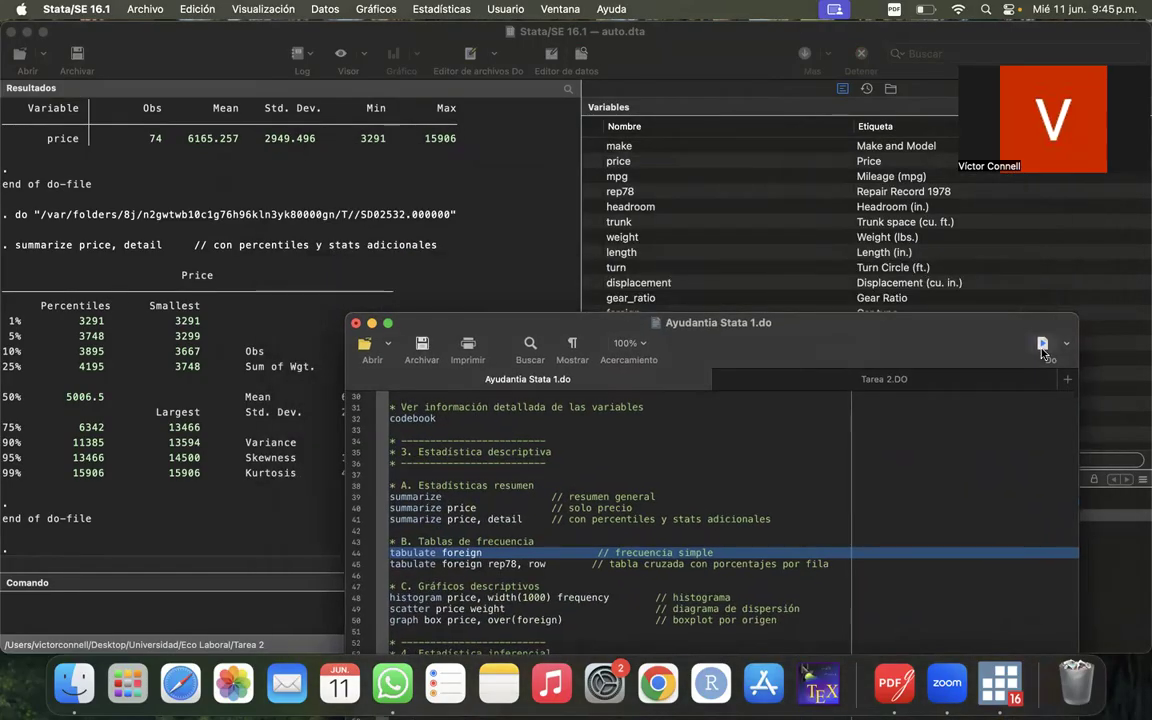
pyautogui.click(1043, 345)
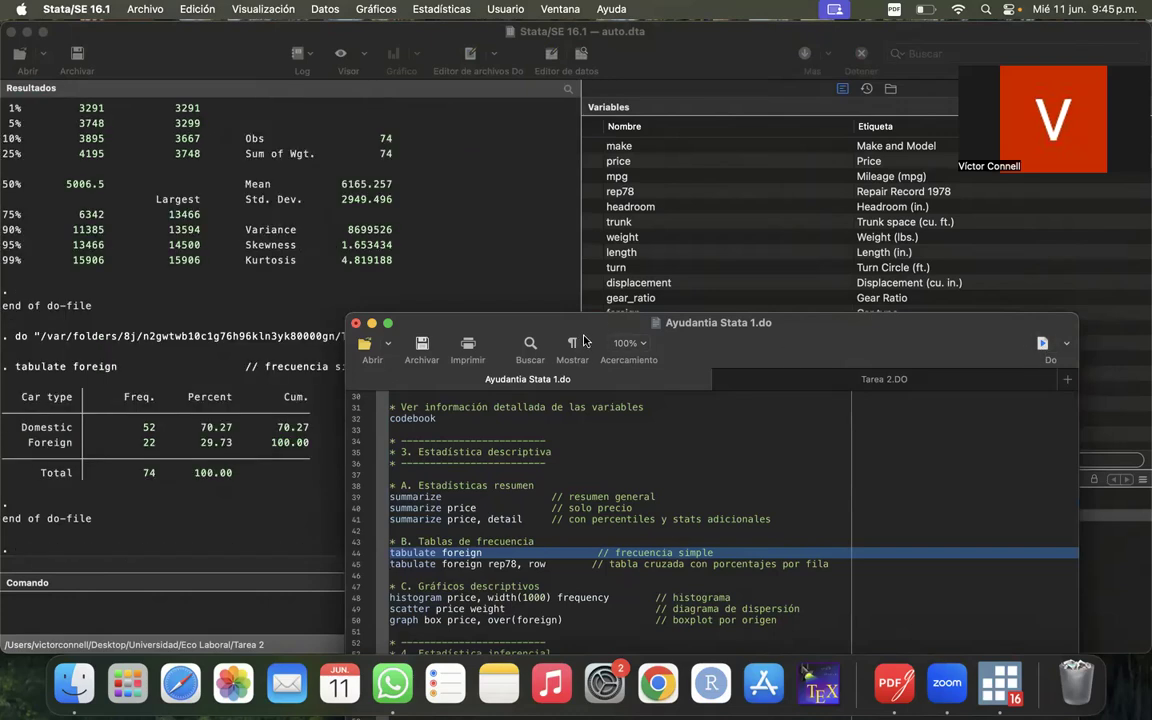
pyautogui.moveTo(618, 318); pyautogui.dragTo(848, 133)
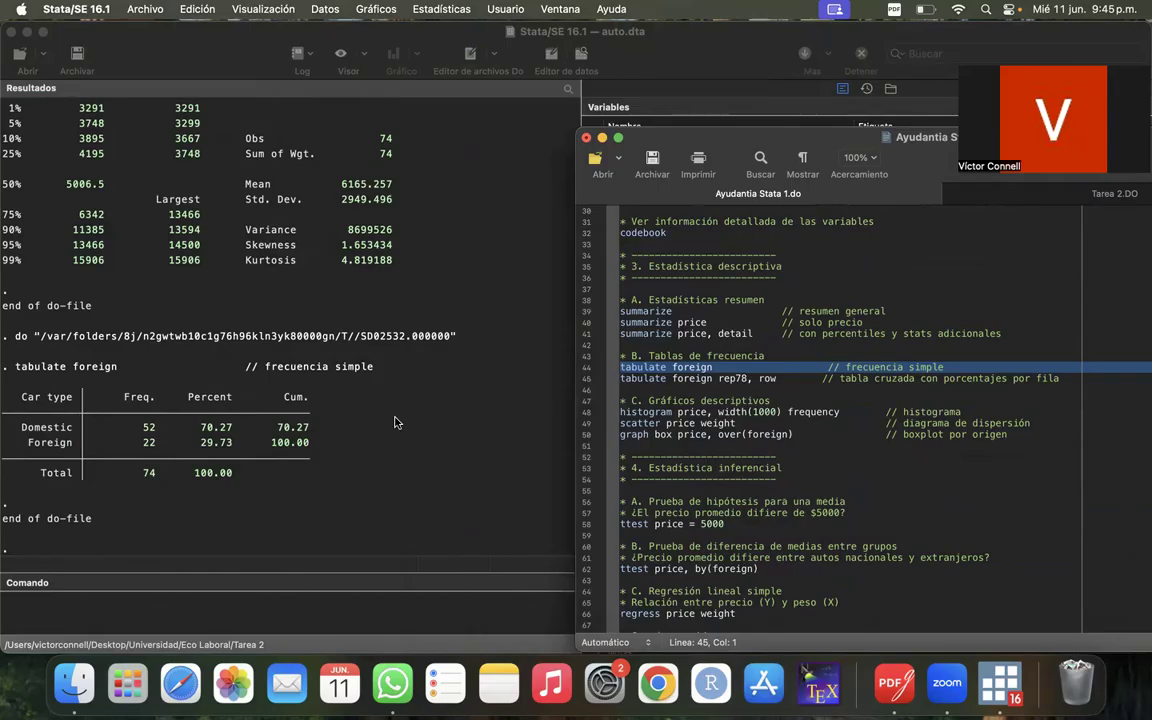
pyautogui.click(42, 438)
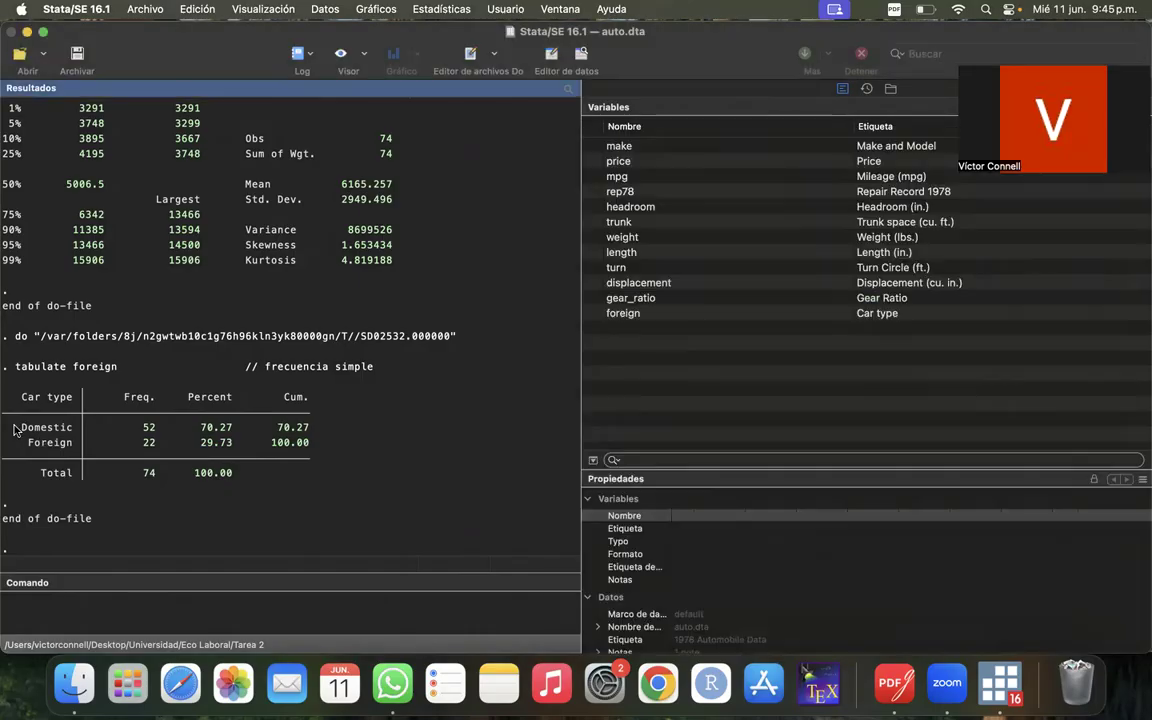
# - Bring Ayudantia Stata 1.do back and run tabulate foreign rep78, row on line 45, keeping the cross table in view
pyautogui.rightClick(985, 704)
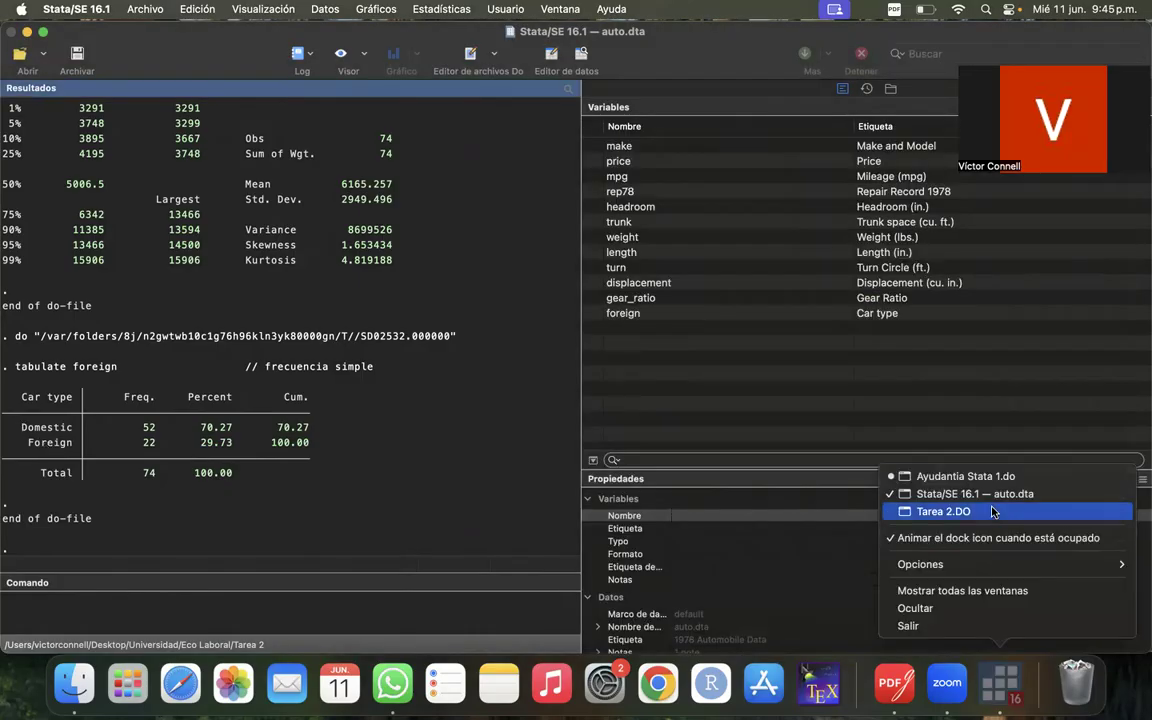
pyautogui.click(968, 477)
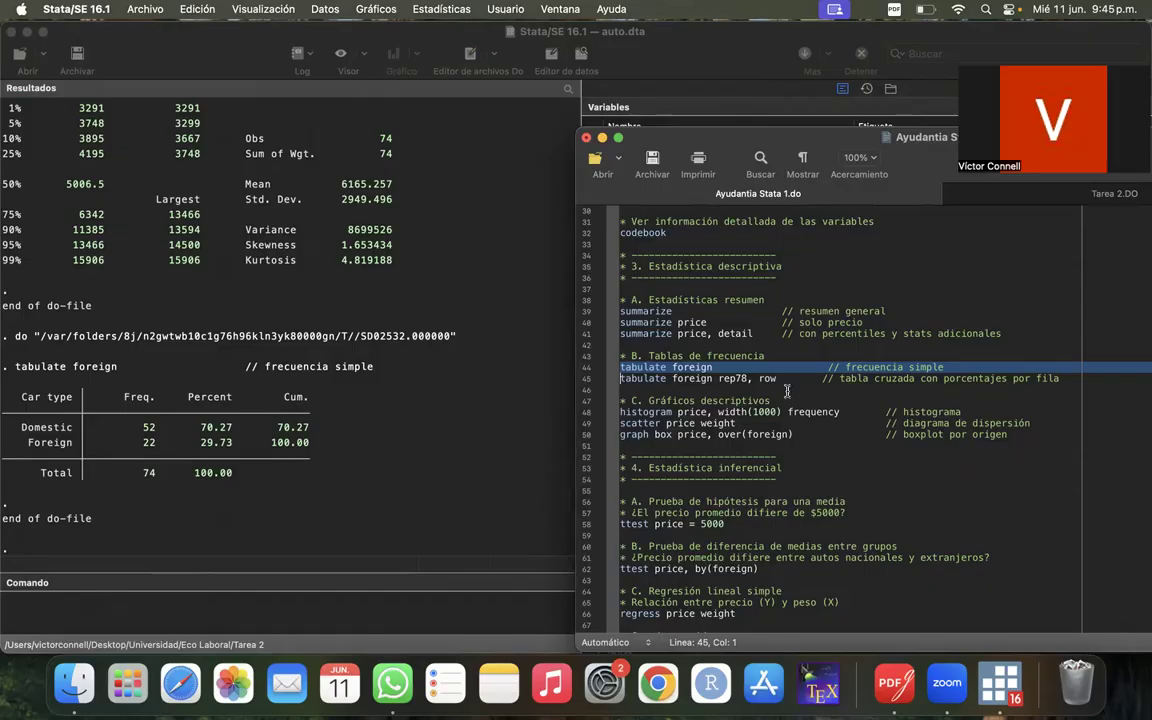
pyautogui.click(586, 382)
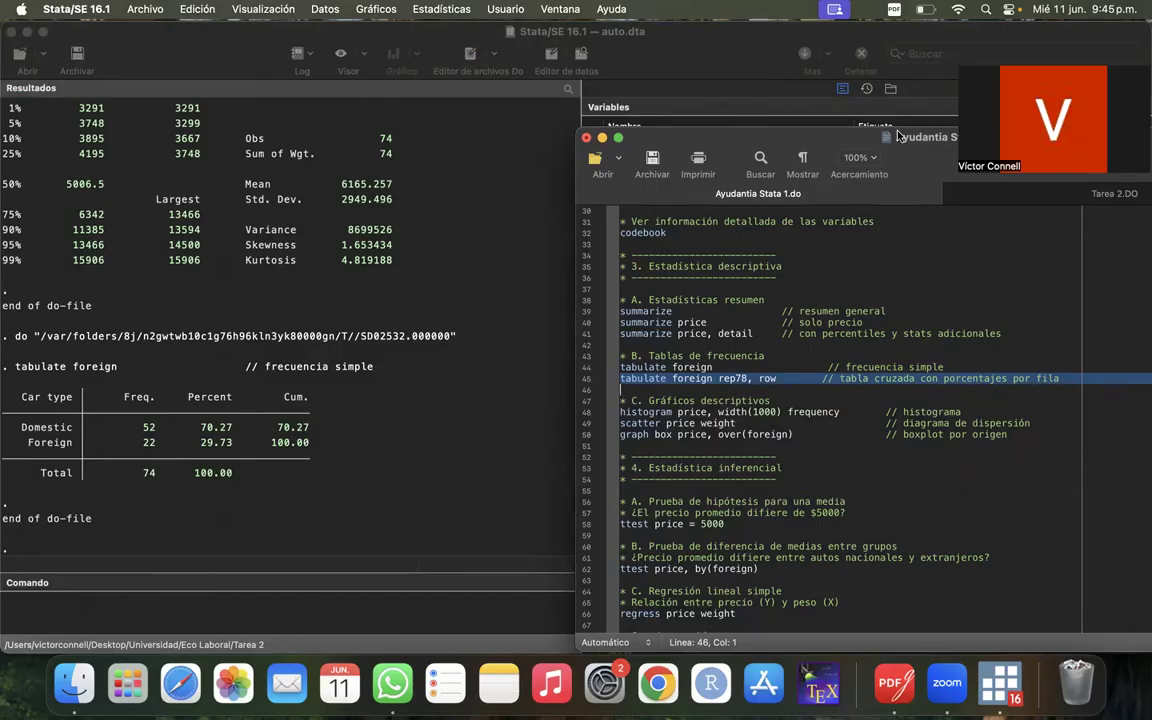
pyautogui.moveTo(826, 140)
pyautogui.mouseDown()
pyautogui.moveTo(631, 188)
pyautogui.moveTo(476, 156)
pyautogui.moveTo(596, 266)
pyautogui.moveTo(625, 263)
pyautogui.moveTo(626, 144)
pyautogui.moveTo(811, 142)
pyautogui.mouseUp()
pyautogui.click(1076, 275)
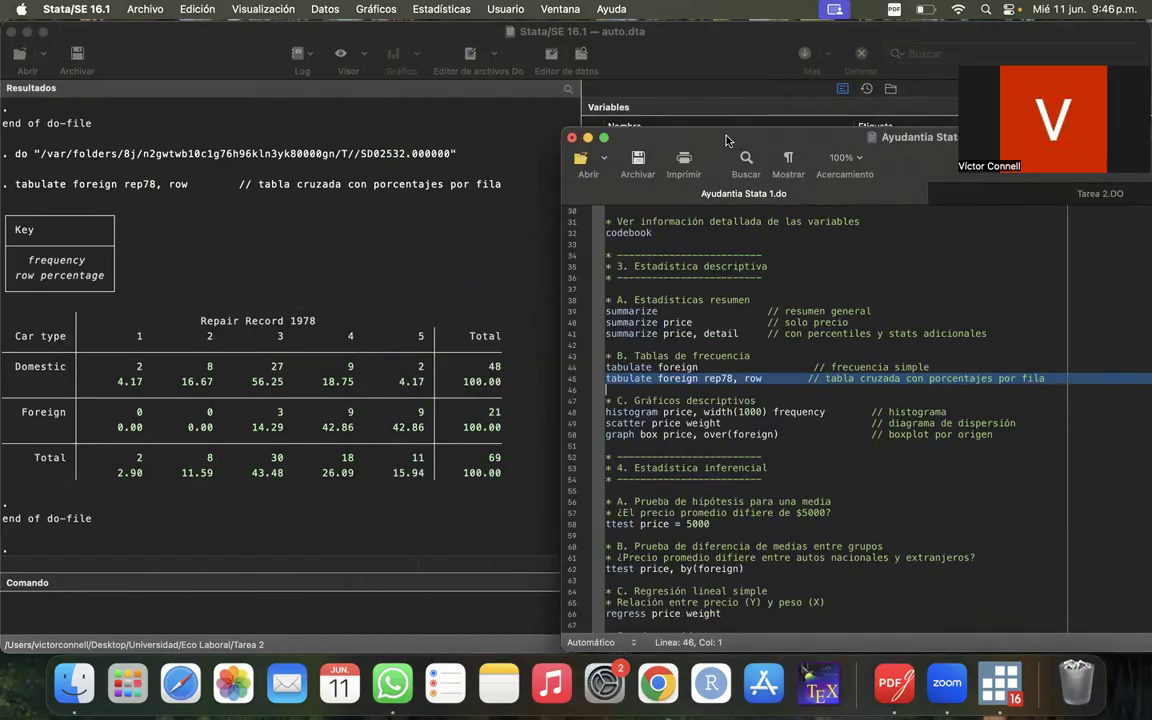
pyautogui.moveTo(656, 132); pyautogui.dragTo(726, 132)
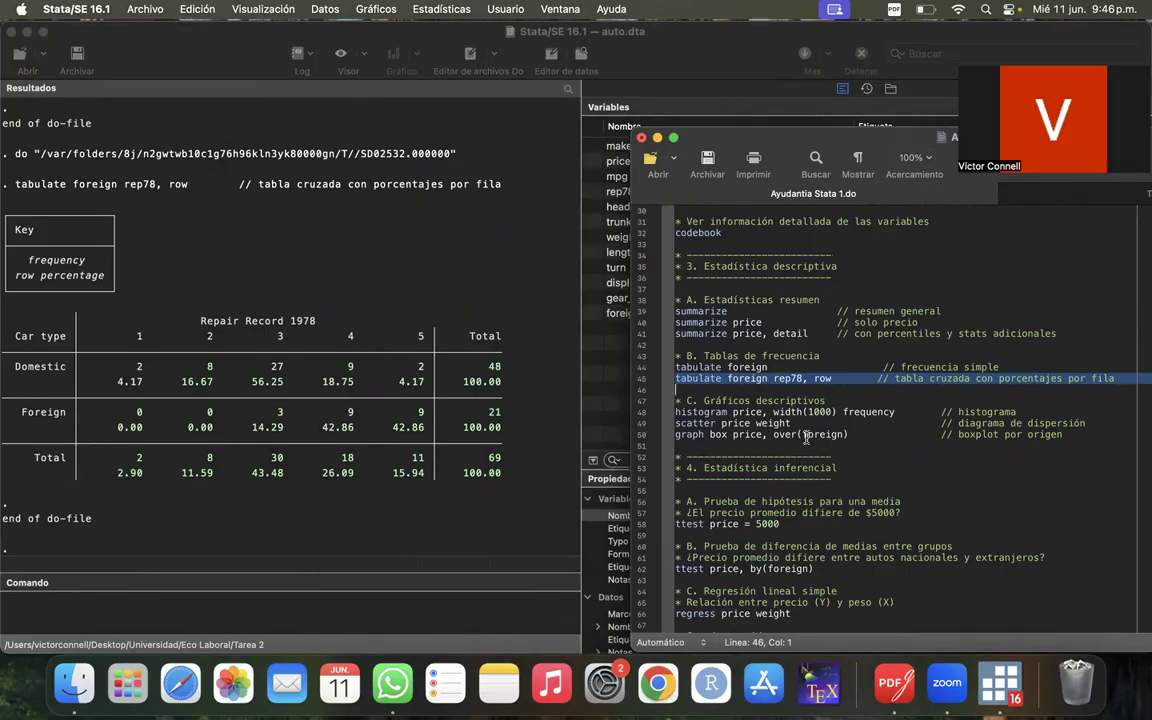
# - Run the histogram price, width(1000) frequency command on line 48 of Ayudantia Stata 1.do and uncover the resulting graph
pyautogui.scroll(-3, 932, 441)
pyautogui.scroll(1, 932, 441)
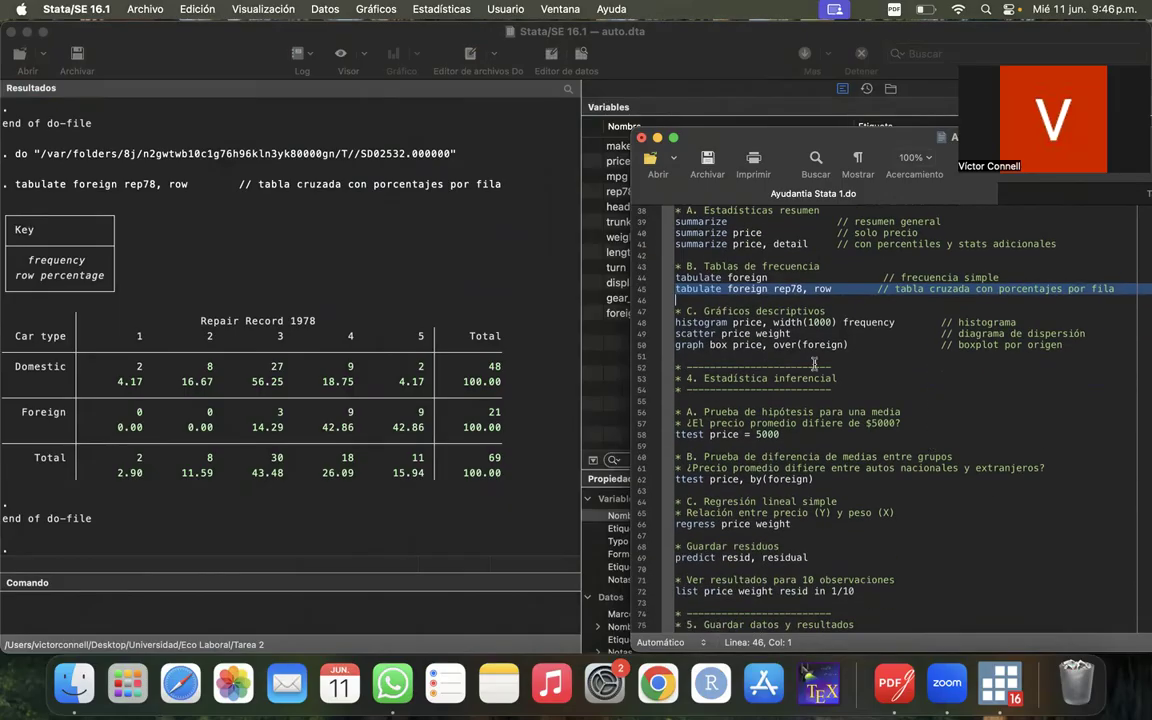
pyautogui.moveTo(700, 130); pyautogui.dragTo(563, 191)
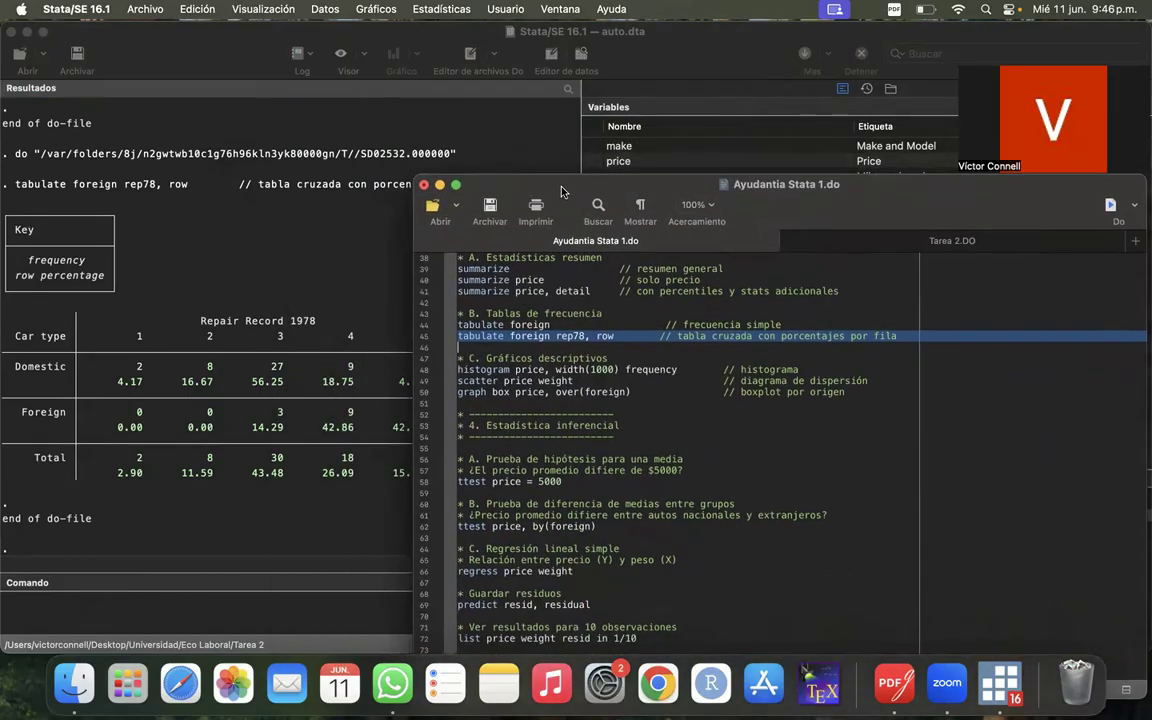
pyautogui.click(423, 372)
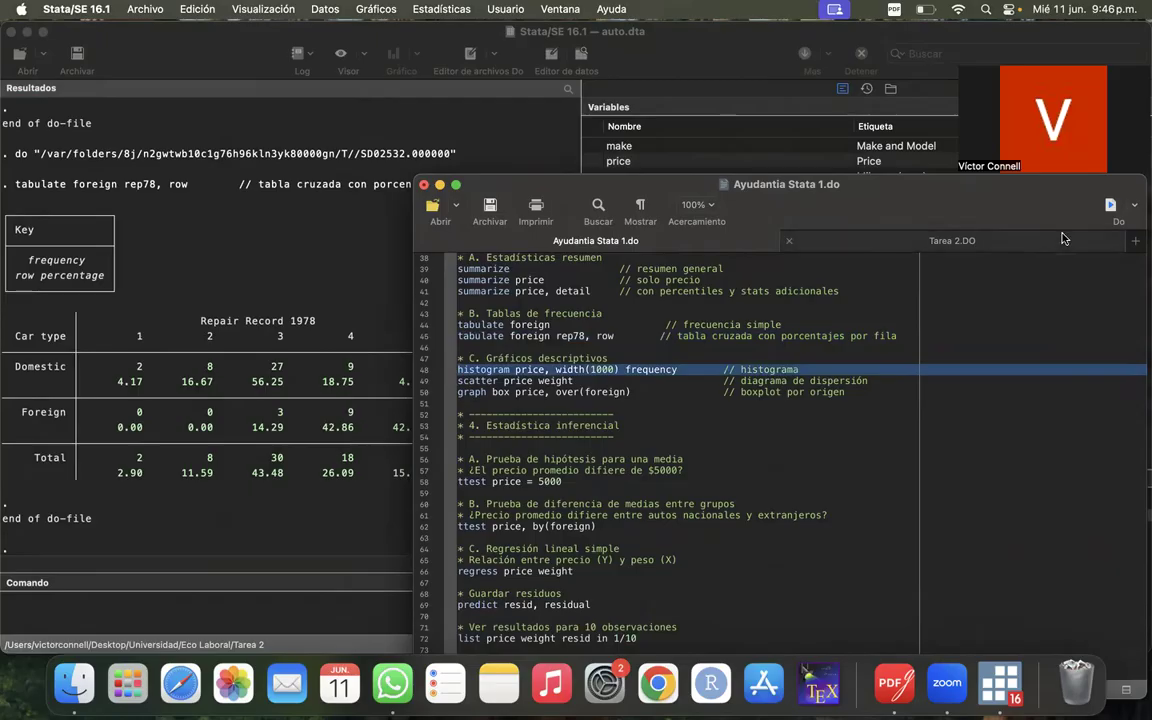
pyautogui.click(1111, 206)
pyautogui.moveTo(655, 187); pyautogui.dragTo(749, 173)
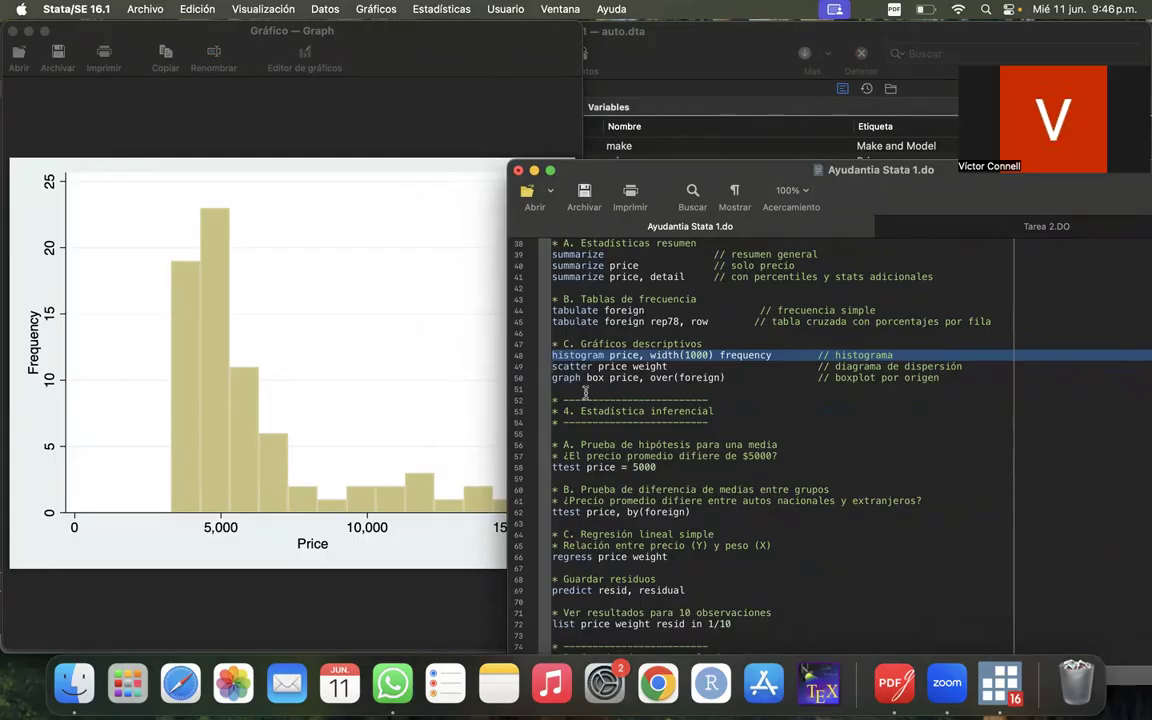
# - Examine the price histogram alongside its command, checking the frequency bars across the full price range
pyautogui.click(282, 443)
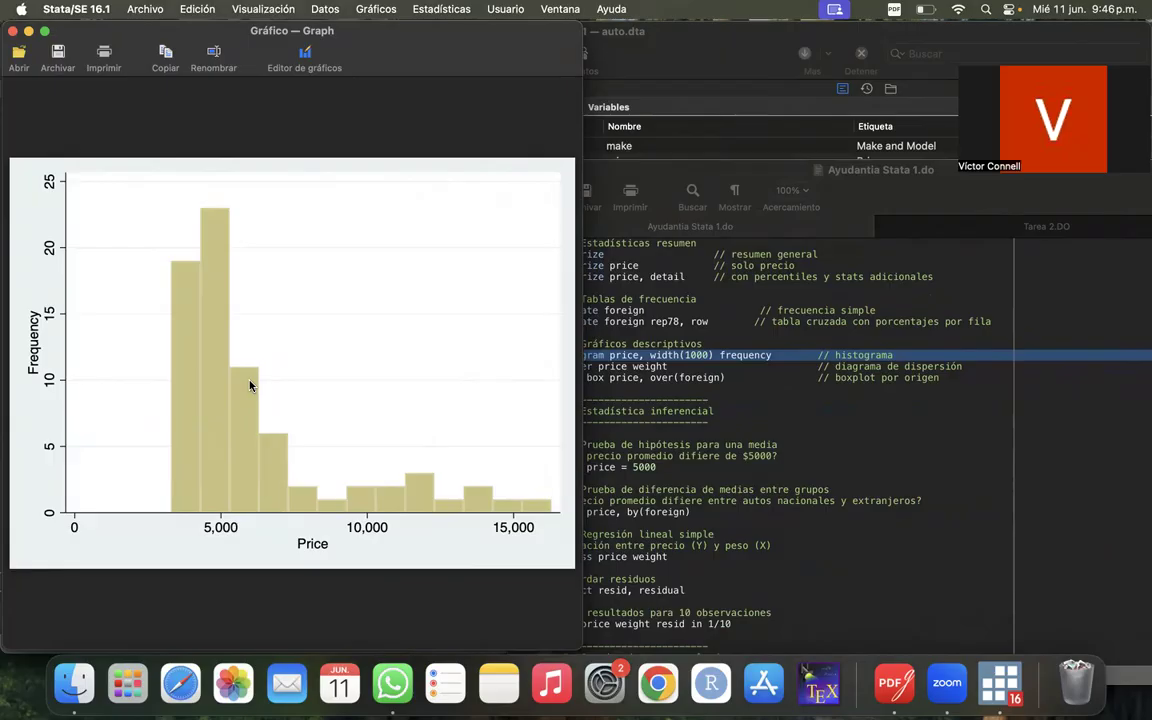
pyautogui.click(714, 368)
pyautogui.click(773, 353)
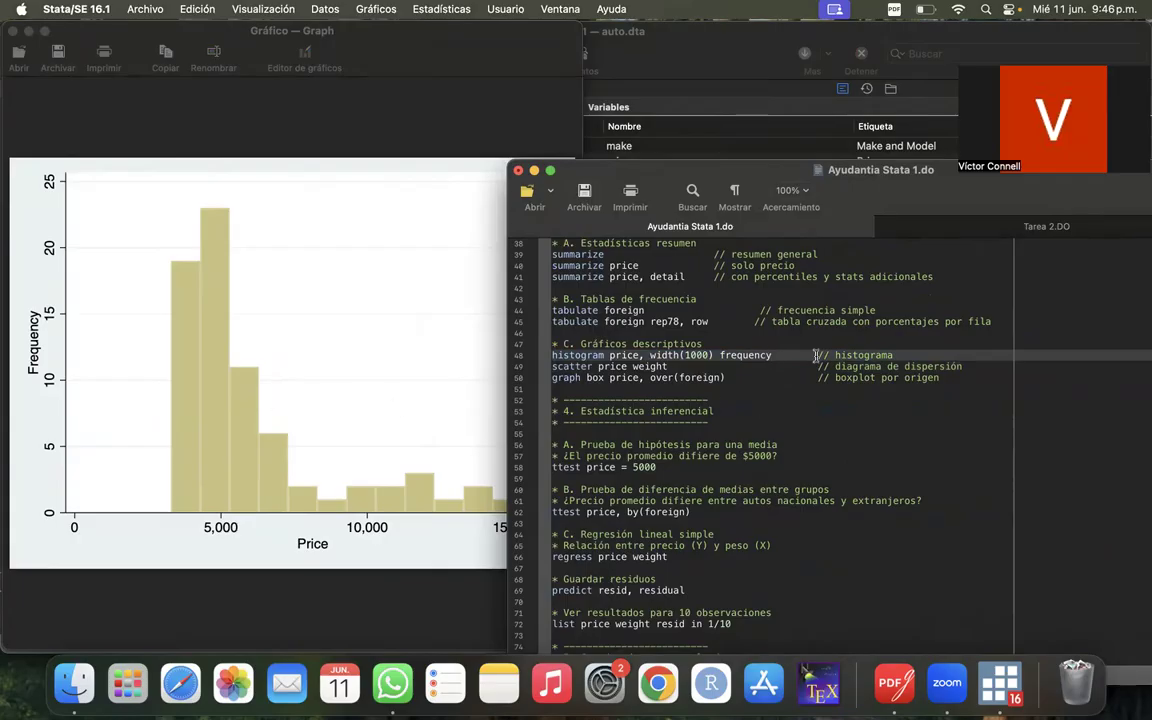
pyautogui.click(330, 101)
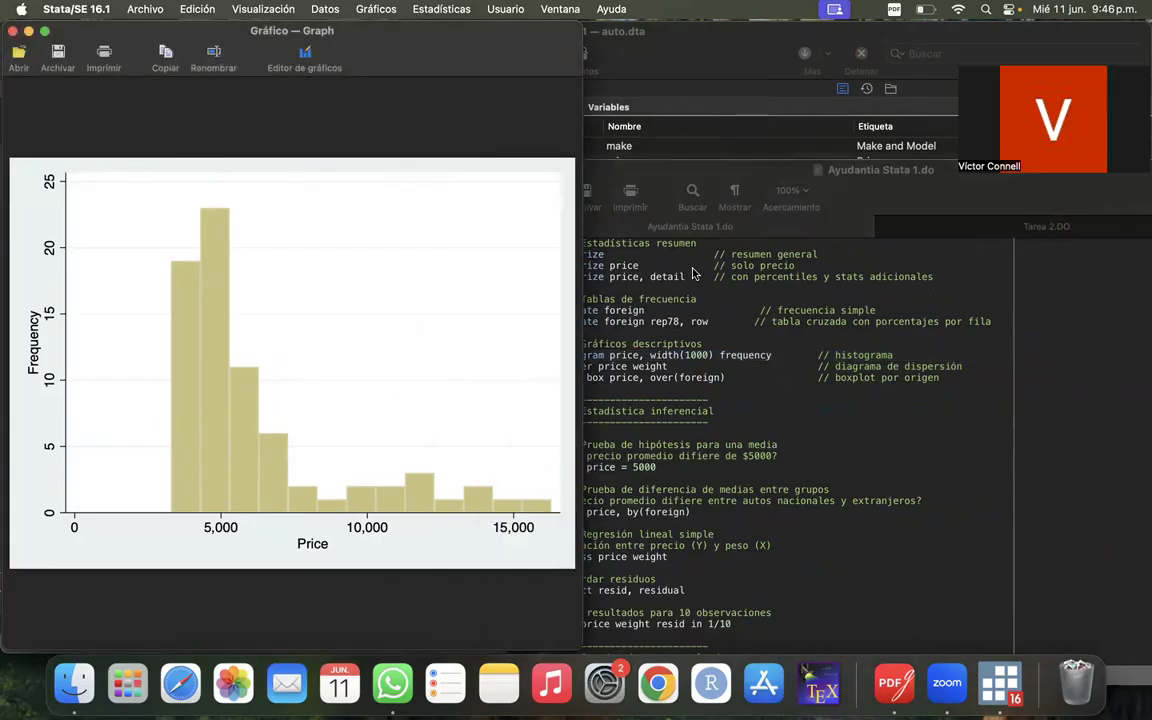
pyautogui.click(639, 342)
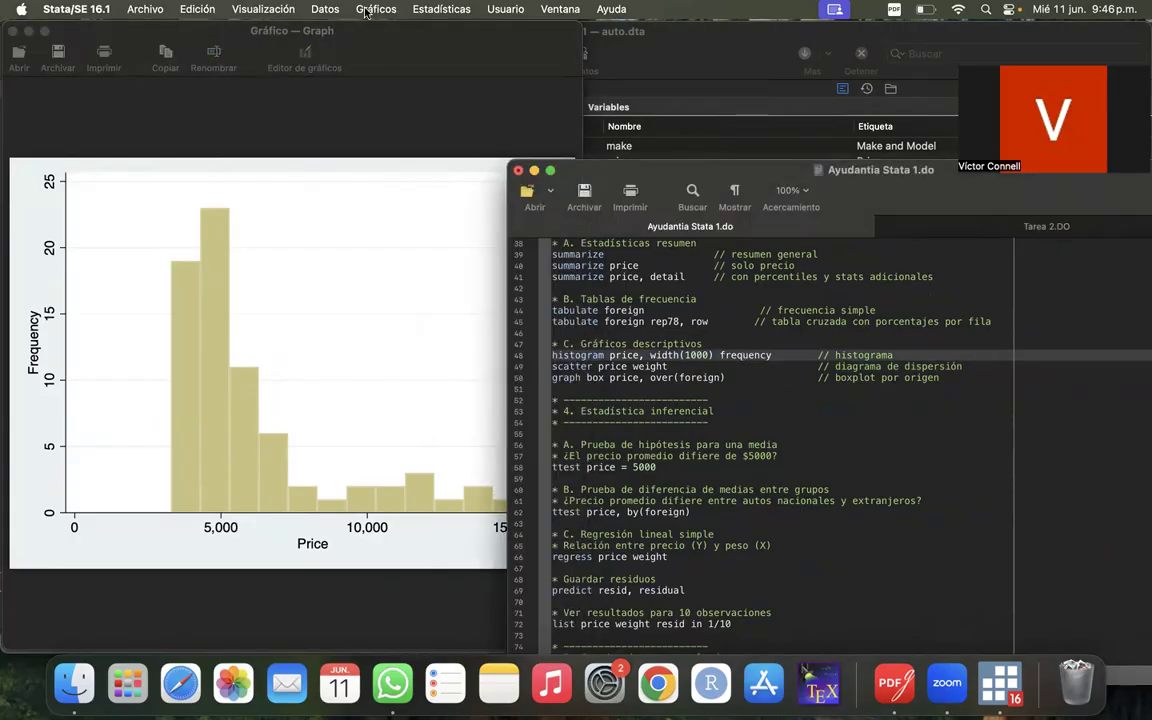
pyautogui.click(385, 70)
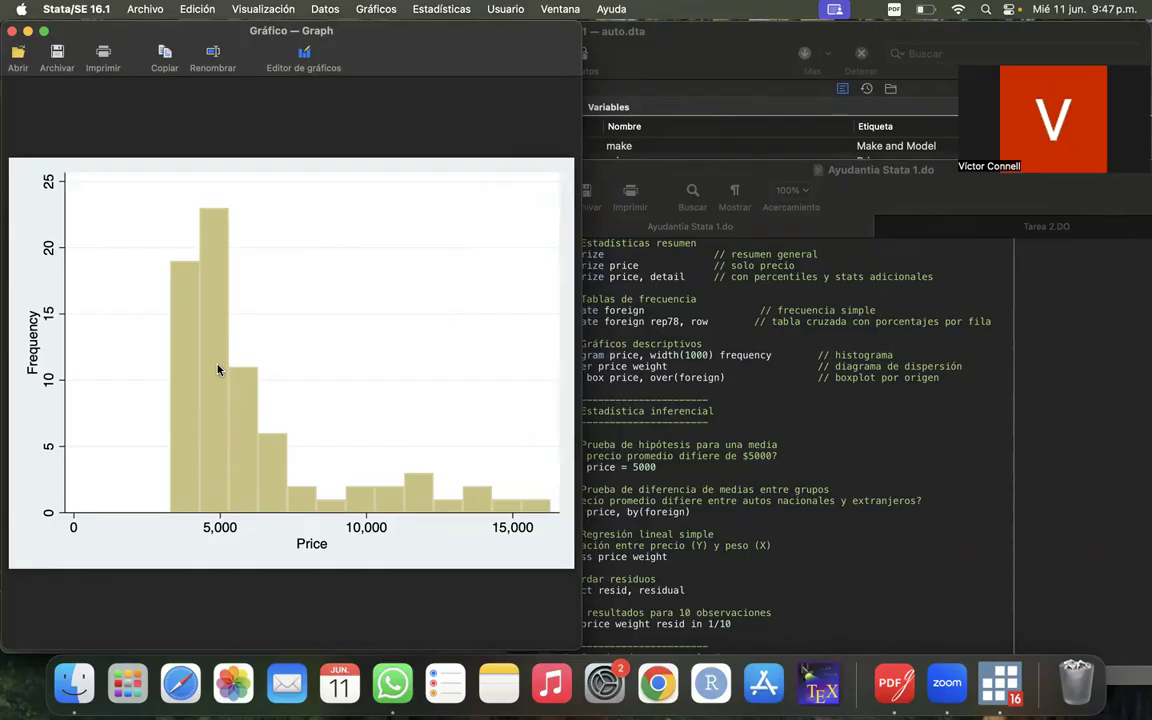
# - Run the scatter price weight command on line 49 and bring the full scatter plot into view
pyautogui.click(586, 403)
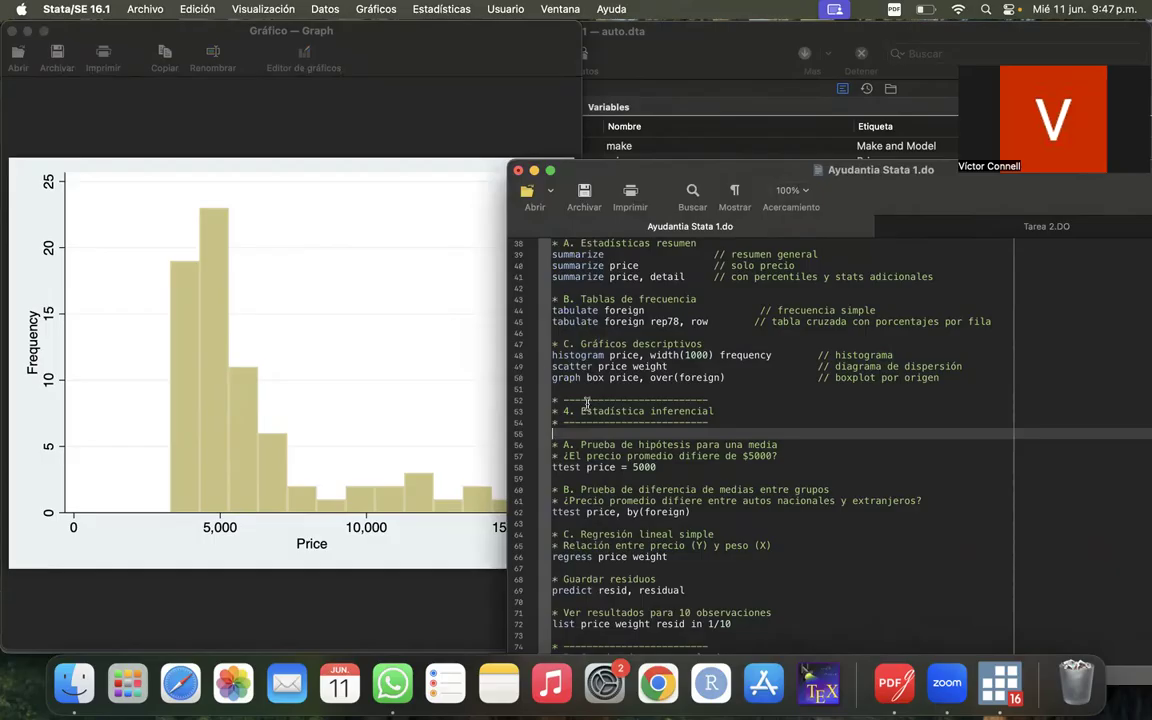
pyautogui.click(517, 366)
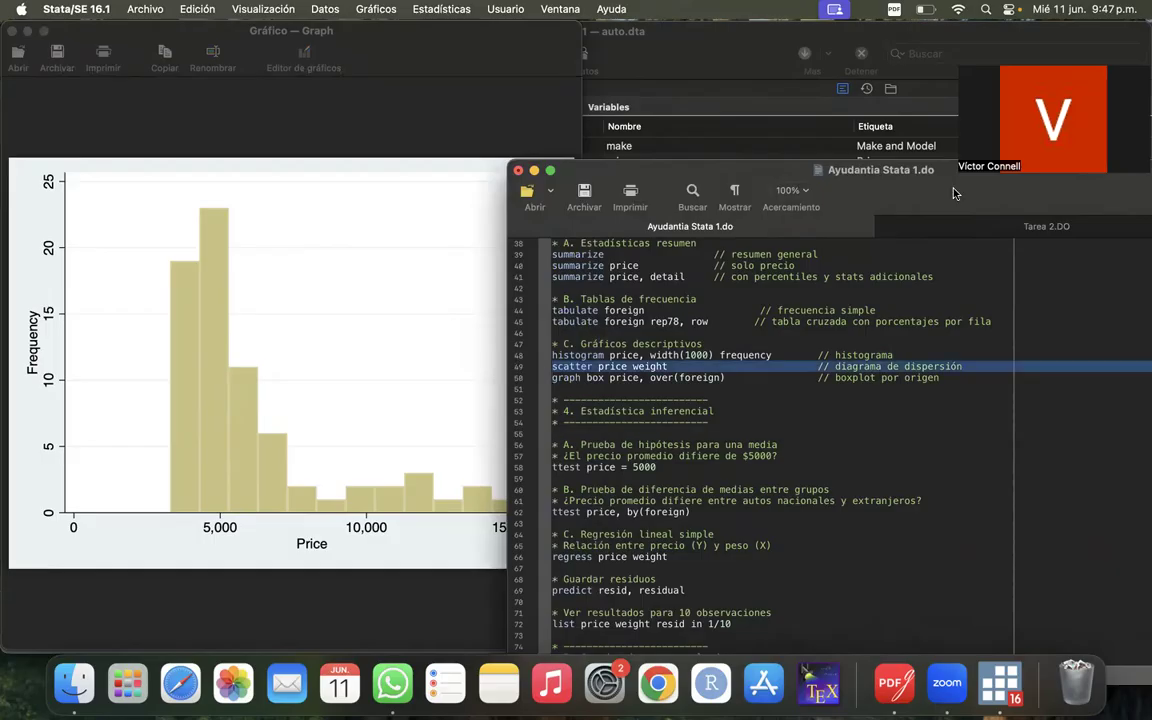
pyautogui.moveTo(953, 193); pyautogui.dragTo(798, 215)
pyautogui.click(1045, 216)
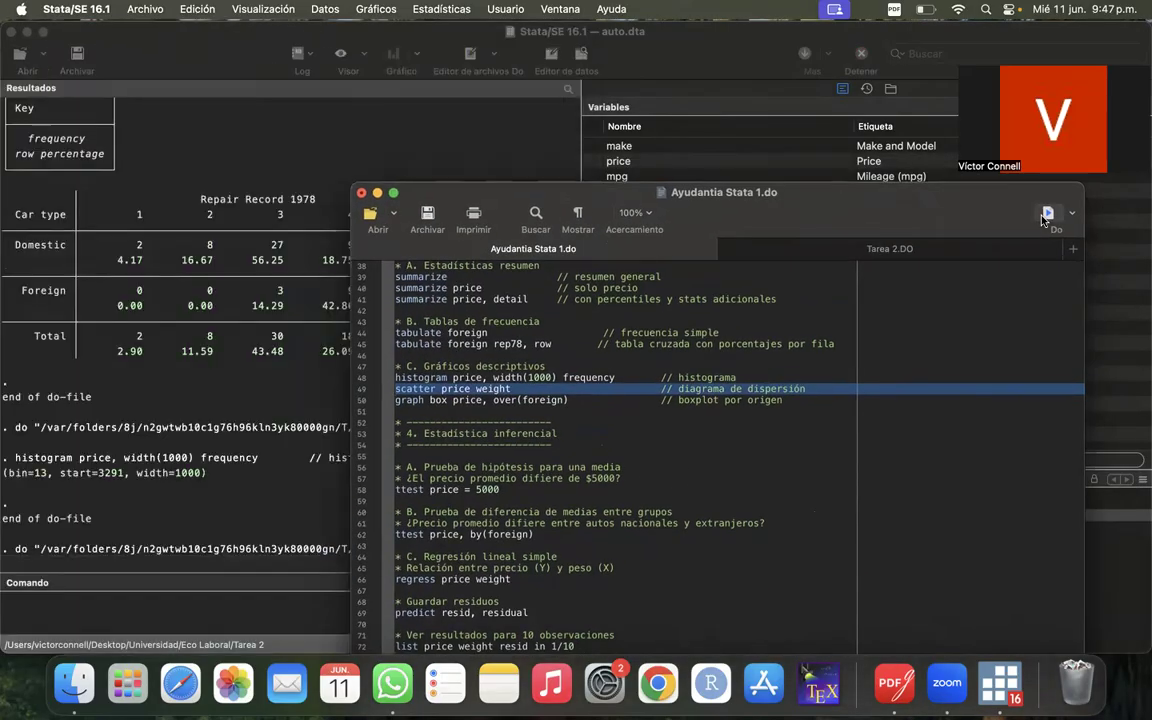
pyautogui.moveTo(643, 195); pyautogui.dragTo(832, 66)
pyautogui.click(365, 321)
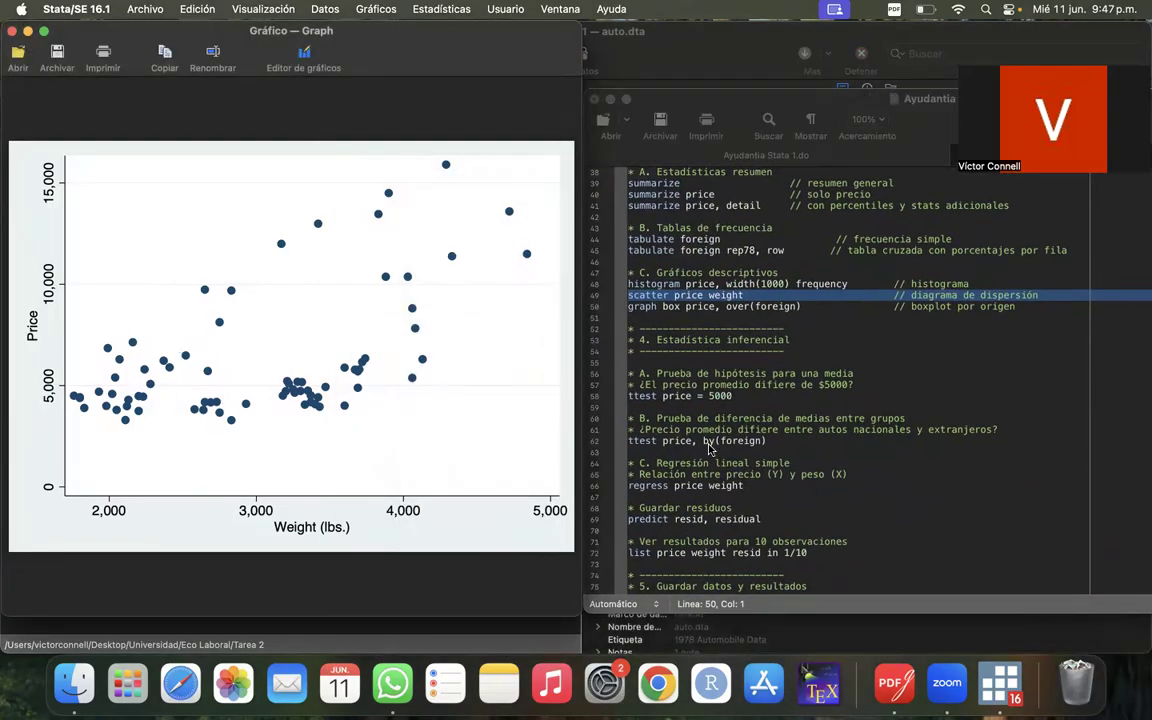
# - Run graph box price, over(foreign) on line 50 of the do-file and bring the full box plot by car origin into view
pyautogui.scroll(-5, 817, 500)
pyautogui.scroll(2, 817, 491)
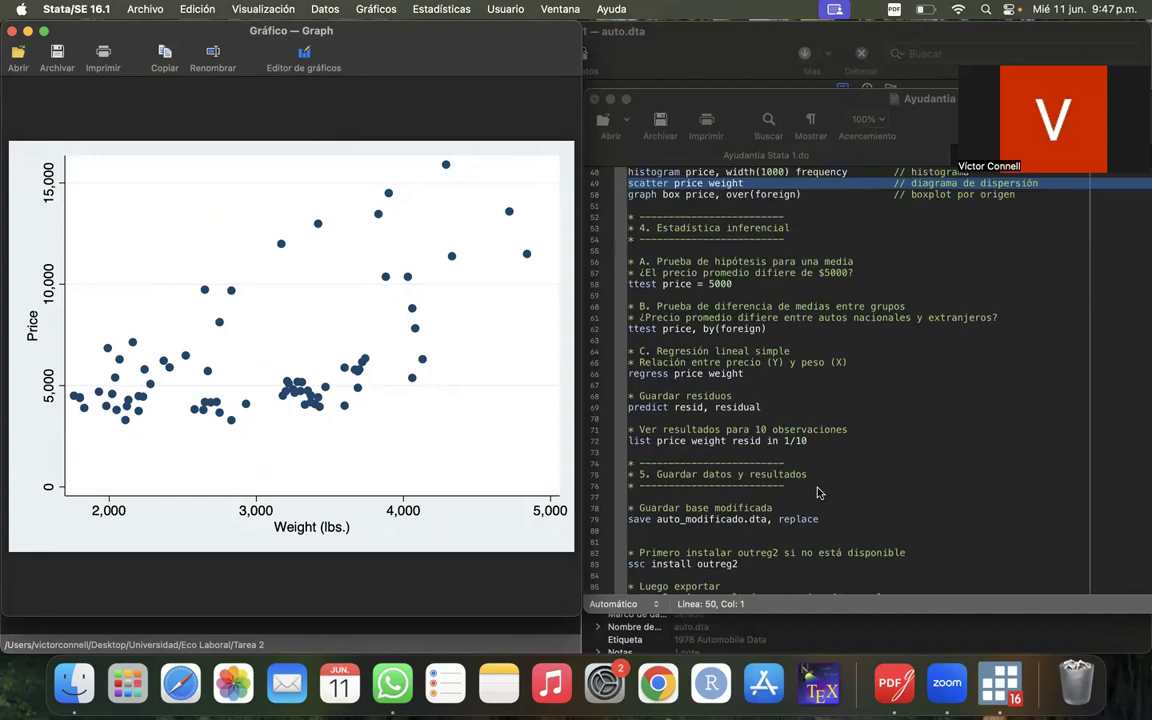
pyautogui.scroll(-3, 817, 492)
pyautogui.scroll(10, 817, 492)
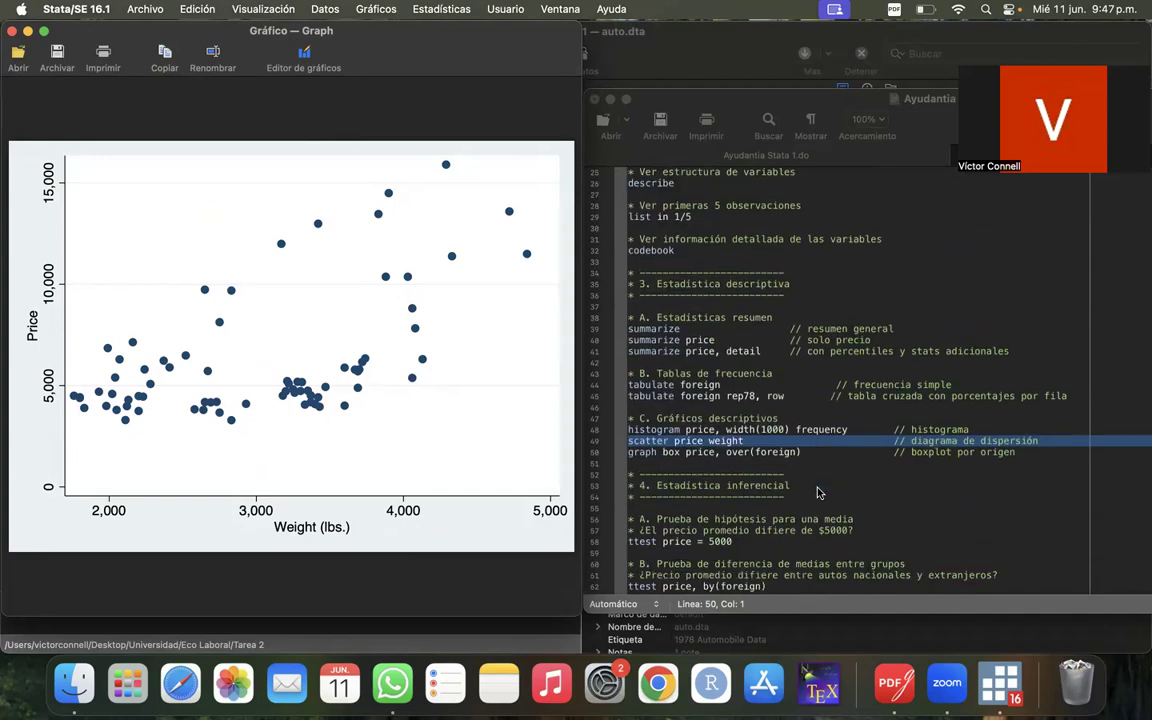
pyautogui.scroll(-4, 817, 492)
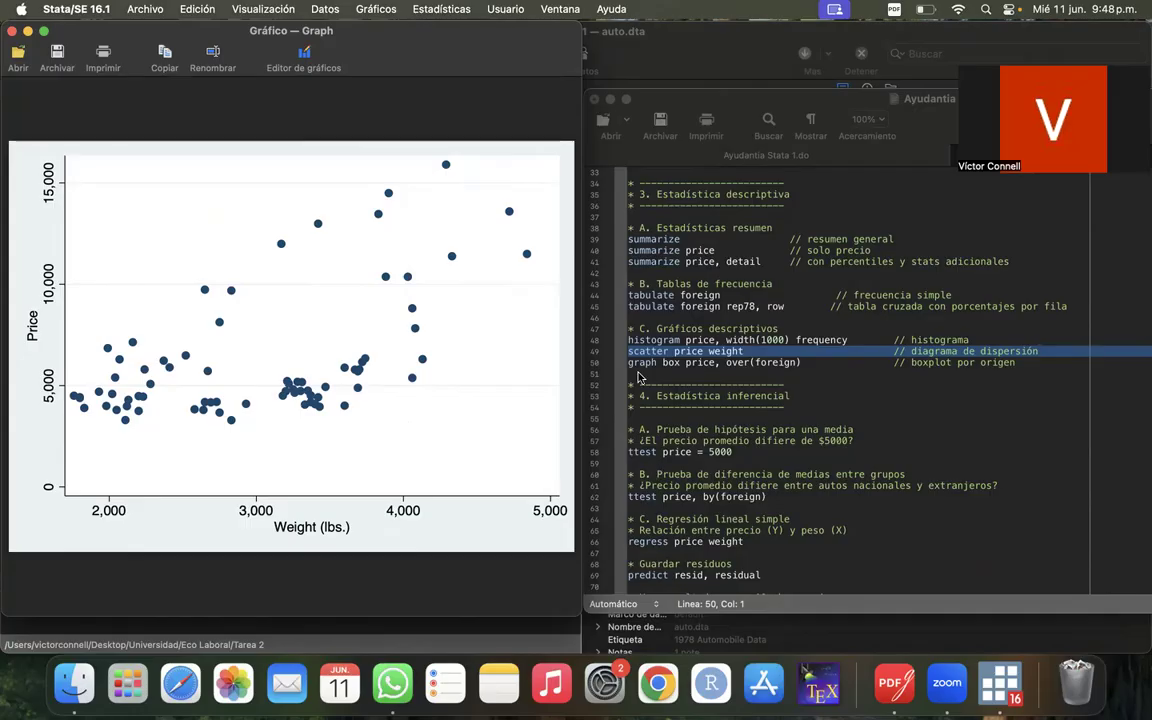
pyautogui.click(596, 366)
pyautogui.click(596, 366)
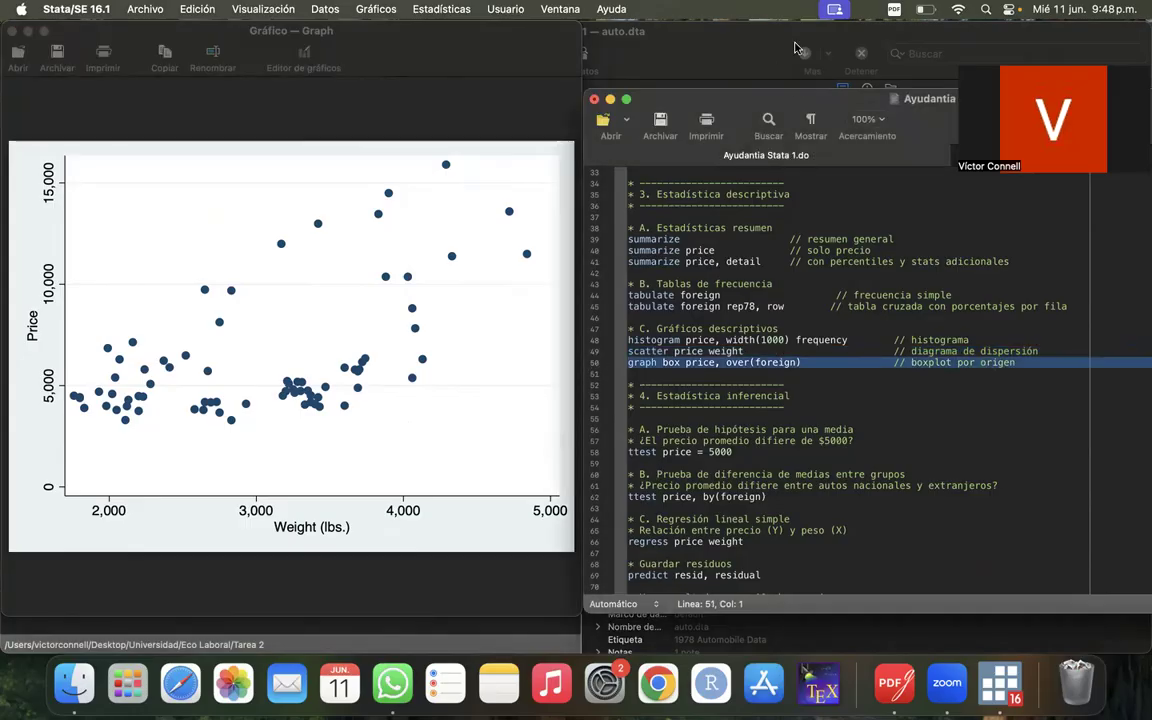
pyautogui.moveTo(784, 99); pyautogui.dragTo(517, 149)
pyautogui.moveTo(465, 234); pyautogui.dragTo(462, 231)
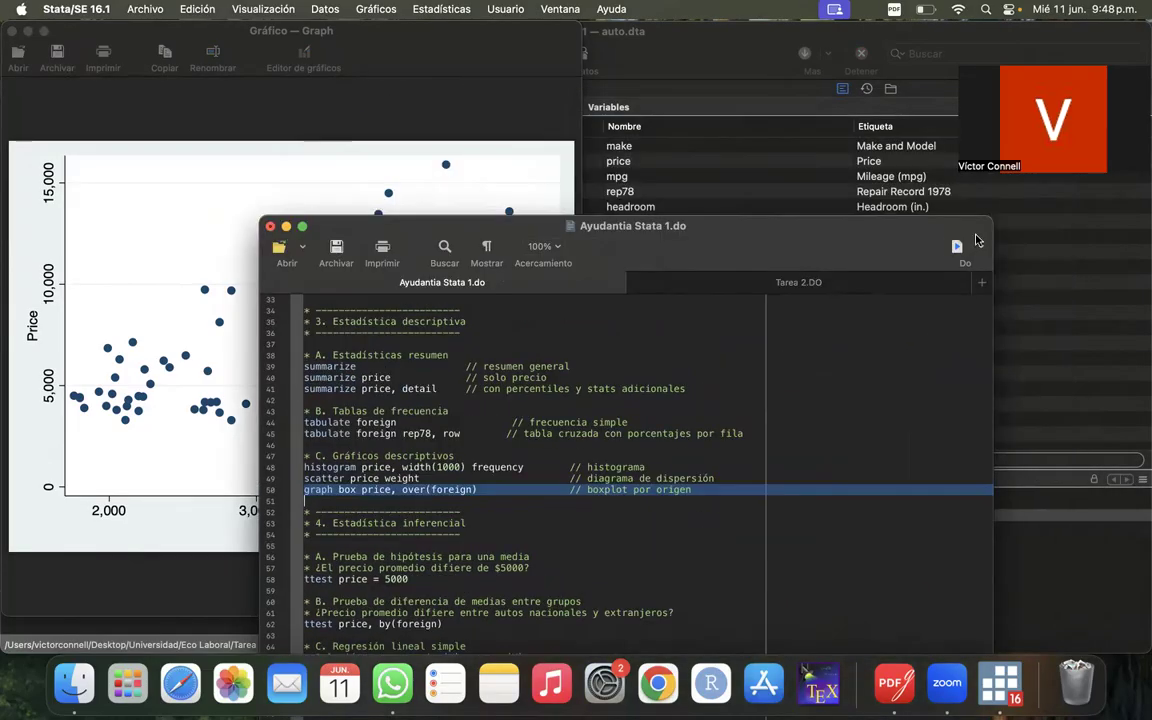
pyautogui.click(956, 248)
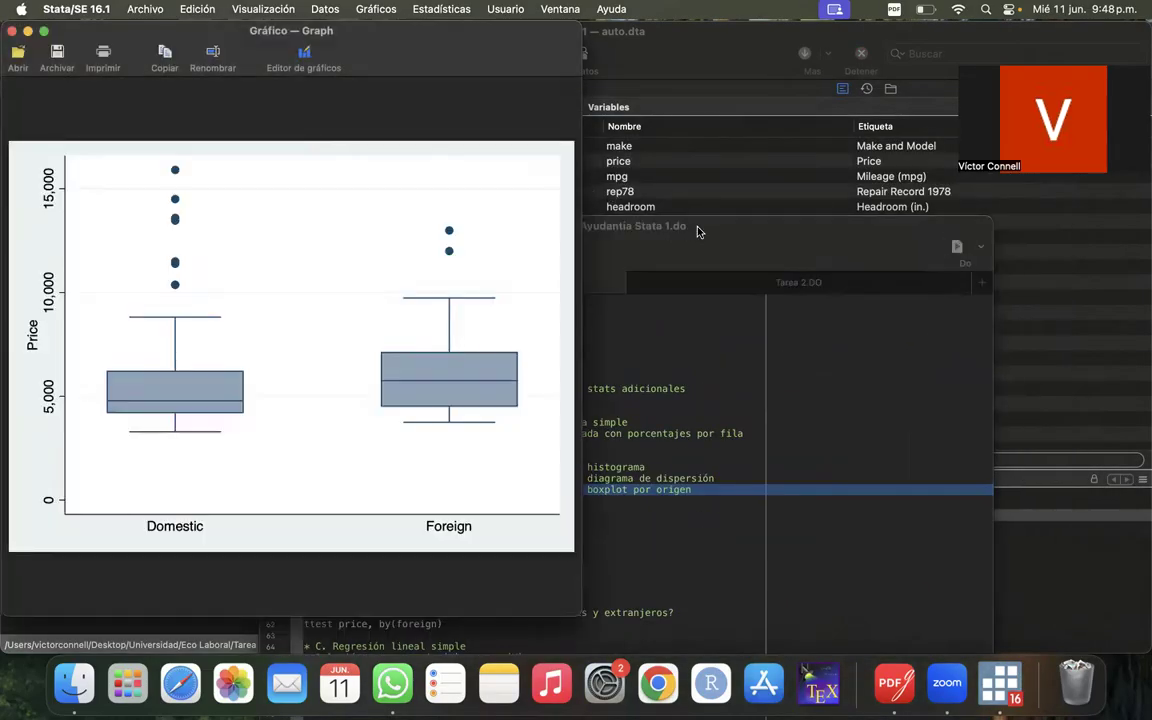
pyautogui.click(630, 226)
pyautogui.moveTo(630, 226); pyautogui.dragTo(869, 205)
pyautogui.click(355, 458)
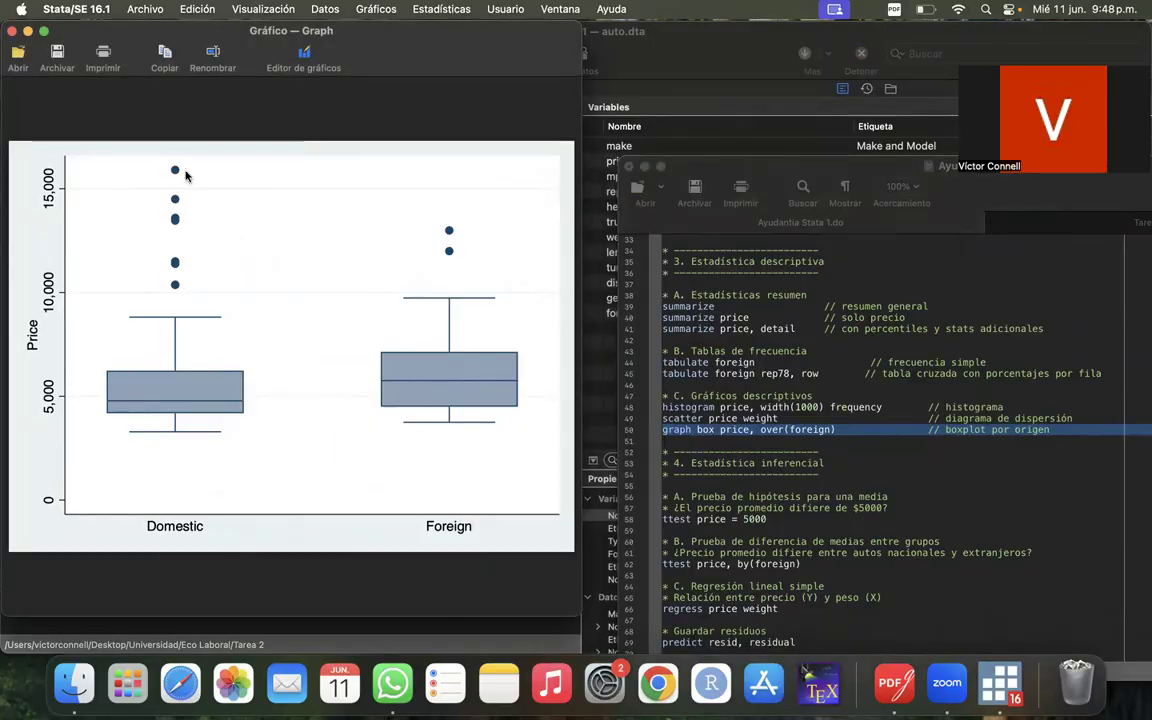
# - Close the box plot's graph window and return to the inferential statistics section of Ayudantia Stata 1.do
pyautogui.click(720, 350)
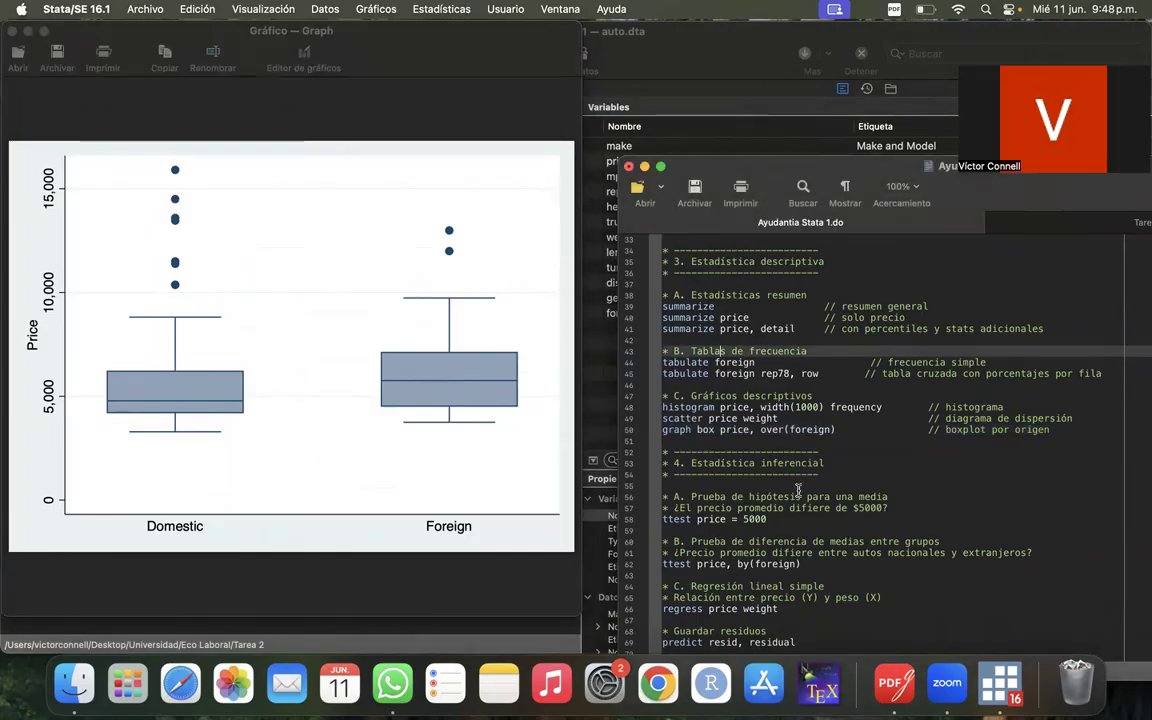
pyautogui.moveTo(829, 167); pyautogui.dragTo(610, 131)
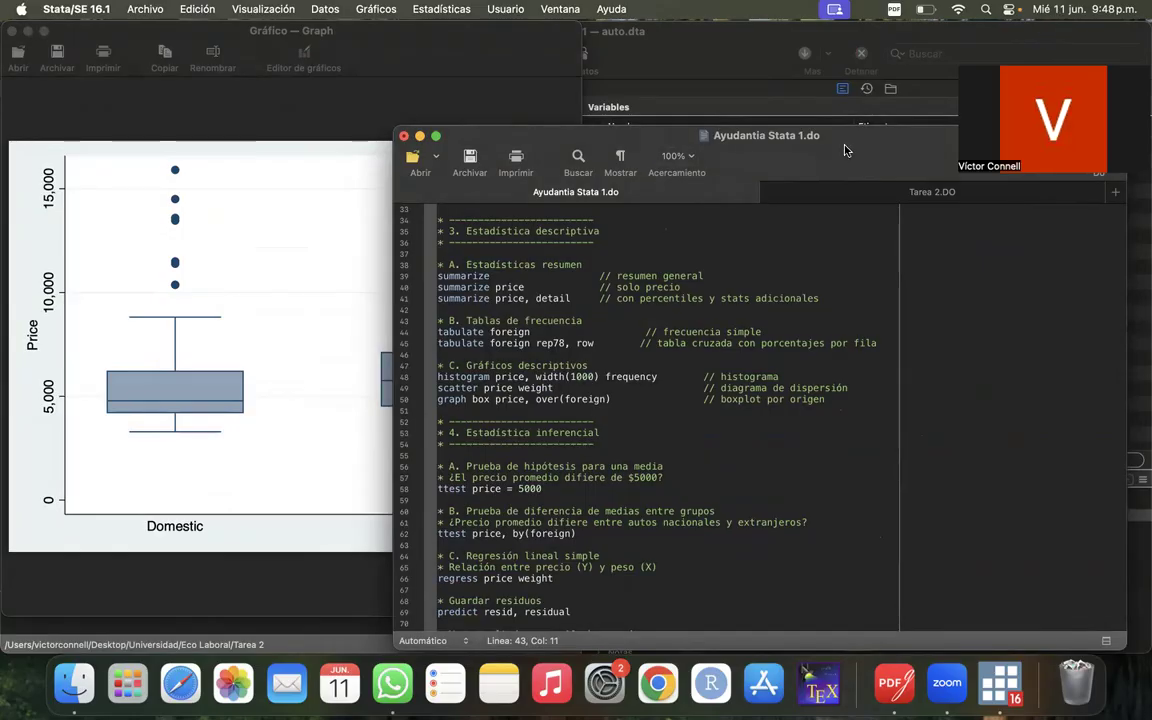
pyautogui.moveTo(849, 153); pyautogui.dragTo(822, 89)
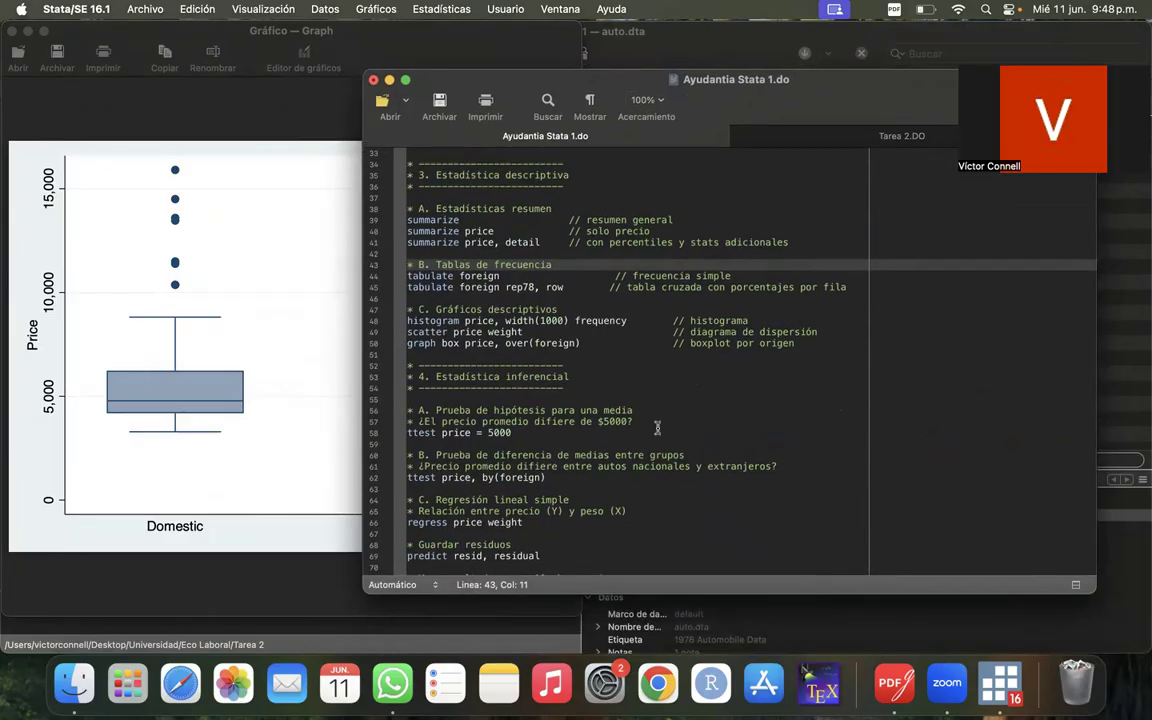
pyautogui.scroll(-10, 657, 428)
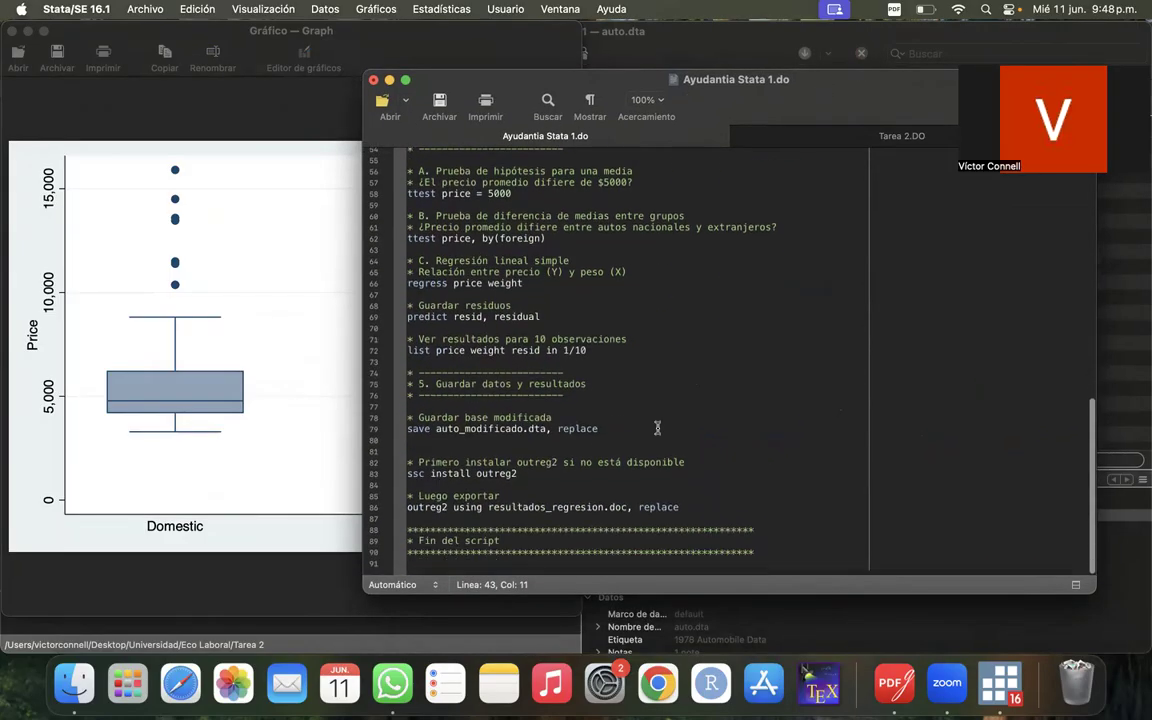
pyautogui.moveTo(518, 72); pyautogui.dragTo(725, 72)
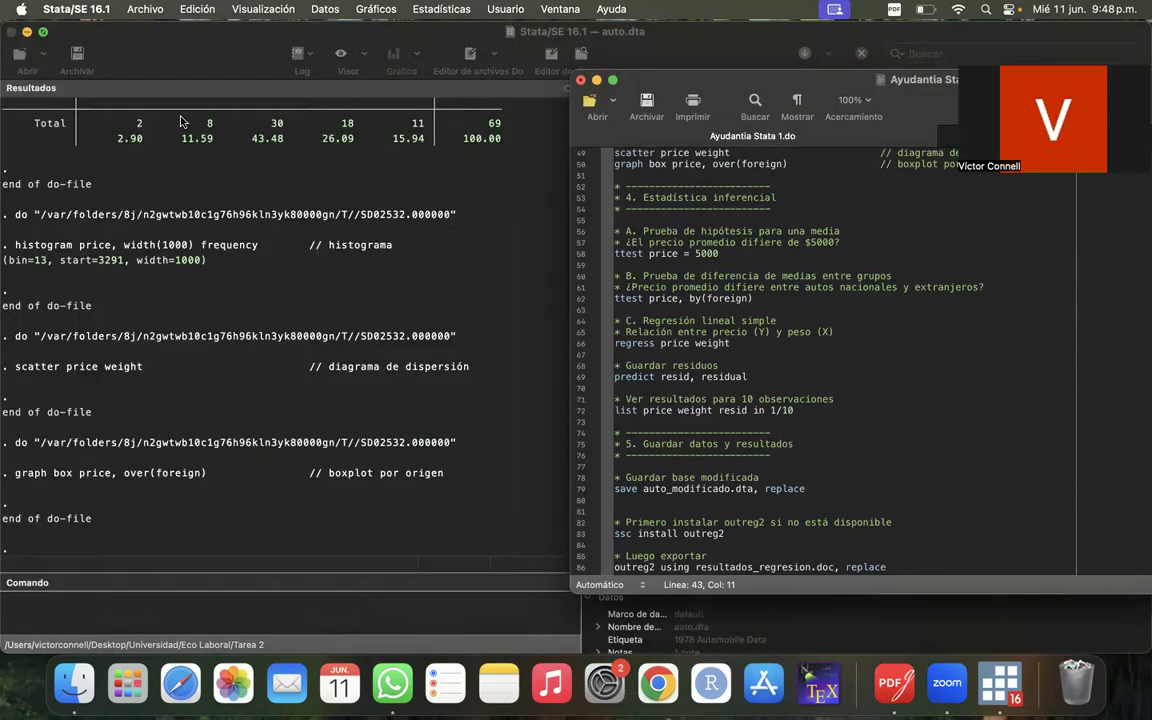
pyautogui.click(13, 31)
pyautogui.click(718, 365)
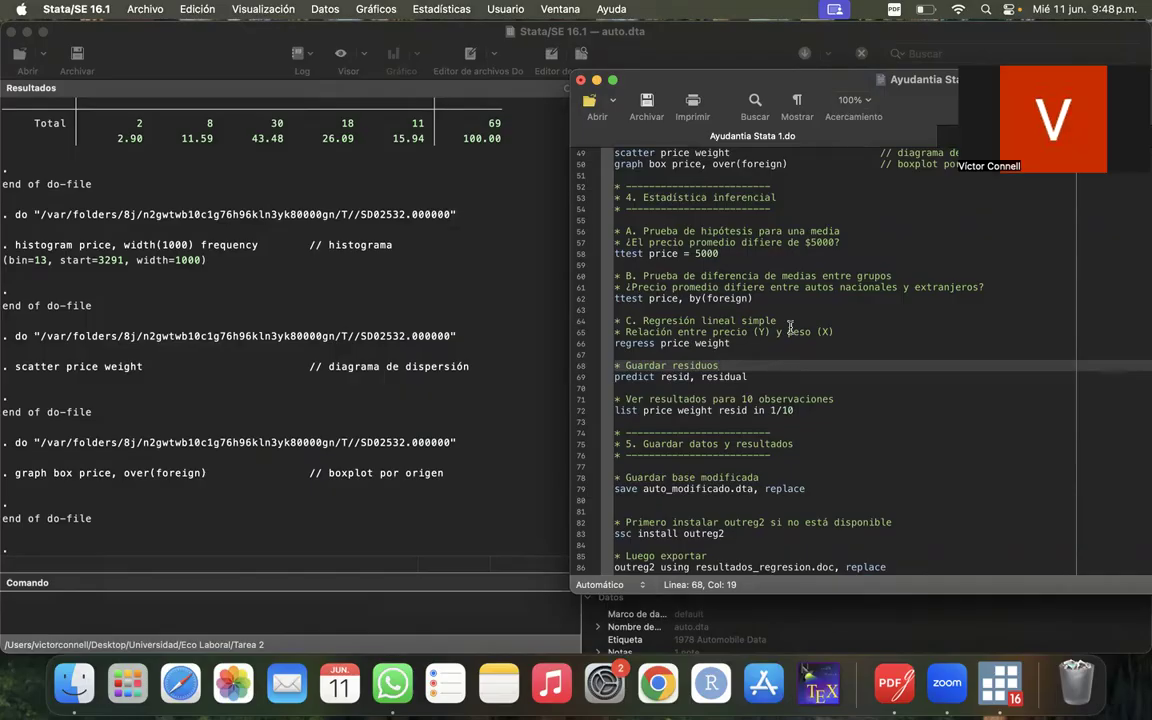
# - Run the ttest price = 5000 command on line 58 and uncover the one-sample t test in the results
pyautogui.click(580, 255)
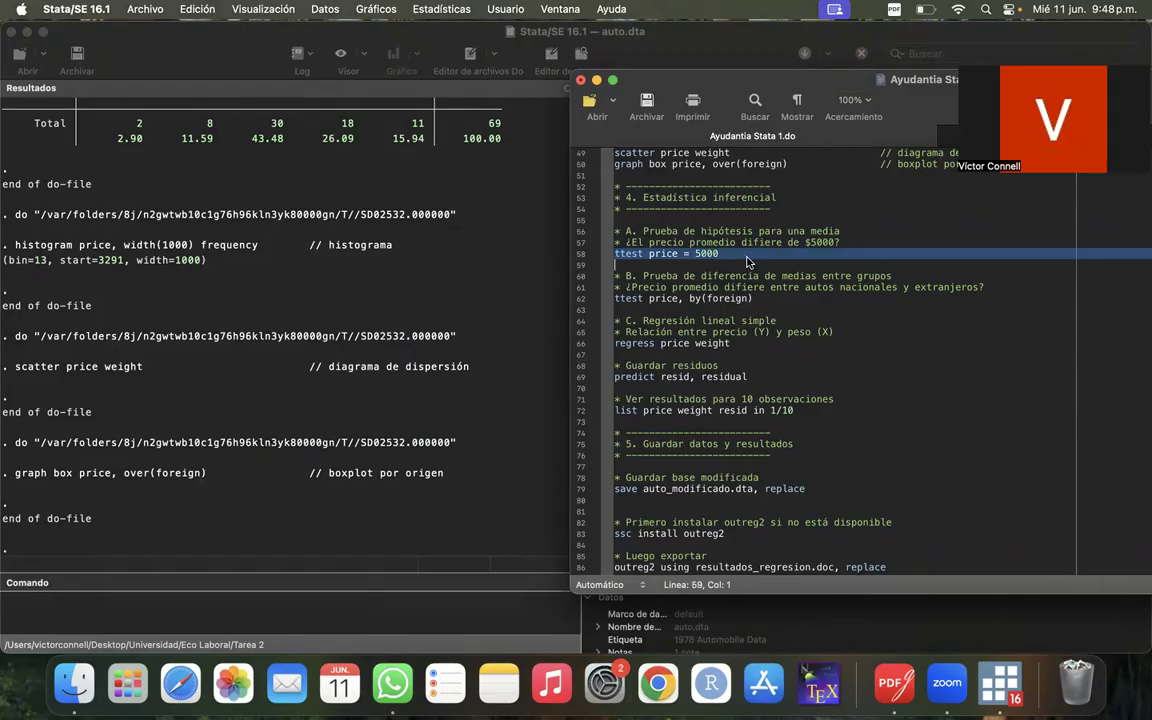
pyautogui.doubleClick(763, 78)
pyautogui.click(926, 253)
pyautogui.moveTo(467, 233); pyautogui.dragTo(852, 71)
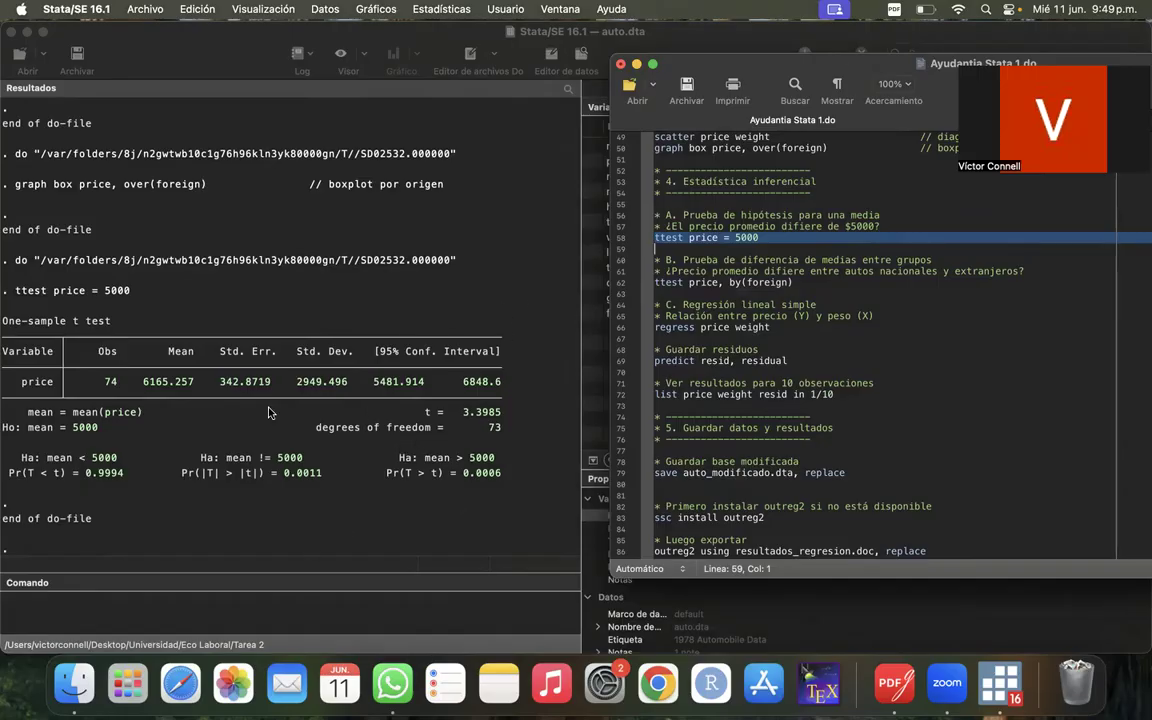
# - Examine the t test output for price: its observations and mean, the Pr(T < t) and Pr(|T| > |t|) probabilities, and the two-sided alternative hypothesis
pyautogui.click(100, 389)
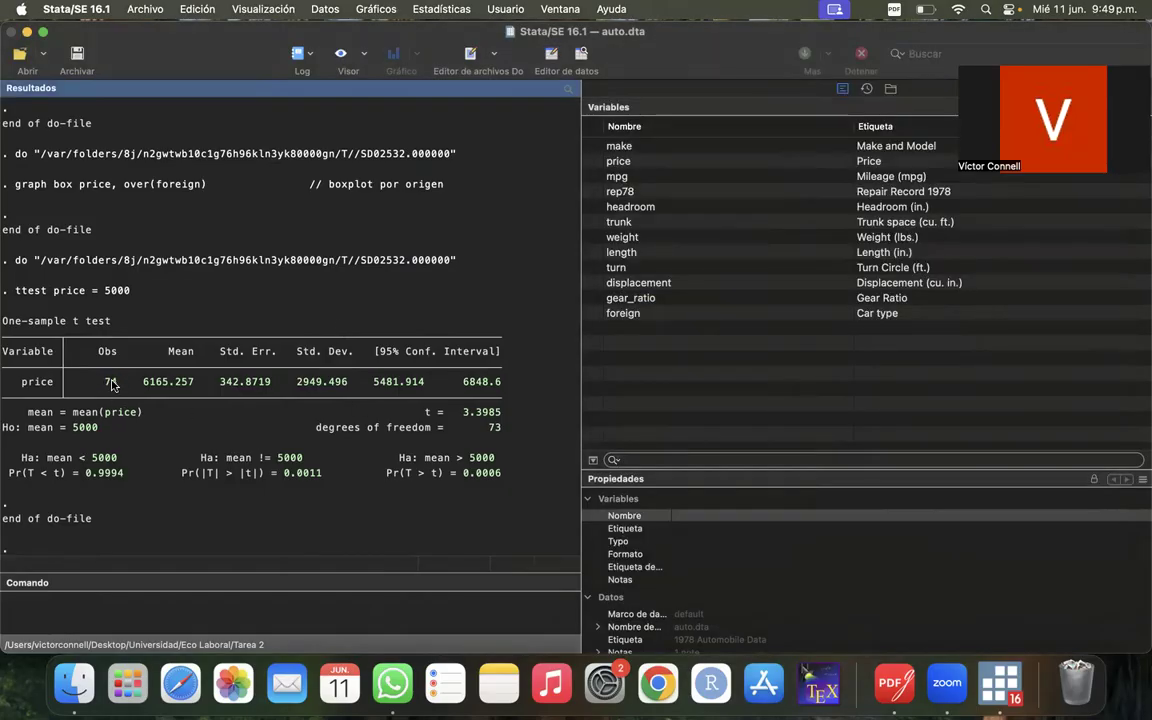
pyautogui.moveTo(145, 386); pyautogui.dragTo(193, 388)
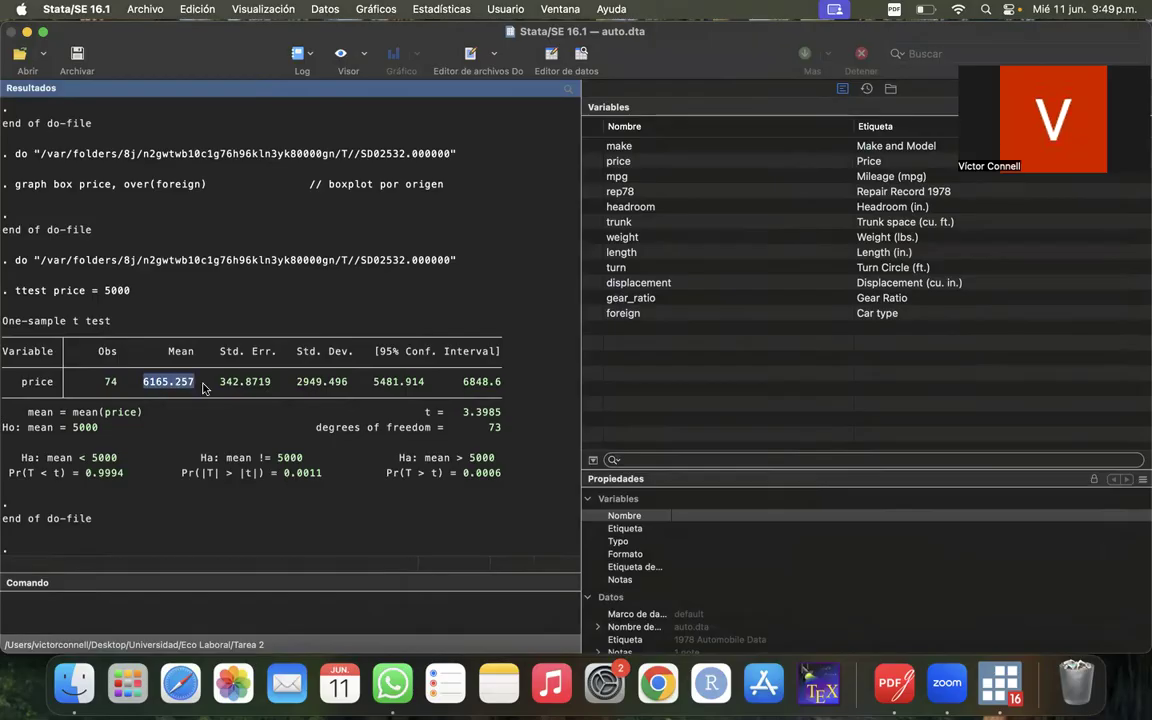
pyautogui.click(195, 387)
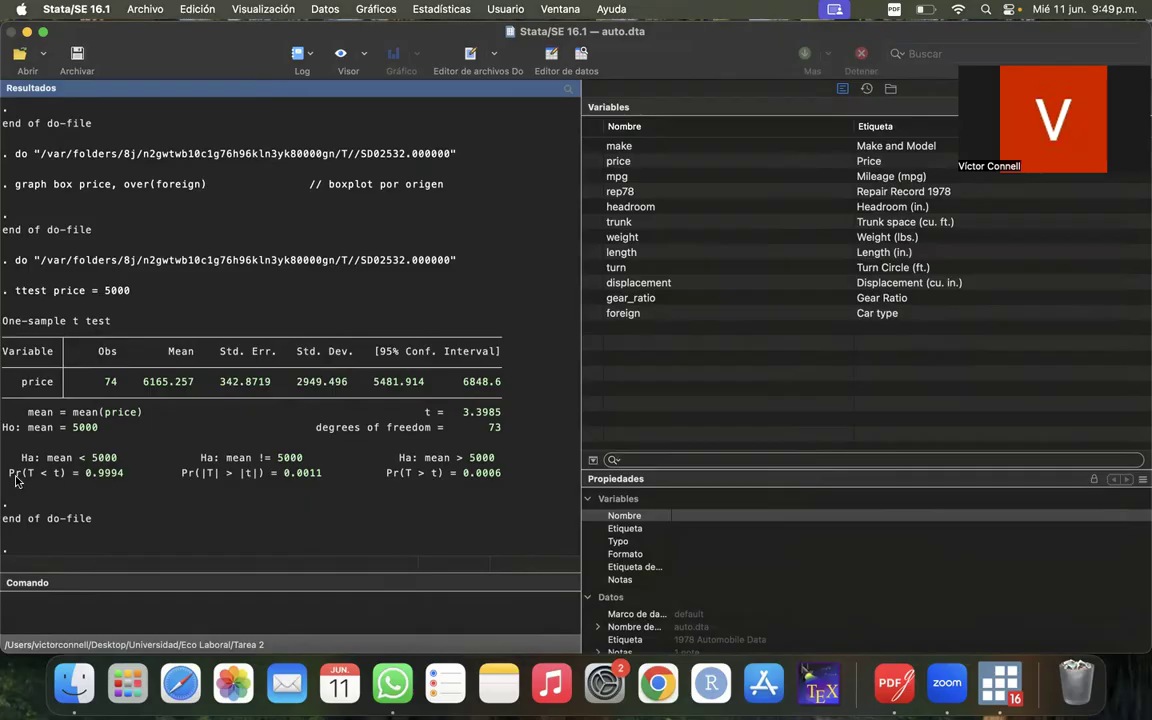
pyautogui.moveTo(10, 472); pyautogui.dragTo(119, 480)
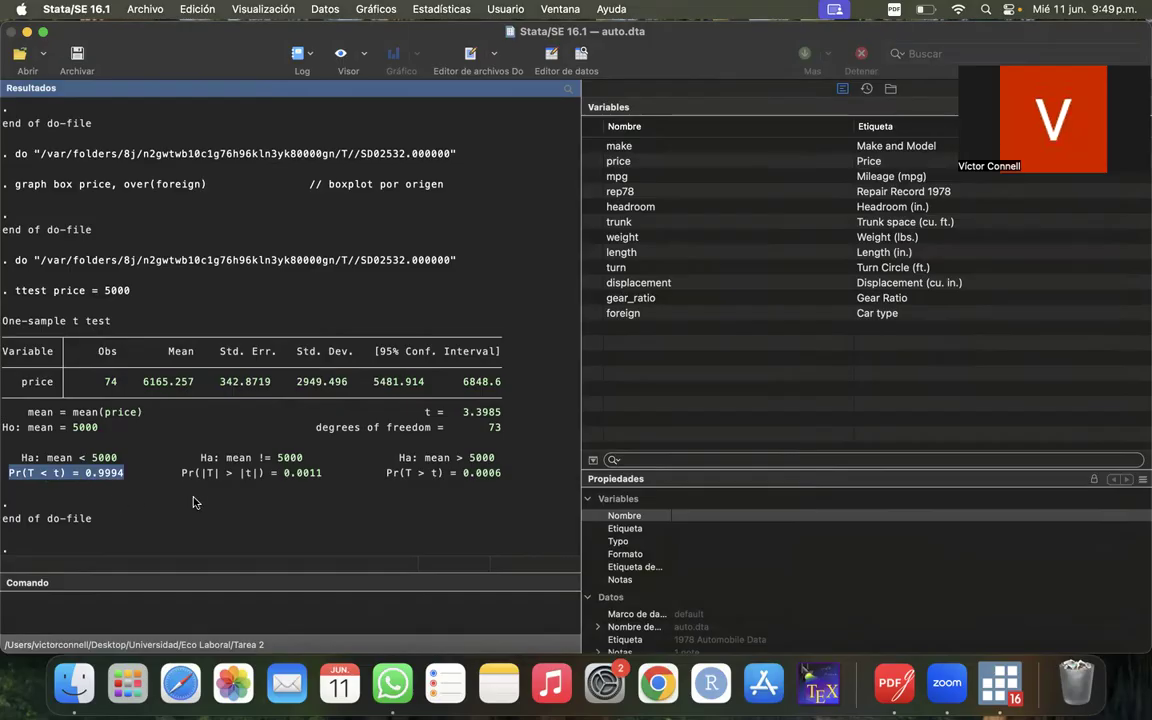
pyautogui.click(226, 538)
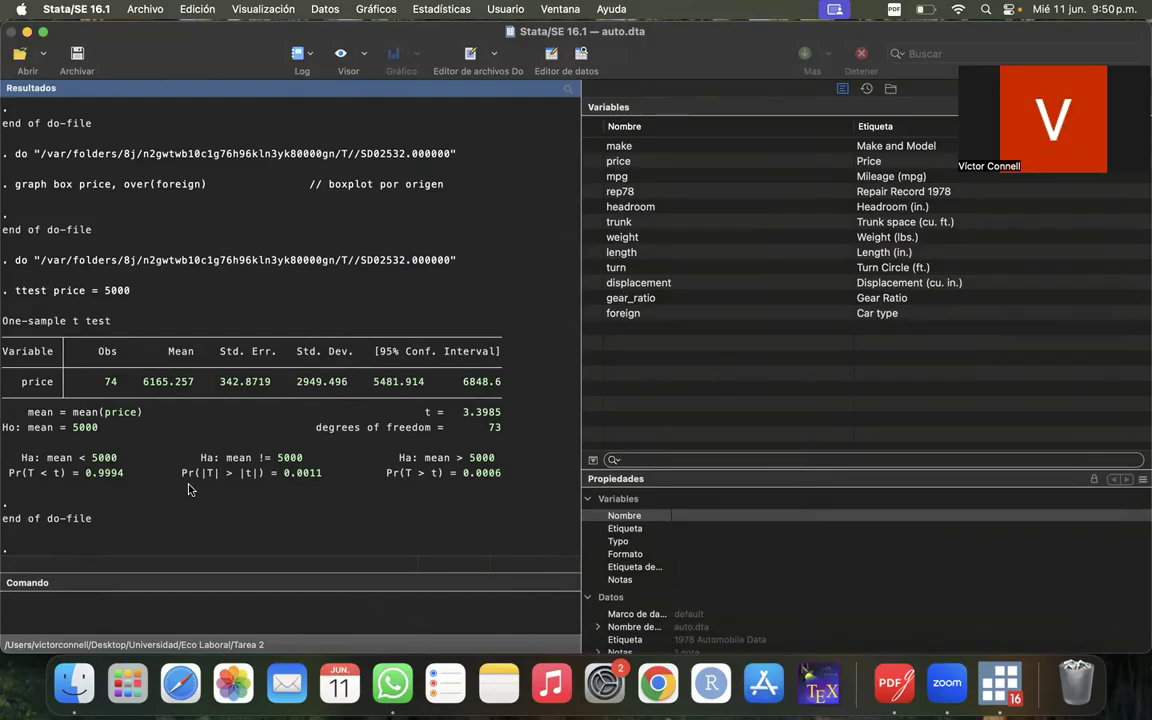
pyautogui.moveTo(180, 481); pyautogui.dragTo(323, 479)
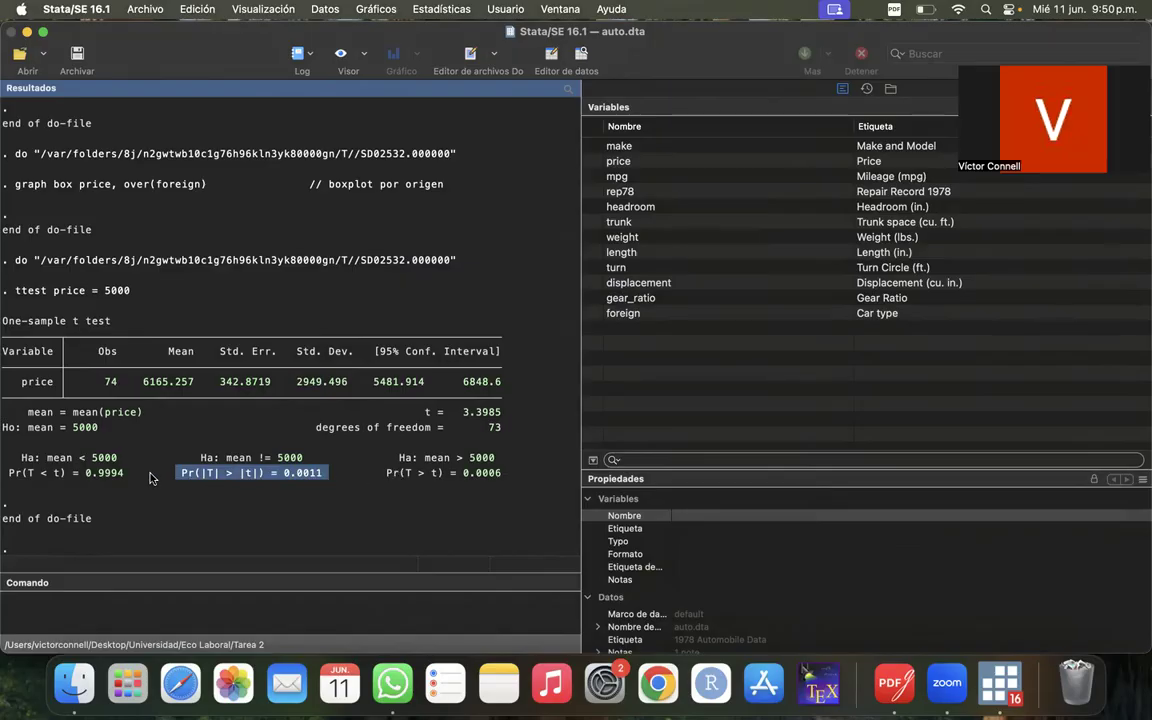
pyautogui.moveTo(196, 458); pyautogui.dragTo(297, 458)
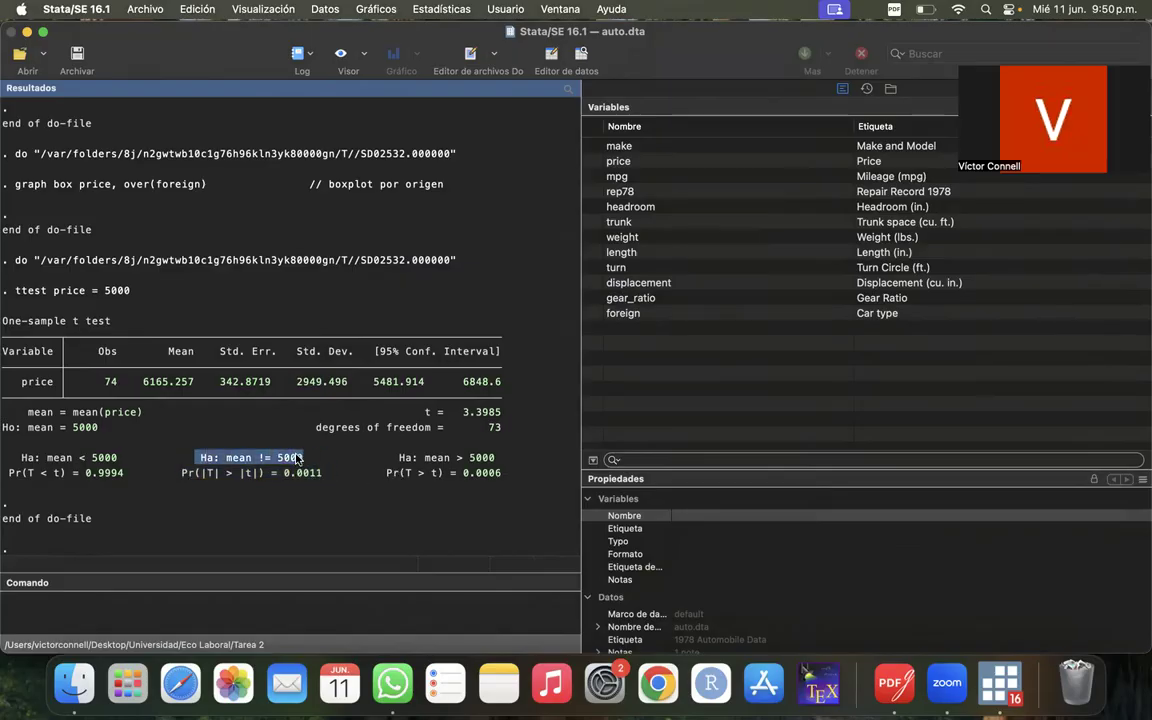
# - Examine the two-sided alternative hypothesis in the one-sample t test output for price together with its Pr(|T| > |t|) probability
pyautogui.click(297, 458)
pyautogui.moveTo(181, 473); pyautogui.dragTo(324, 473)
pyautogui.click(263, 457)
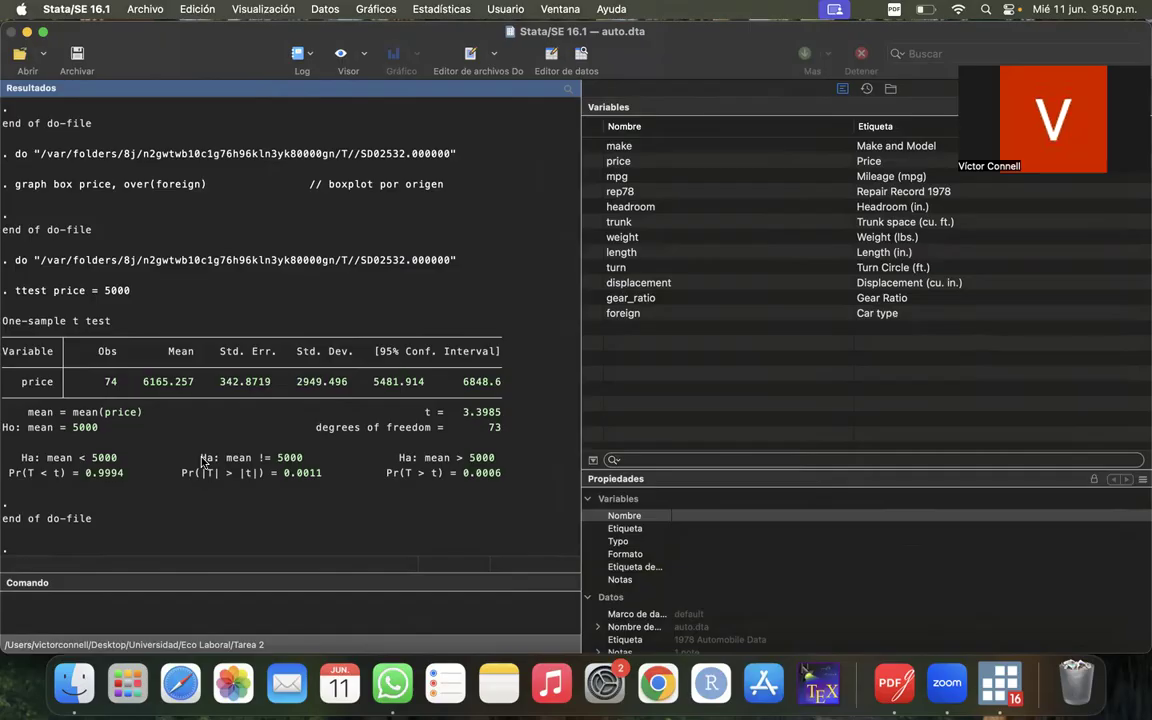
pyautogui.moveTo(200, 457); pyautogui.dragTo(323, 477)
pyautogui.click(322, 474)
pyautogui.doubleClick(280, 457)
pyautogui.moveTo(4, 345); pyautogui.dragTo(73, 383)
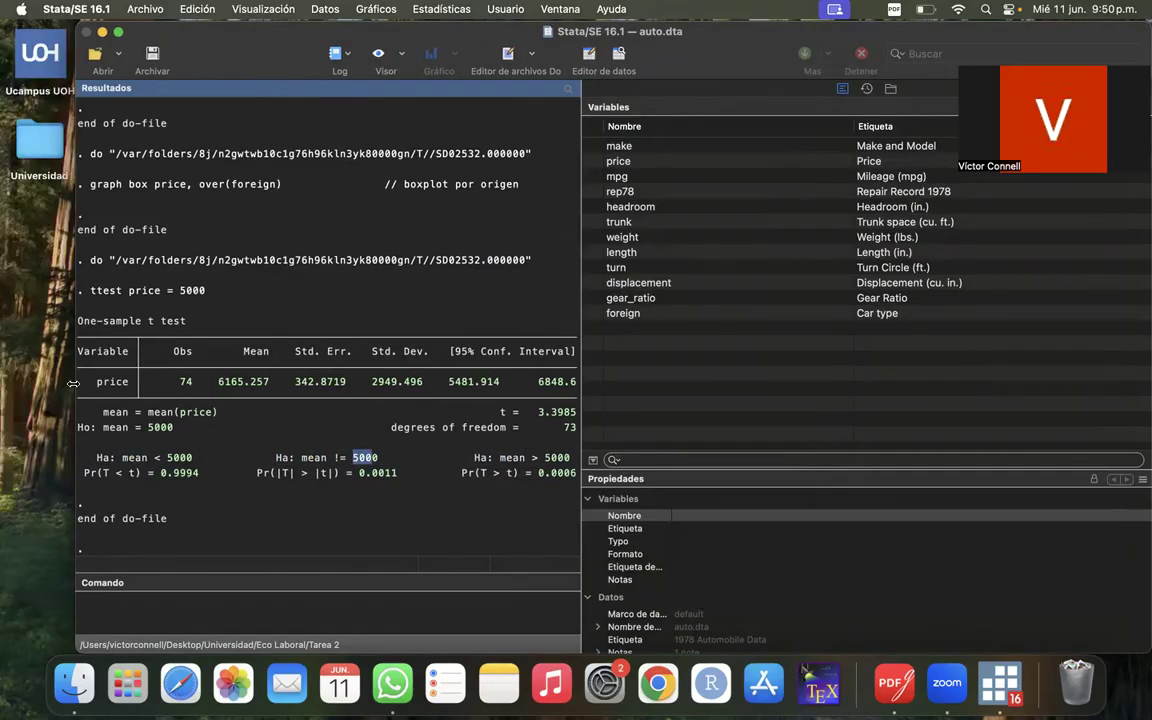
pyautogui.doubleClick(262, 40)
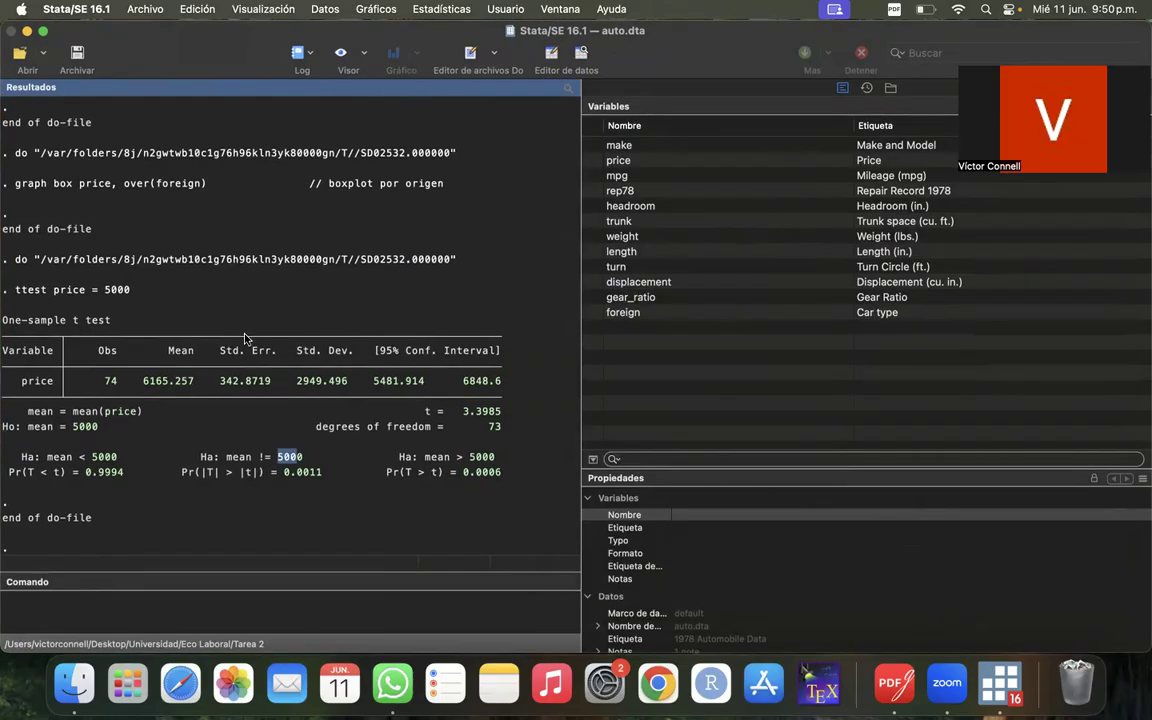
pyautogui.moveTo(180, 472); pyautogui.dragTo(284, 474)
pyautogui.click(325, 473)
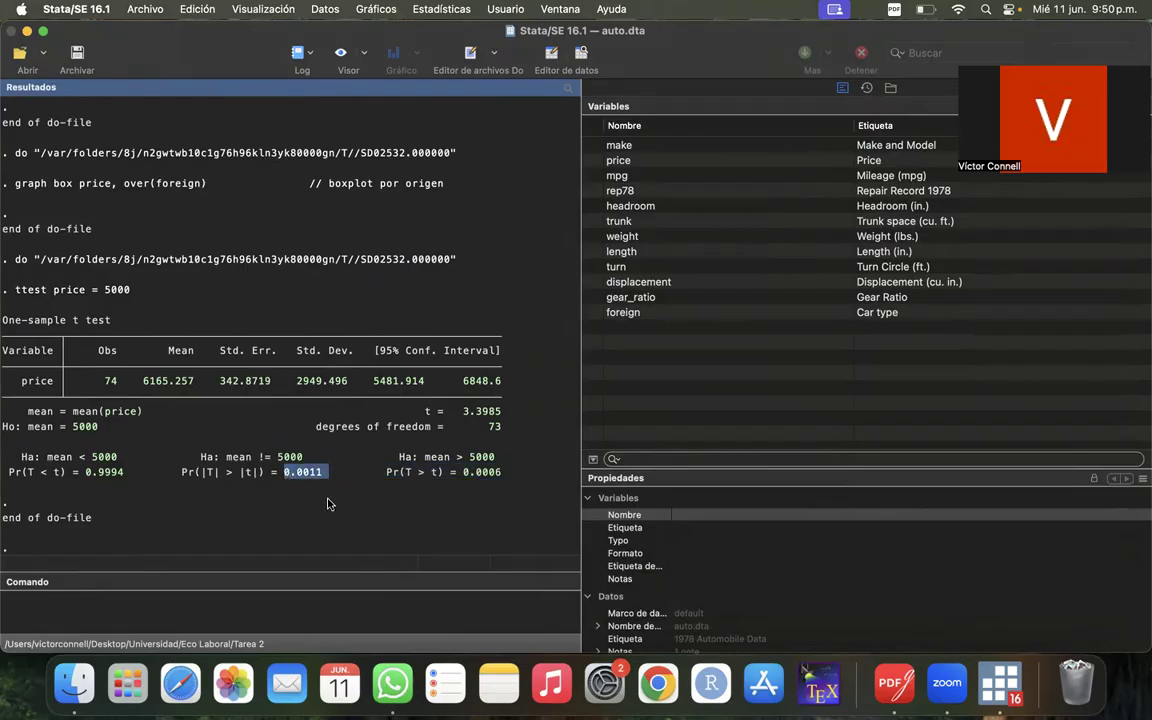
# - Return to Ayudantia Stata 1.do and run the ttest price, by(foreign) command on line 62, keeping the results in view
pyautogui.rightClick(985, 698)
pyautogui.click(891, 429)
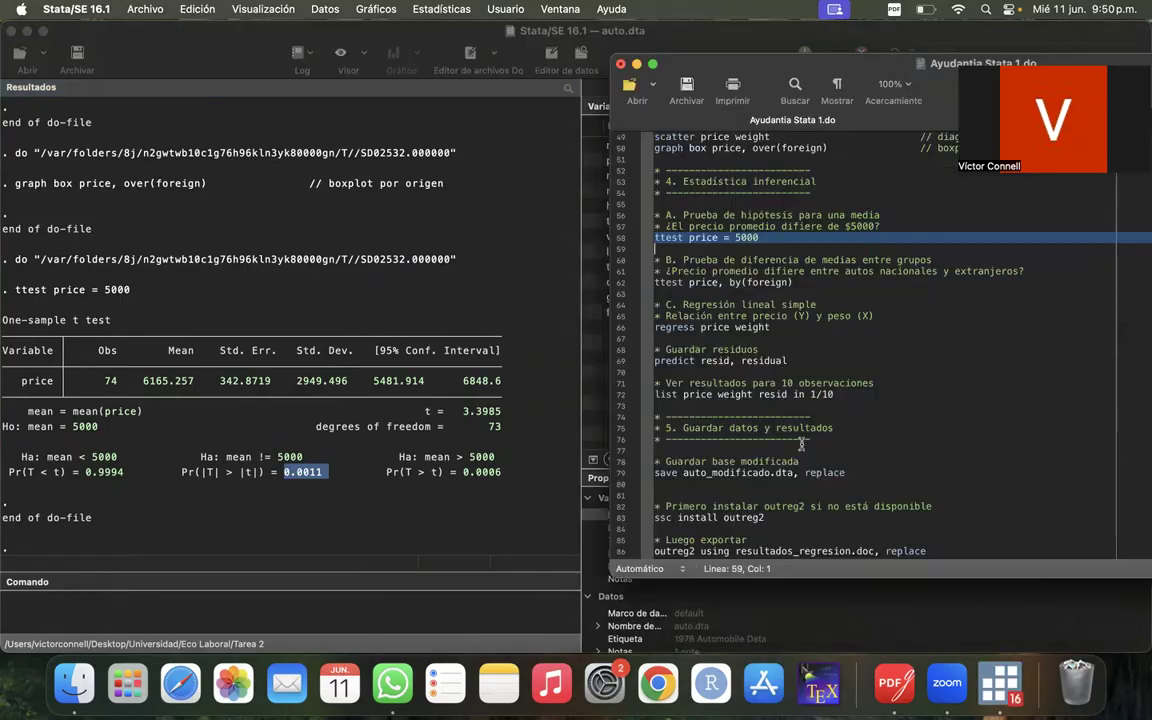
pyautogui.click(920, 362)
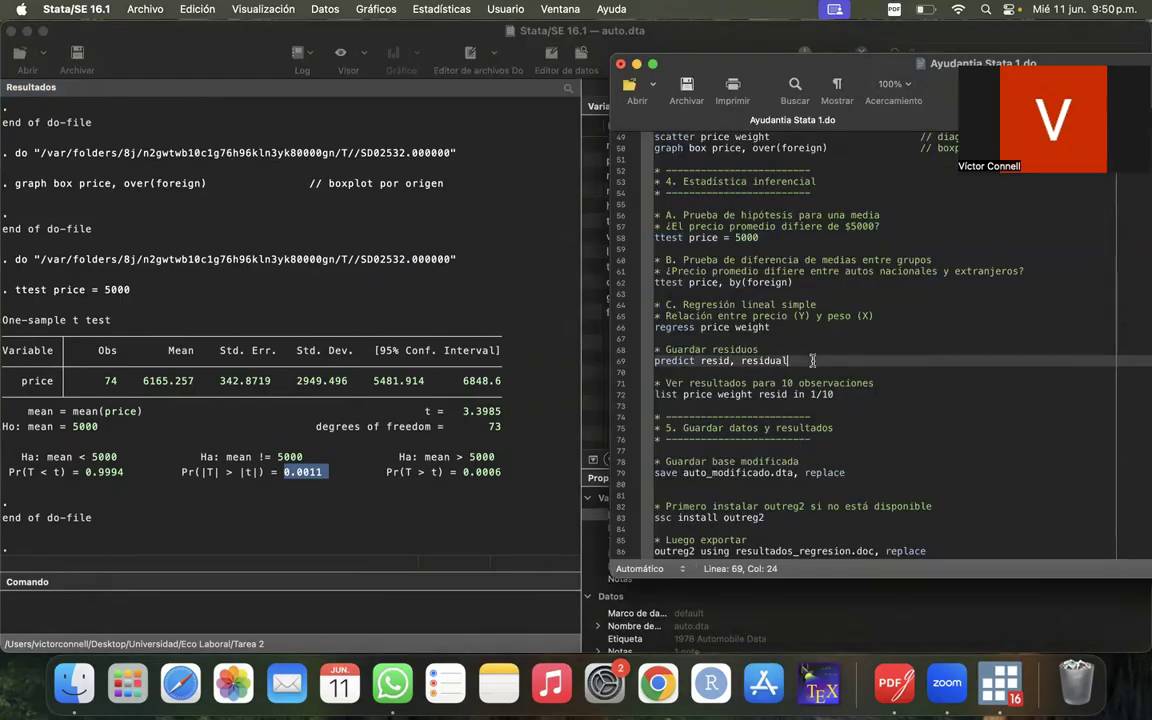
pyautogui.click(619, 284)
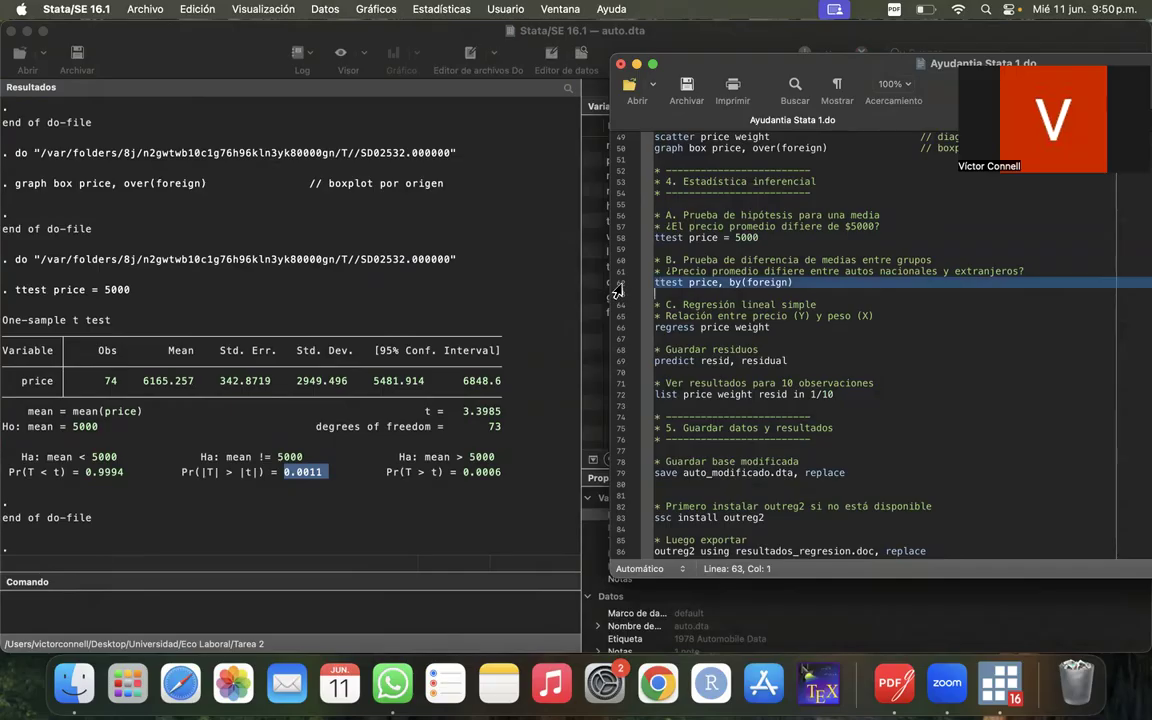
pyautogui.moveTo(815, 66); pyautogui.dragTo(748, 71)
pyautogui.click(978, 261)
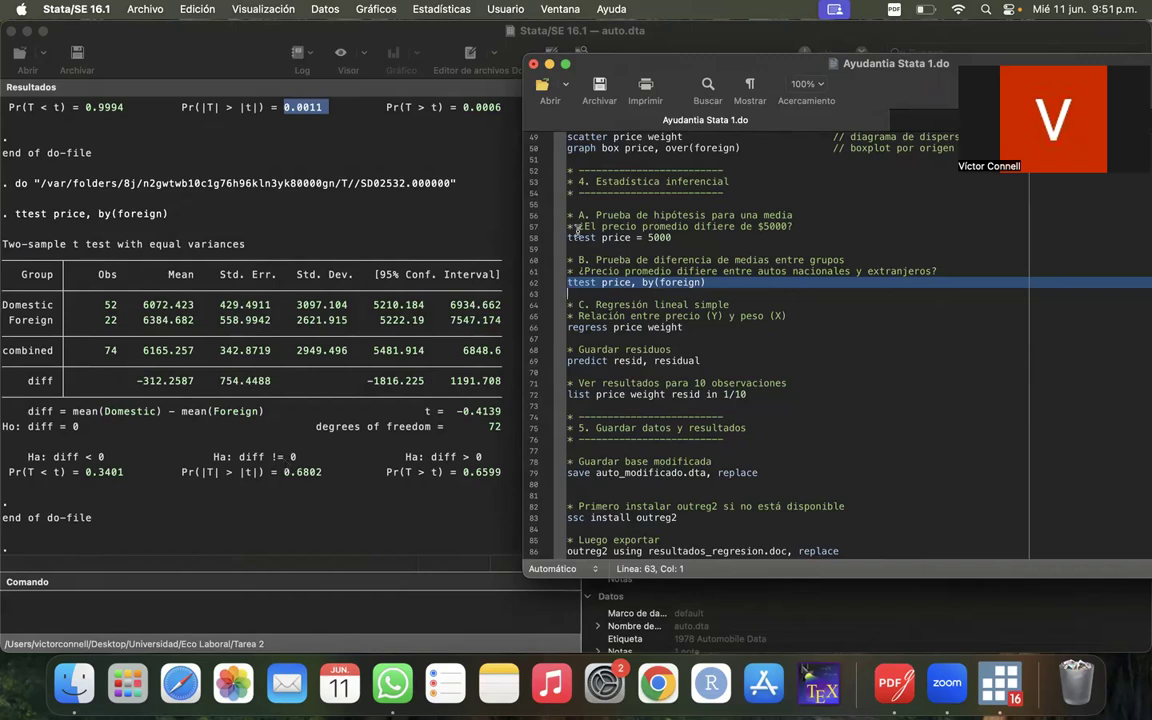
# - Enlarge the do-file text to 150% and show the simple linear regression section around line 66
pyautogui.click(533, 337)
pyautogui.click(533, 329)
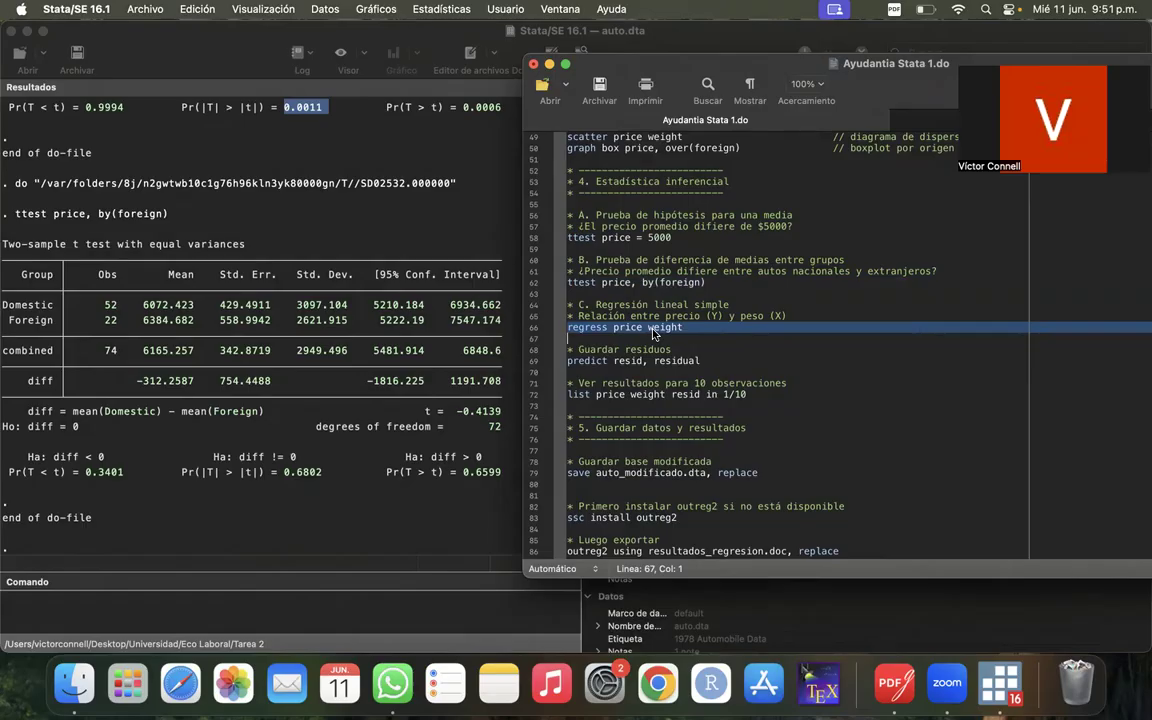
pyautogui.scroll(-3, 670, 350)
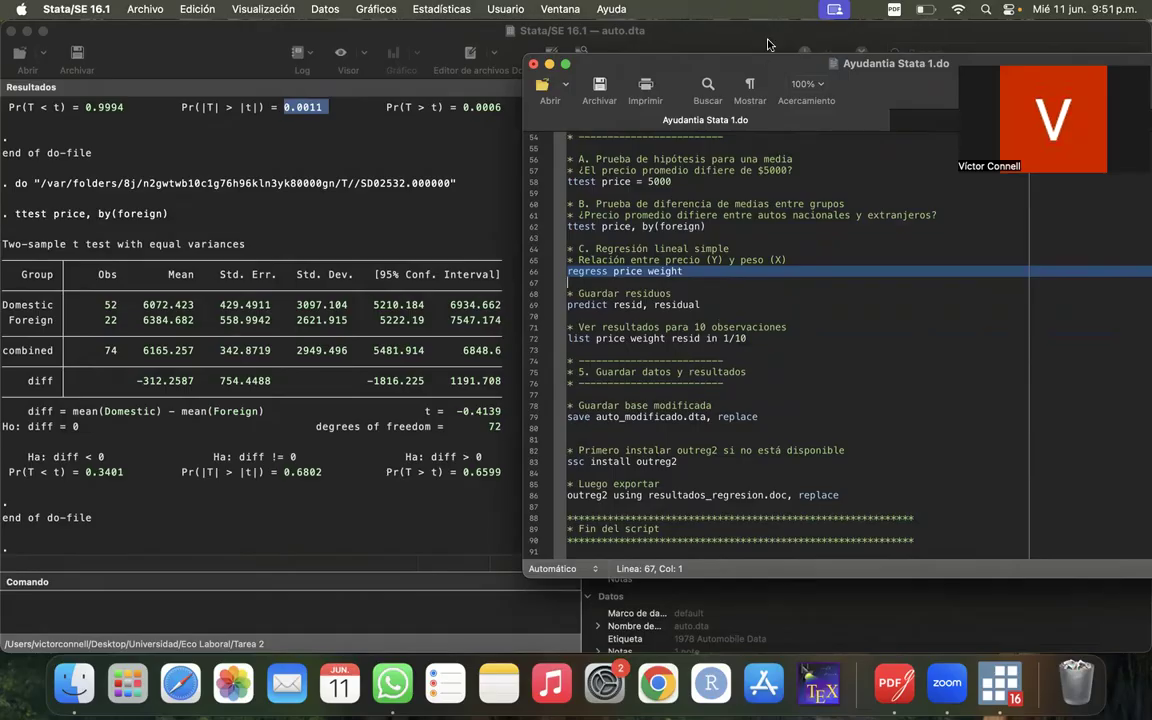
pyautogui.click(693, 327)
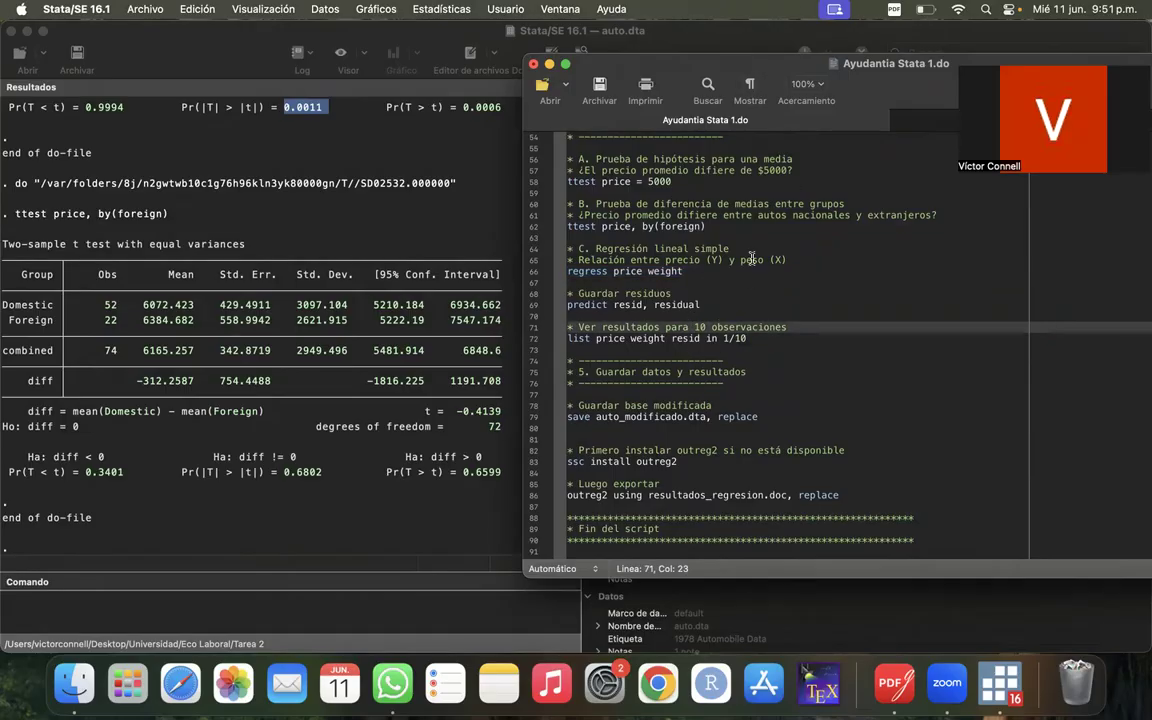
pyautogui.press('super+plus')
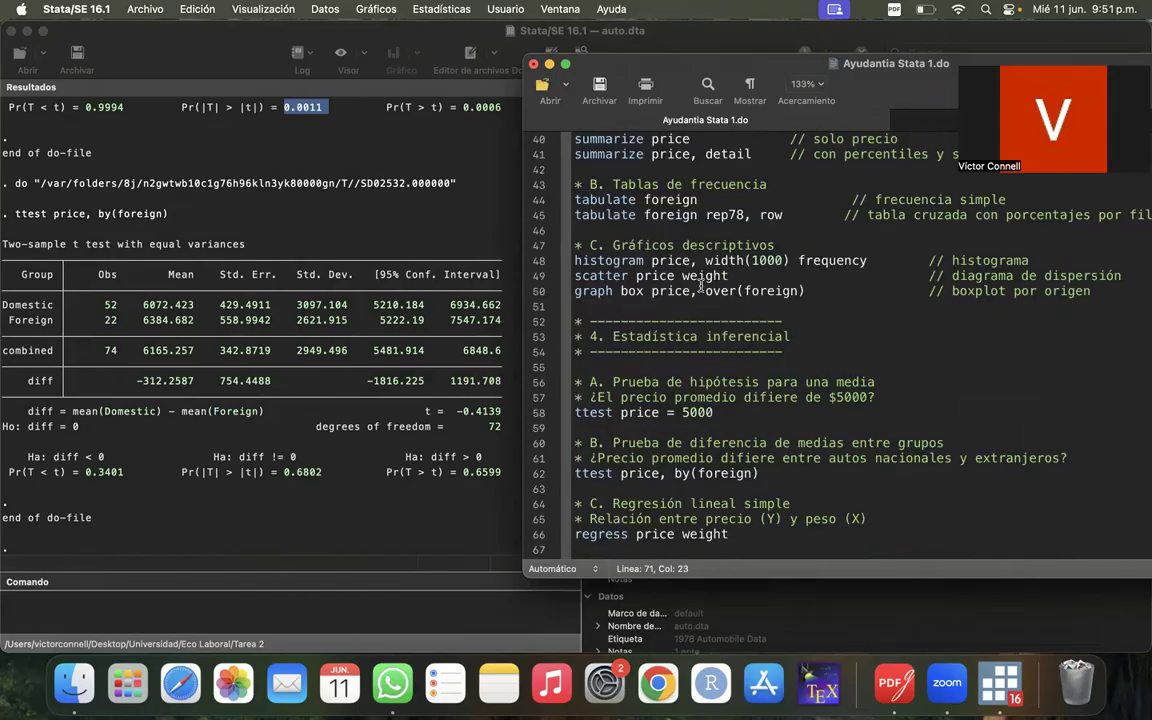
pyautogui.press('super+plus')
pyautogui.scroll(-5, 660, 300)
pyautogui.scroll(2, 640, 300)
pyautogui.click(636, 302)
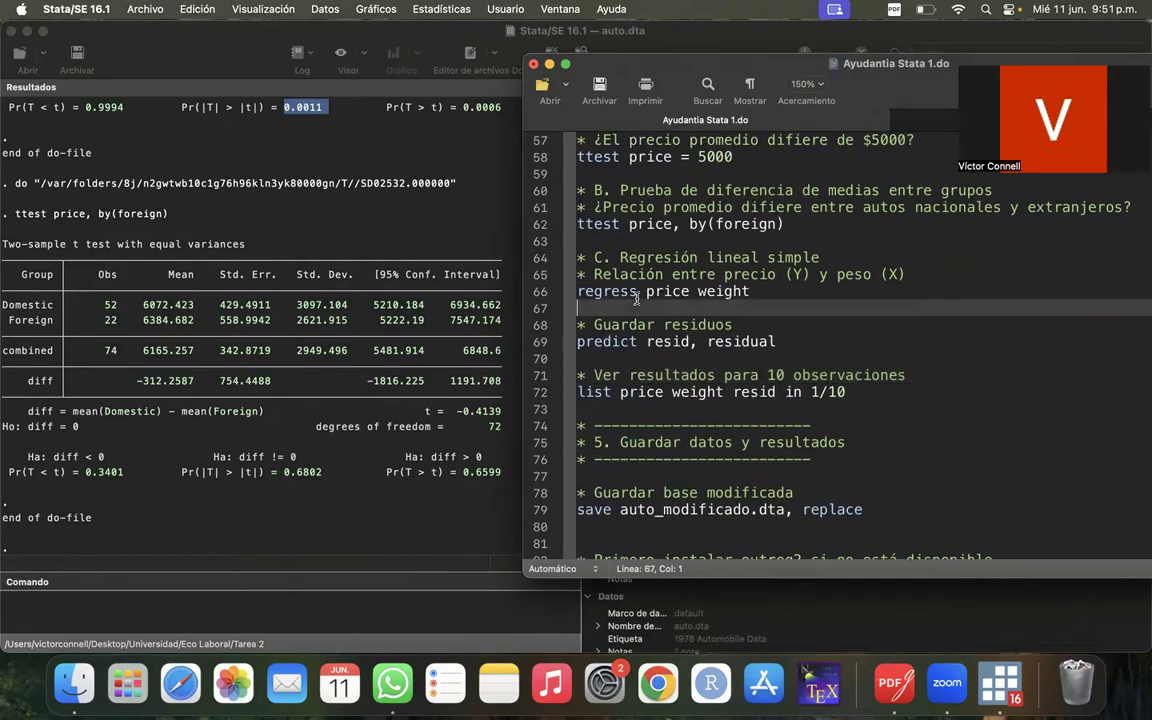
# - Run the regress price weight command on line 66 and uncover the regression table in the results
pyautogui.click(631, 291)
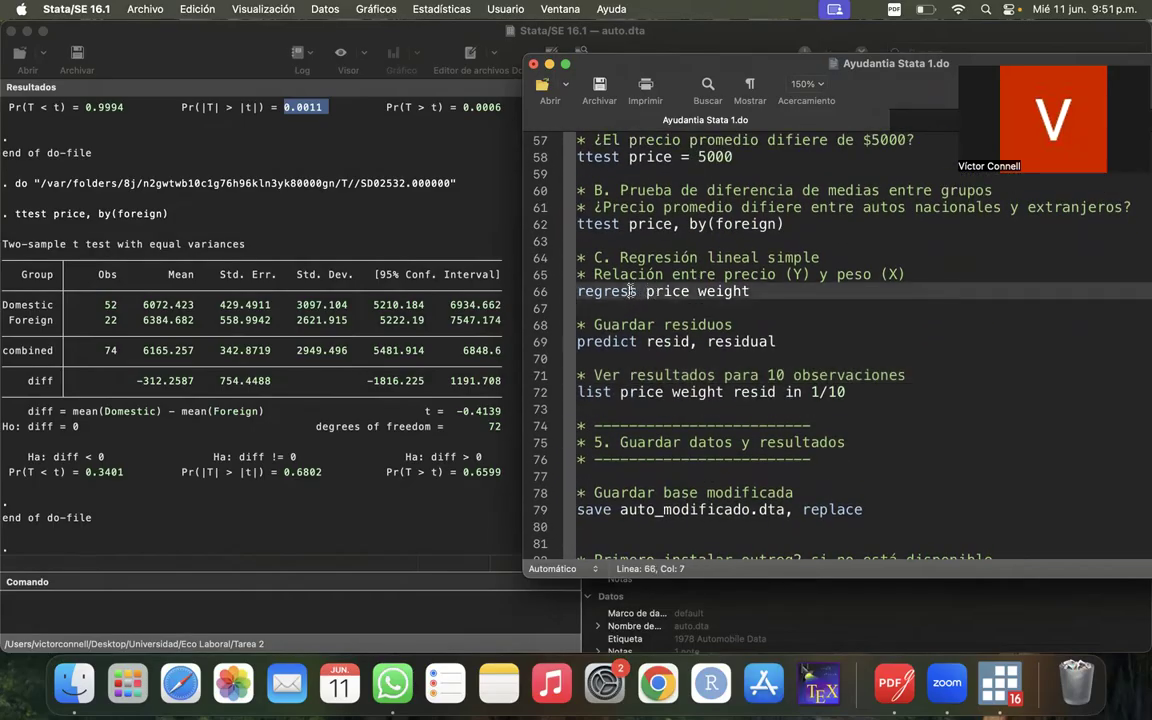
pyautogui.click(715, 308)
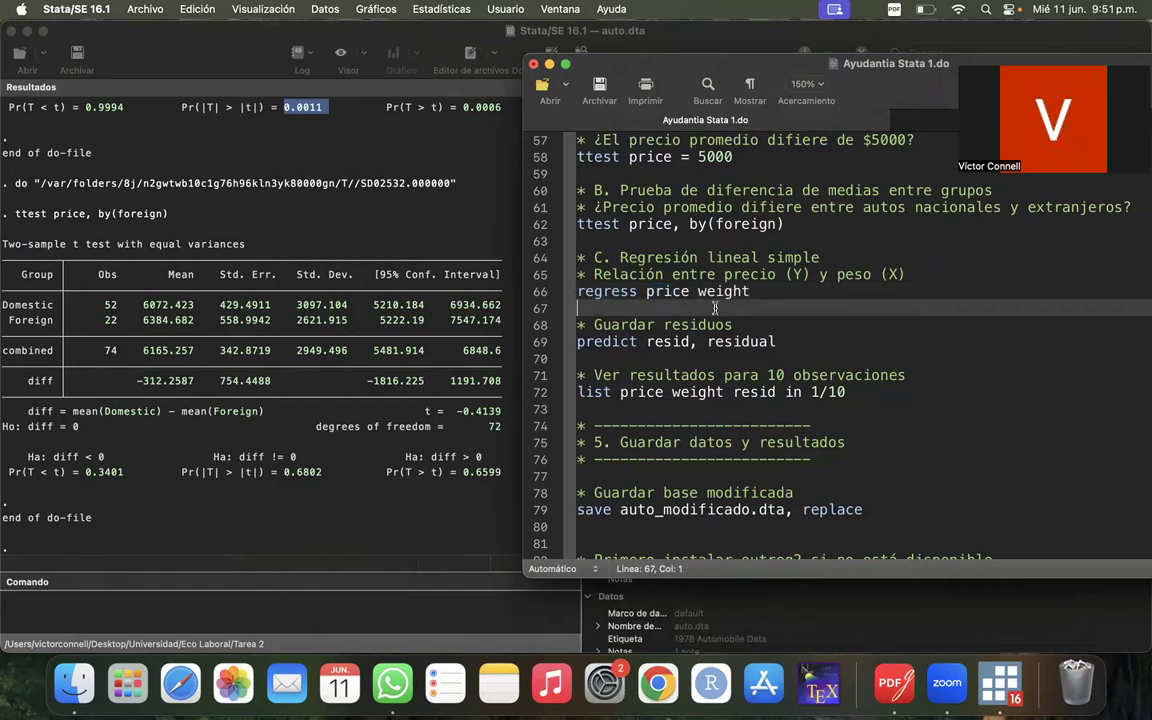
pyautogui.moveTo(697, 291); pyautogui.dragTo(751, 291)
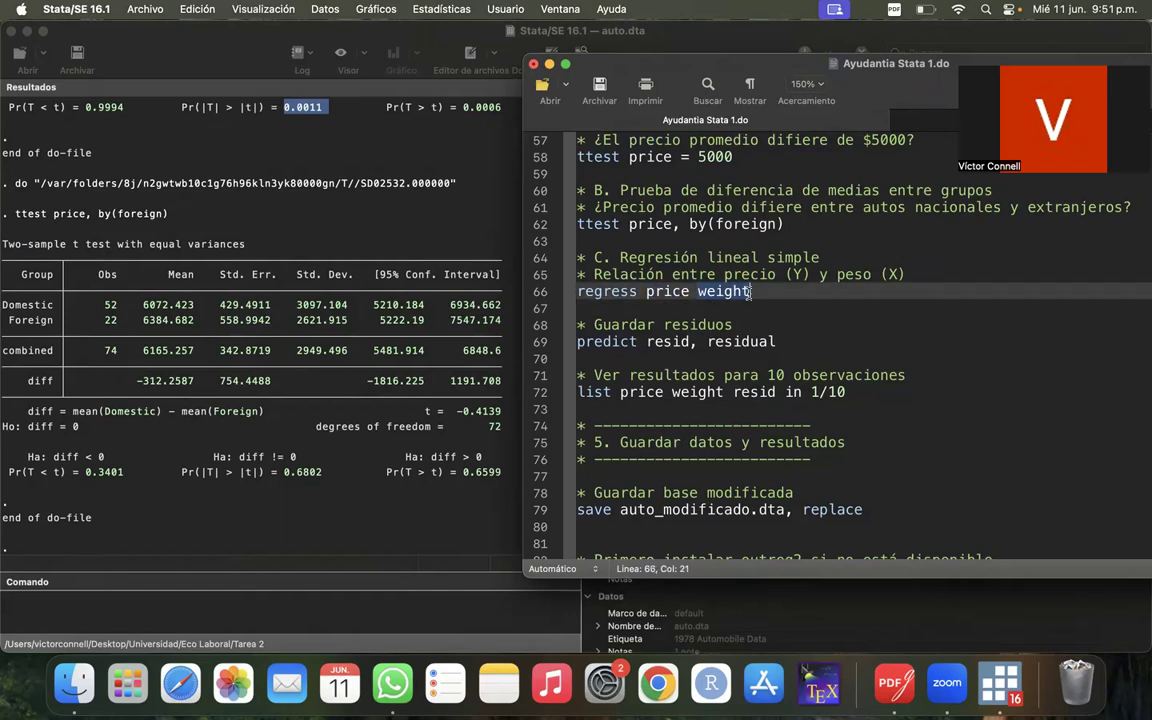
pyautogui.click(763, 307)
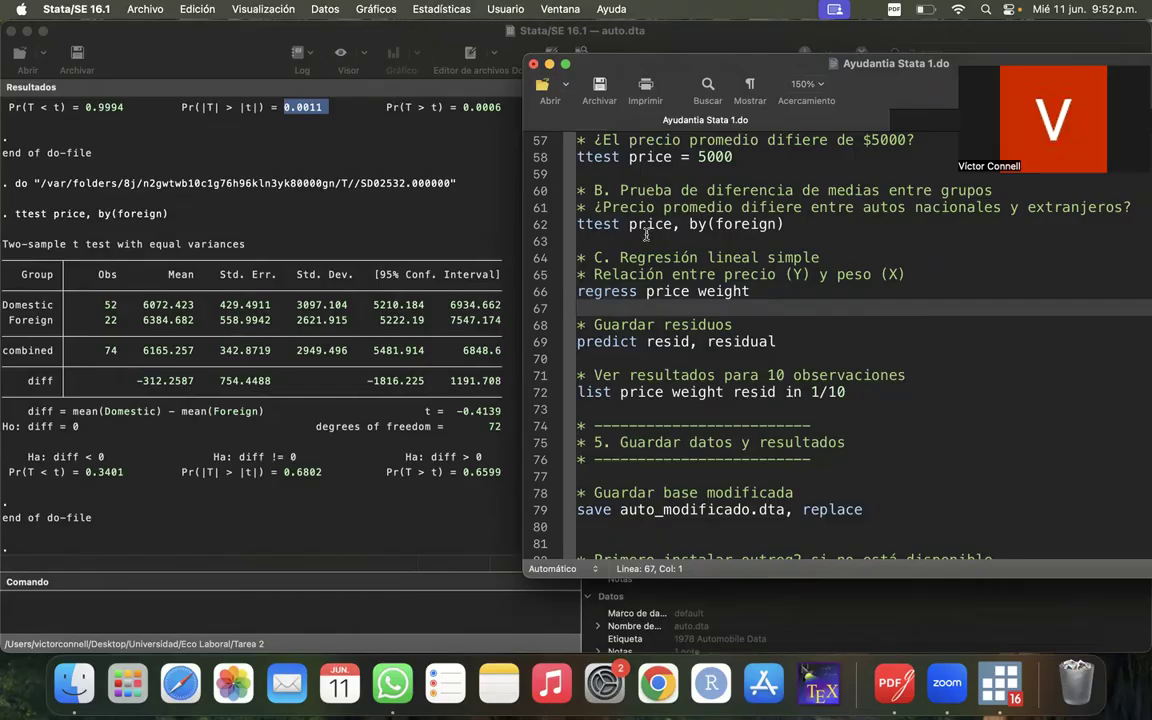
pyautogui.moveTo(577, 291); pyautogui.dragTo(757, 294)
pyautogui.click(758, 298)
pyautogui.click(535, 296)
pyautogui.moveTo(753, 112); pyautogui.dragTo(516, 198)
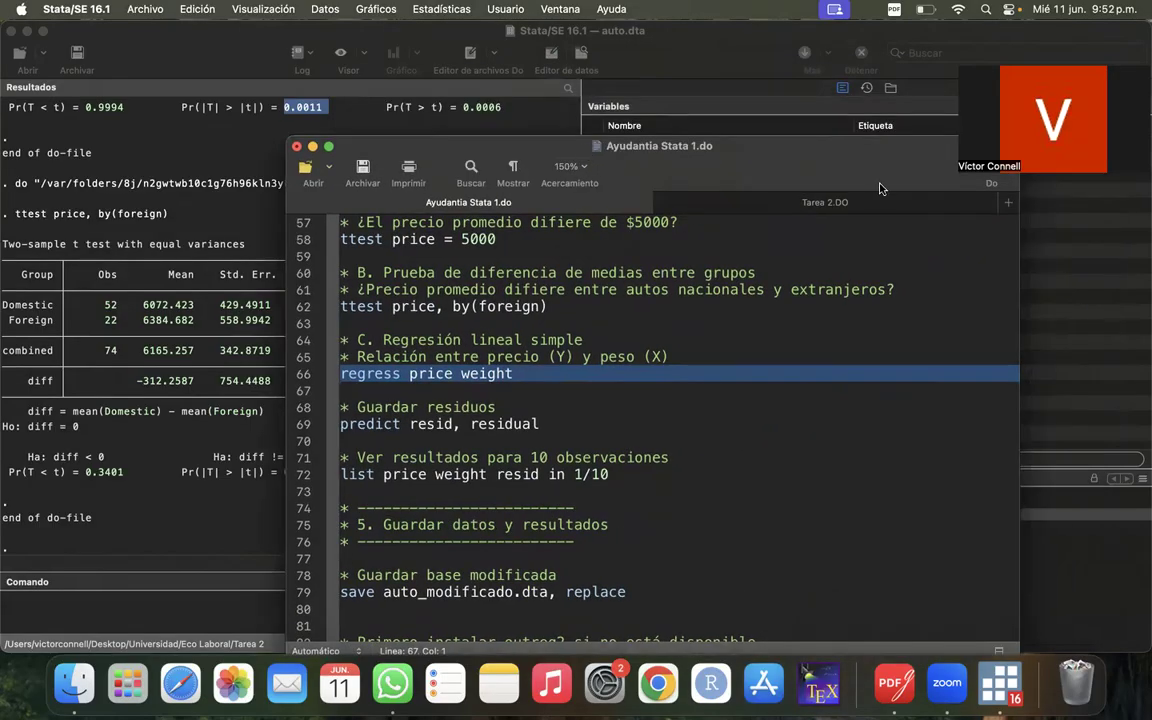
pyautogui.moveTo(917, 189); pyautogui.dragTo(899, 248)
pyautogui.click(967, 227)
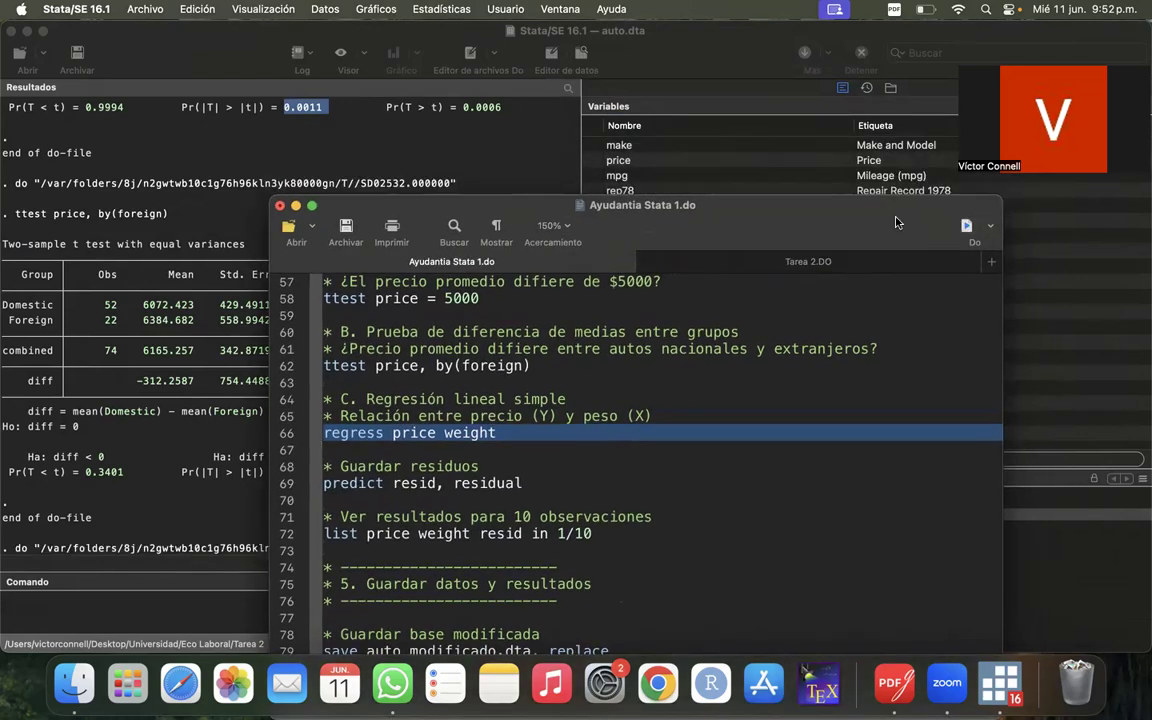
pyautogui.moveTo(758, 215); pyautogui.dragTo(1063, 59)
pyautogui.click(249, 221)
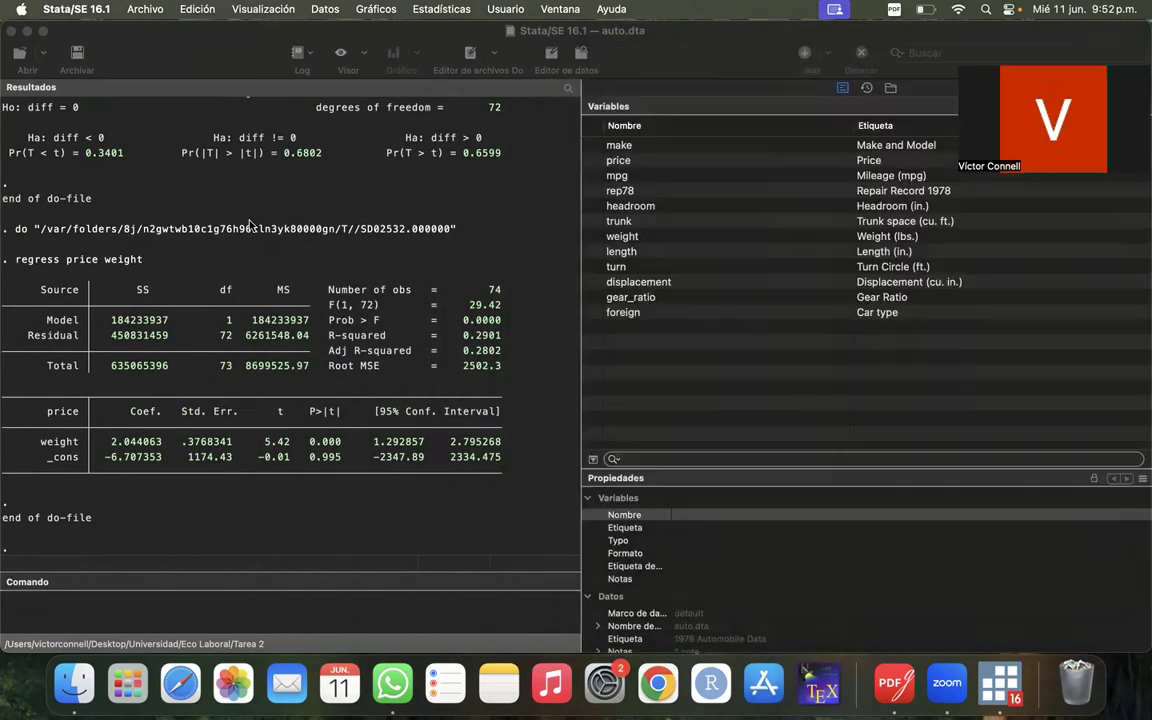
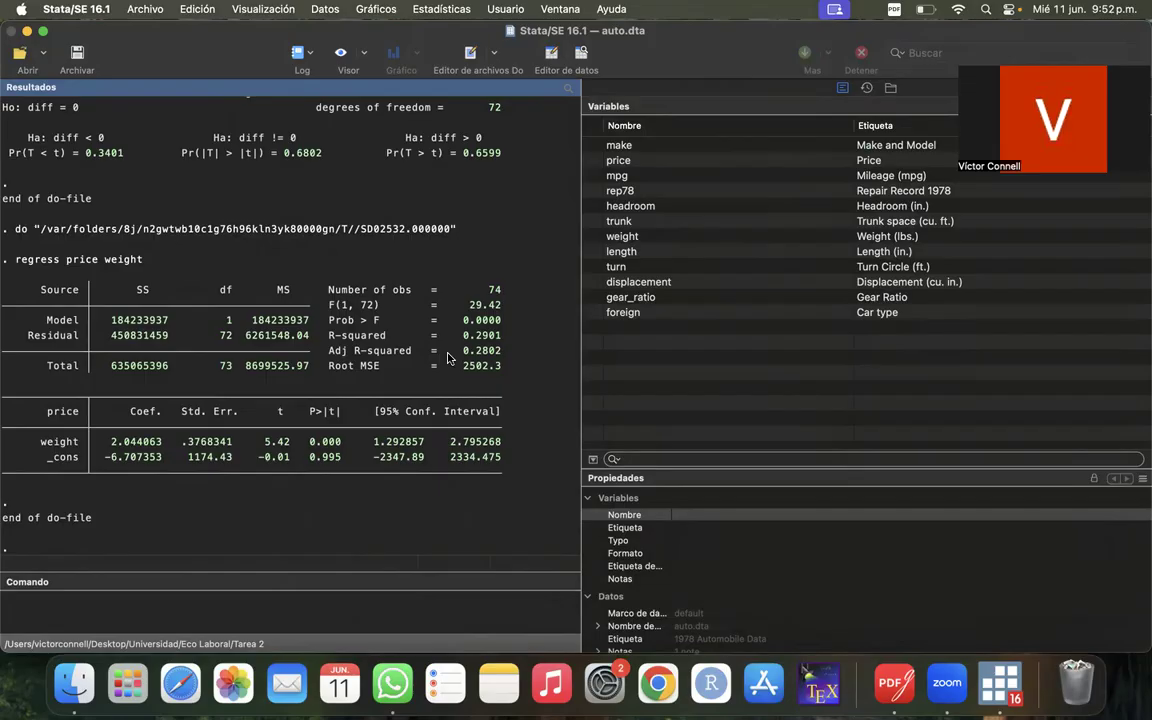
# - Examine the Model, Residual and Total sums of squares in the regress price weight output, together with the R-squared
pyautogui.moveTo(105, 318); pyautogui.dragTo(272, 385)
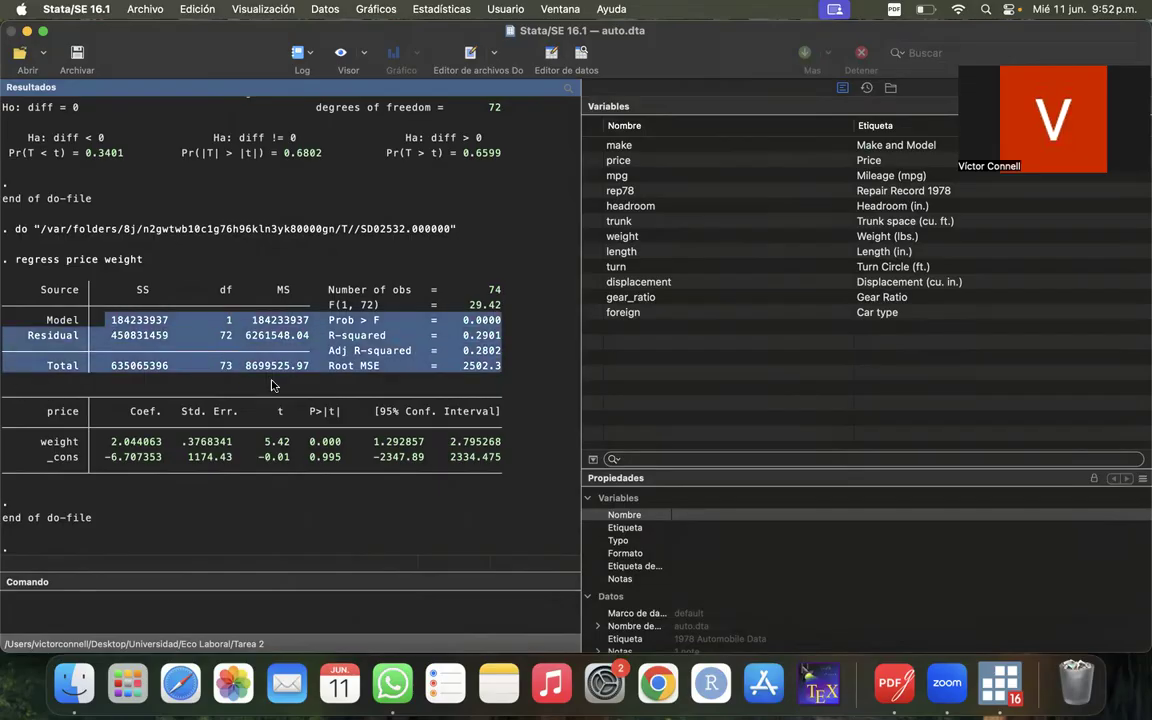
pyautogui.click(277, 331)
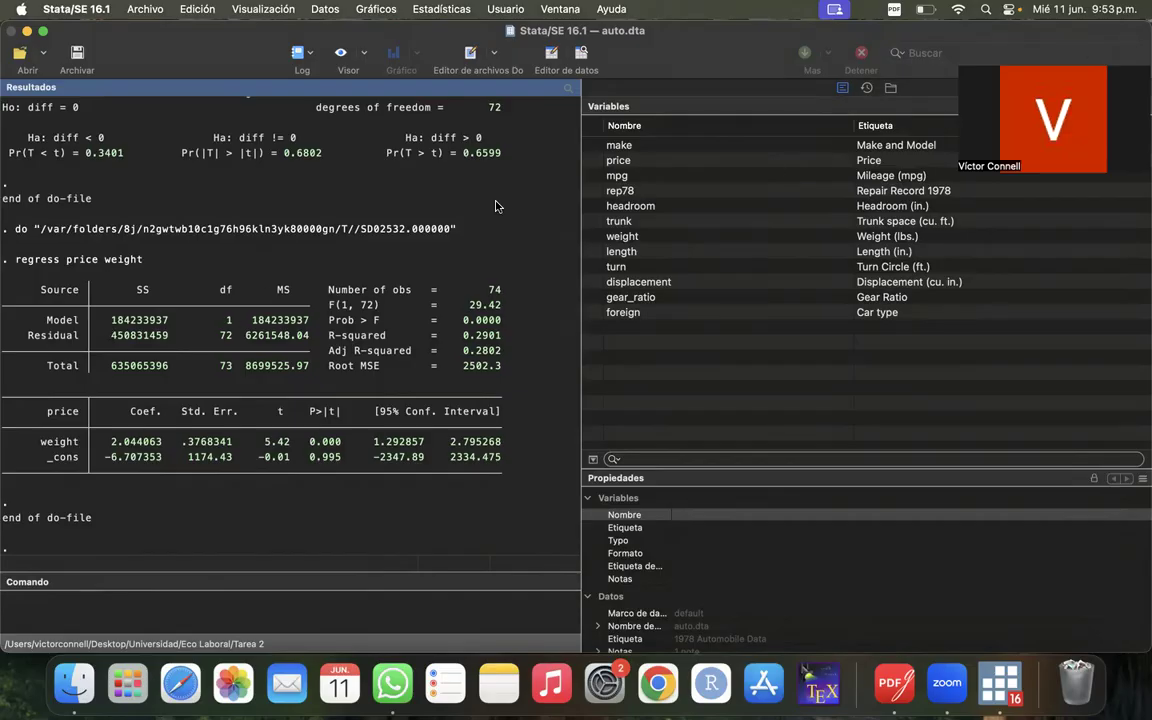
pyautogui.moveTo(112, 323); pyautogui.dragTo(312, 367)
pyautogui.click(312, 367)
pyautogui.moveTo(40, 320); pyautogui.dragTo(172, 320)
pyautogui.moveTo(25, 340); pyautogui.dragTo(186, 335)
pyautogui.moveTo(38, 366); pyautogui.dragTo(178, 371)
pyautogui.click(178, 369)
pyautogui.moveTo(116, 373); pyautogui.dragTo(168, 368)
pyautogui.click(164, 369)
pyautogui.moveTo(329, 335); pyautogui.dragTo(500, 333)
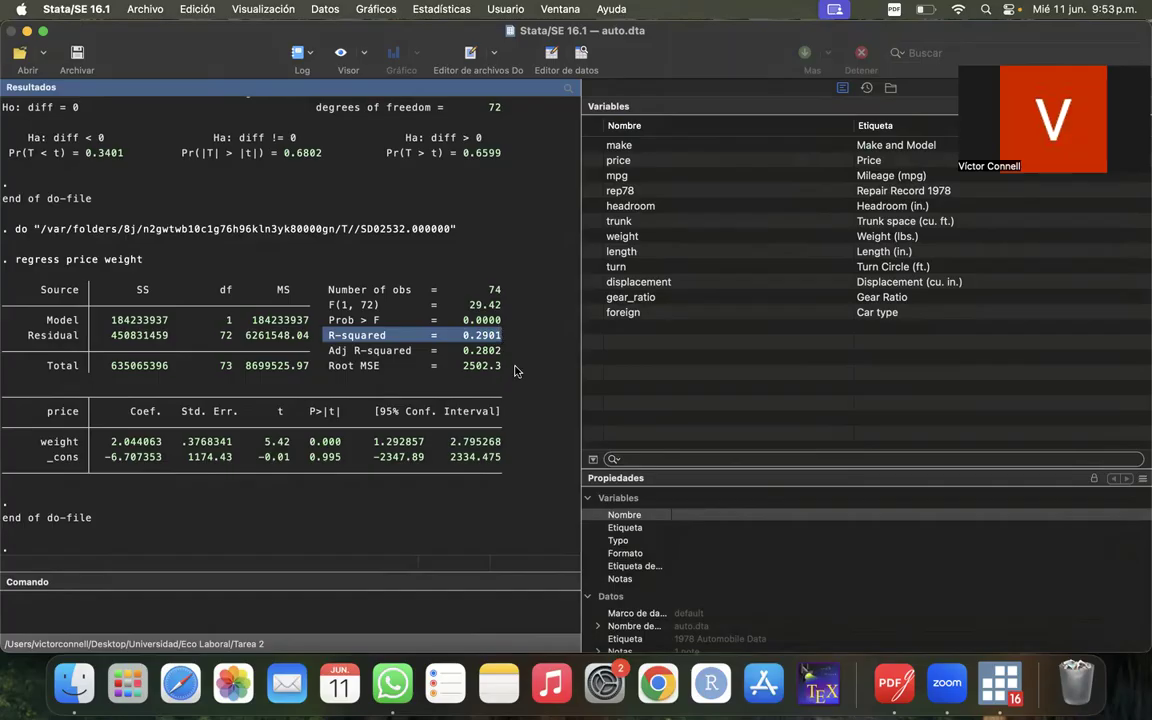
pyautogui.click(516, 371)
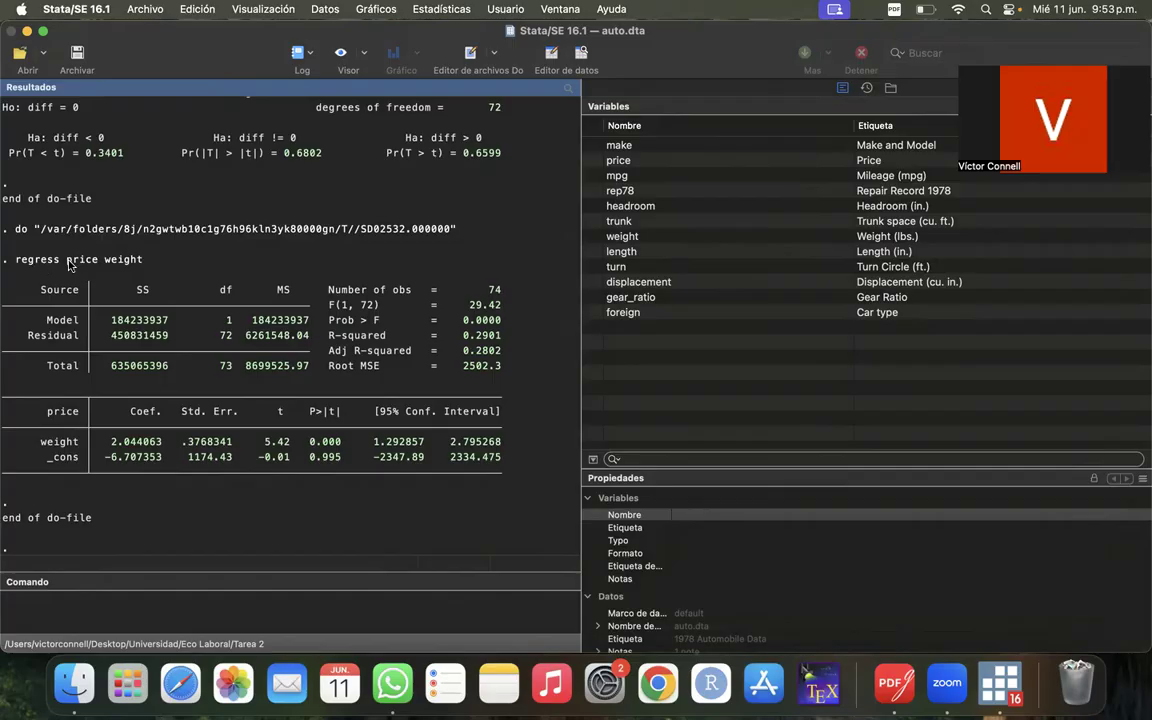
# - Review the variables of the regress price weight command and the coefficient table below its variance analysis
pyautogui.moveTo(65, 262); pyautogui.dragTo(163, 265)
pyautogui.click(163, 265)
pyautogui.scroll(-2, 226, 496)
pyautogui.moveTo(40, 410); pyautogui.dragTo(492, 466)
pyautogui.click(492, 466)
pyautogui.moveTo(48, 410); pyautogui.dragTo(443, 468)
pyautogui.click(443, 468)
# - Examine the _cons row of the coefficient table, from its coefficient through to its confidence interval
pyautogui.moveTo(49, 459); pyautogui.dragTo(165, 460)
pyautogui.click(165, 460)
pyautogui.moveTo(44, 458); pyautogui.dragTo(163, 456)
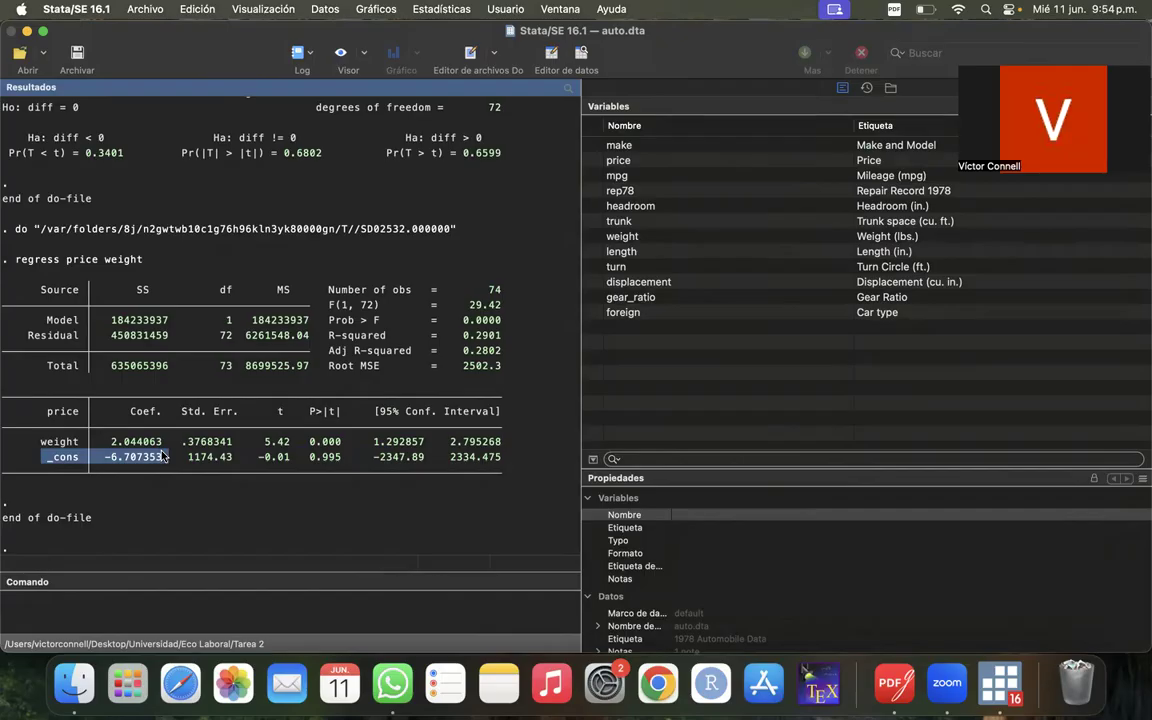
pyautogui.click(152, 491)
pyautogui.moveTo(42, 458); pyautogui.dragTo(167, 457)
pyautogui.click(226, 525)
pyautogui.moveTo(100, 456); pyautogui.dragTo(448, 460)
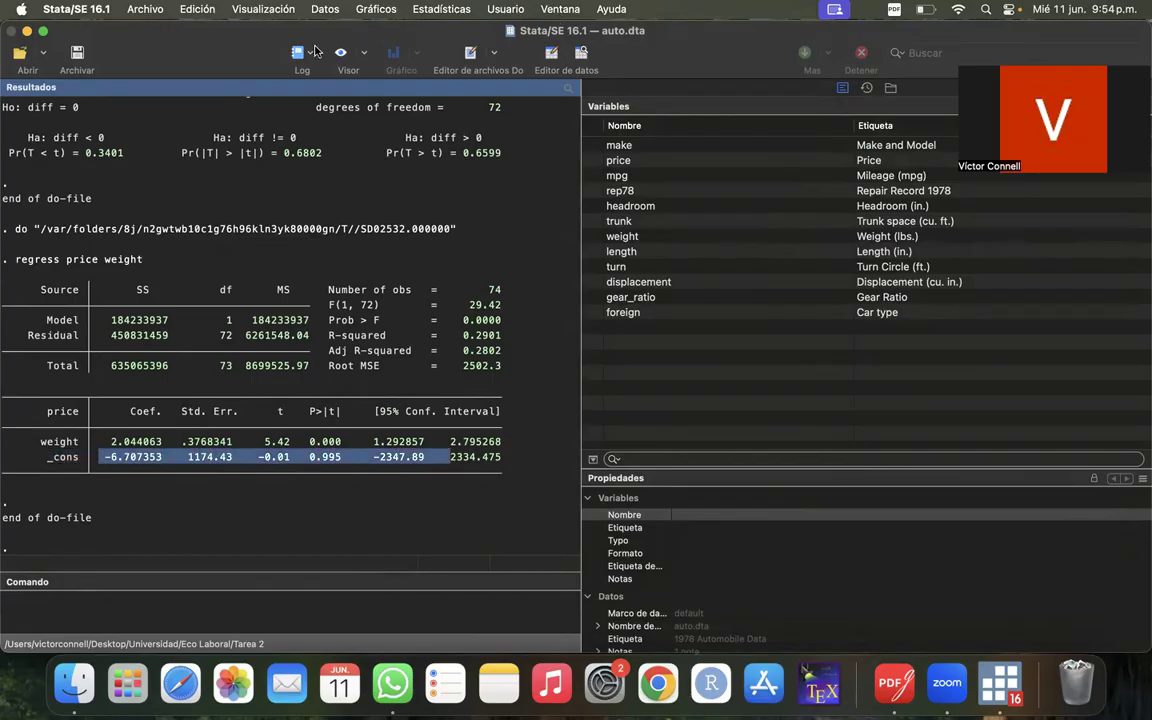
pyautogui.click(452, 474)
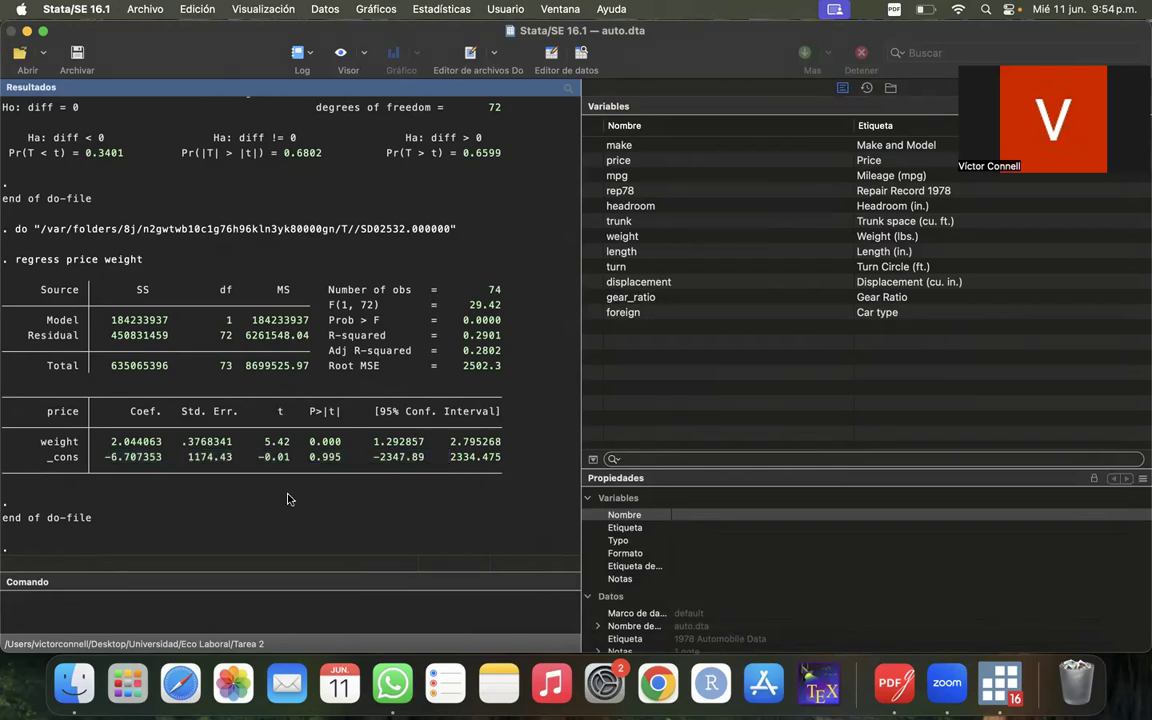
# - Examine the weight row of the coefficient table, focusing on its coefficient and 95% confidence interval
pyautogui.moveTo(40, 441); pyautogui.dragTo(508, 443)
pyautogui.click(510, 442)
pyautogui.moveTo(40, 441); pyautogui.dragTo(235, 443)
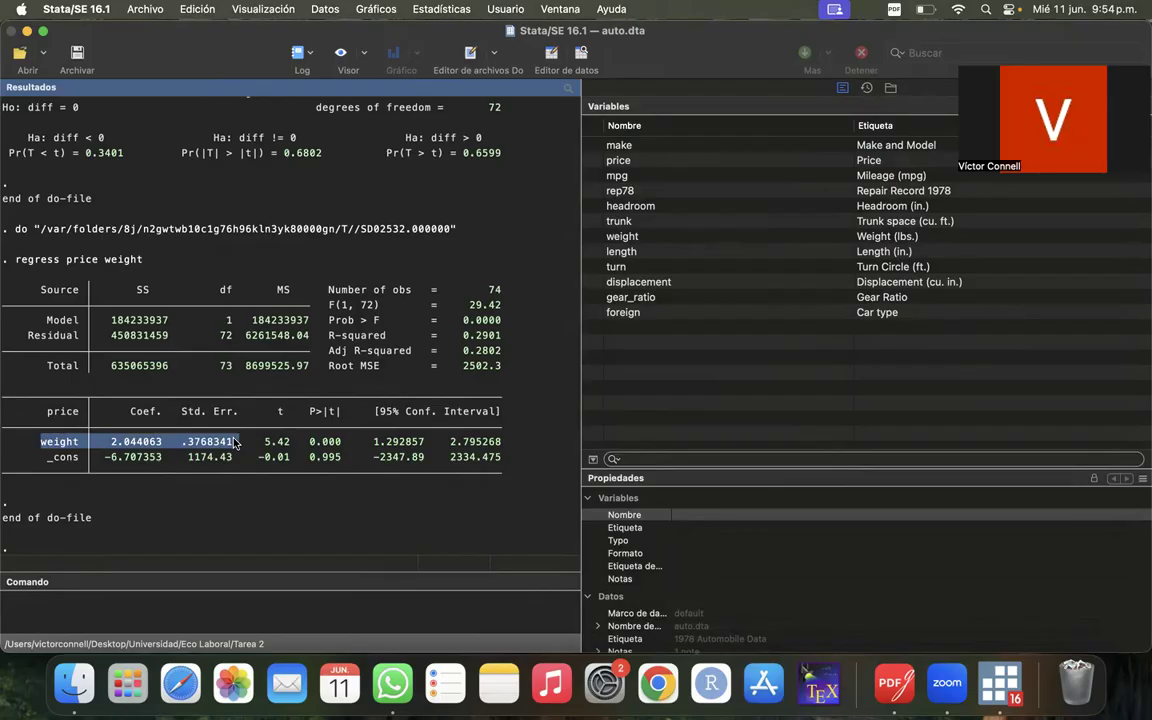
pyautogui.click(147, 486)
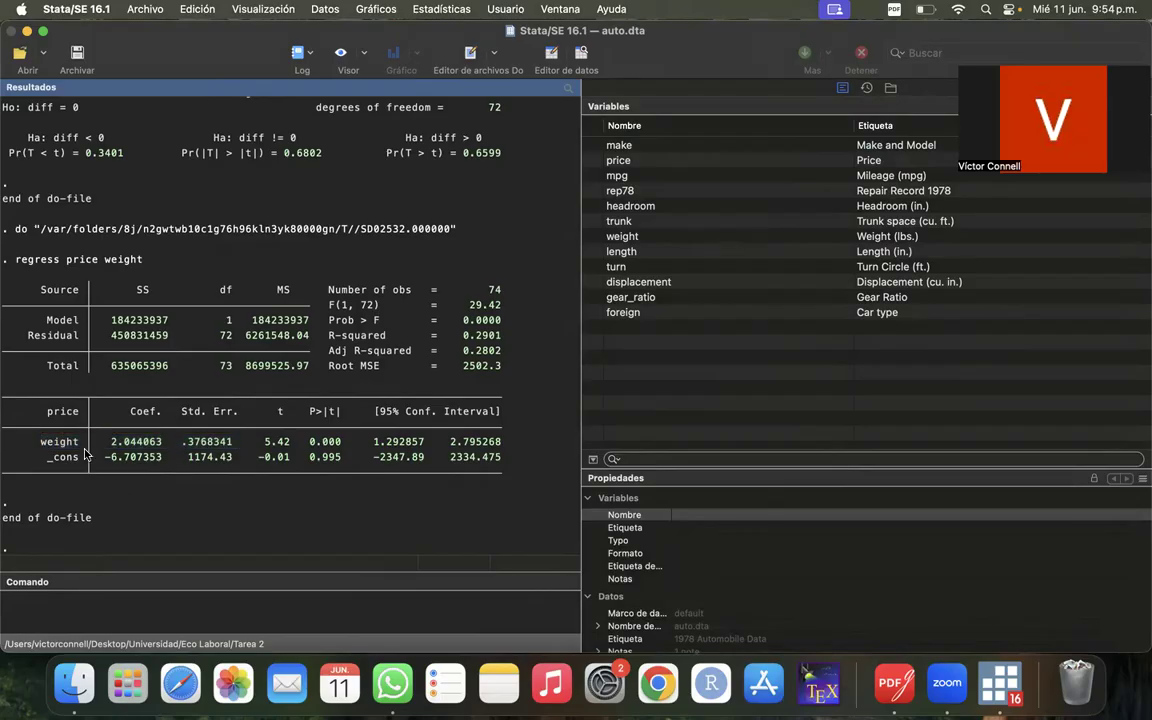
pyautogui.moveTo(106, 441); pyautogui.dragTo(163, 436)
pyautogui.click(191, 518)
pyautogui.moveTo(371, 441); pyautogui.dragTo(507, 447)
pyautogui.click(410, 438)
pyautogui.moveTo(47, 443); pyautogui.dragTo(15, 448)
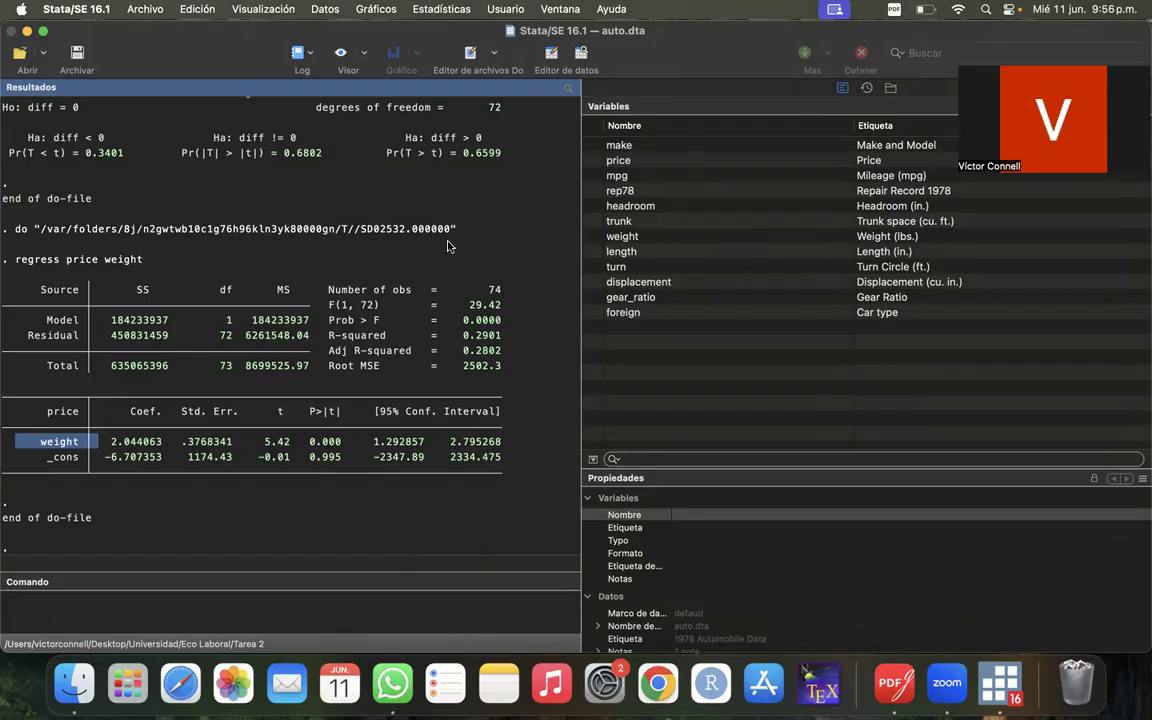
pyautogui.click(178, 474)
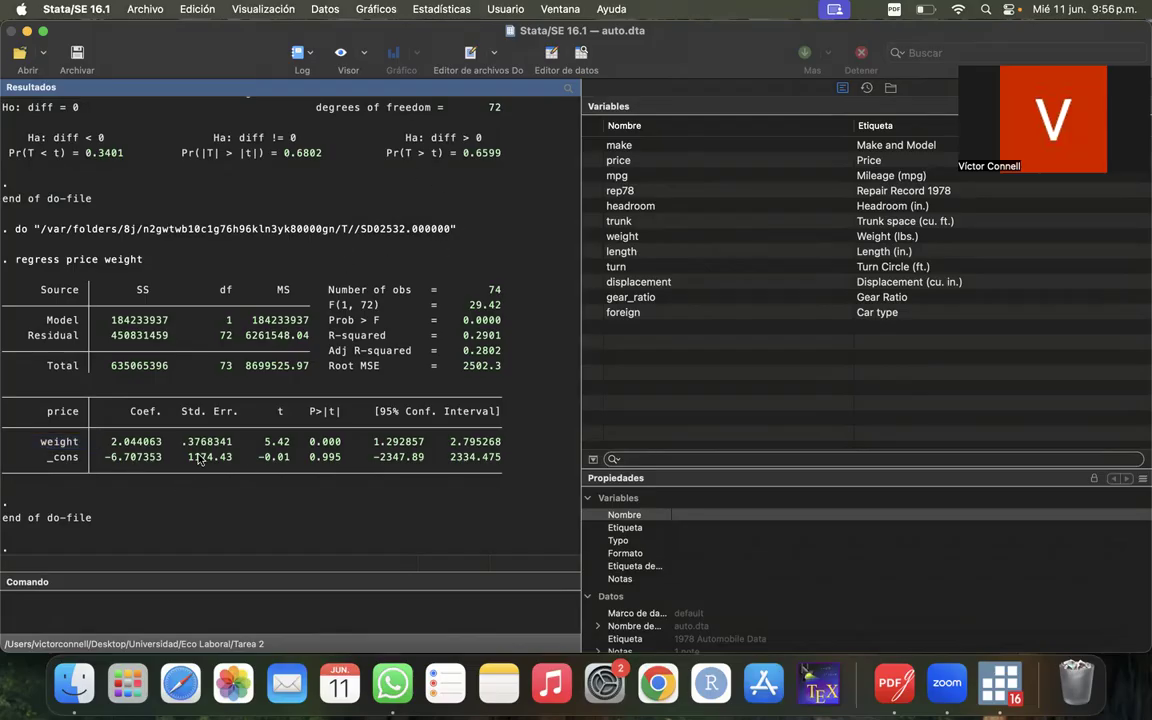
# - Inspect the standard error of weight and compare the t statistics of weight and _cons
pyautogui.moveTo(178, 444); pyautogui.dragTo(268, 442)
pyautogui.click(234, 442)
pyautogui.click(289, 444)
pyautogui.click(285, 461)
pyautogui.moveTo(260, 441); pyautogui.dragTo(289, 447)
pyautogui.click(307, 452)
pyautogui.moveTo(256, 460); pyautogui.dragTo(287, 458)
# - Check the sign of the _cons coefficient and both limits of its 95% confidence interval
pyautogui.moveTo(99, 458); pyautogui.dragTo(112, 460)
pyautogui.click(113, 460)
pyautogui.moveTo(373, 456); pyautogui.dragTo(479, 469)
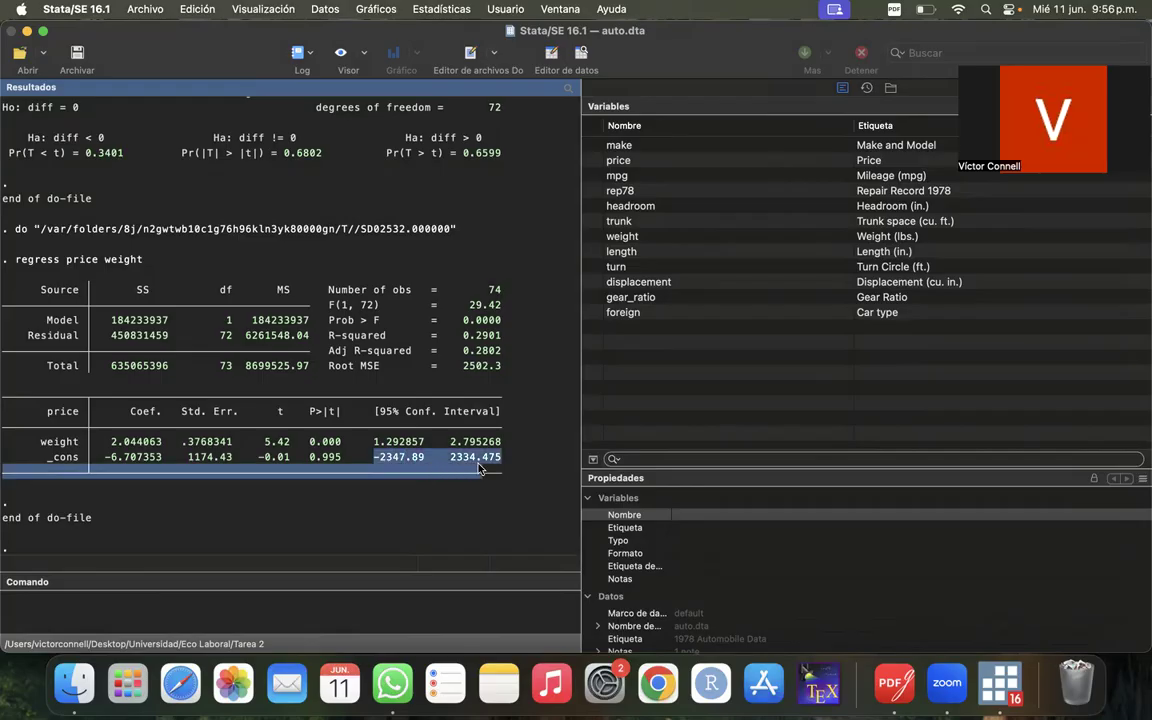
pyautogui.click(480, 462)
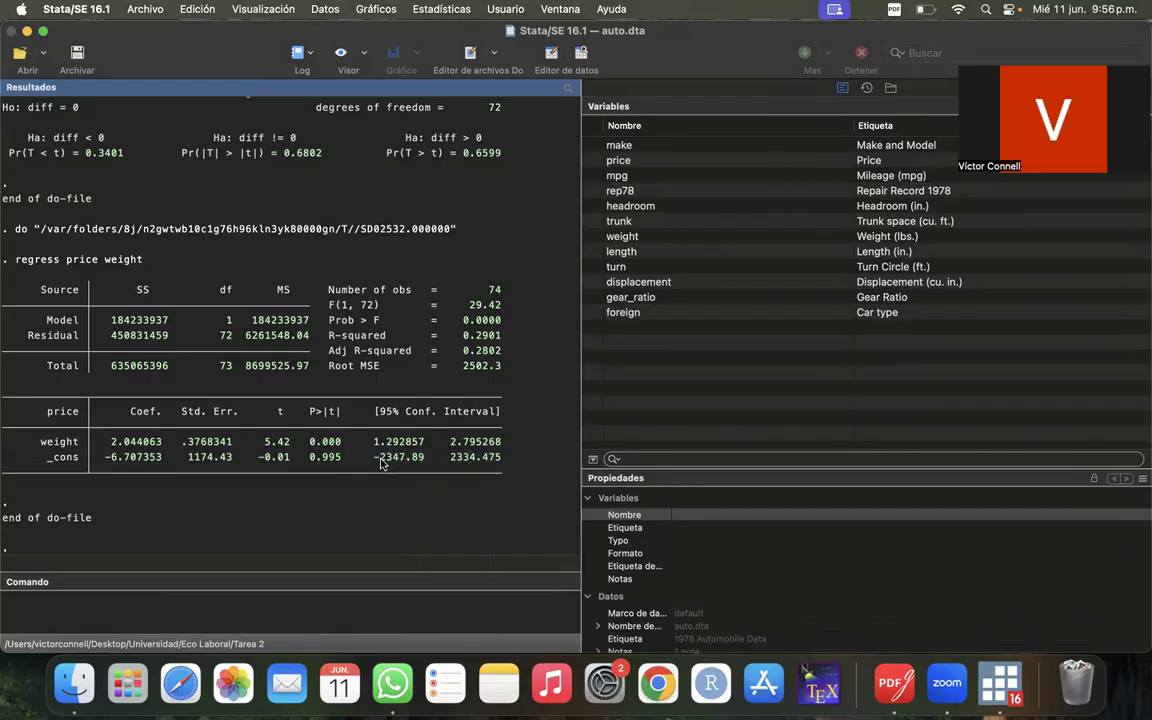
pyautogui.doubleClick(381, 458)
pyautogui.click(455, 460)
pyautogui.moveTo(455, 460); pyautogui.dragTo(507, 462)
pyautogui.click(506, 462)
# - Go back over the upper regression table and inspect the Residual sum of squares
pyautogui.moveTo(35, 320); pyautogui.dragTo(371, 377)
pyautogui.click(371, 377)
pyautogui.moveTo(5, 284); pyautogui.dragTo(502, 331)
pyautogui.click(450, 338)
pyautogui.click(502, 331)
pyautogui.moveTo(98, 335); pyautogui.dragTo(155, 342)
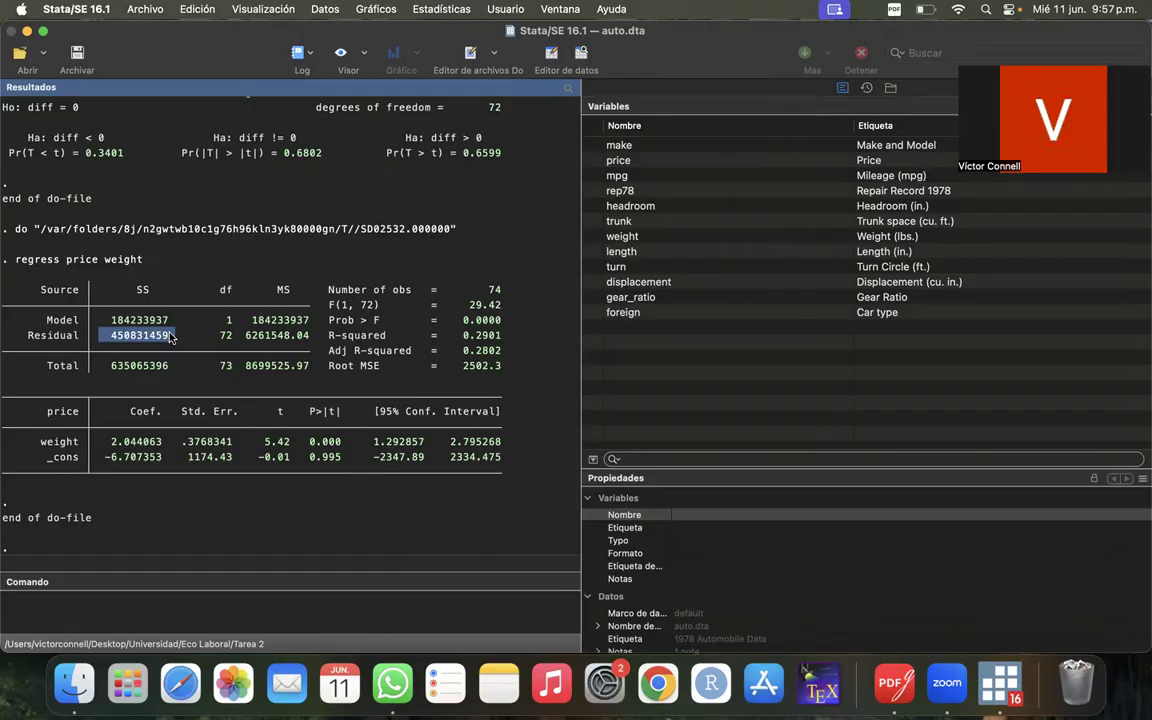
pyautogui.click(171, 339)
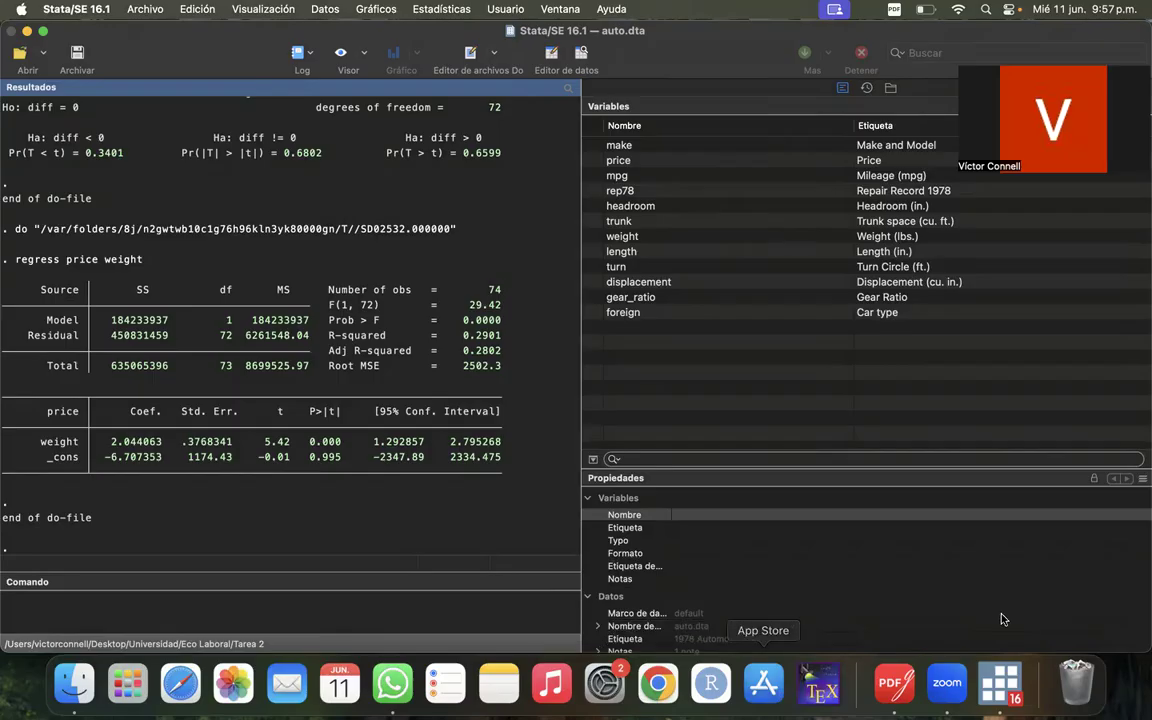
# - Return to Ayudantia Stata 1.do and run the predict resid, residual command on line 69
pyautogui.rightClick(993, 690)
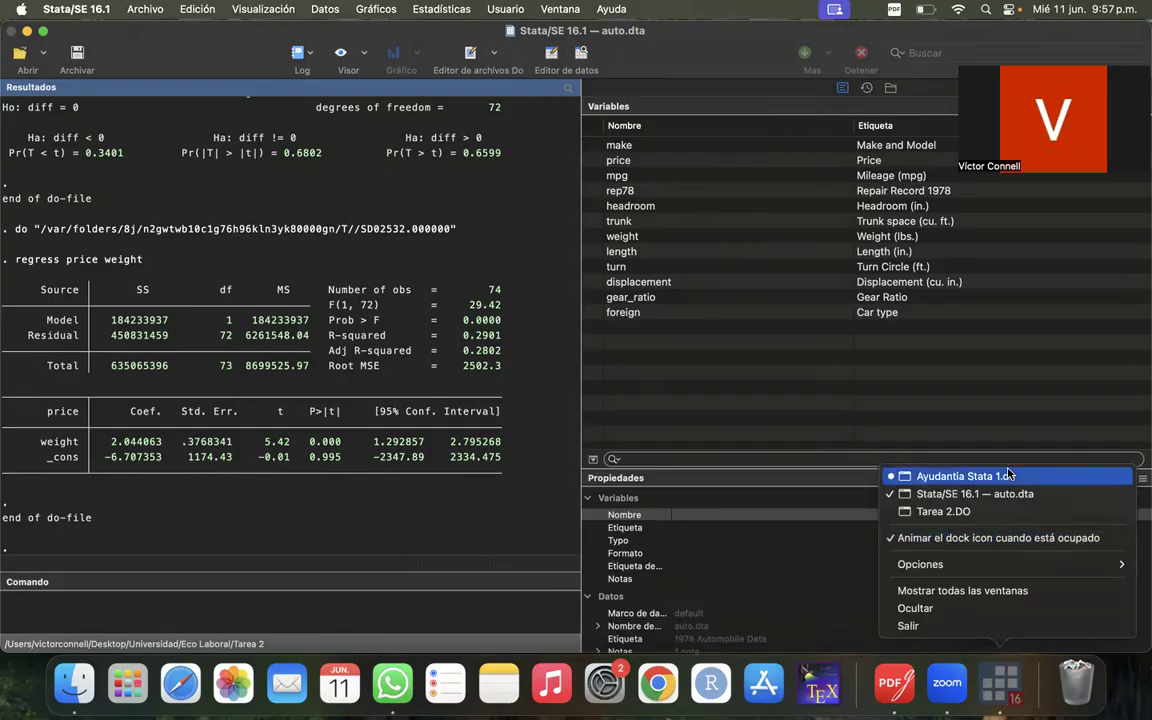
pyautogui.click(908, 427)
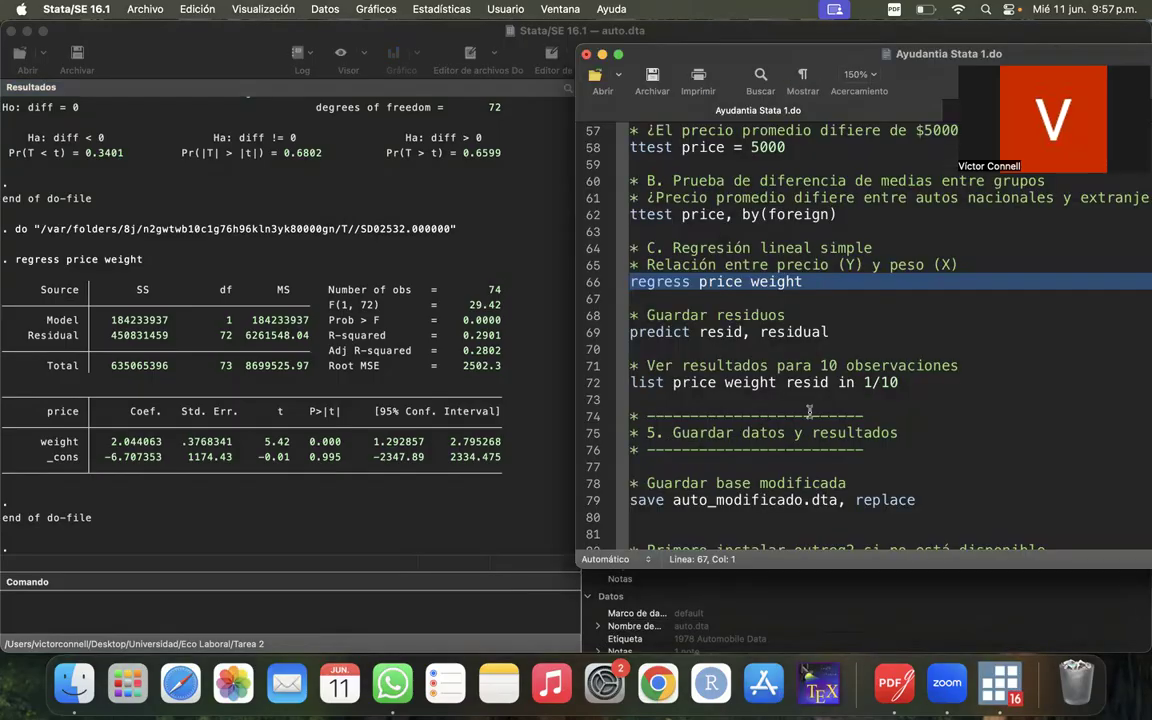
pyautogui.click(593, 333)
pyautogui.moveTo(782, 53); pyautogui.dragTo(657, 105)
pyautogui.click(909, 225)
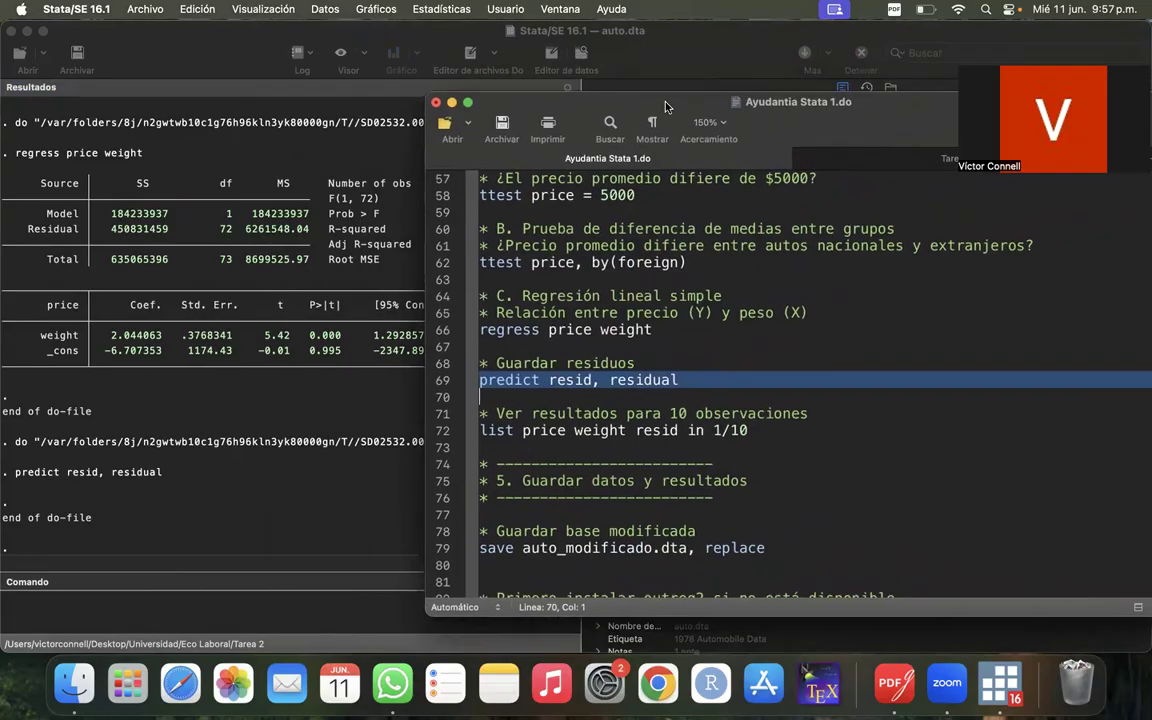
# - Run the list price weight resid in 1/10 command on line 72 and uncover its listing in the results
pyautogui.click(443, 438)
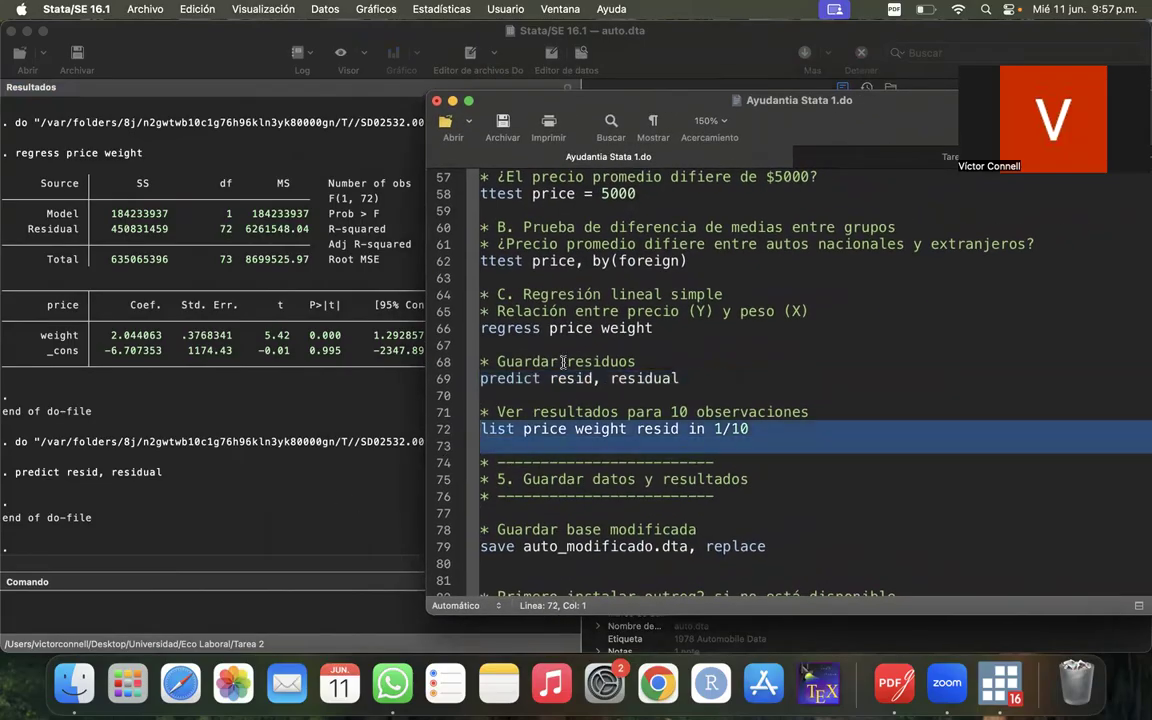
pyautogui.click(446, 445)
pyautogui.click(448, 430)
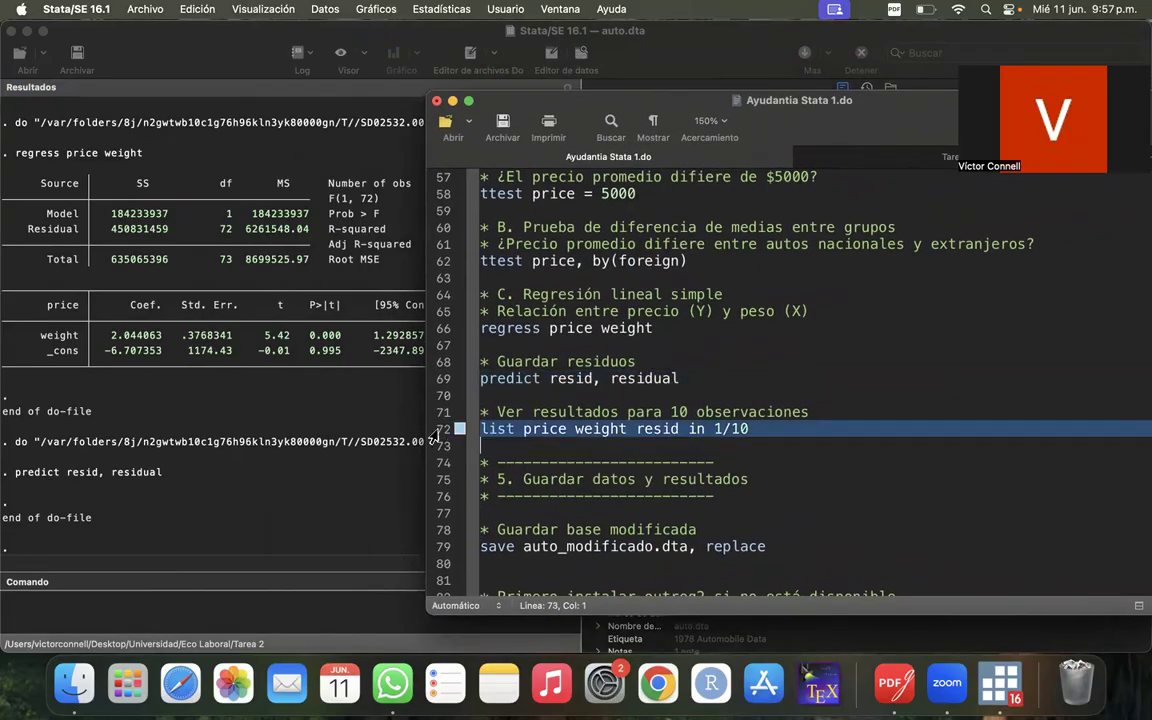
pyautogui.moveTo(787, 94); pyautogui.dragTo(582, 187)
pyautogui.click(920, 214)
pyautogui.moveTo(668, 192); pyautogui.dragTo(1026, 139)
pyautogui.click(281, 314)
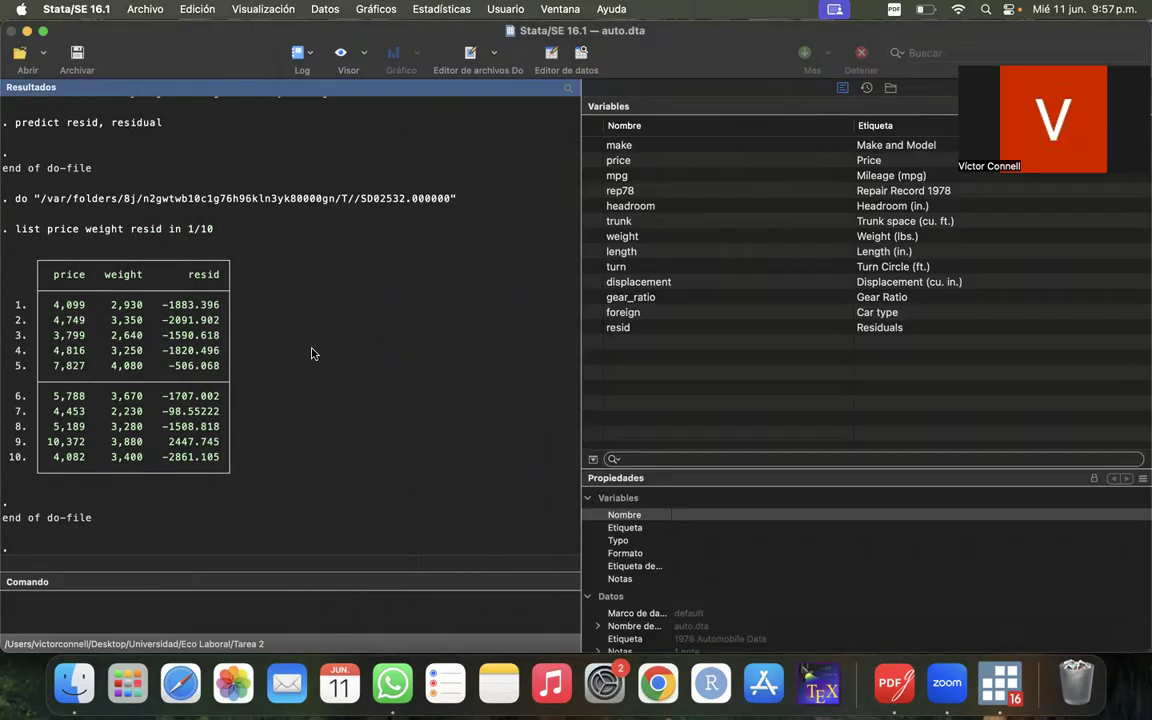
# - Examine price, weight and resid for the first three observations in the listing
pyautogui.scroll(-1, 226, 453)
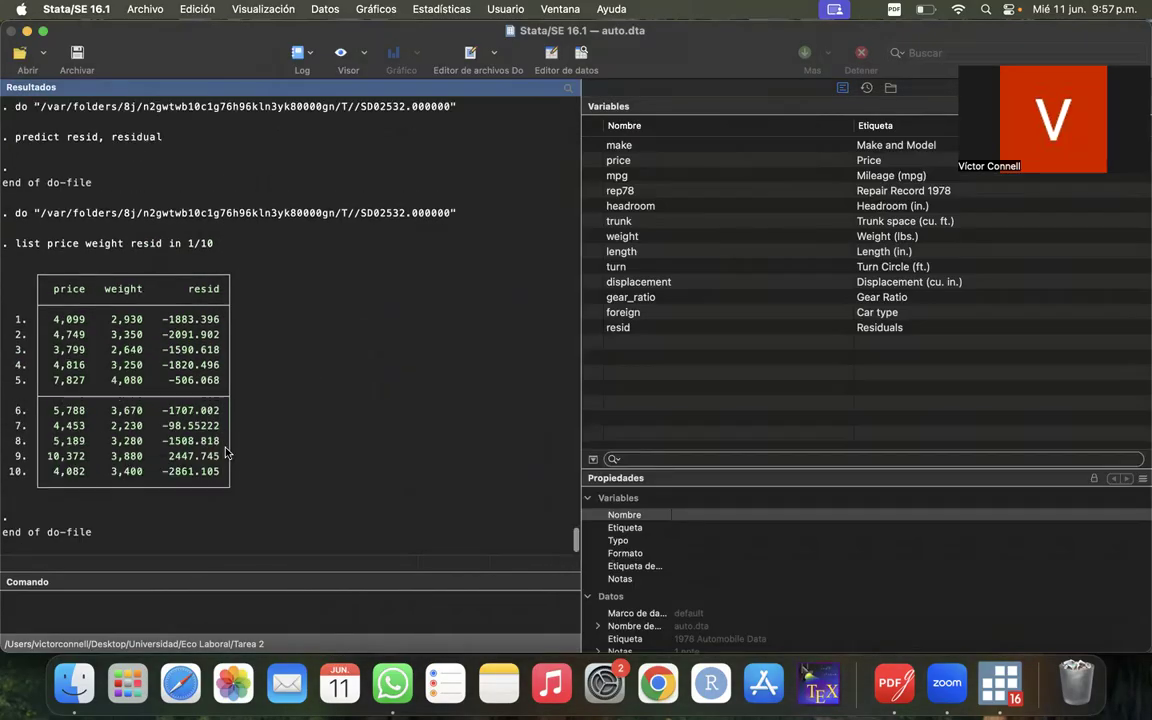
pyautogui.scroll(1, 226, 453)
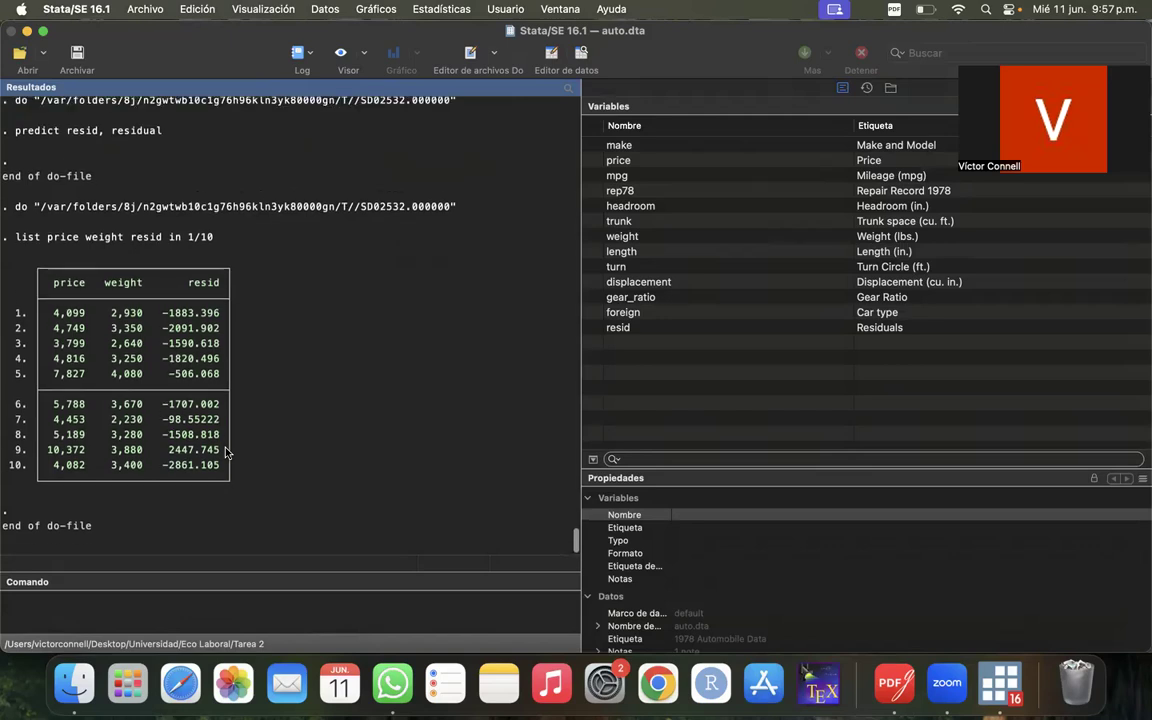
pyautogui.moveTo(54, 316); pyautogui.dragTo(84, 317)
pyautogui.click(84, 317)
pyautogui.moveTo(158, 316); pyautogui.dragTo(219, 318)
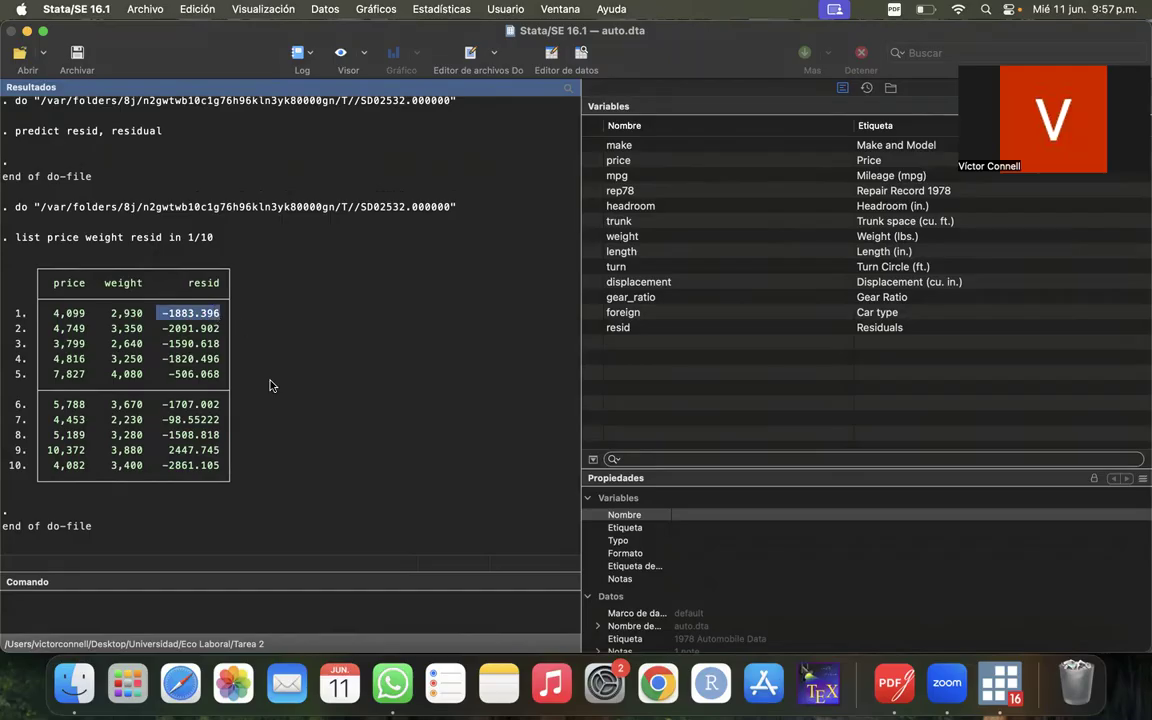
pyautogui.moveTo(42, 318); pyautogui.dragTo(276, 314)
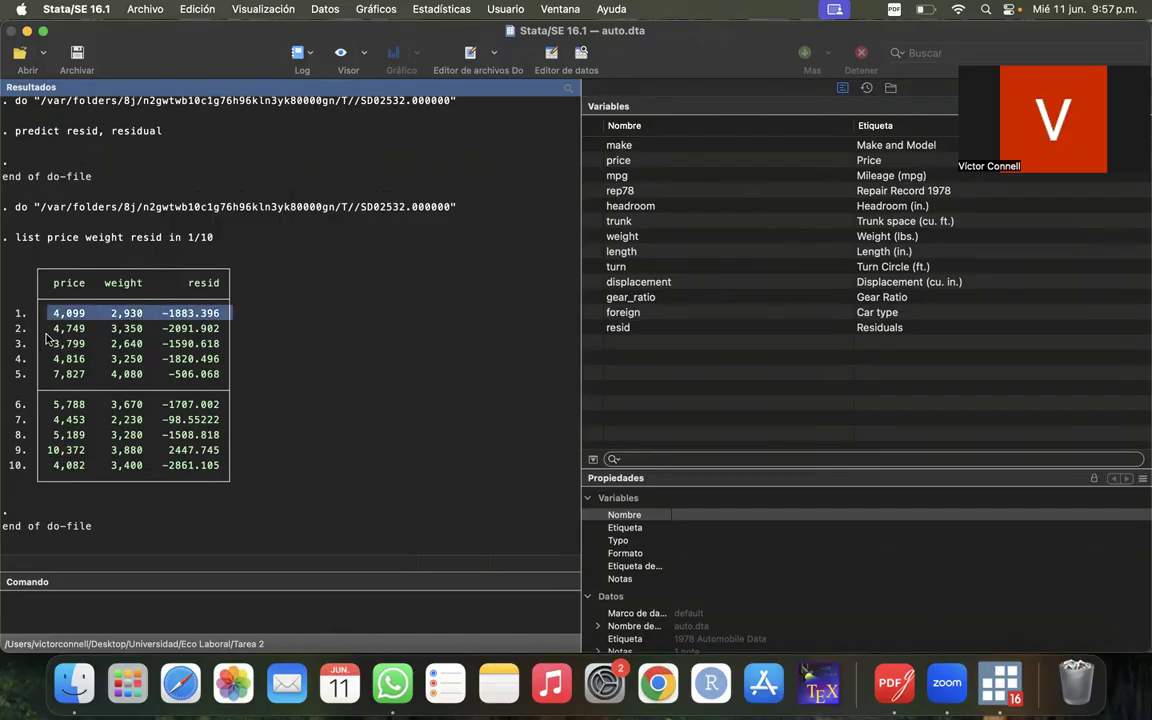
pyautogui.moveTo(44, 331); pyautogui.dragTo(285, 335)
pyautogui.moveTo(42, 346); pyautogui.dragTo(229, 344)
pyautogui.click(228, 344)
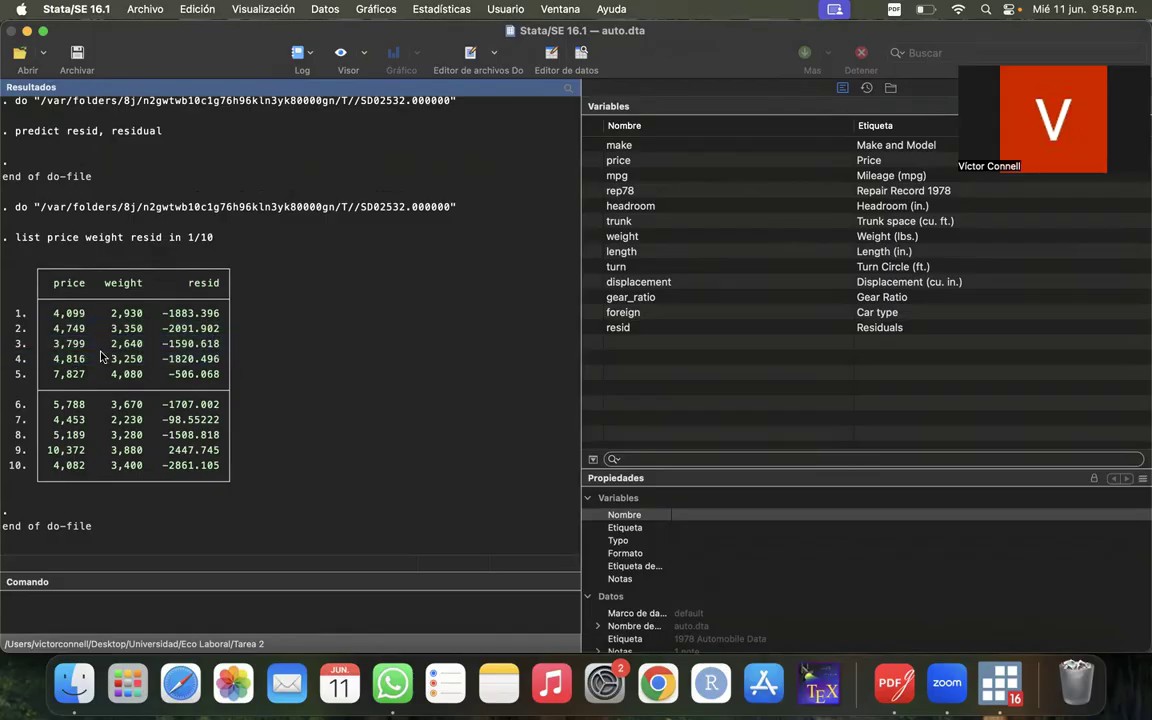
pyautogui.moveTo(45, 346); pyautogui.dragTo(229, 344)
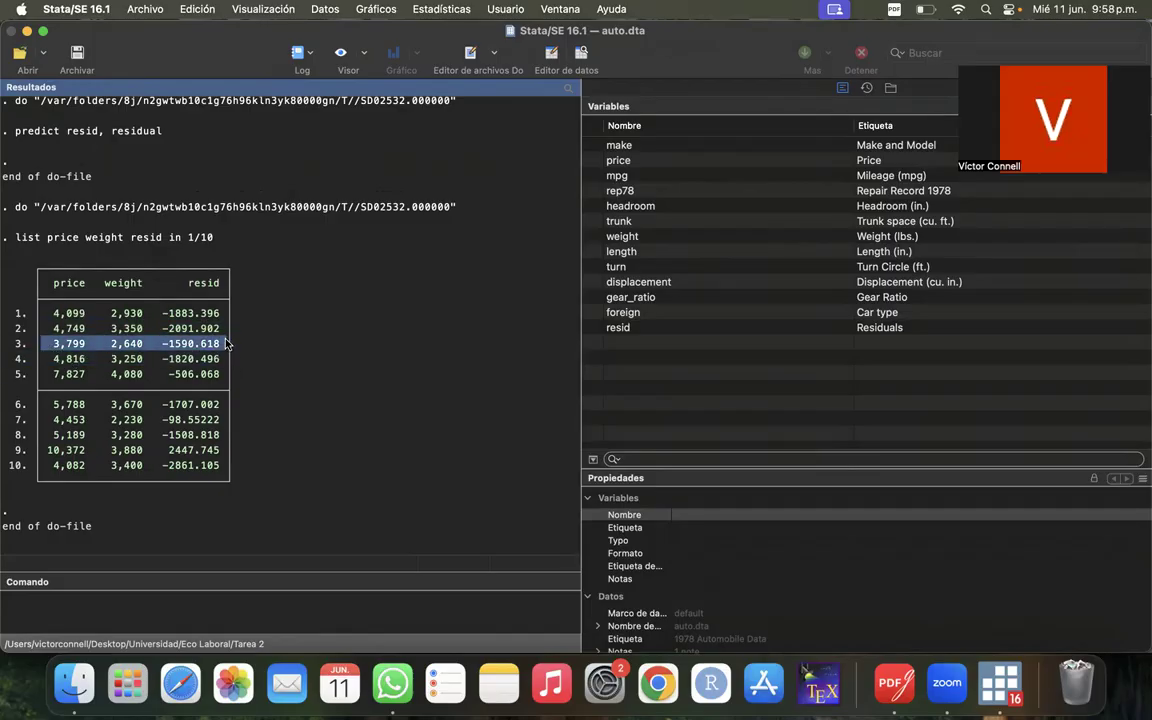
pyautogui.click(228, 344)
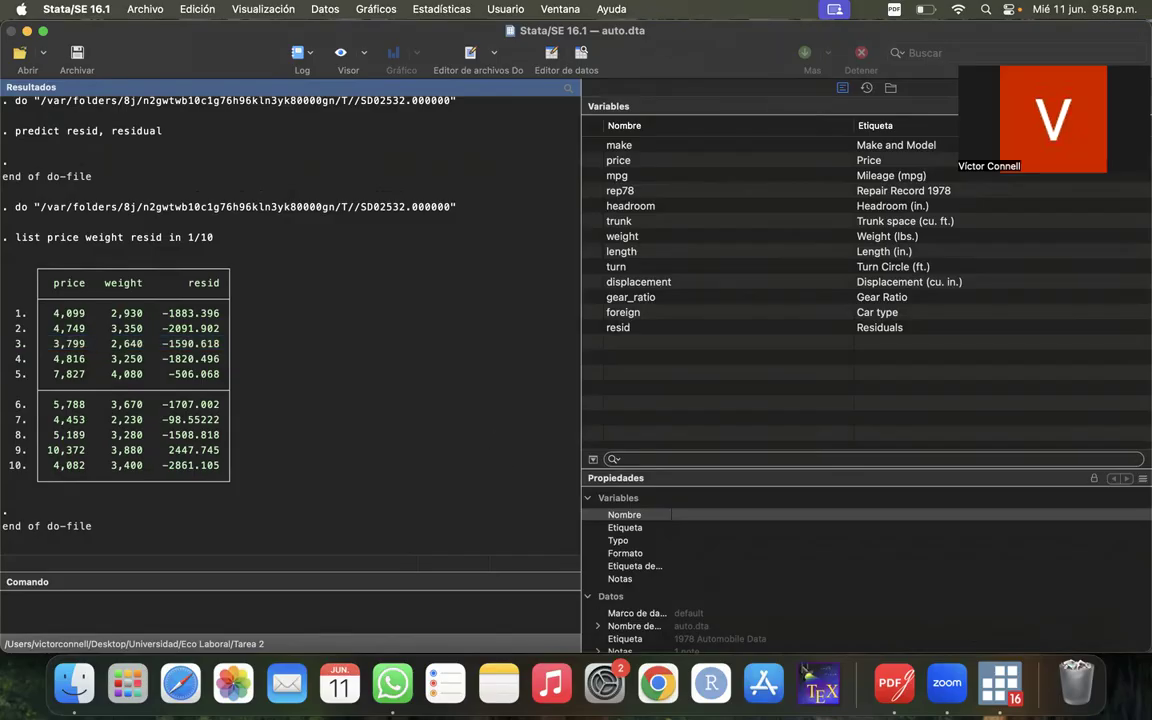
# - Show section 5, Guardar datos y resultados, in Ayudantia Stata 1.do and look back through the earlier results output
pyautogui.rightClick(1000, 683)
pyautogui.click(898, 429)
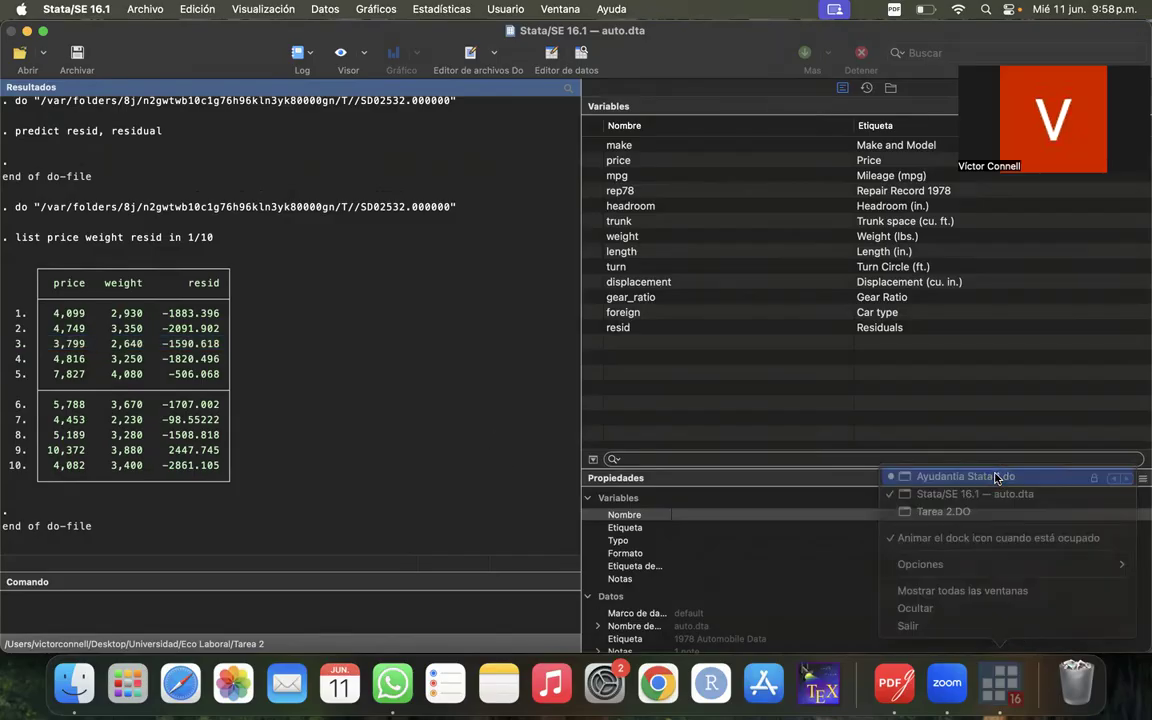
pyautogui.scroll(-5, 700, 400)
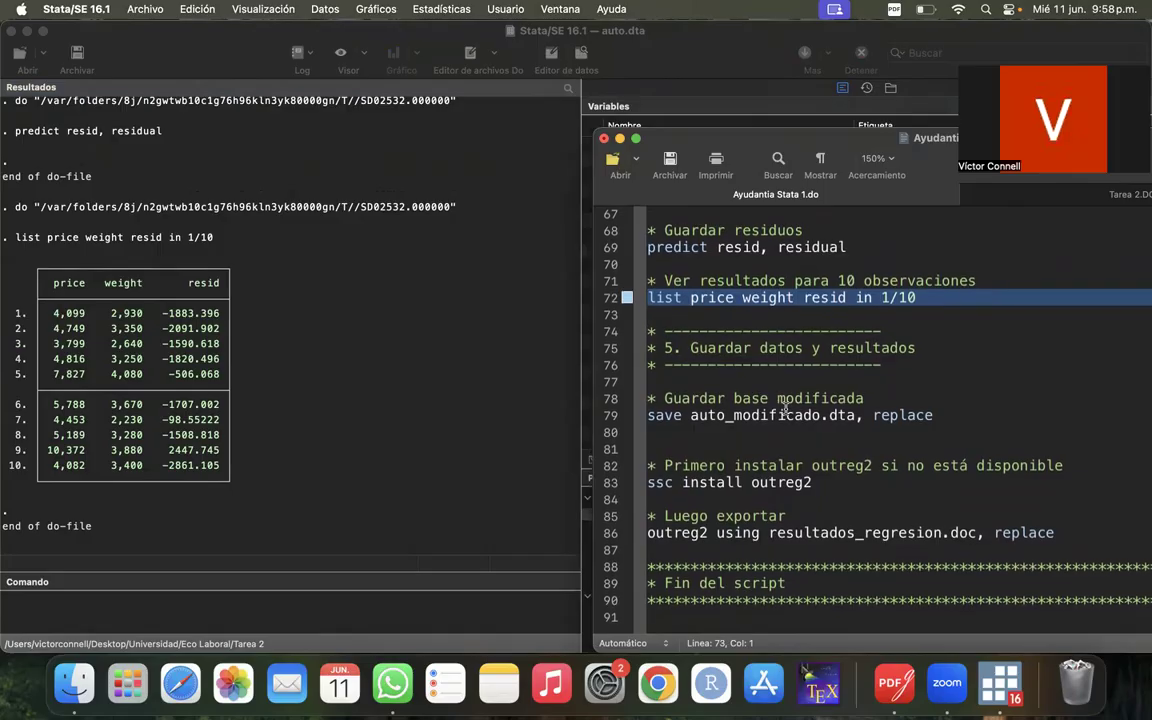
pyautogui.moveTo(810, 130); pyautogui.dragTo(665, 126)
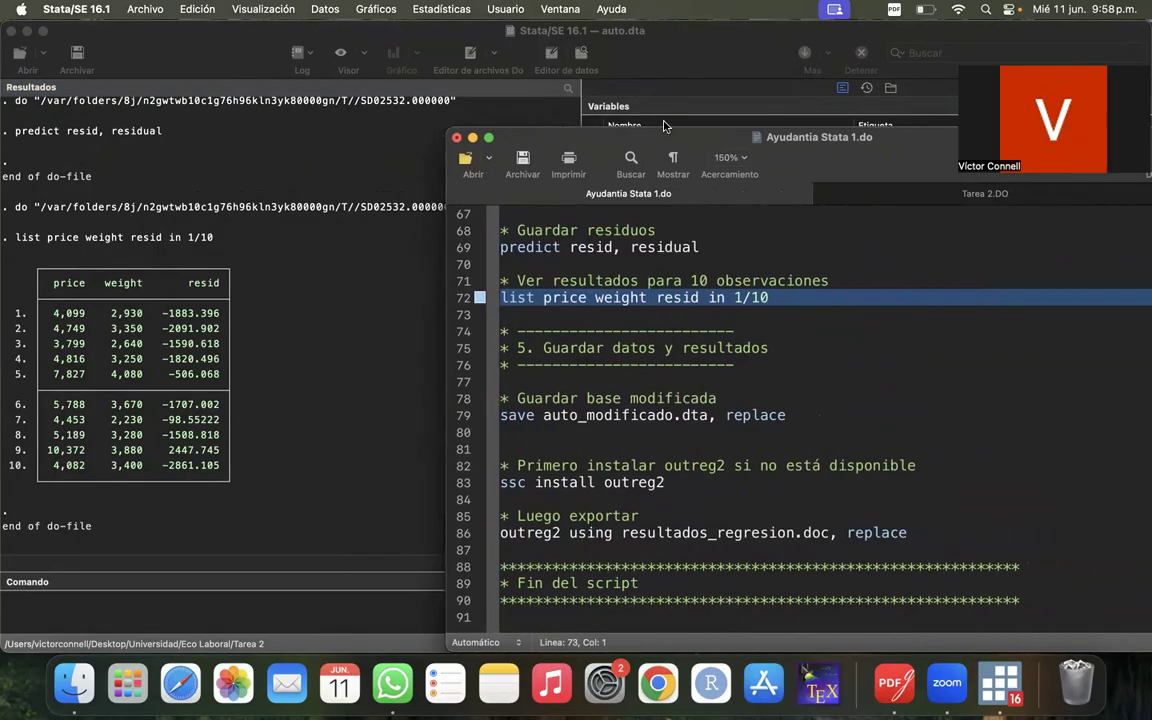
pyautogui.scroll(10, 320, 270)
pyautogui.scroll(15, 336, 283)
pyautogui.scroll(-10, 336, 283)
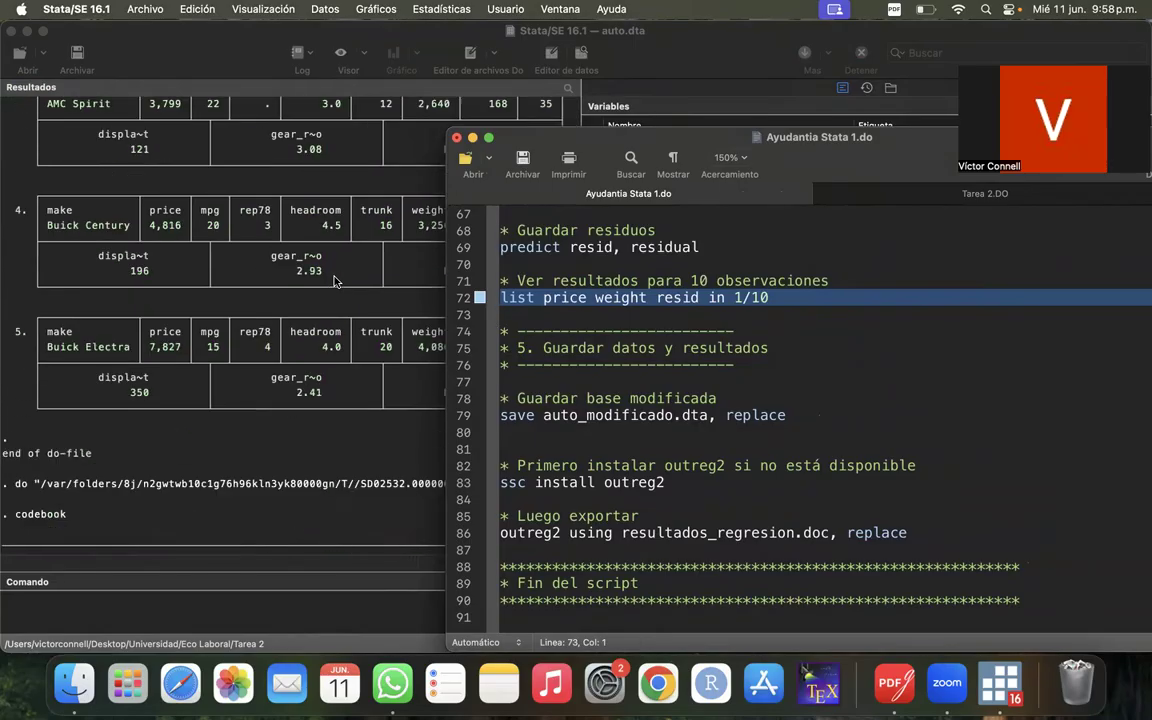
pyautogui.scroll(-15, 336, 283)
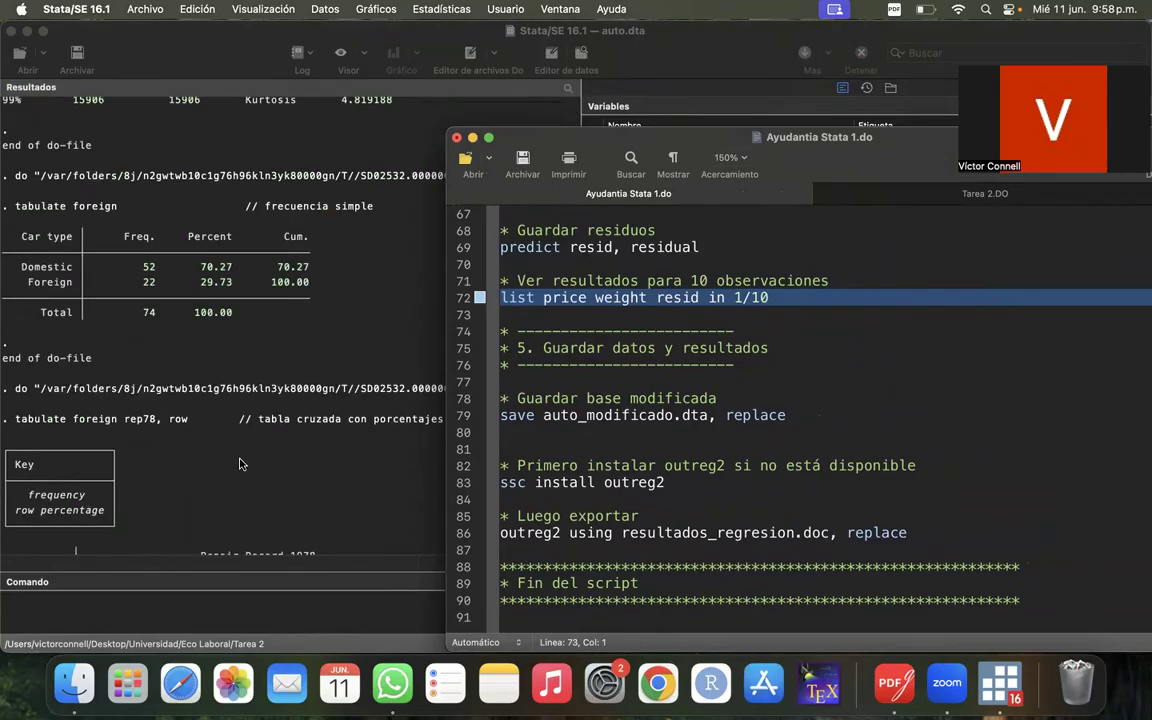
# - Run the save auto_modificado.dta, replace command on line 79 of Ayudantia Stata 1.do
pyautogui.moveTo(634, 134); pyautogui.dragTo(528, 57)
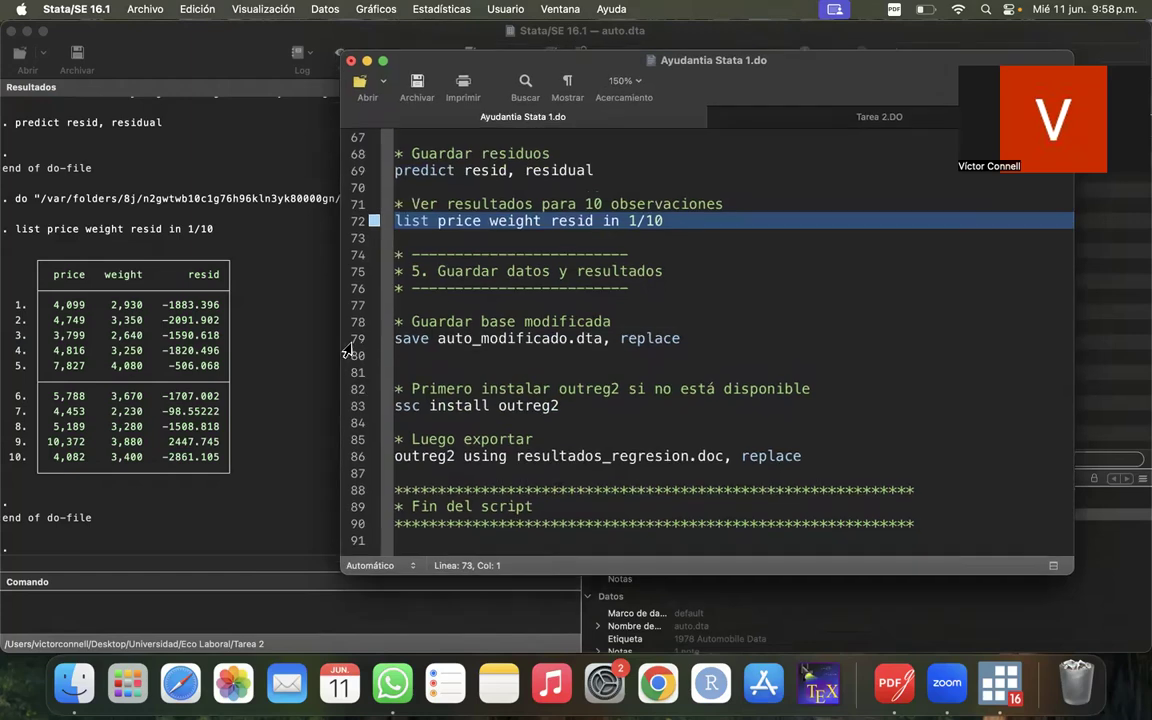
pyautogui.click(357, 340)
pyautogui.click(571, 372)
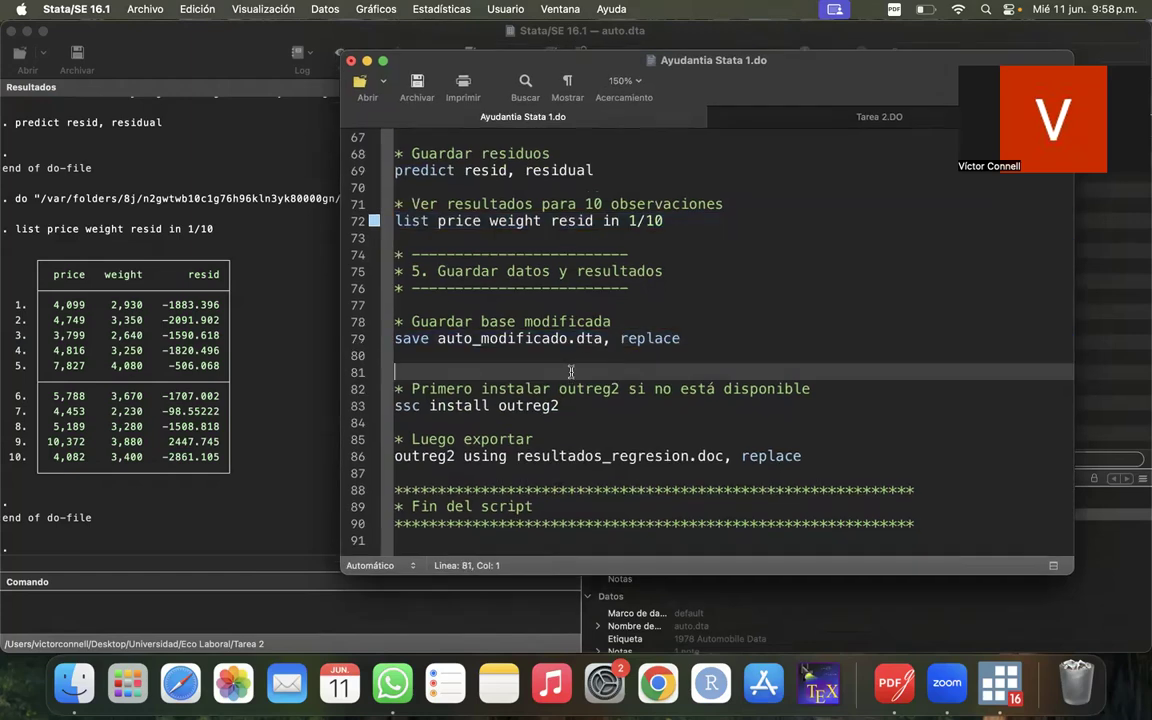
pyautogui.click(355, 338)
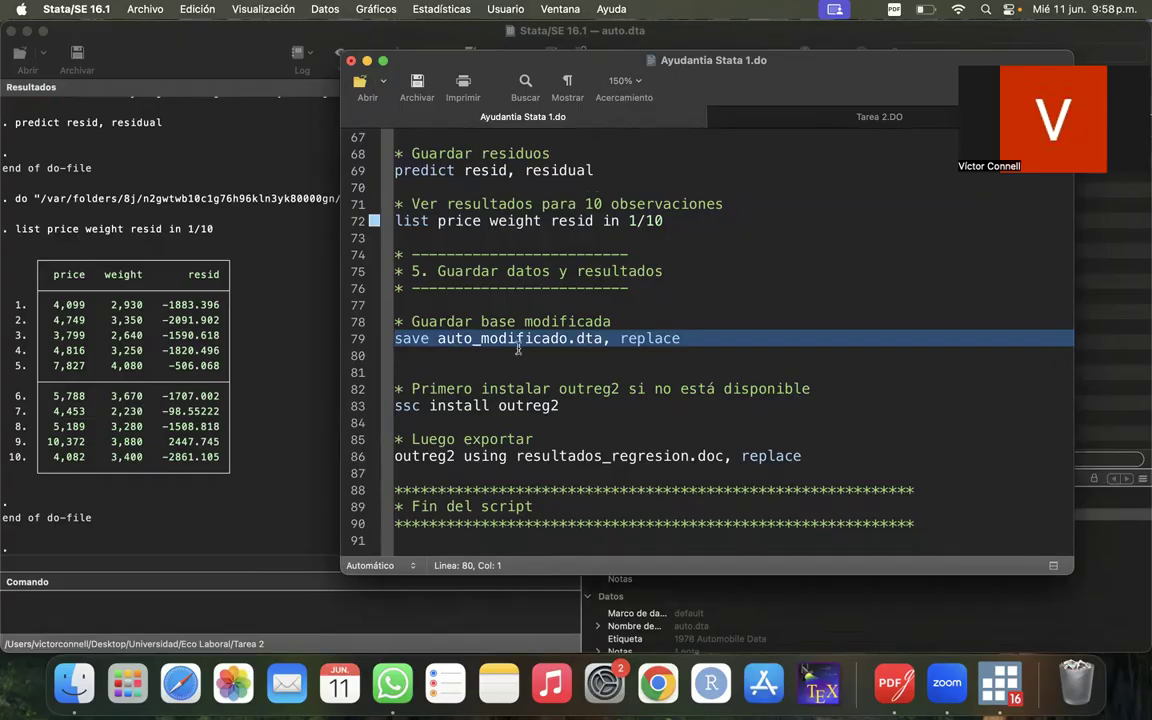
pyautogui.moveTo(819, 91); pyautogui.dragTo(711, 144)
pyautogui.click(927, 136)
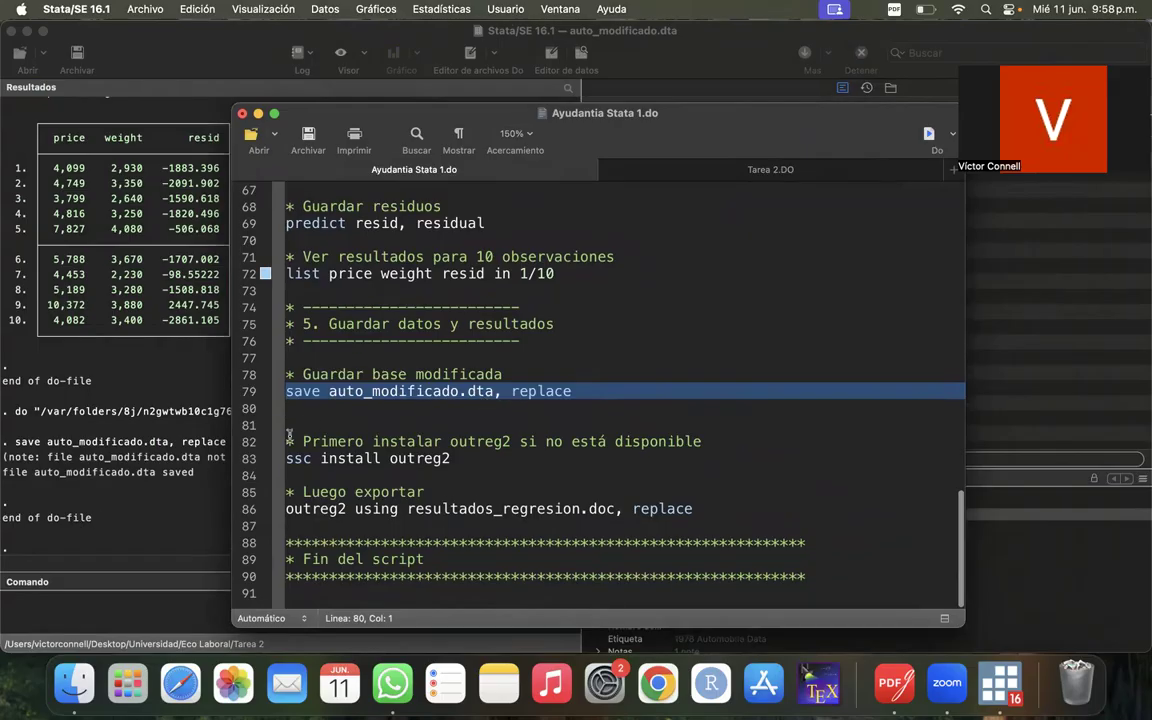
# - Run the ssc install outreg2 command on line 83 and uncover its output in the results
pyautogui.click(252, 460)
pyautogui.click(409, 470)
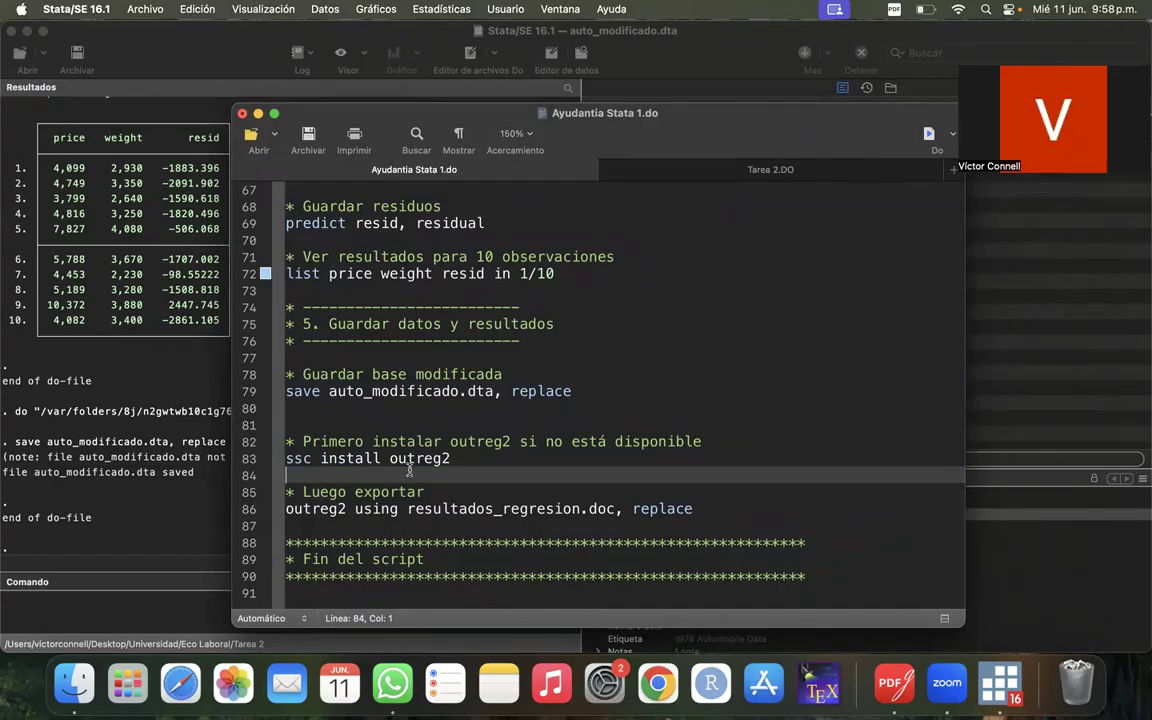
pyautogui.moveTo(521, 128); pyautogui.dragTo(699, 125)
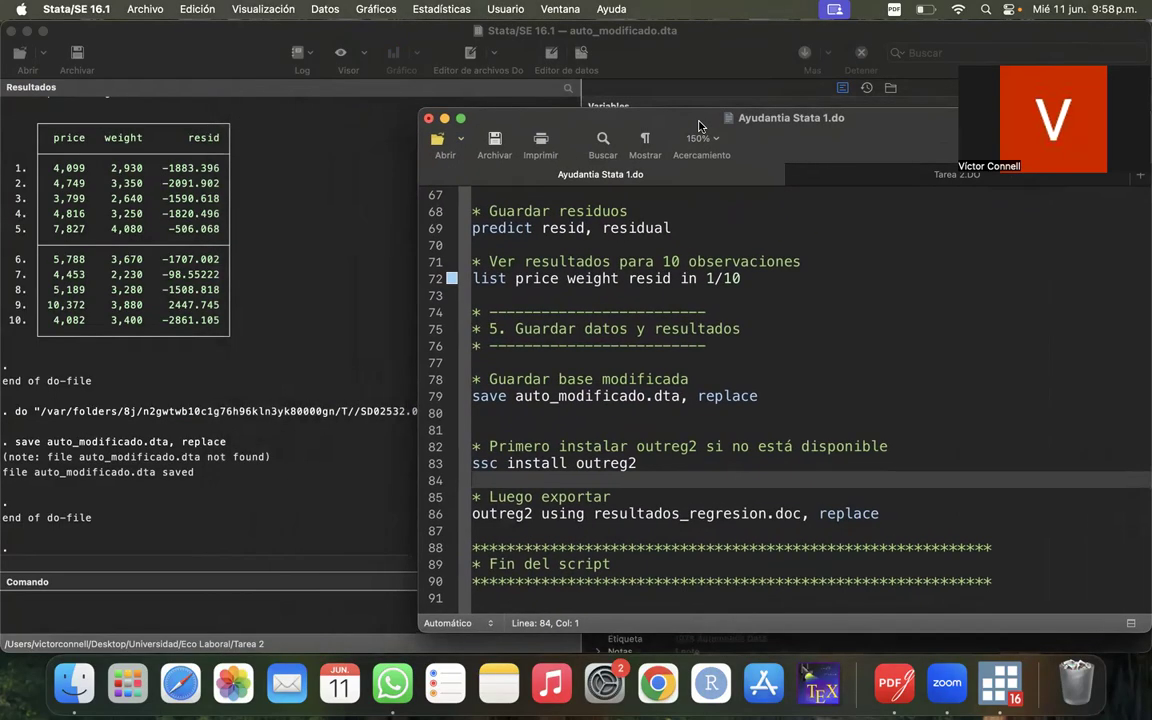
pyautogui.click(437, 466)
pyautogui.click(574, 480)
pyautogui.click(435, 466)
pyautogui.click(477, 480)
pyautogui.click(437, 446)
pyautogui.click(489, 482)
pyautogui.click(436, 466)
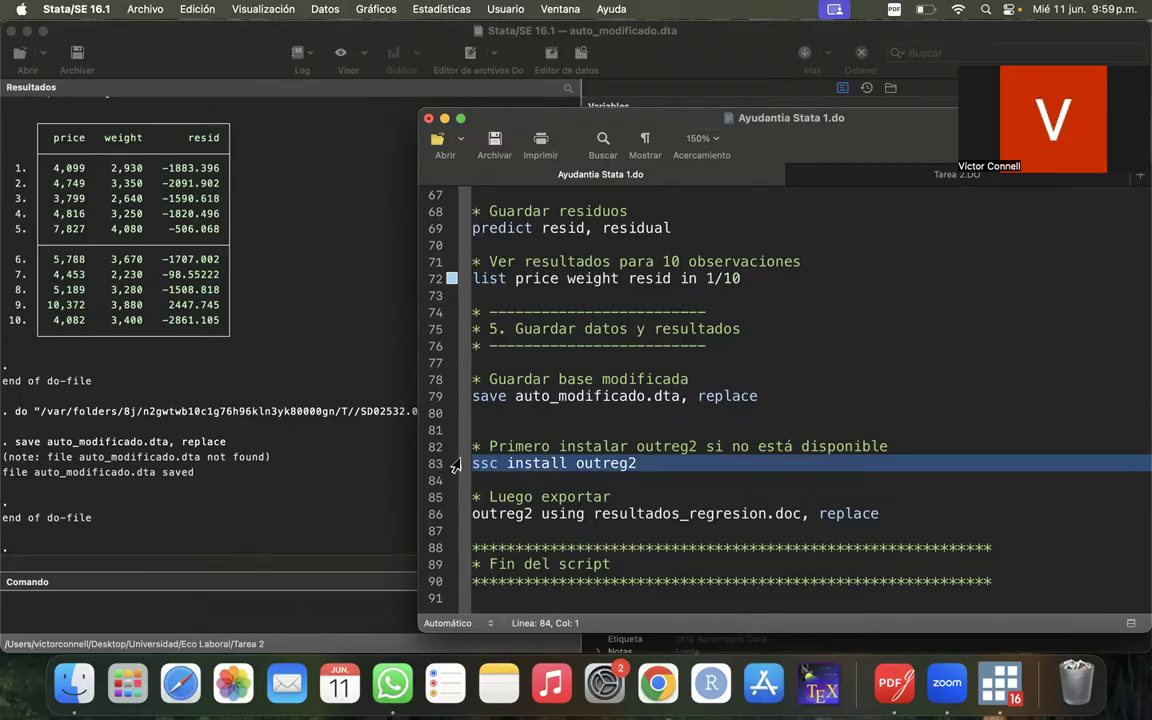
pyautogui.moveTo(1072, 121); pyautogui.dragTo(904, 231)
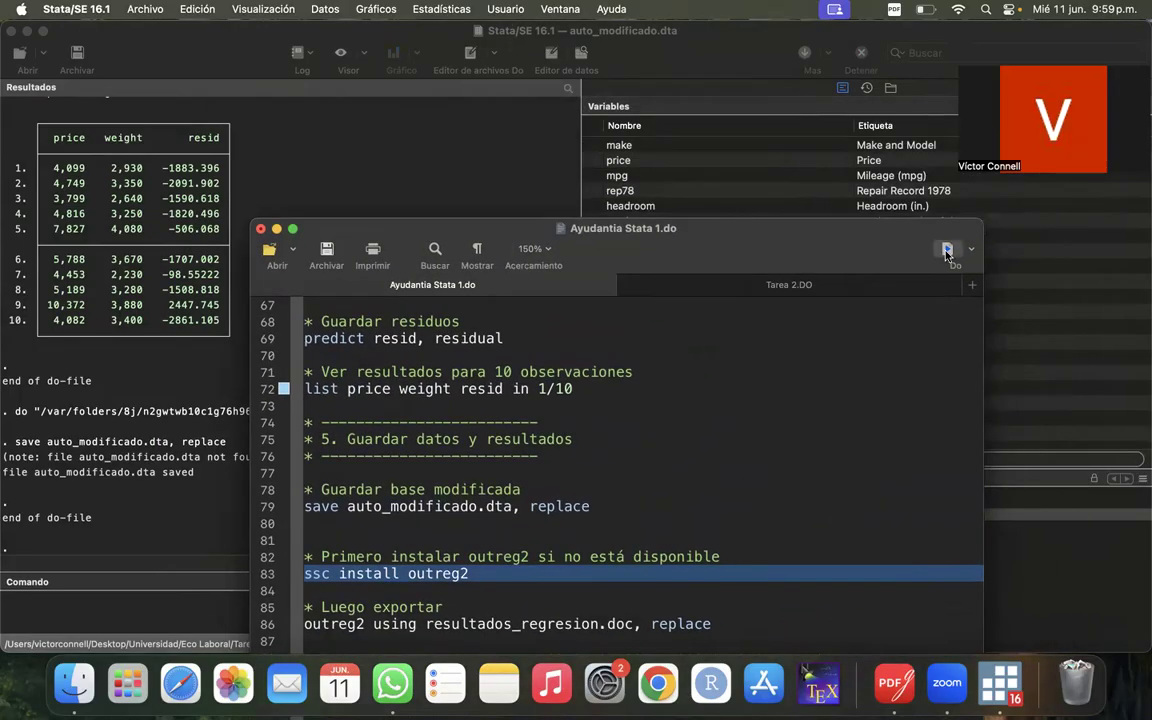
pyautogui.click(947, 248)
pyautogui.moveTo(581, 227); pyautogui.dragTo(915, 189)
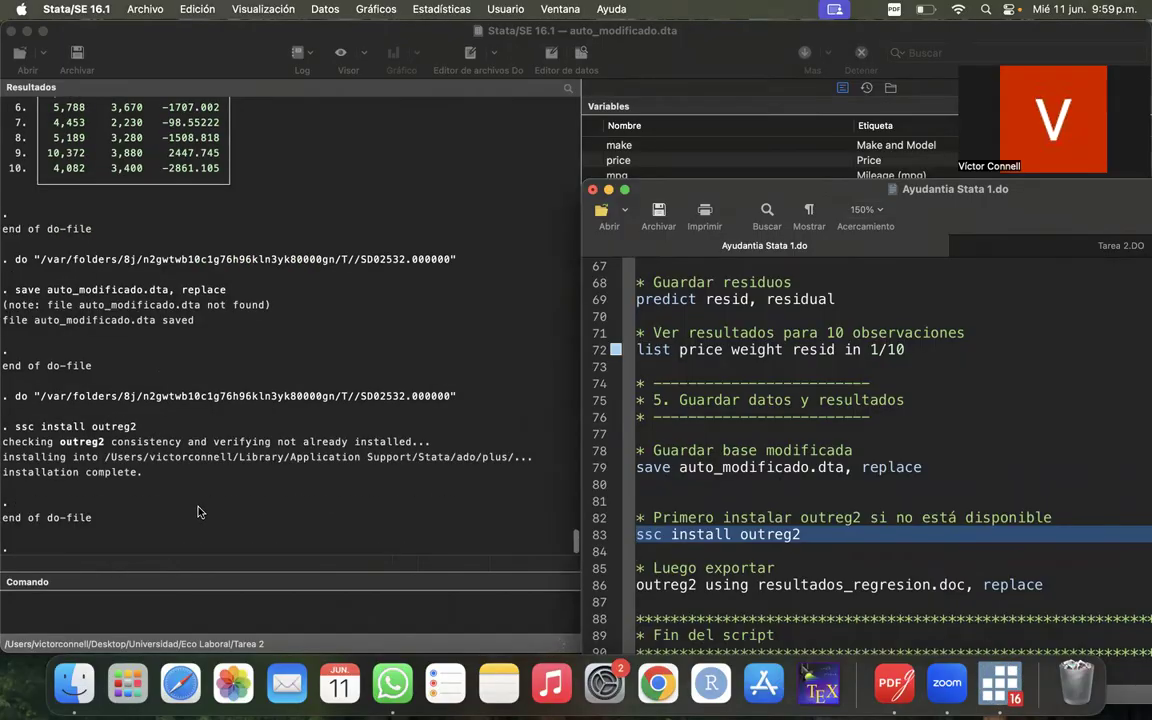
# - Export the regression by running the outreg2 using resultados_regresion.doc, replace command on line 86
pyautogui.moveTo(716, 196); pyautogui.dragTo(458, 121)
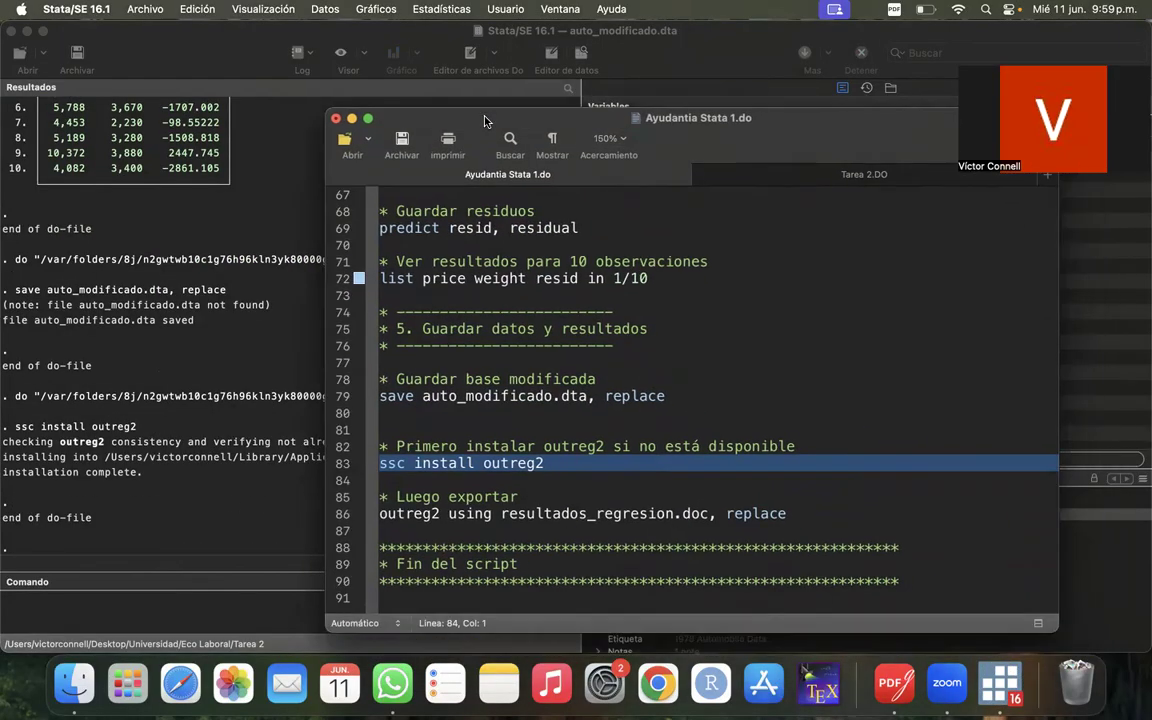
pyautogui.click(335, 497)
pyautogui.click(335, 514)
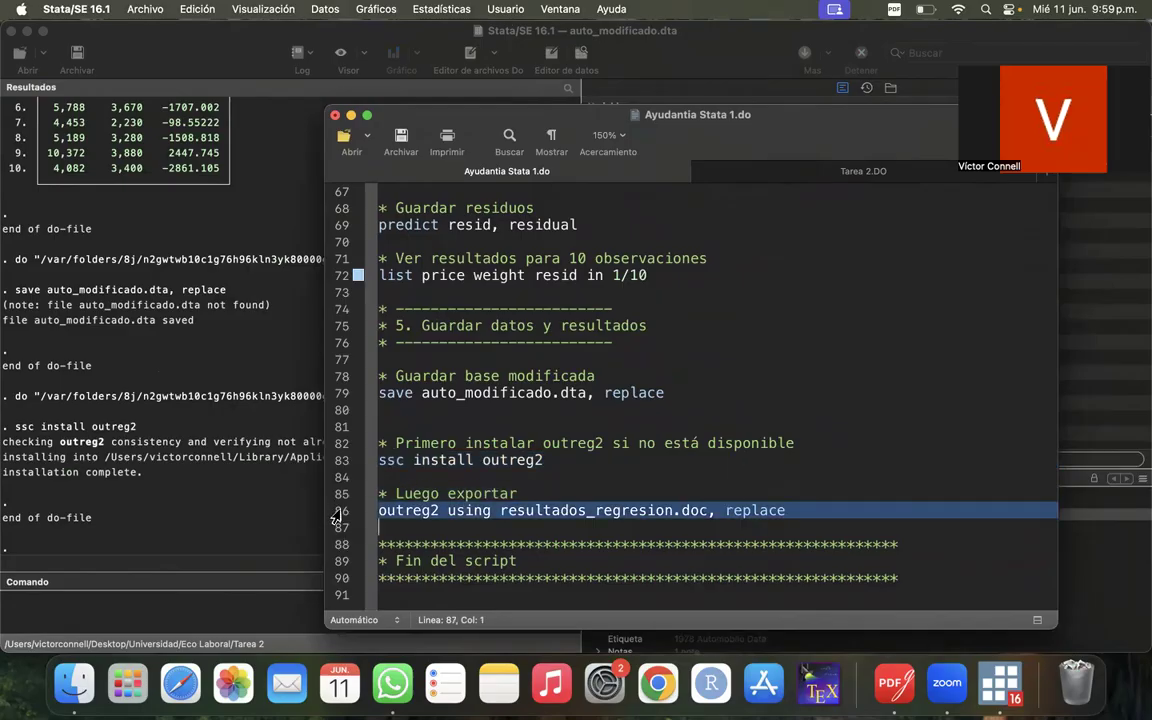
pyautogui.moveTo(815, 124); pyautogui.dragTo(760, 158)
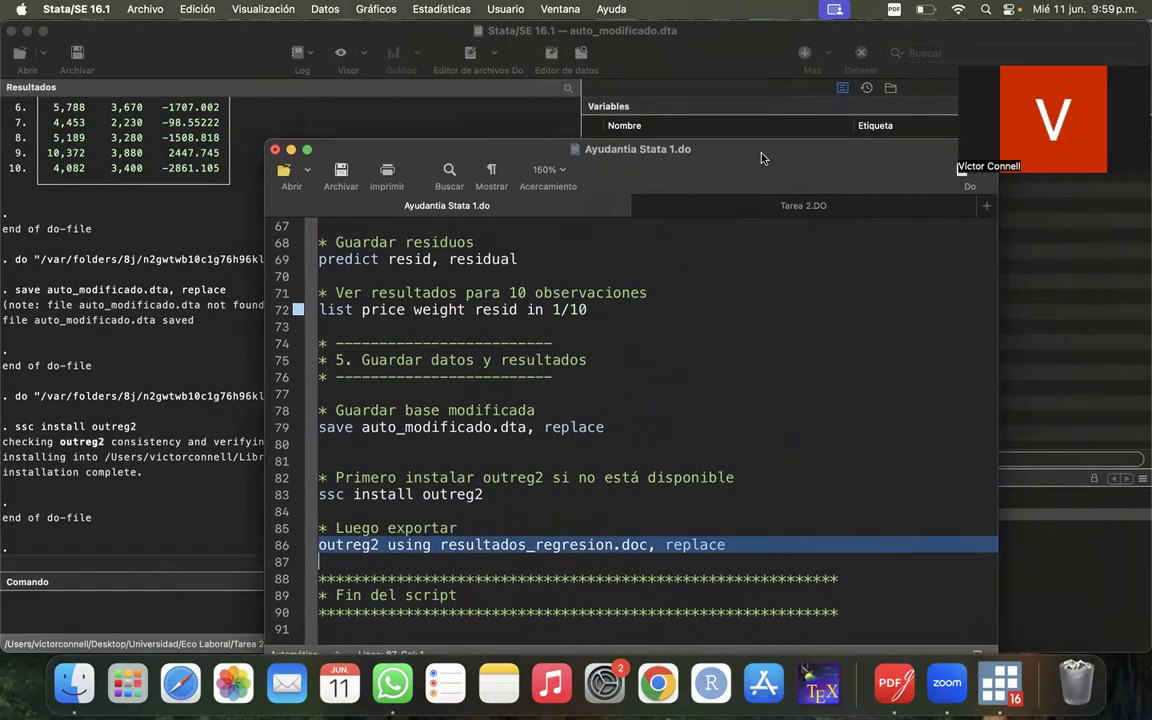
pyautogui.doubleClick(436, 496)
pyautogui.click(273, 550)
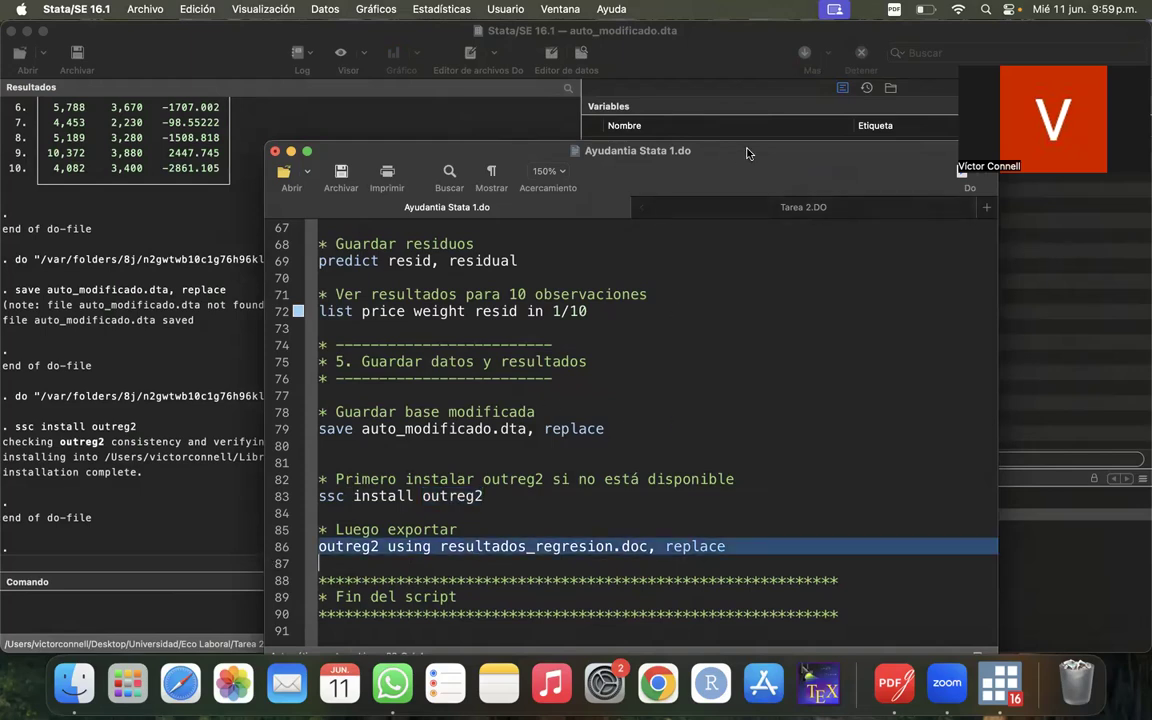
pyautogui.moveTo(746, 153); pyautogui.dragTo(848, 151)
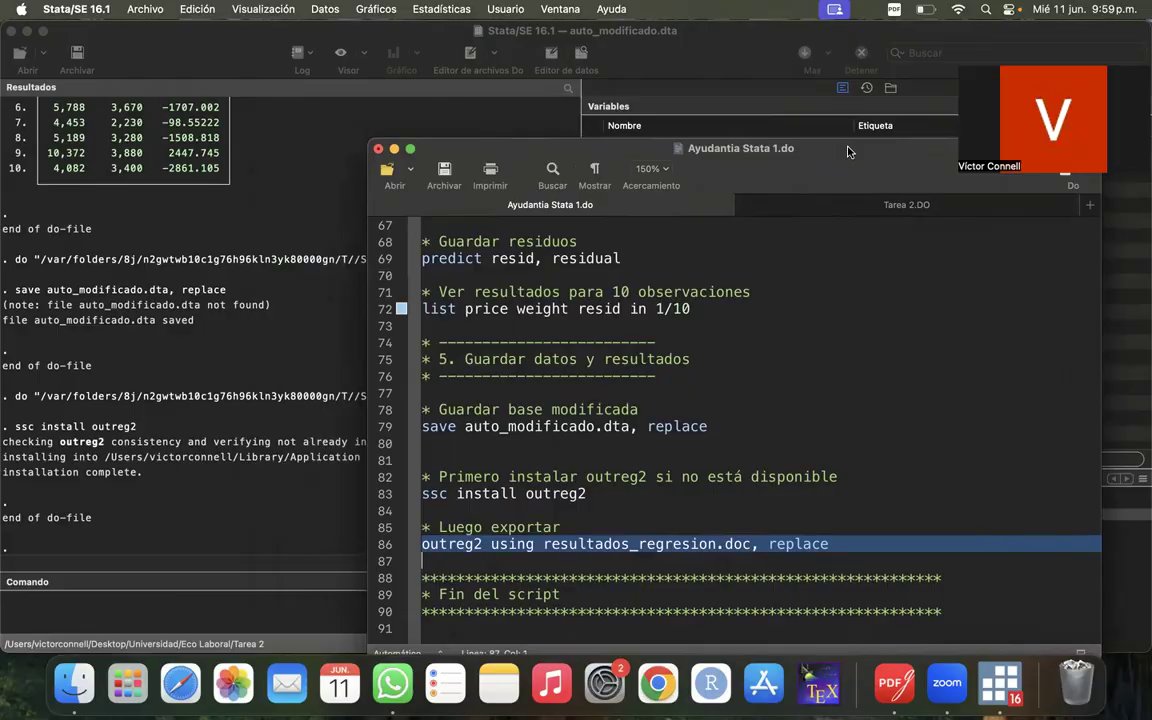
pyautogui.moveTo(848, 151); pyautogui.dragTo(845, 153)
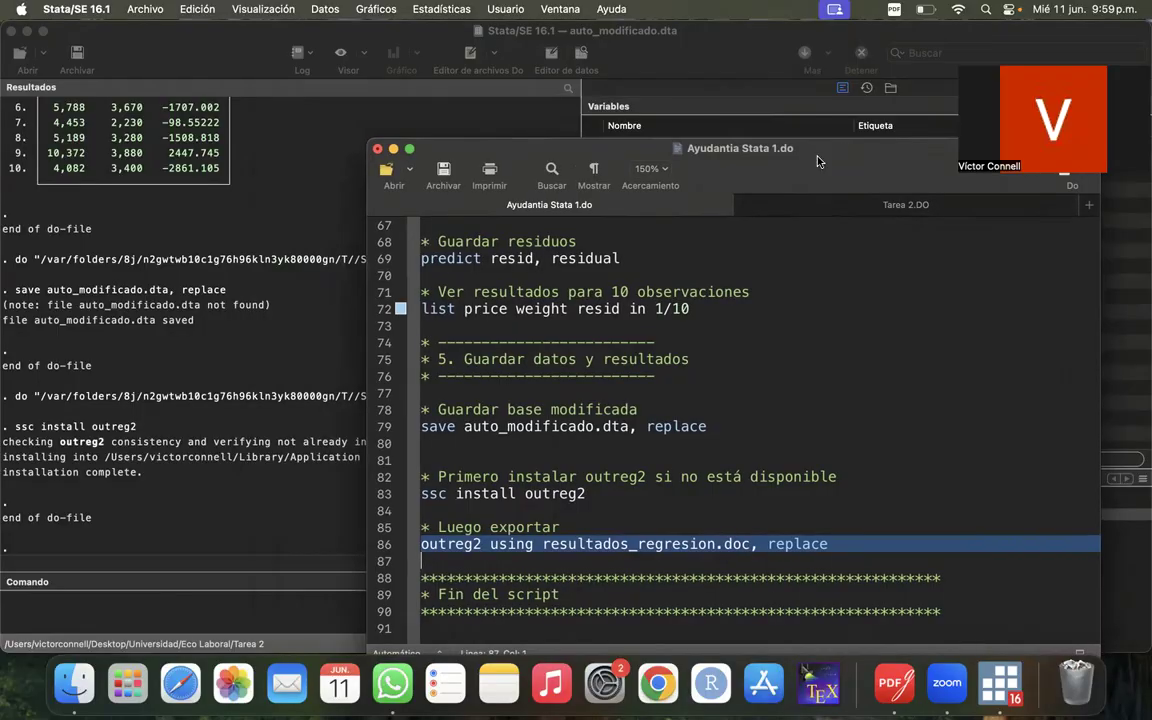
pyautogui.scroll(20, 586, 476)
pyautogui.scroll(-3, 587, 473)
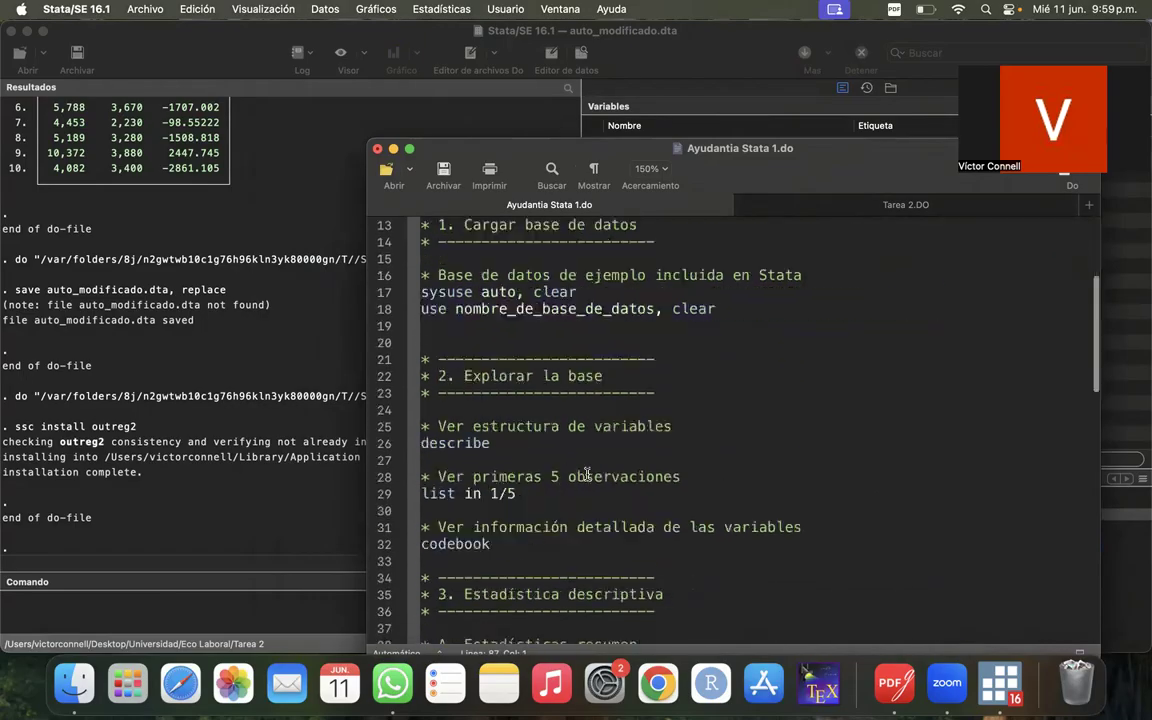
pyautogui.scroll(-15, 586, 476)
pyautogui.moveTo(600, 145); pyautogui.dragTo(554, 86)
pyautogui.moveTo(893, 96); pyautogui.dragTo(826, 238)
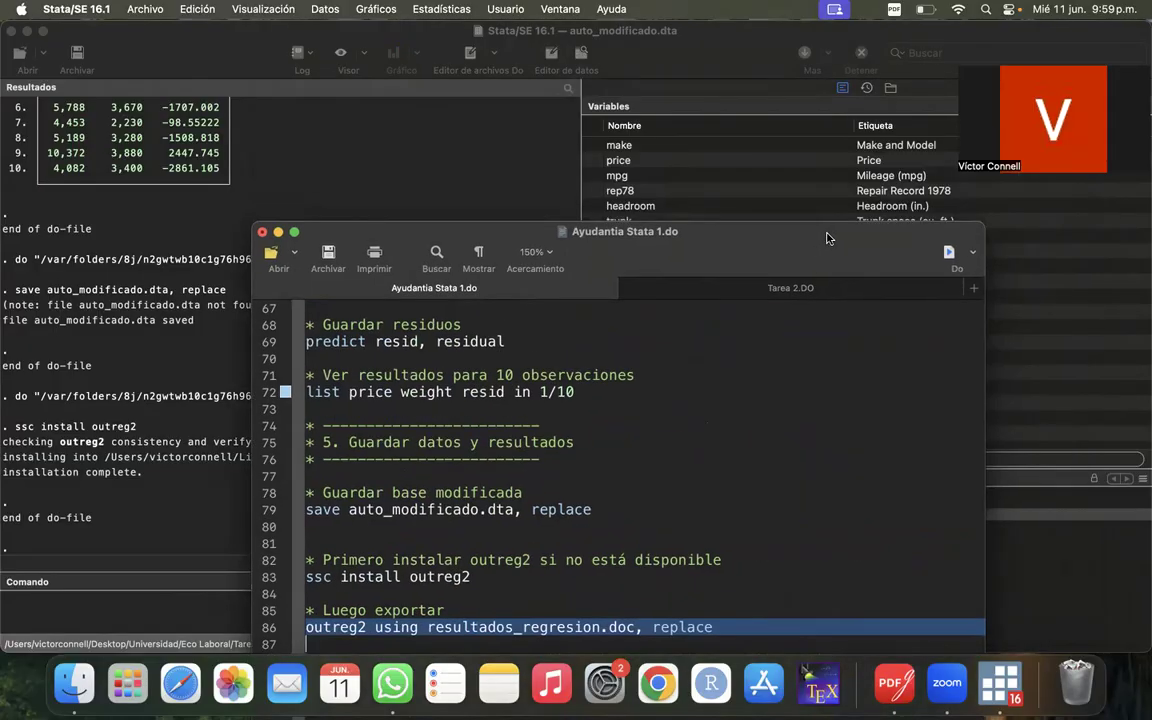
pyautogui.click(948, 254)
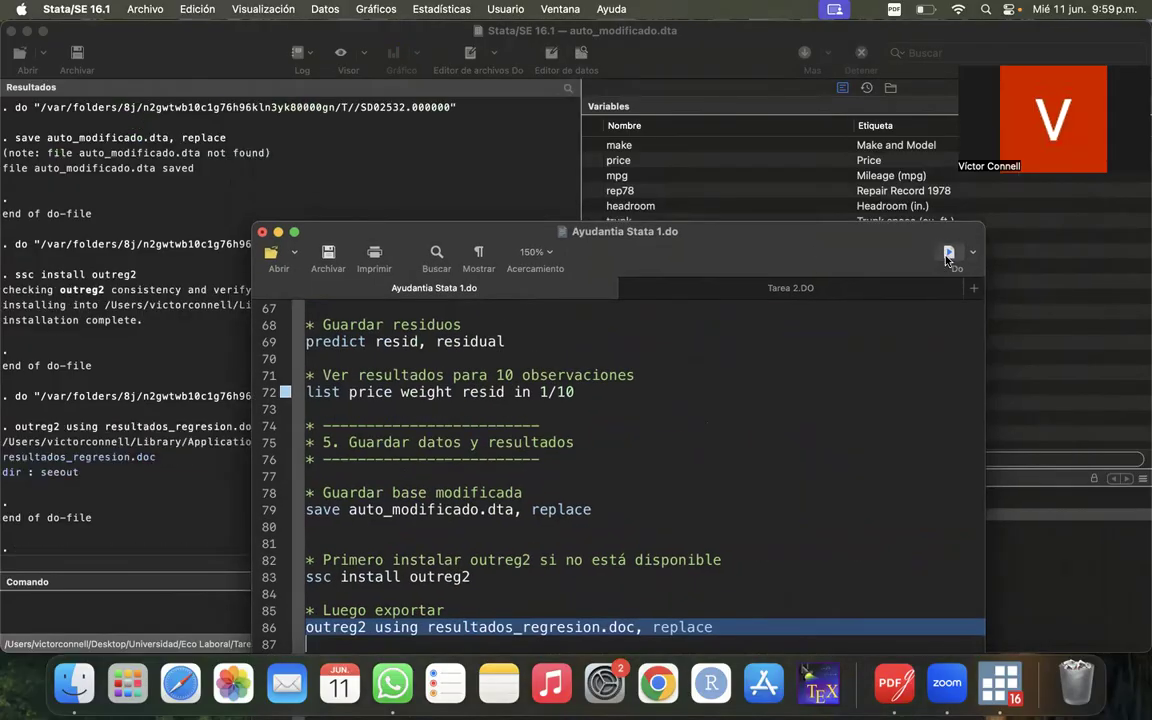
# - Uncover the export output and try to open the resultados_regresion.doc file from the results, dismissing the alert
pyautogui.moveTo(380, 231); pyautogui.dragTo(535, 200)
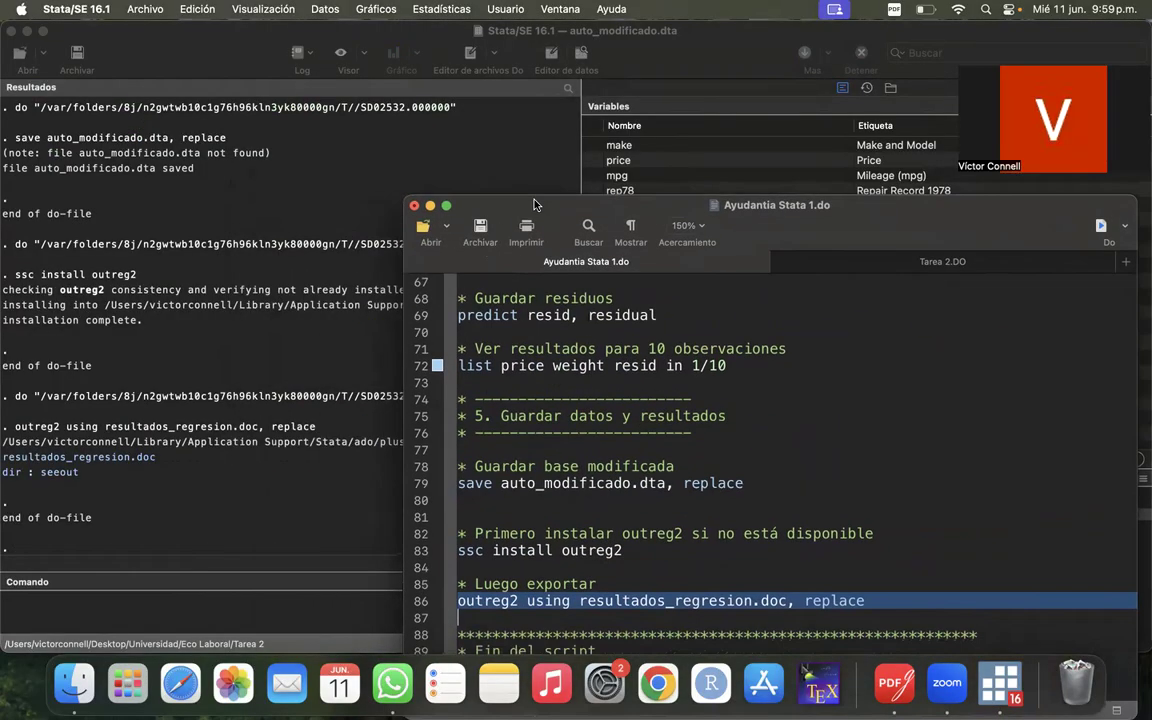
pyautogui.click(140, 462)
pyautogui.click(140, 462)
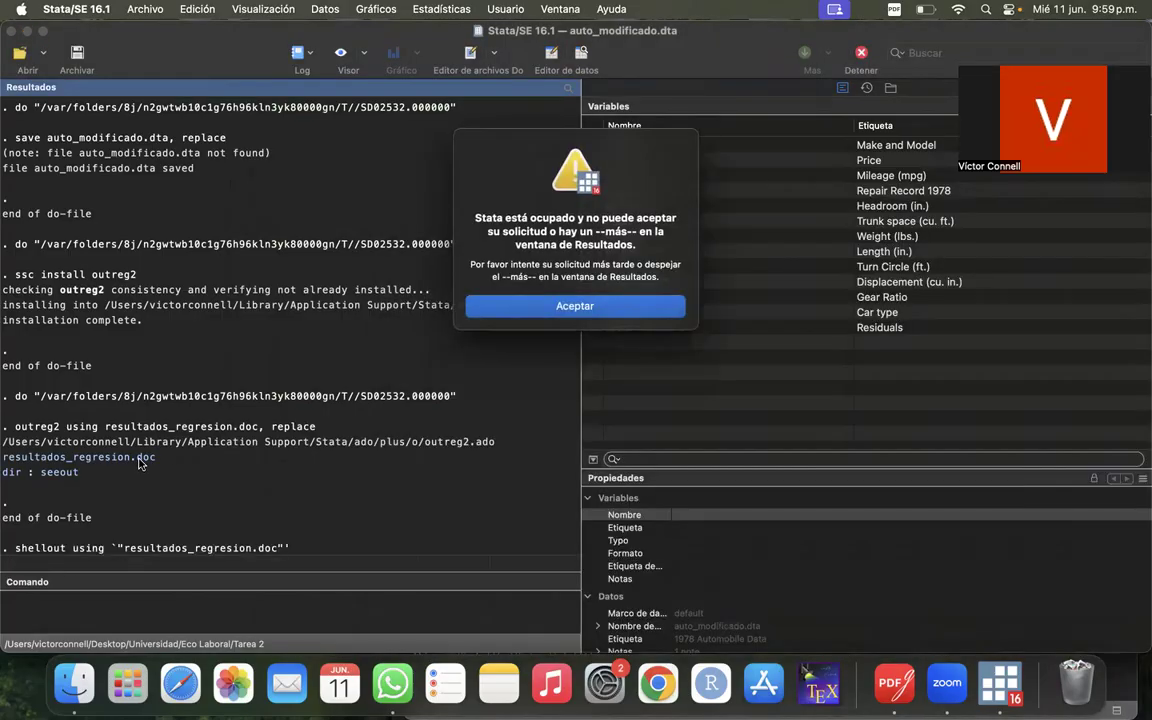
pyautogui.click(618, 304)
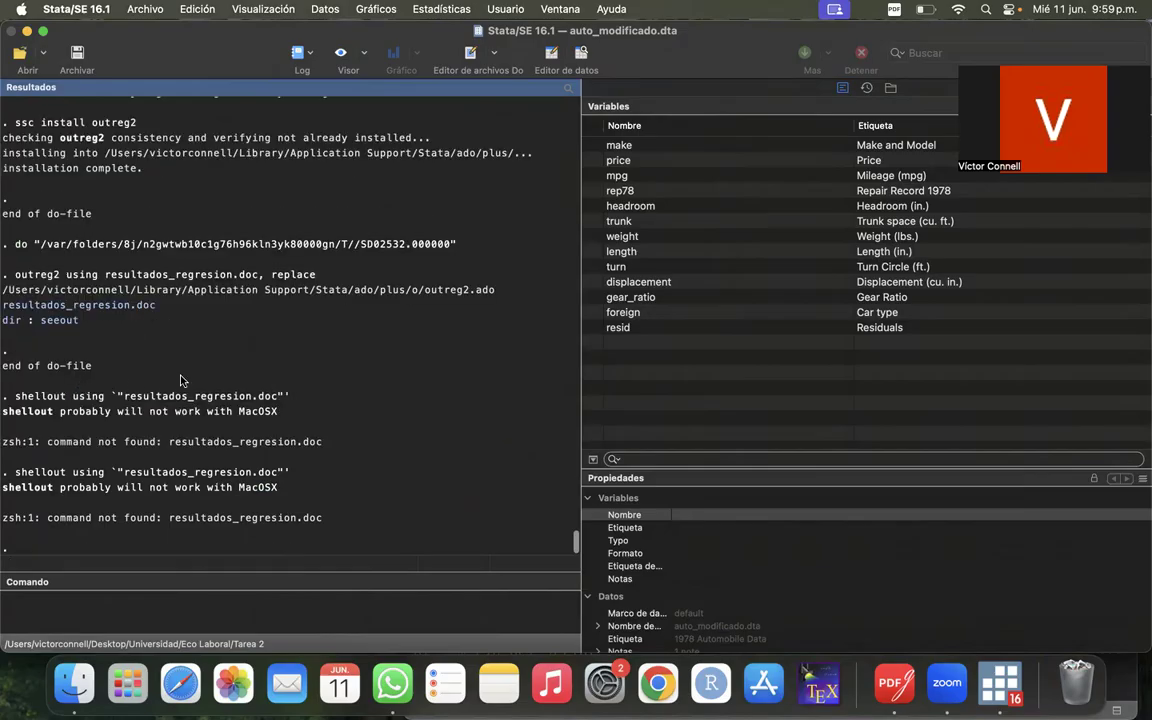
# - Switch to Finder, look for the exported document in Escritorio > Universidad > Ayudantia analisis de datos > STATA, and close the window
pyautogui.click(72, 684)
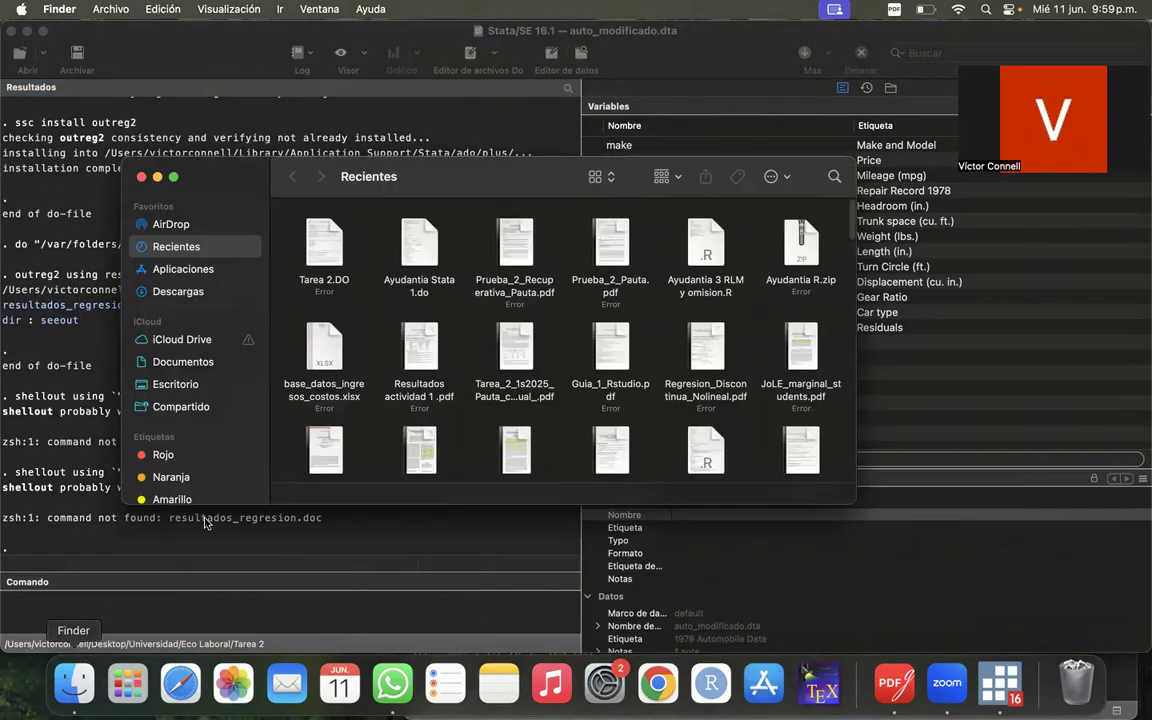
pyautogui.click(170, 384)
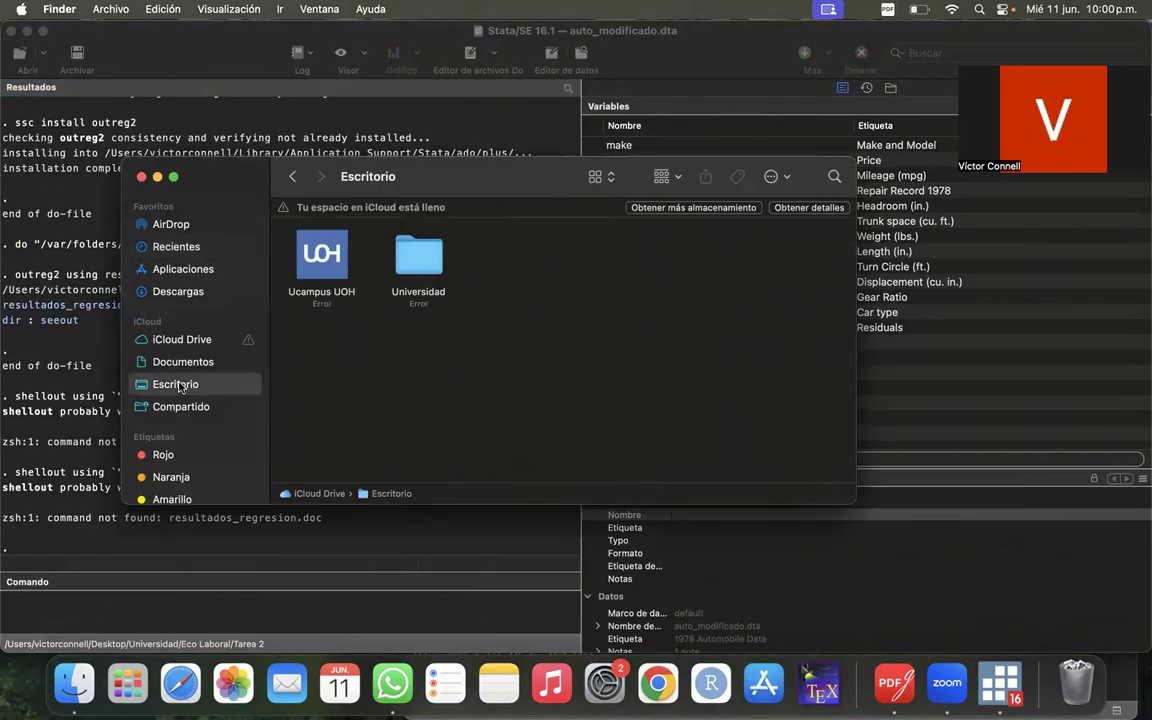
pyautogui.doubleClick(405, 250)
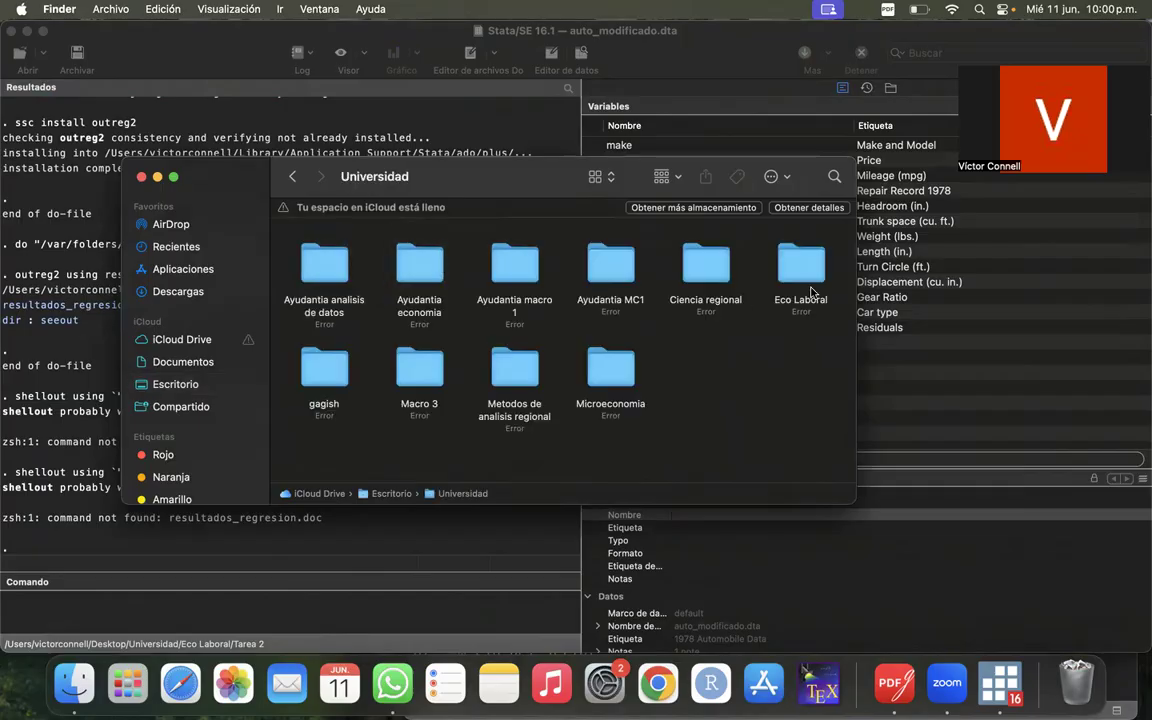
pyautogui.doubleClick(325, 261)
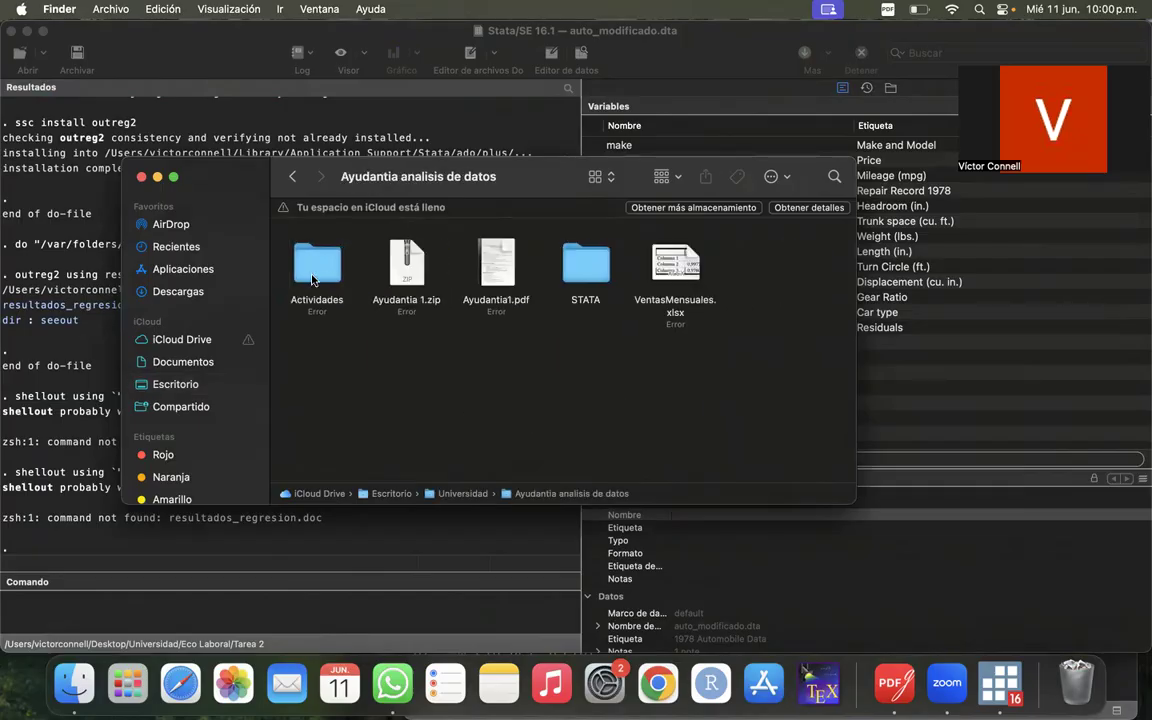
pyautogui.doubleClick(578, 258)
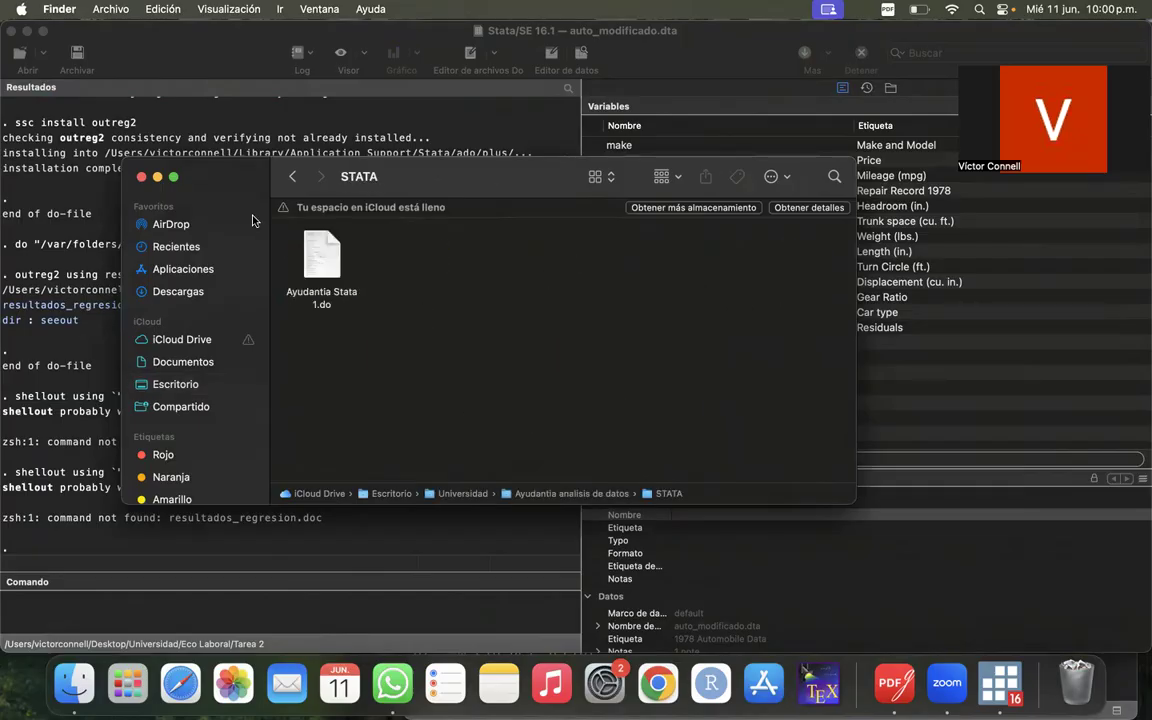
pyautogui.click(141, 176)
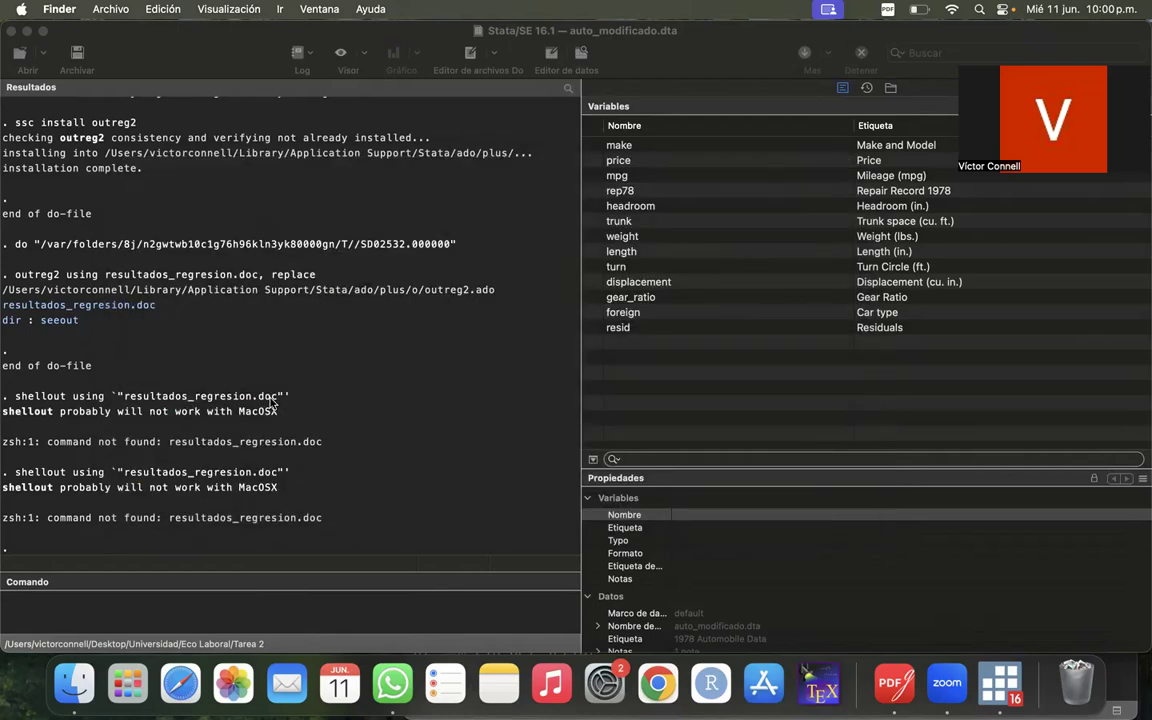
# - Look back over the export output in the results and bring Ayudantia Stata 1.do back to the front in Stata
pyautogui.scroll(3, 437, 450)
pyautogui.scroll(-3, 437, 450)
pyautogui.scroll(2, 311, 426)
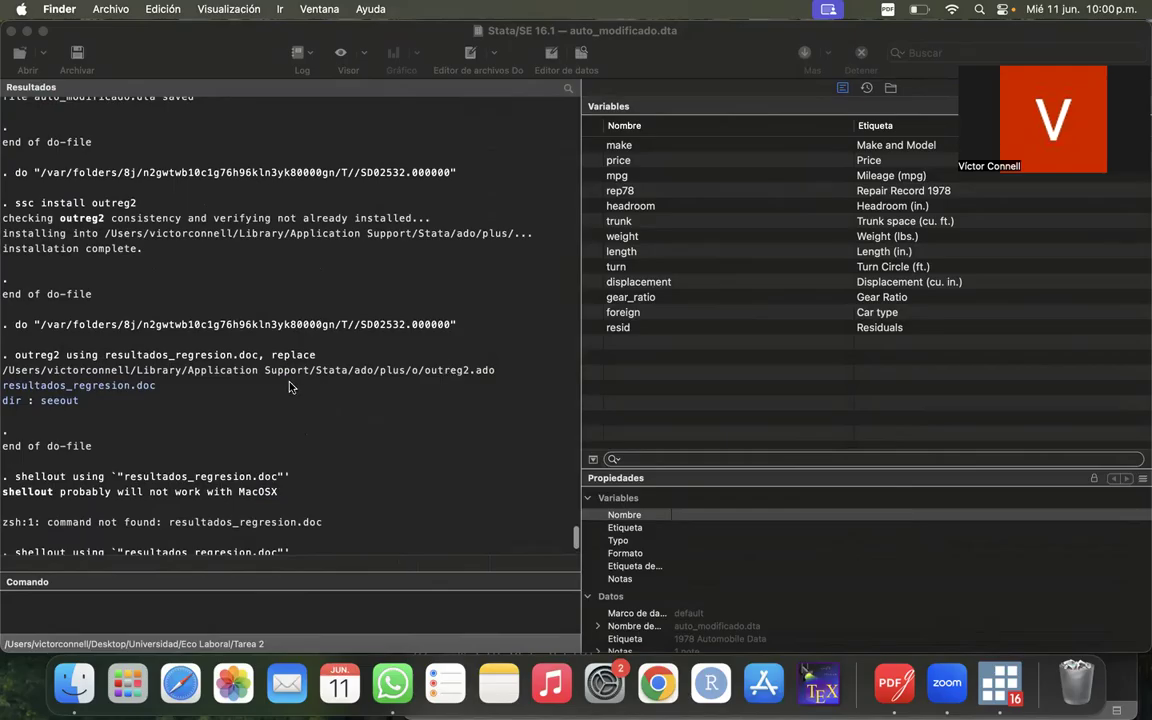
pyautogui.click(1000, 684)
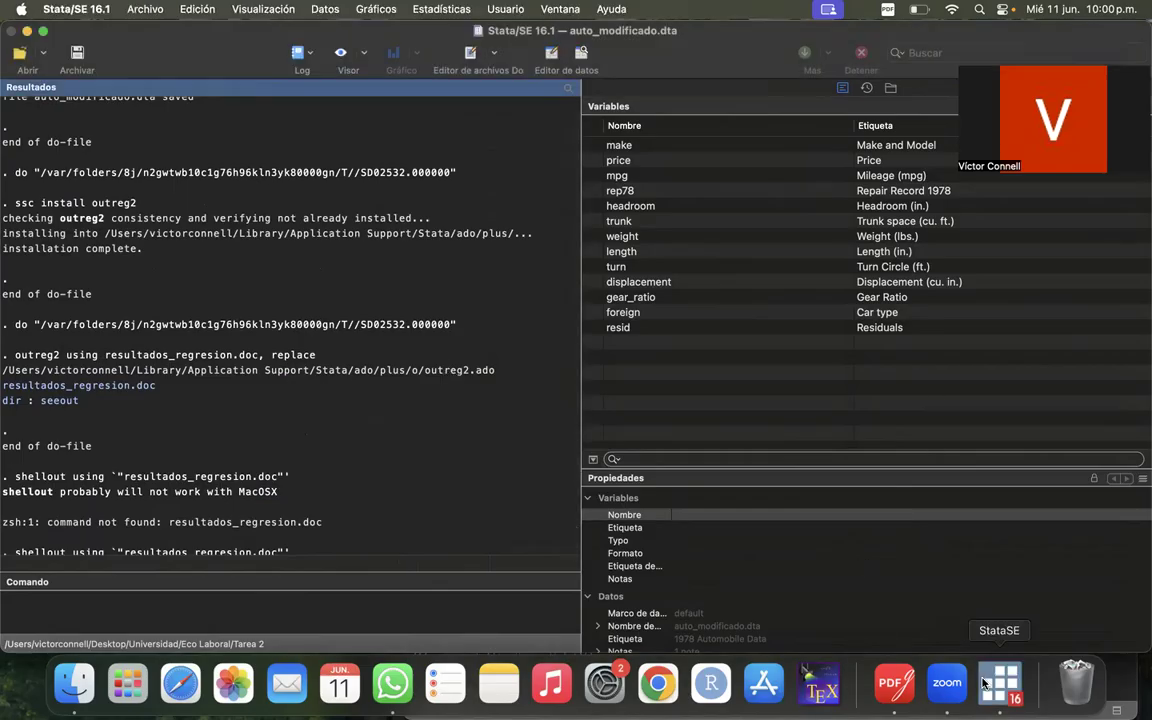
pyautogui.rightClick(998, 687)
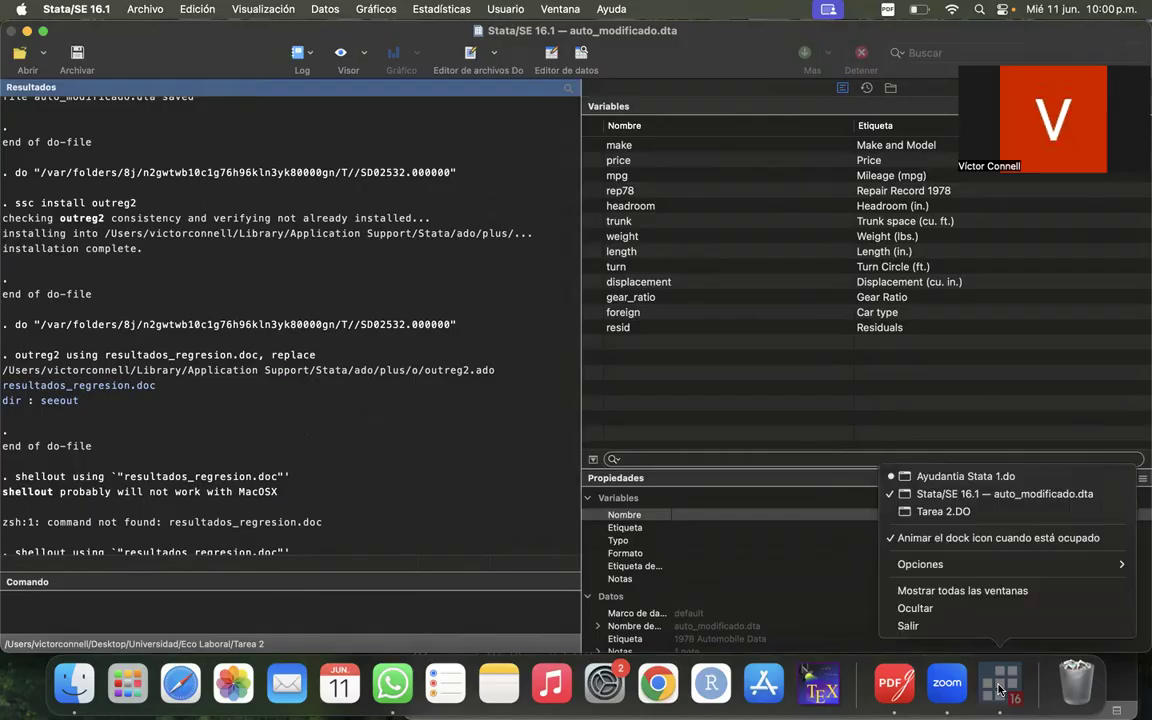
pyautogui.click(960, 476)
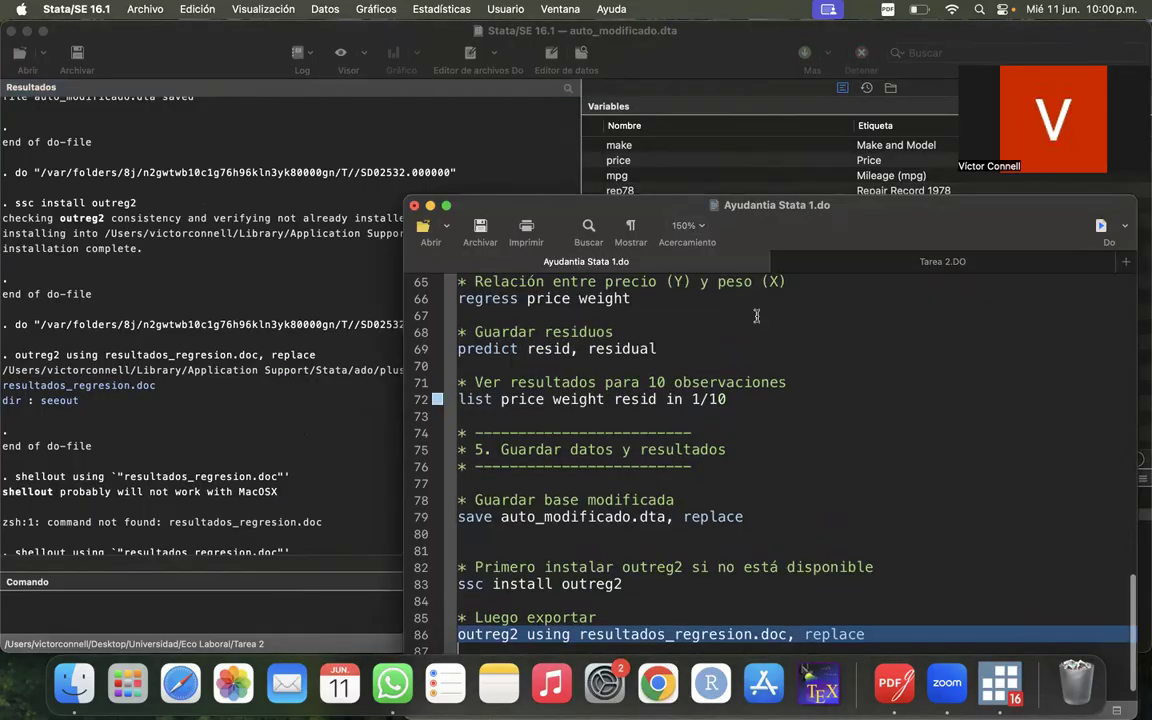
# - Review Ayudantia Stata 1.do from its header through the opening sections at a smaller zoom, and close the do-file window
pyautogui.scroll(-5, 757, 316)
pyautogui.scroll(10, 757, 316)
pyautogui.scroll(2, 893, 330)
pyautogui.scroll(-3, 893, 330)
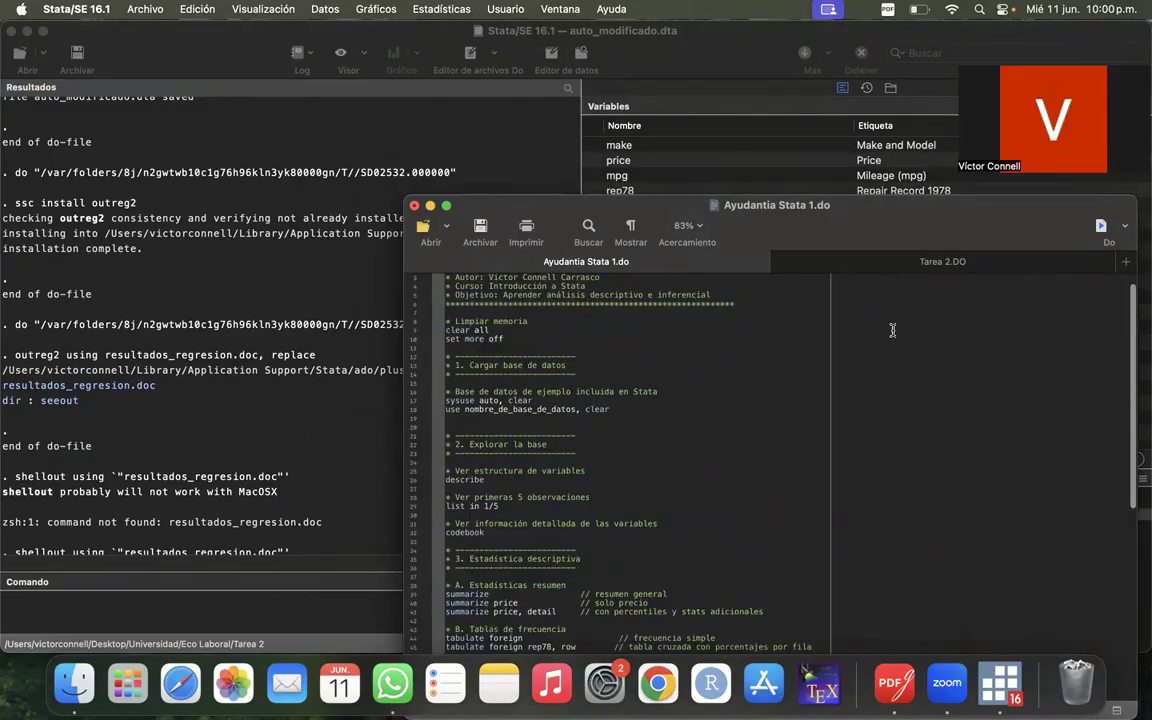
pyautogui.scroll(3, 893, 330)
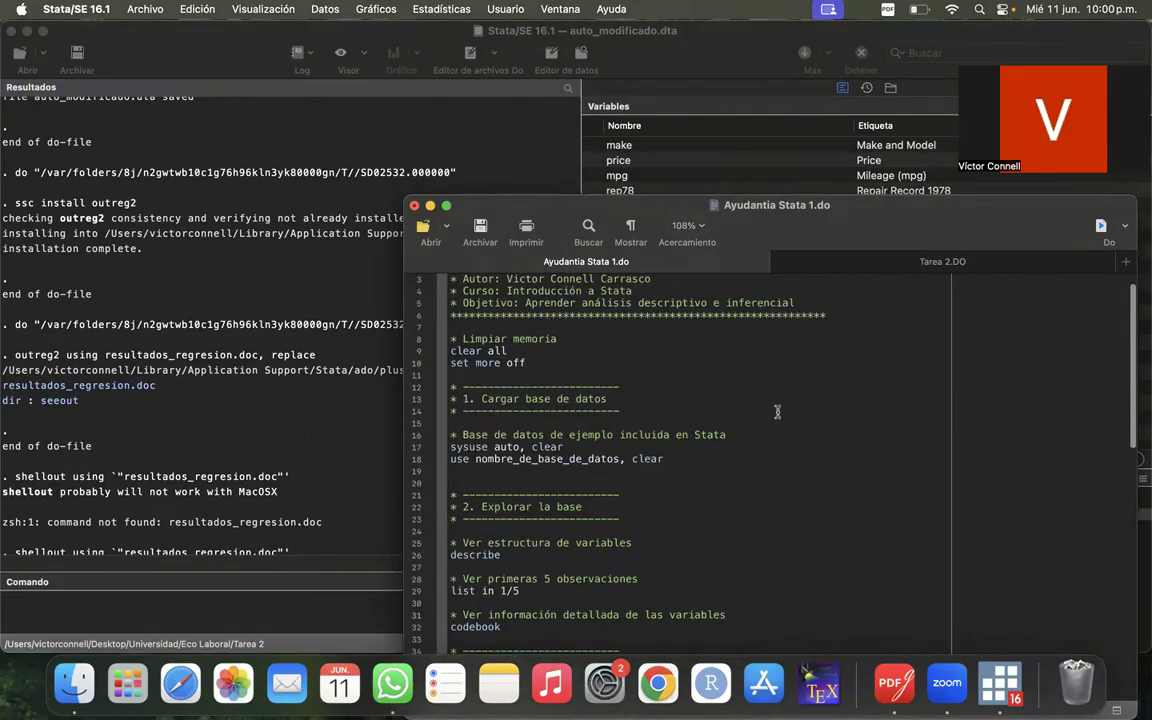
pyautogui.scroll(-10, 760, 350)
pyautogui.moveTo(883, 209); pyautogui.dragTo(748, 74)
pyautogui.scroll(10, 684, 289)
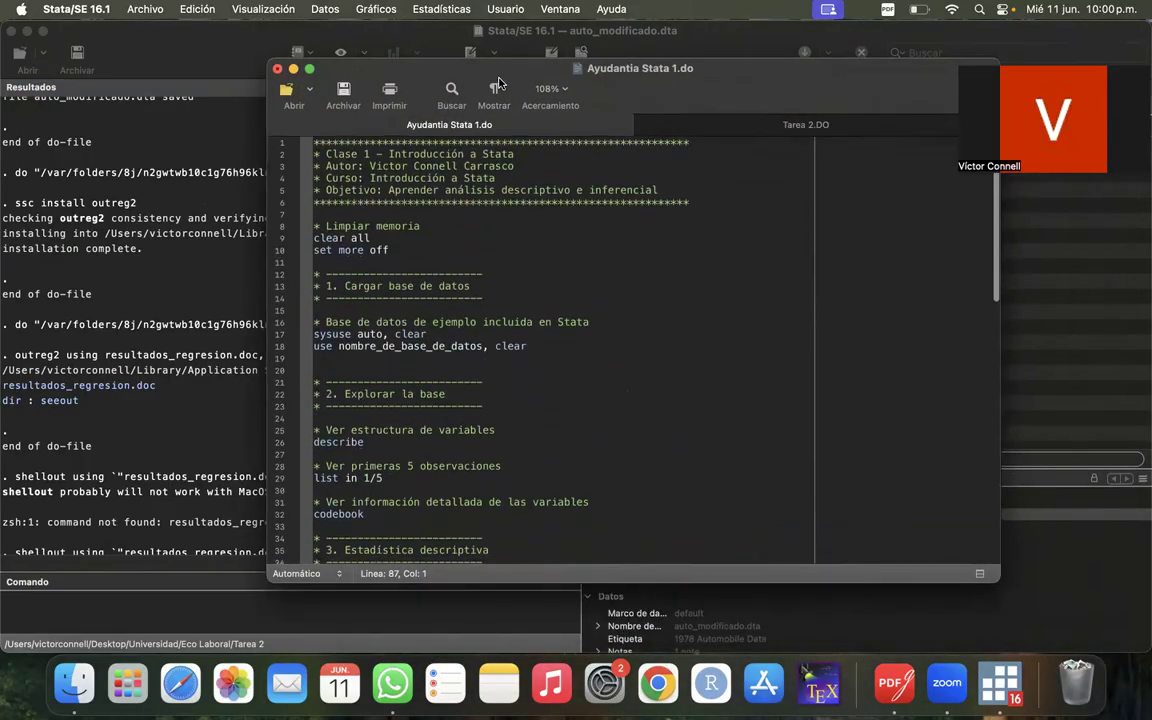
pyautogui.moveTo(511, 69); pyautogui.dragTo(561, 105)
pyautogui.click(657, 360)
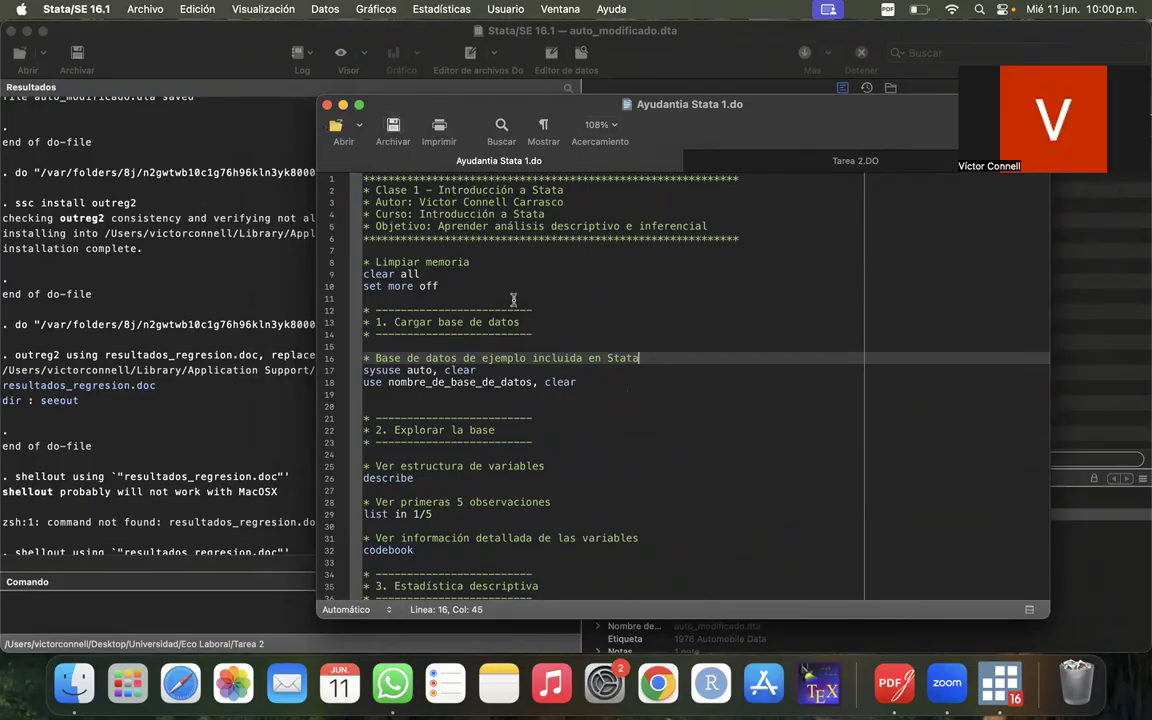
pyautogui.scroll(3, 514, 301)
pyautogui.click(327, 106)
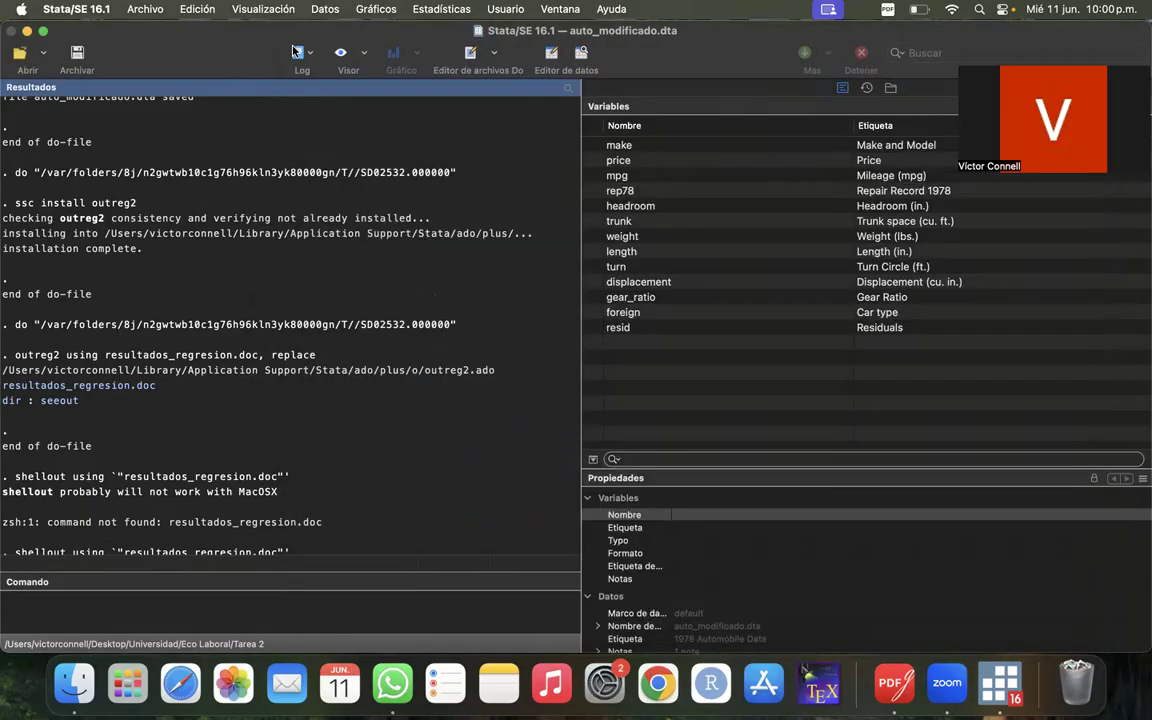
pyautogui.click(301, 52)
pyautogui.click(228, 64)
pyautogui.rightClick(1000, 683)
pyautogui.click(510, 438)
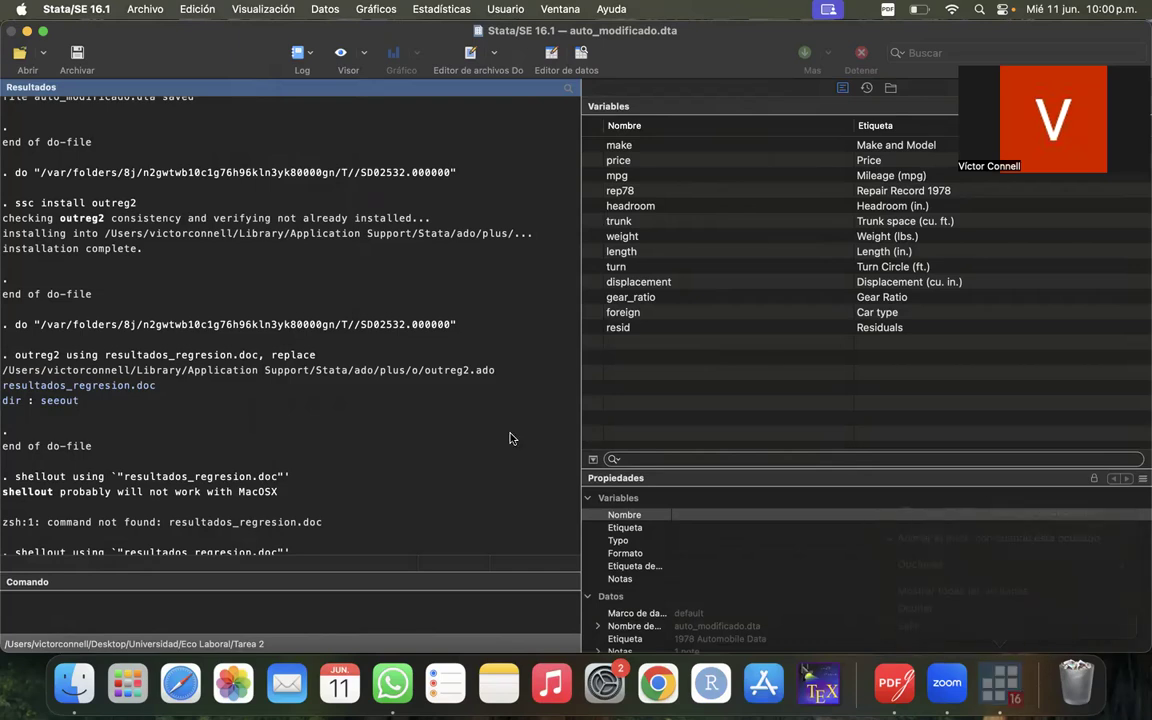
# - Review the accumulated results, covering the car listing, the regression of price on weight, and the outreg2 installation and export output
pyautogui.scroll(5, 342, 470)
pyautogui.scroll(-5, 340, 473)
pyautogui.scroll(10, 340, 473)
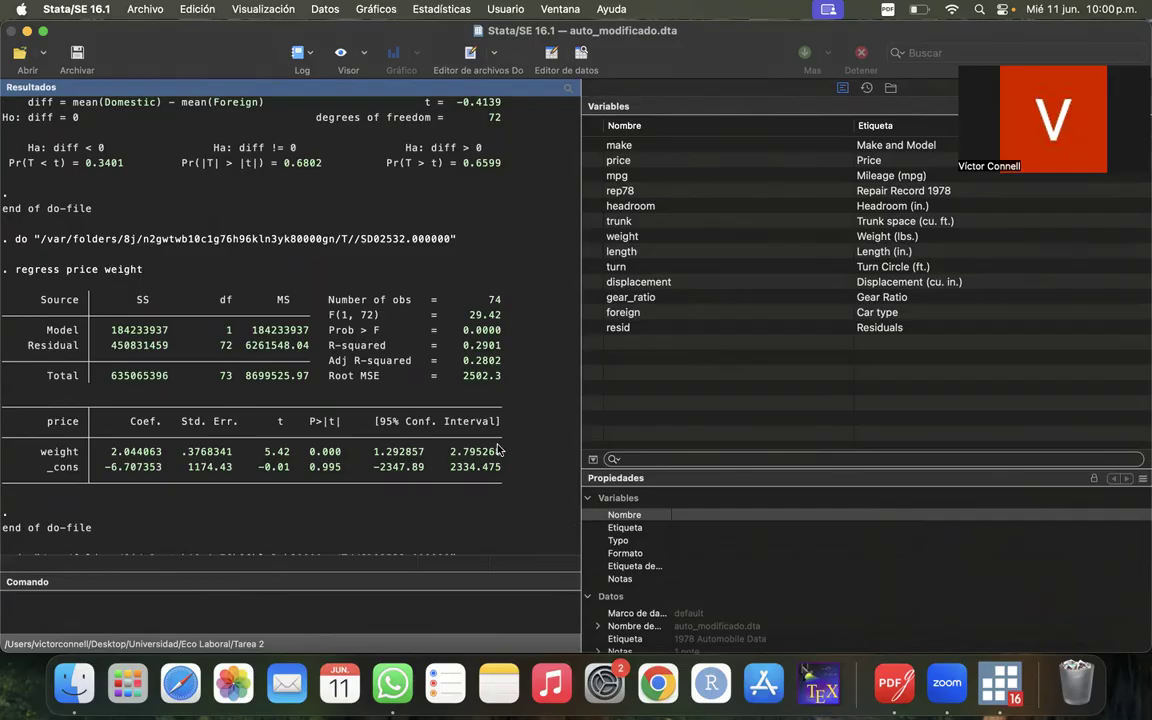
pyautogui.scroll(-15, 240, 273)
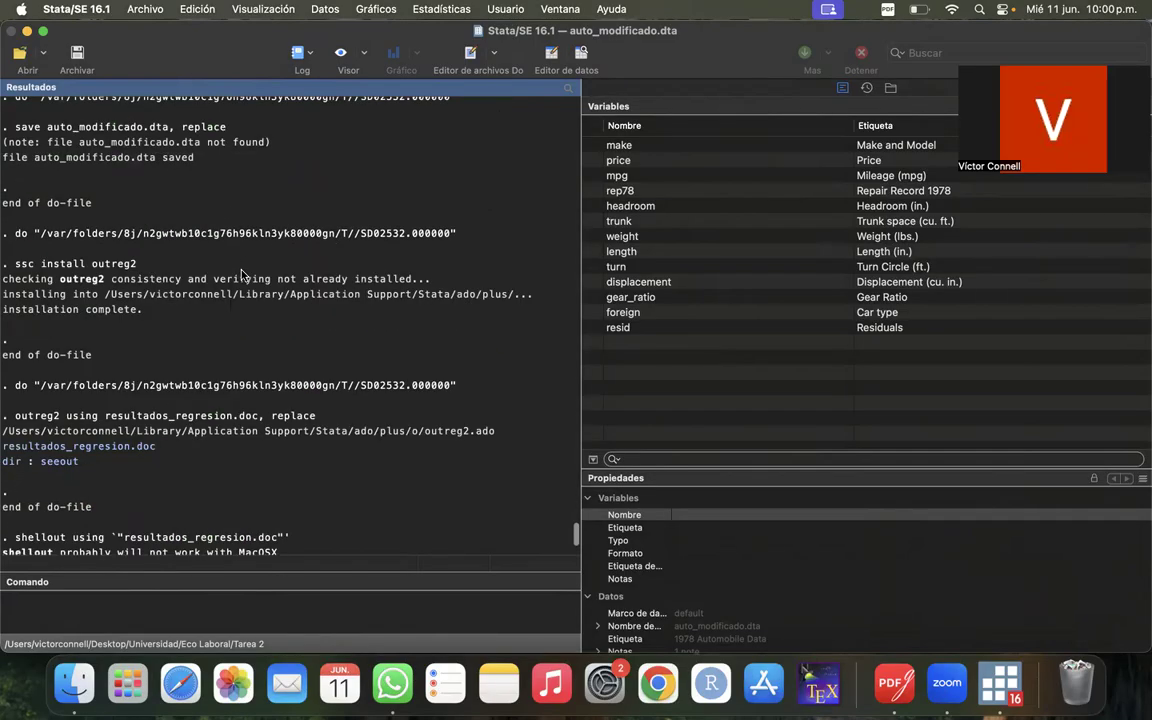
pyautogui.scroll(20, 240, 273)
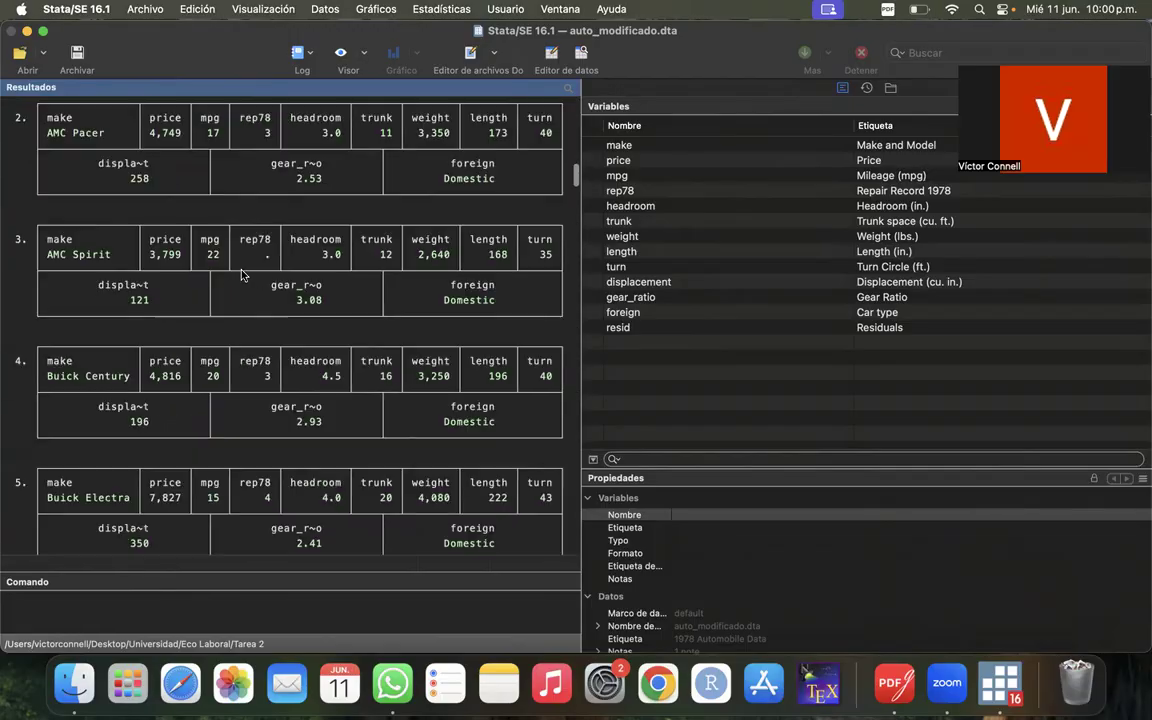
pyautogui.scroll(-20, 240, 273)
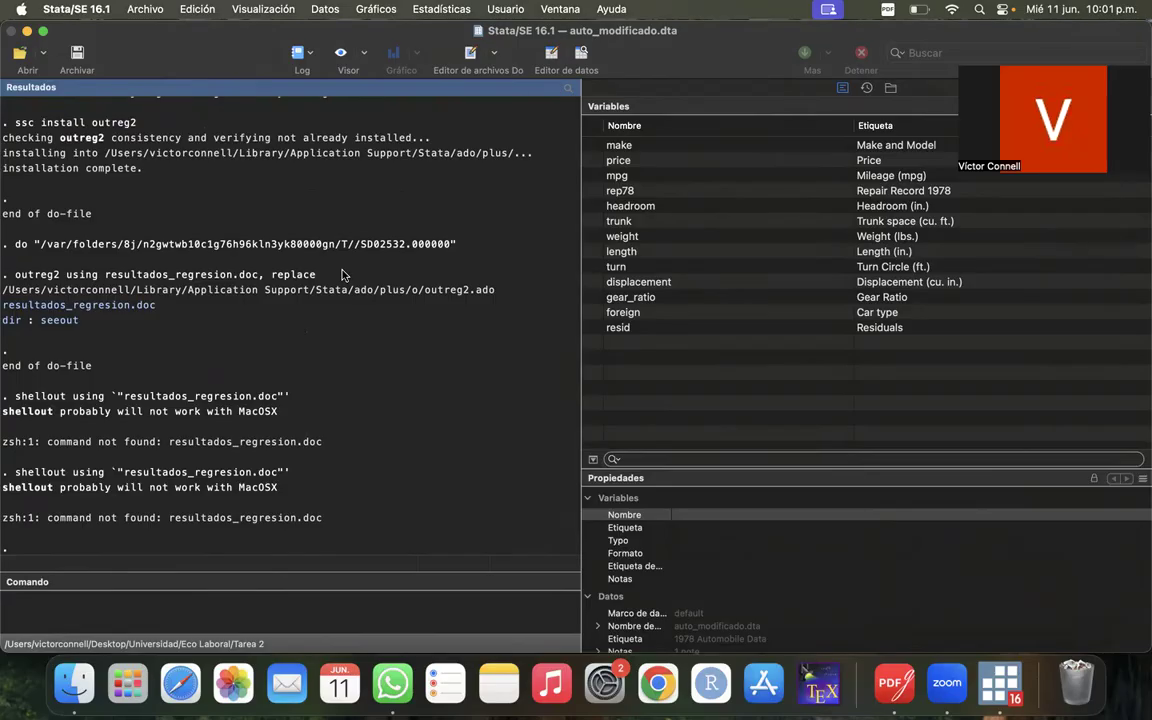
pyautogui.scroll(5, 367, 408)
pyautogui.scroll(10, 367, 408)
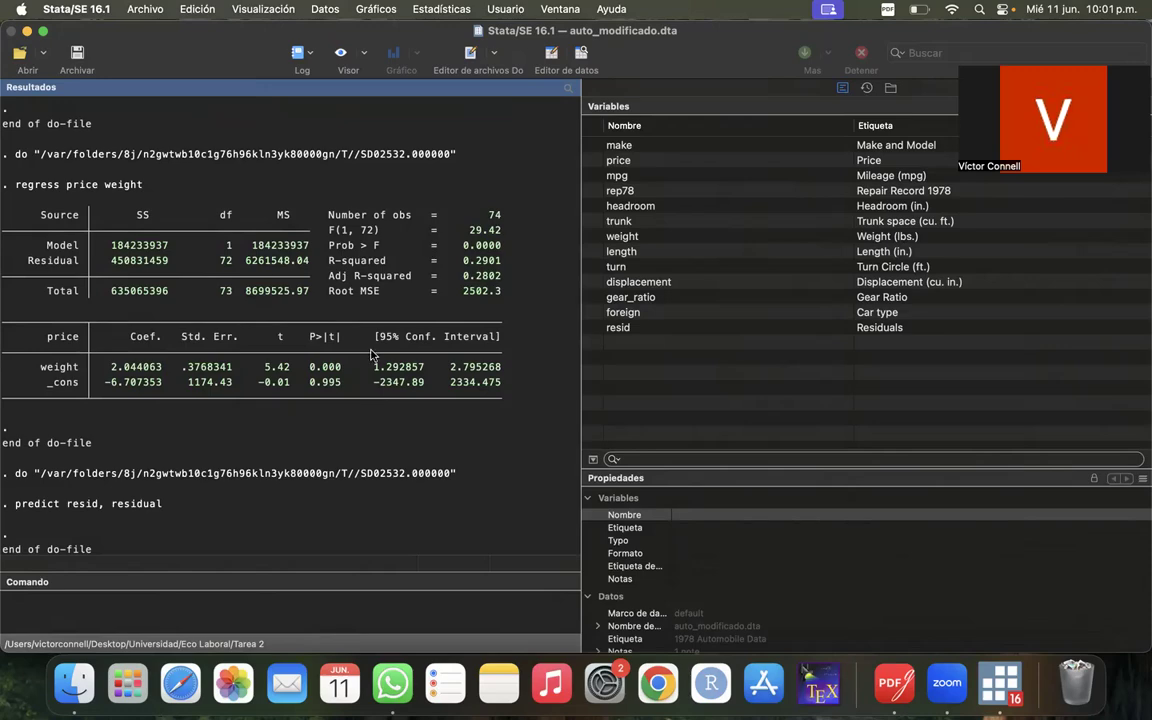
pyautogui.scroll(13, 345, 290)
pyautogui.scroll(-18, 378, 308)
pyautogui.scroll(-10, 378, 308)
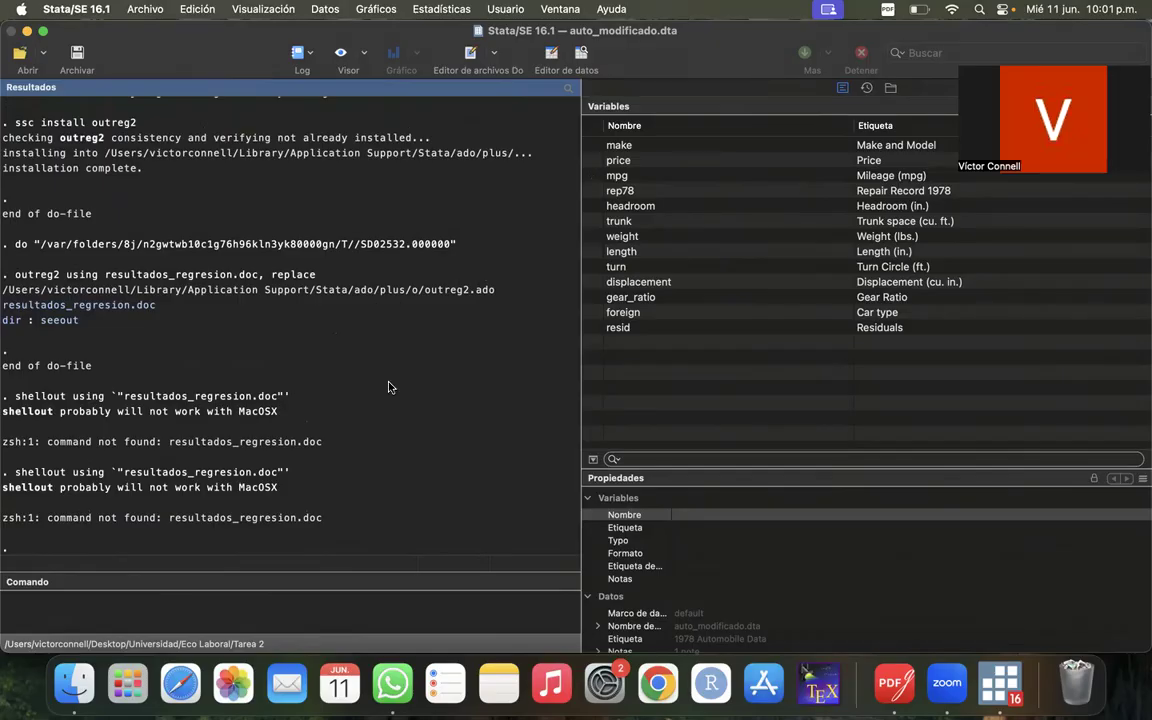
# - Look back over the t test of price by foreign, the regression and the summarize table, and return to the end of the results
pyautogui.scroll(10, 390, 388)
pyautogui.scroll(5, 390, 387)
pyautogui.scroll(-3, 390, 387)
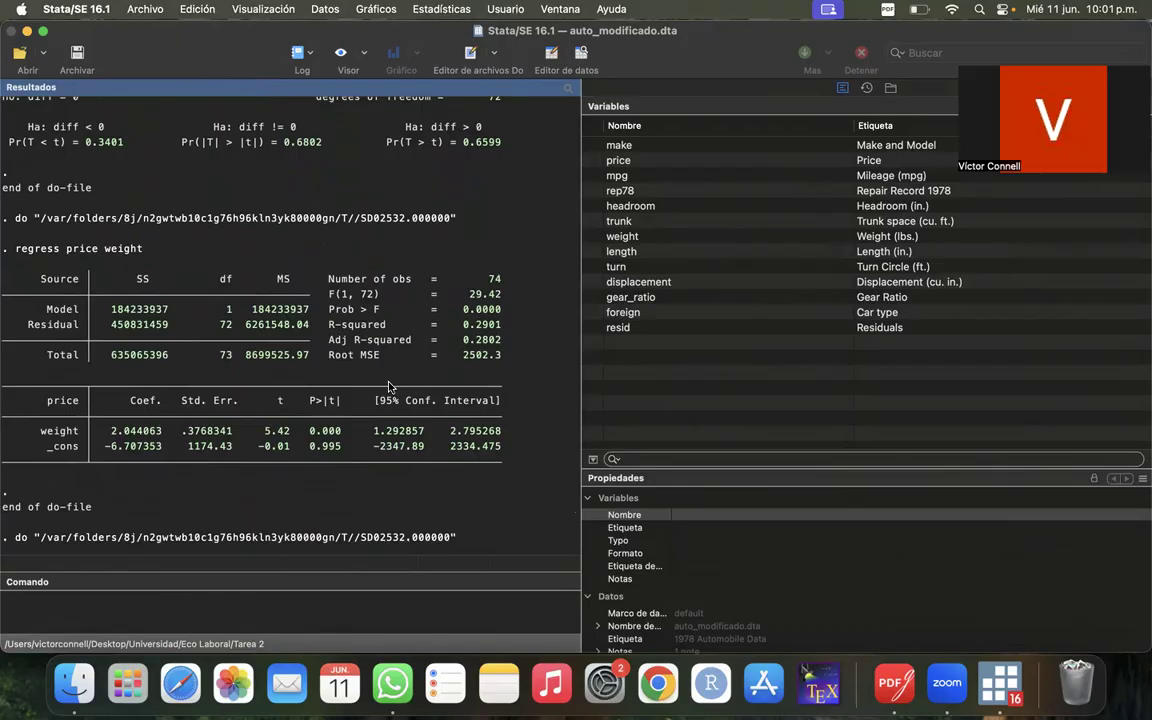
pyautogui.scroll(5, 390, 387)
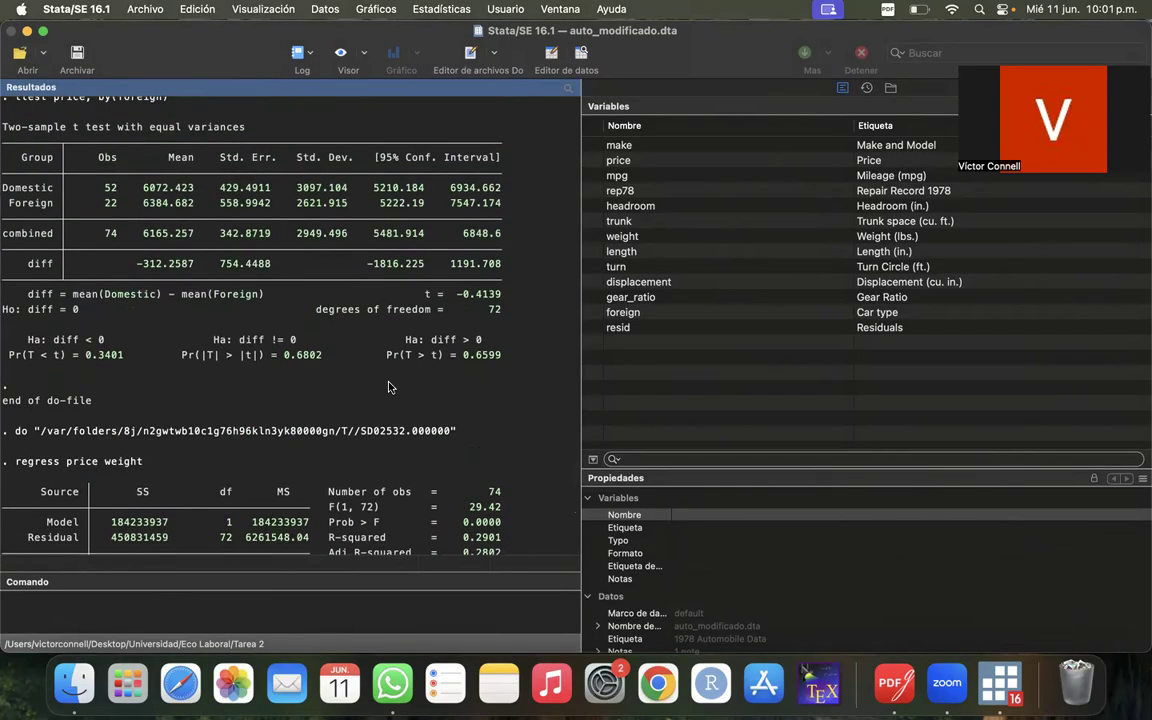
pyautogui.scroll(-20, 390, 387)
pyautogui.scroll(20, 390, 387)
pyautogui.scroll(-10, 390, 387)
pyautogui.scroll(5, 390, 387)
pyautogui.scroll(-3, 390, 387)
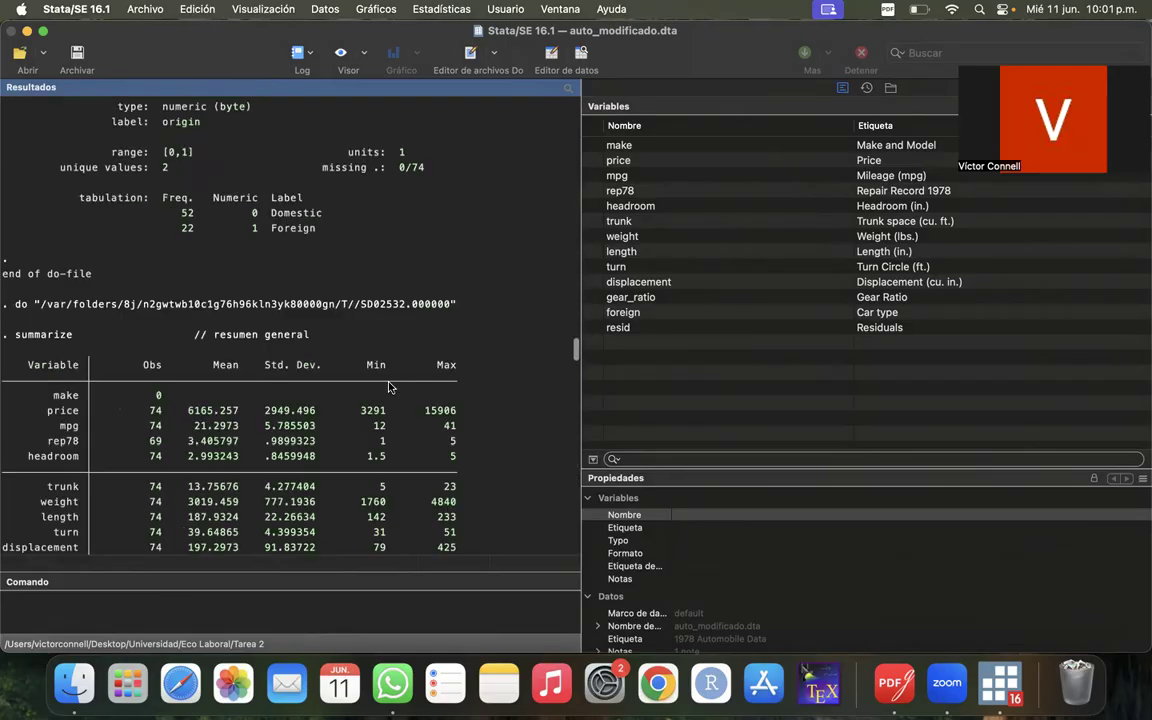
pyautogui.scroll(-15, 390, 387)
pyautogui.scroll(4, 390, 380)
pyautogui.scroll(-4, 392, 373)
pyautogui.scroll(3, 390, 373)
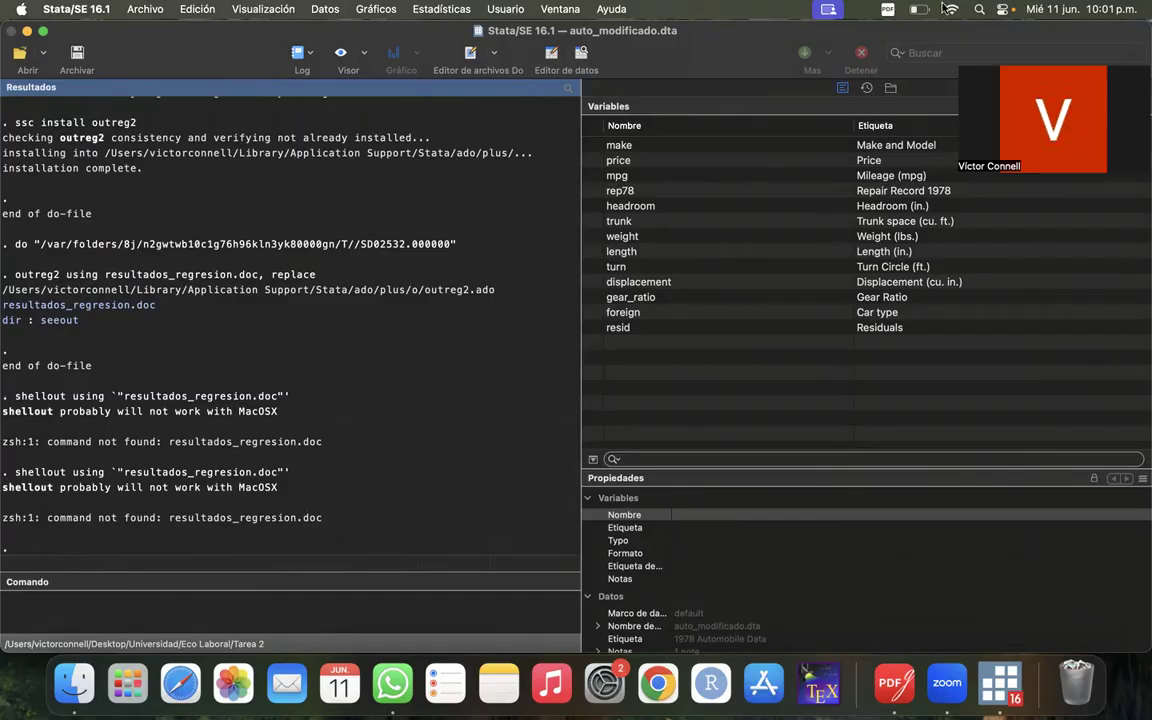